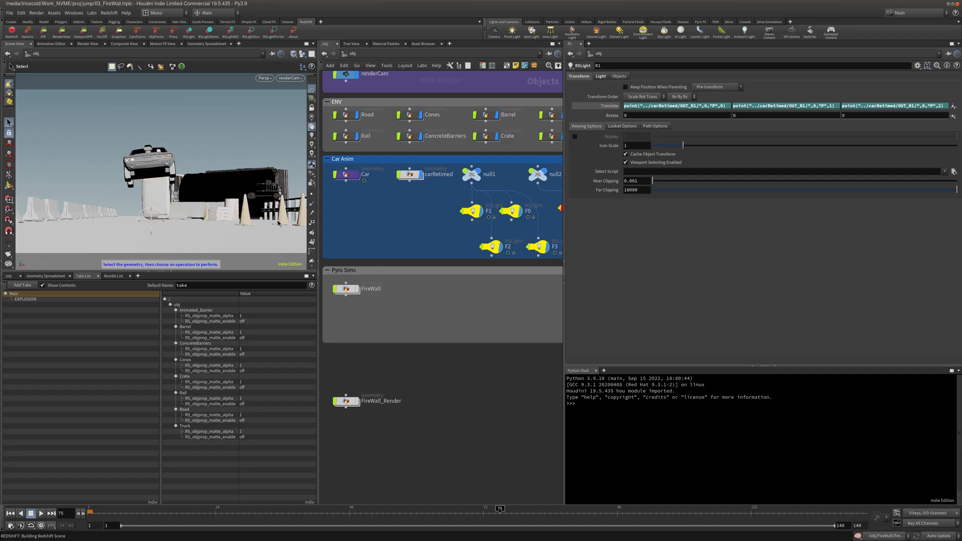
# Step: Create a Geometry object beside FireWall in the Pyro Sims box and name it RBDs
pyautogui.press('Tab')
pyautogui.write('ge')
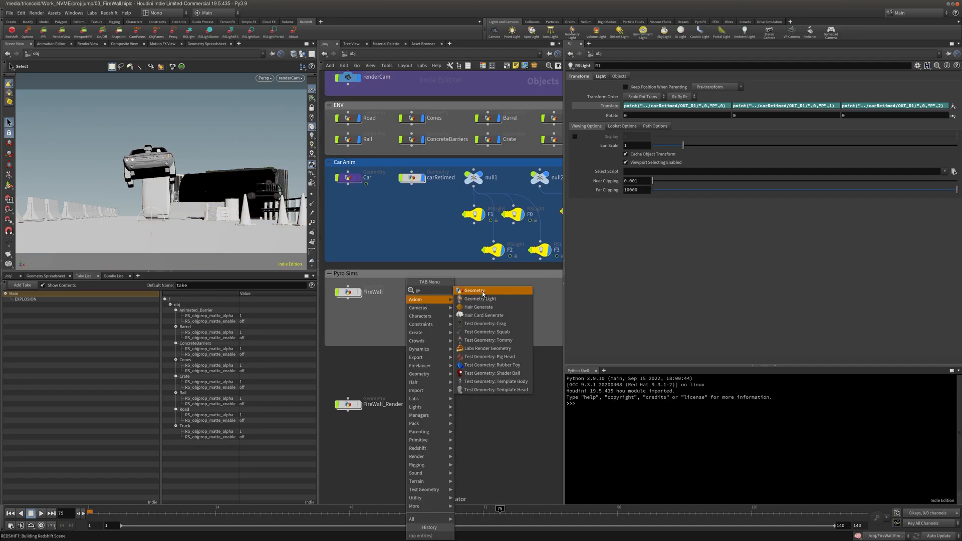
pyautogui.click(483, 293)
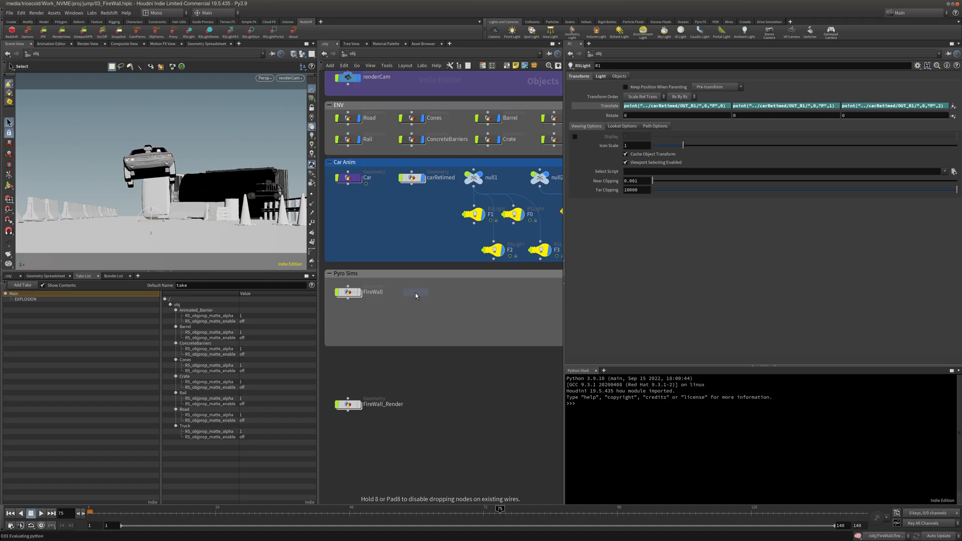
pyautogui.click(414, 293)
pyautogui.doubleClick(434, 292)
pyautogui.write('RBDs')
pyautogui.press('Return')
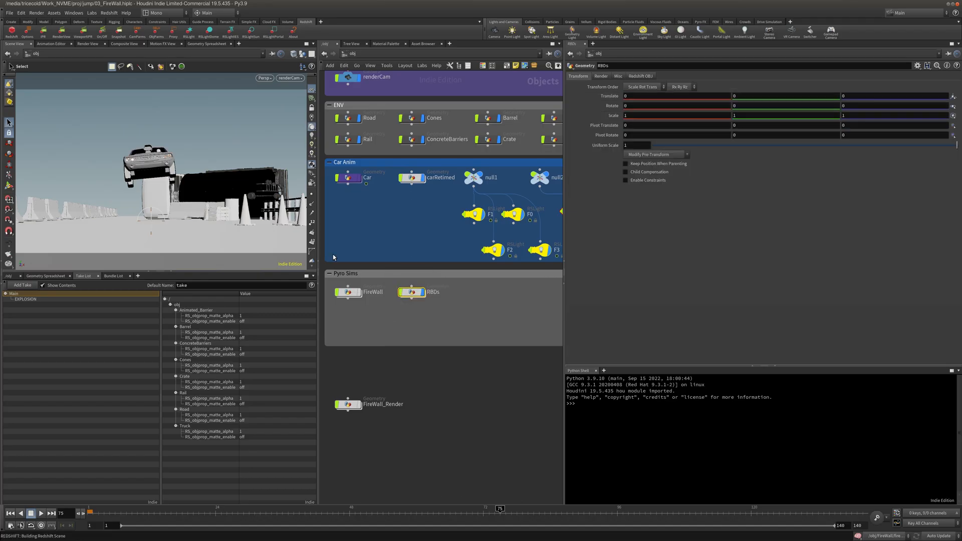
# Step: Add an Object Merge node inside the RBDs object and name it in_Barrel
pyautogui.doubleClick(410, 293)
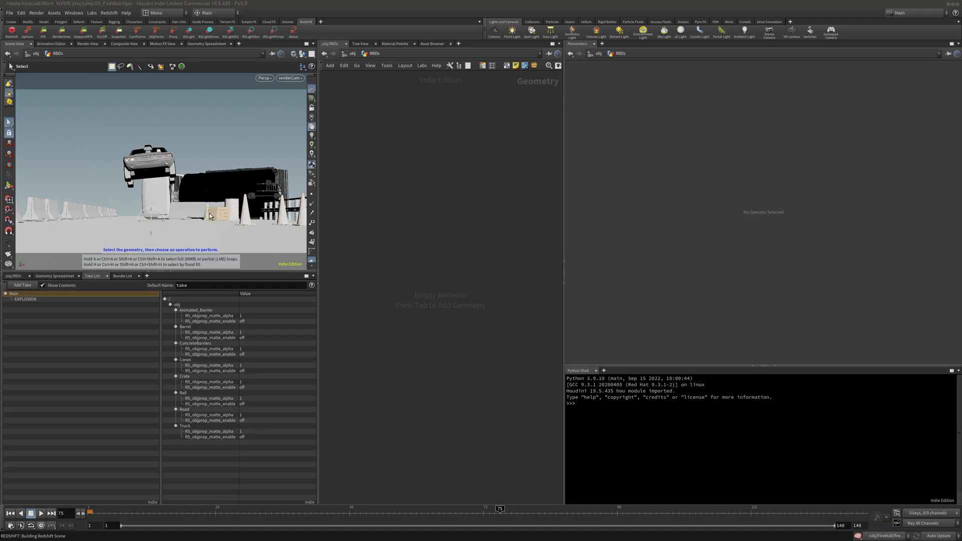
pyautogui.press('Tab')
pyautogui.write('obj')
pyautogui.click(452, 174)
pyautogui.click(386, 167)
pyautogui.press('F2')
pyautogui.write('in')
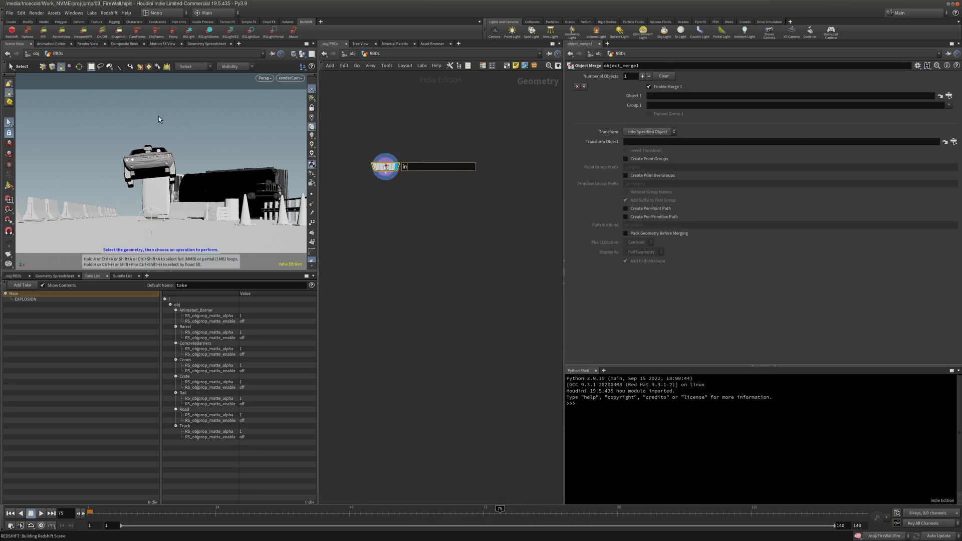
pyautogui.write('_Barrel')
pyautogui.press('Return')
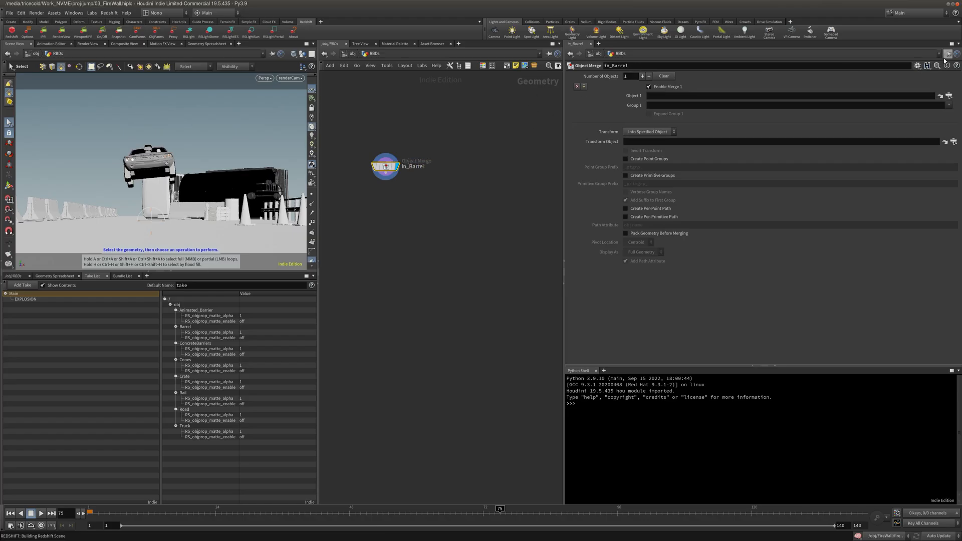
# Step: Set in_Barrel's transform to Into This Object and its Object 1 to OUT_BARREL from the Barrel object
pyautogui.click(642, 149)
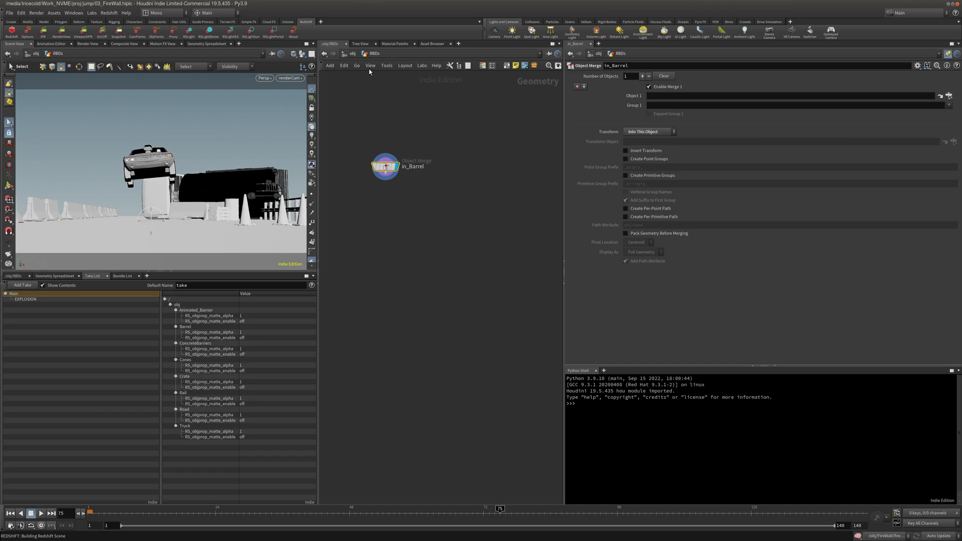
pyautogui.press('u')
pyautogui.moveTo(466, 133); pyautogui.dragTo(431, 179, button='middle')
pyautogui.click(455, 163)
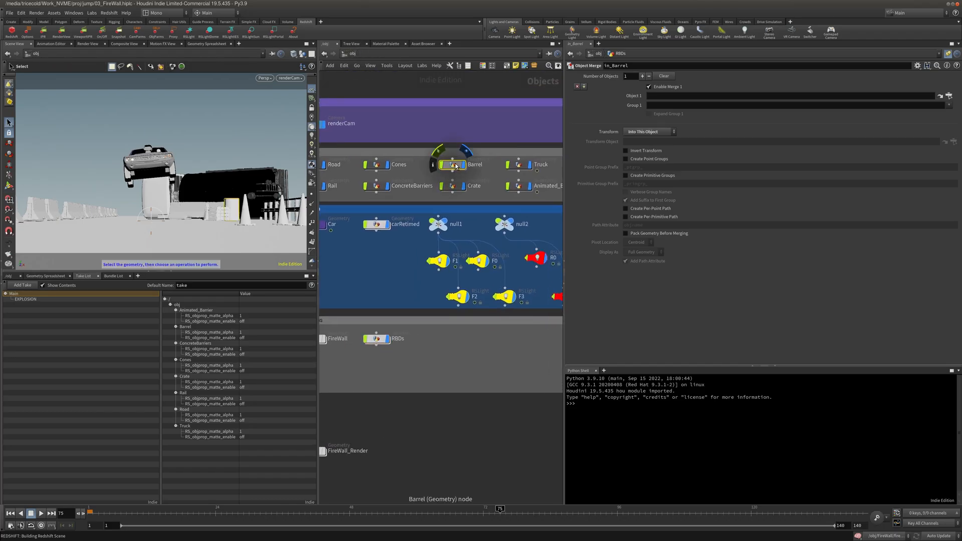
pyautogui.doubleClick(455, 164)
pyautogui.moveTo(648, 95); pyautogui.dragTo(658, 97)
pyautogui.click(353, 54)
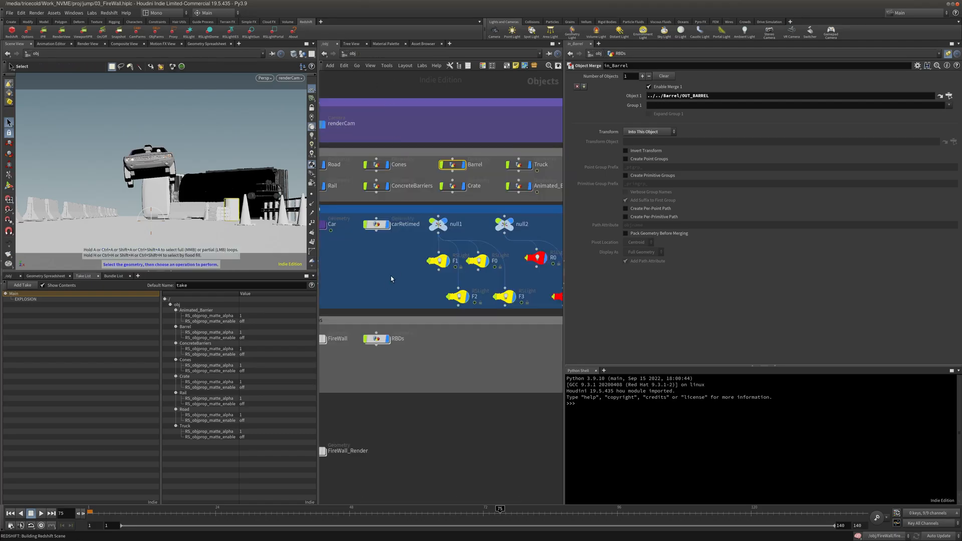
# Step: Duplicate the in_Barrel node inside RBDs and rename the copy in_Crate
pyautogui.moveTo(382, 304); pyautogui.dragTo(422, 279, button='middle')
pyautogui.doubleClick(419, 312)
pyautogui.hotkey('ctrl', 'c')
pyautogui.hotkey('ctrl', 'v')
pyautogui.click(472, 170)
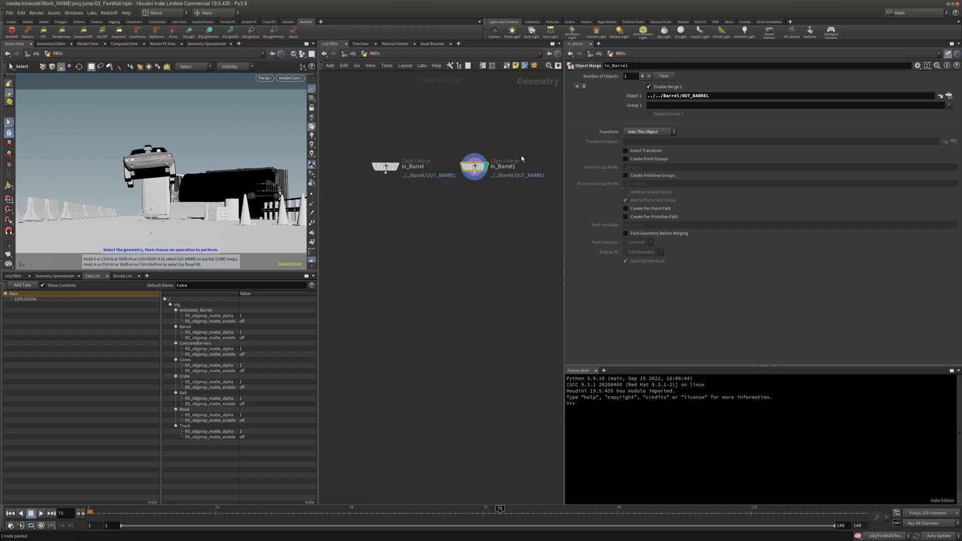
pyautogui.doubleClick(505, 167)
pyautogui.write('Crate')
pyautogui.press('Return')
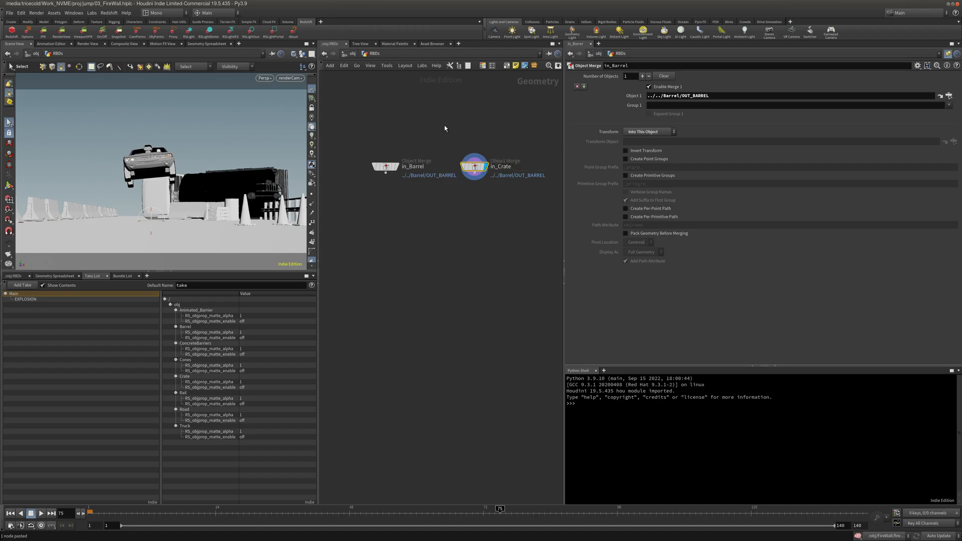
# Step: Set in_Crate's Object 1 to OUT_Crate from the Crate object
pyautogui.click(949, 55)
pyautogui.click(351, 53)
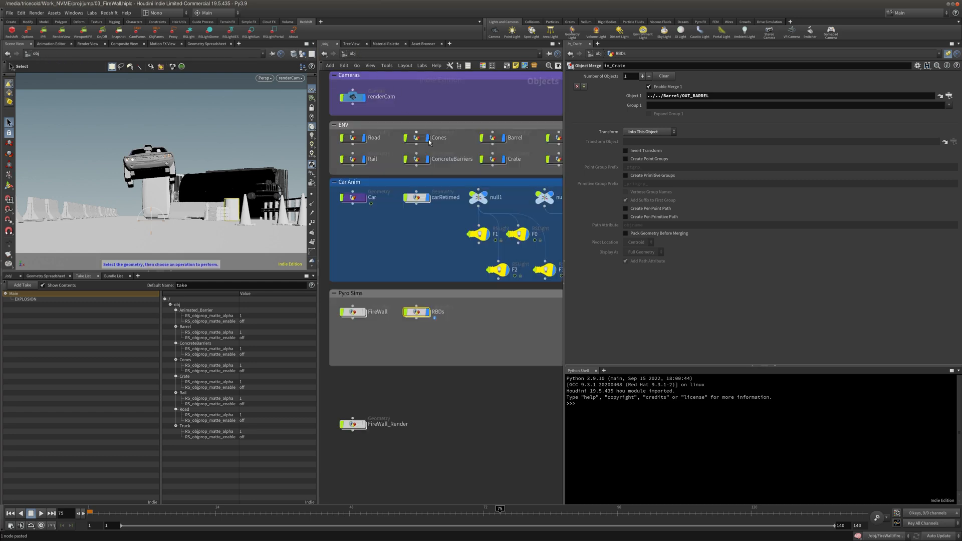
pyautogui.moveTo(418, 148); pyautogui.dragTo(390, 163, button='middle')
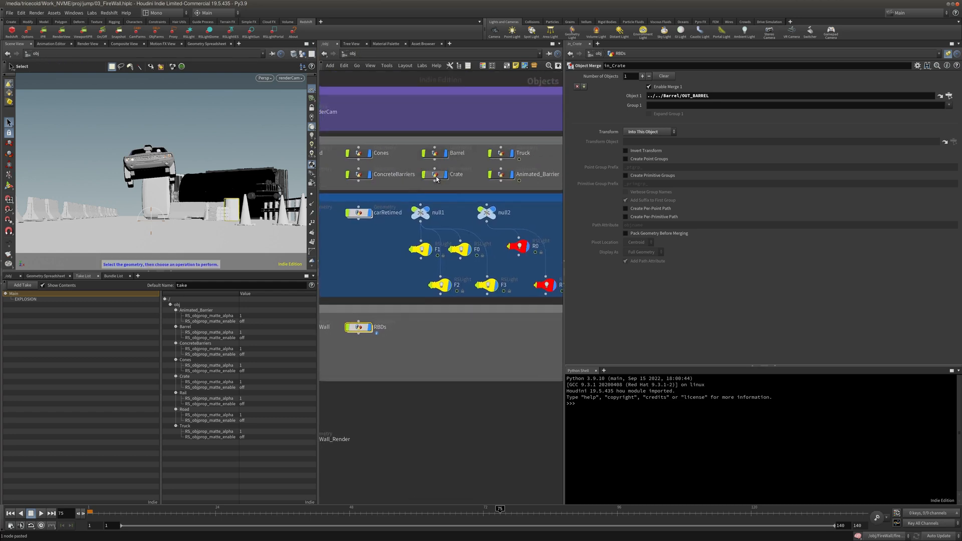
pyautogui.doubleClick(437, 176)
pyautogui.moveTo(441, 368); pyautogui.dragTo(751, 95)
pyautogui.click(349, 54)
# Step: Duplicate the in_Crate node inside RBDs and rename the copy in_Cones
pyautogui.moveTo(429, 347); pyautogui.dragTo(471, 340, button='middle')
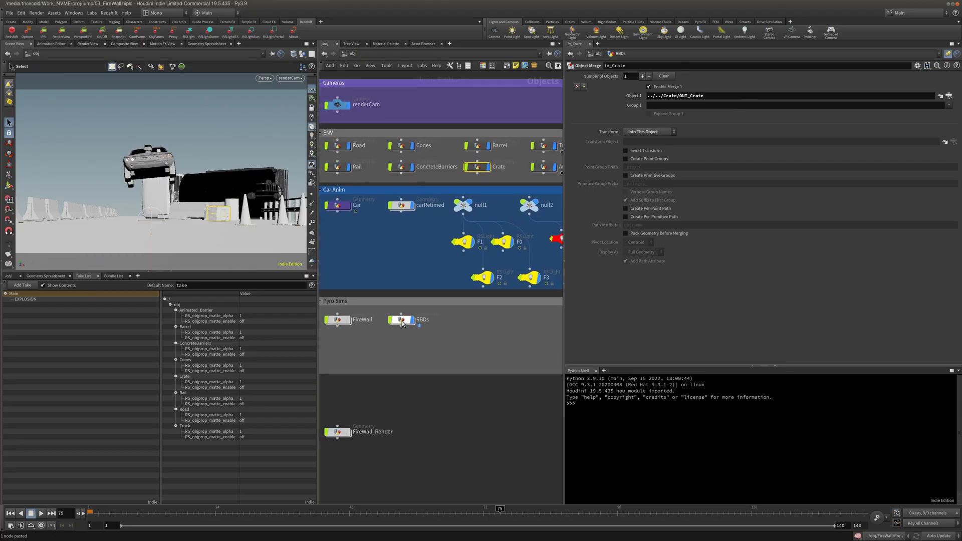
pyautogui.doubleClick(407, 320)
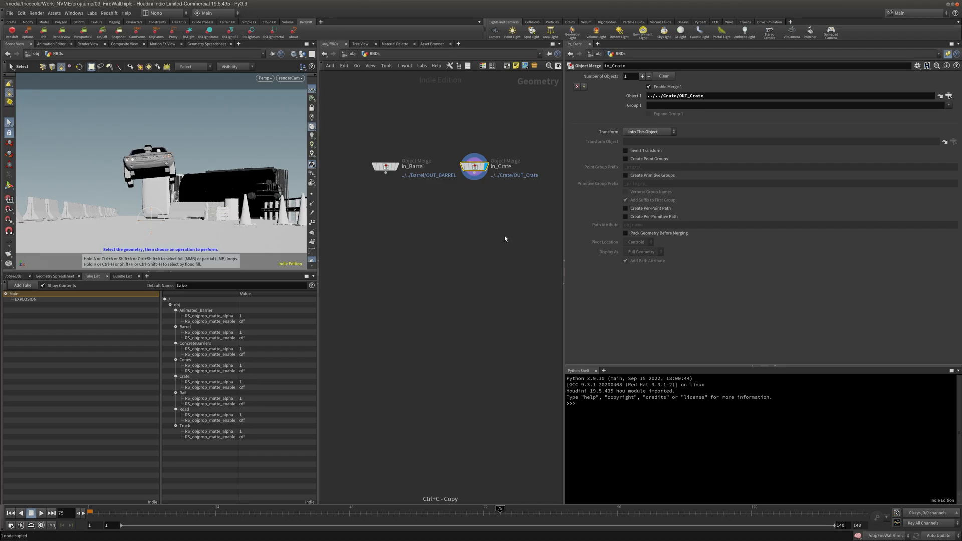
pyautogui.moveTo(551, 219); pyautogui.dragTo(440, 240, button='middle')
pyautogui.hotkey('ctrl', 'c')
pyautogui.hotkey('ctrl', 'v')
pyautogui.moveTo(467, 196); pyautogui.dragTo(485, 188)
pyautogui.click(498, 188)
pyautogui.write('o')
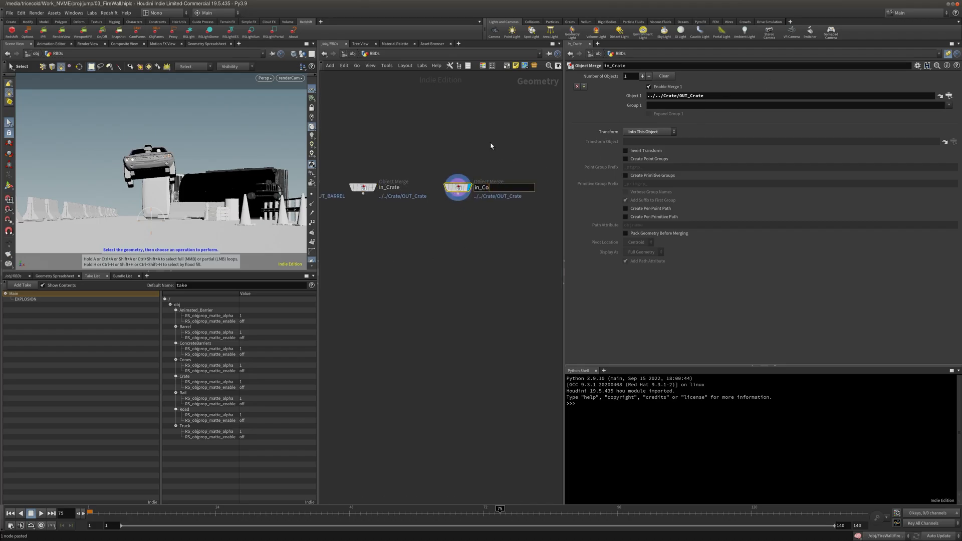
pyautogui.write('nes')
pyautogui.press('Return')
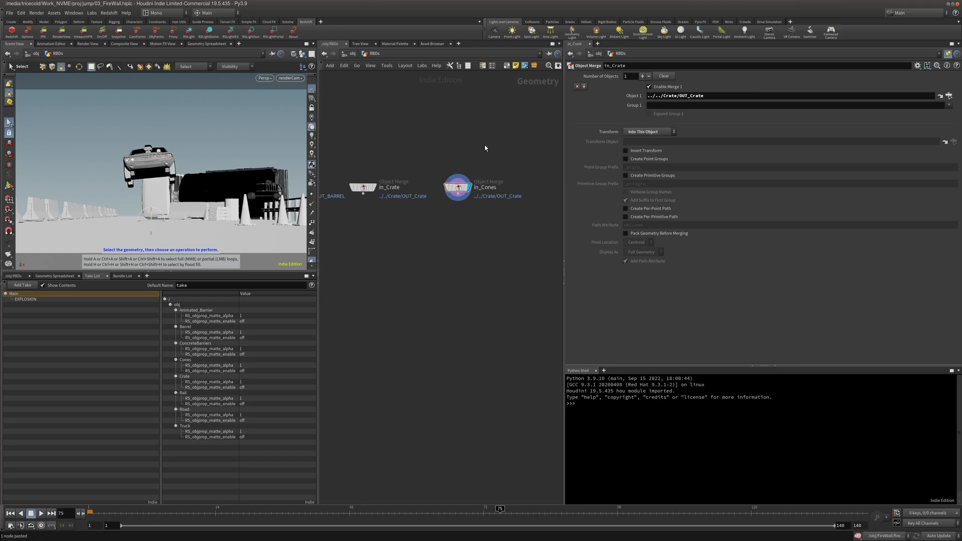
# Step: Keep the in_Cones parameters pinned and open the Cones object's network
pyautogui.keyDown('alt'); pyautogui.moveTo(198, 133); pyautogui.dragTo(218, 170); pyautogui.keyUp('alt')
pyautogui.keyDown('alt'); pyautogui.moveTo(218, 170); pyautogui.dragTo(271, 83, button='middle'); pyautogui.keyUp('alt')
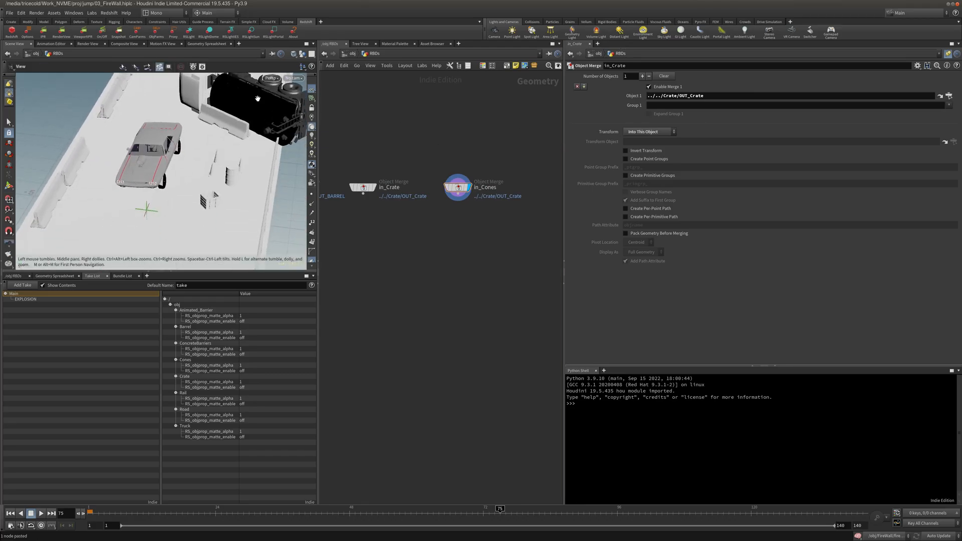
pyautogui.scroll(2, 230, 148)
pyautogui.click(946, 55)
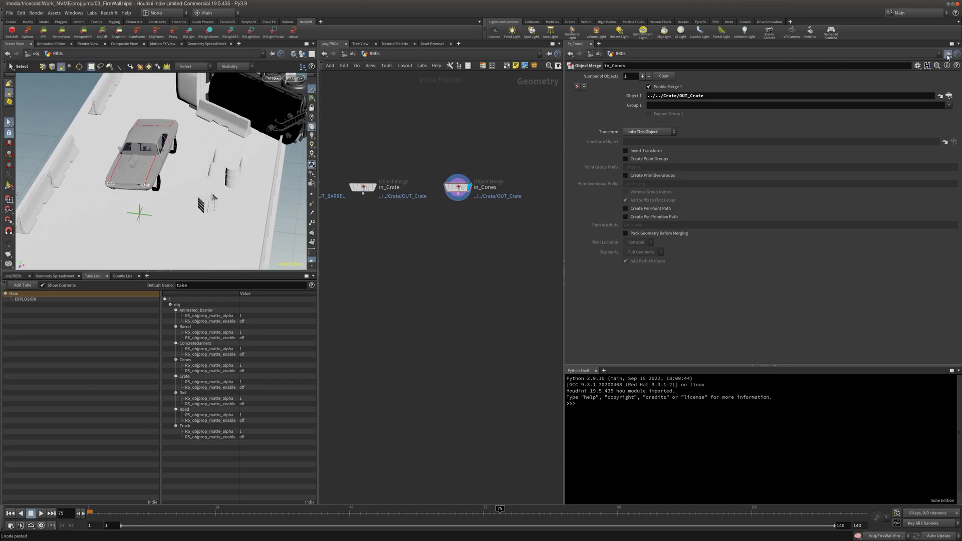
pyautogui.click(351, 53)
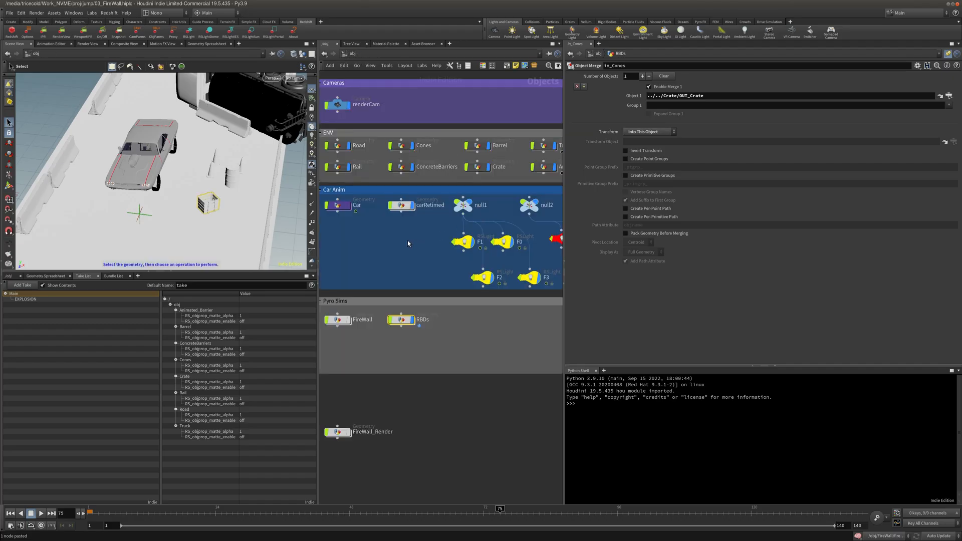
pyautogui.doubleClick(365, 155)
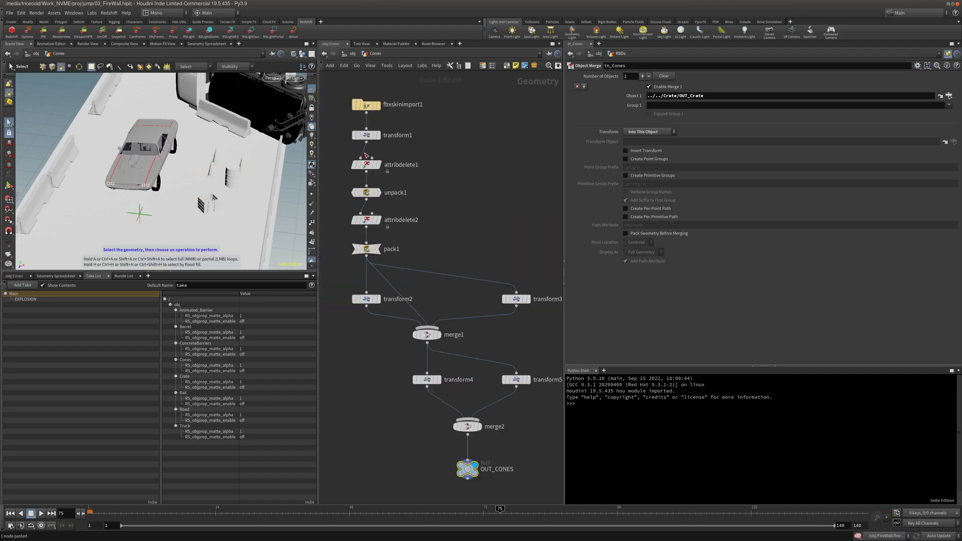
# Step: Examine the cones in the viewport at the transform2, merge1 and OUT_CONES nodes
pyautogui.moveTo(466, 219); pyautogui.dragTo(491, 157, button='middle')
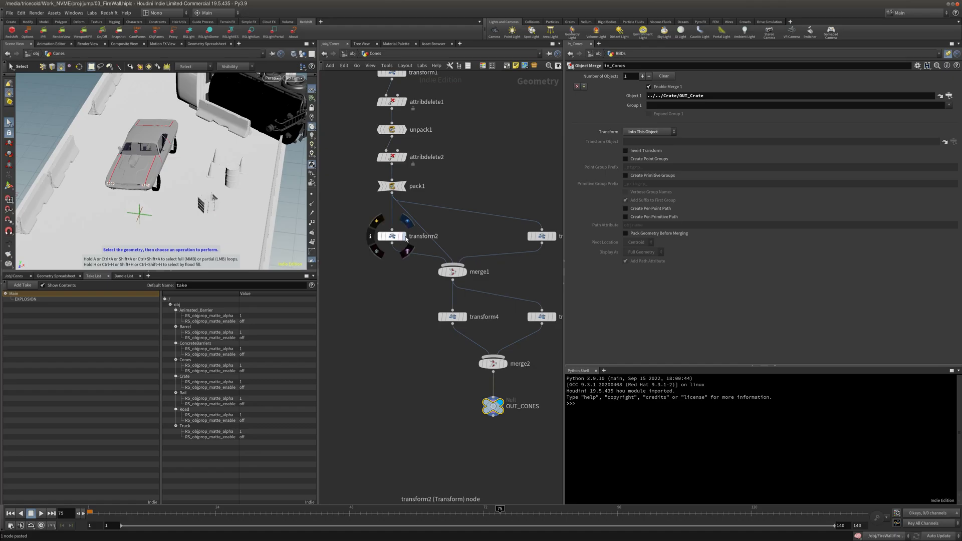
pyautogui.click(407, 222)
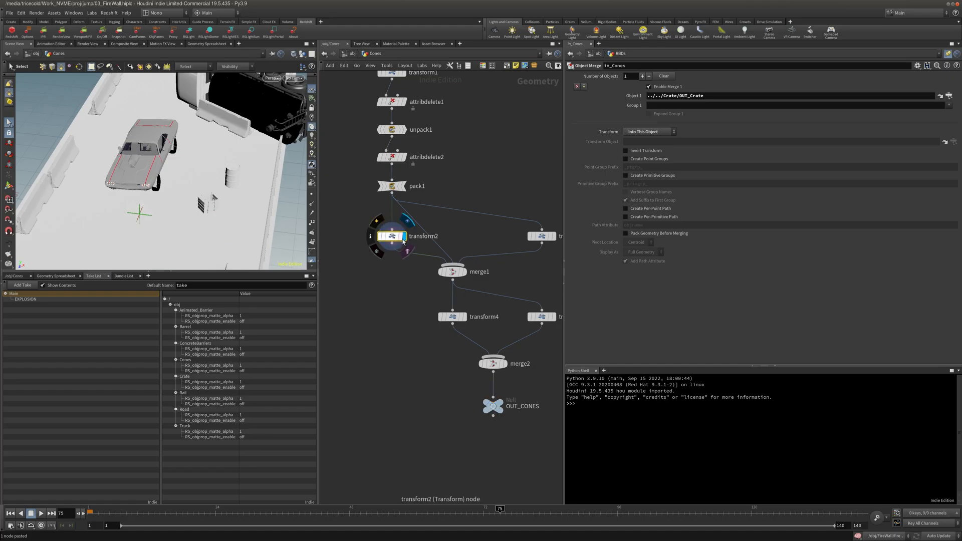
pyautogui.click(468, 275)
pyautogui.hotkey('space', 'f')
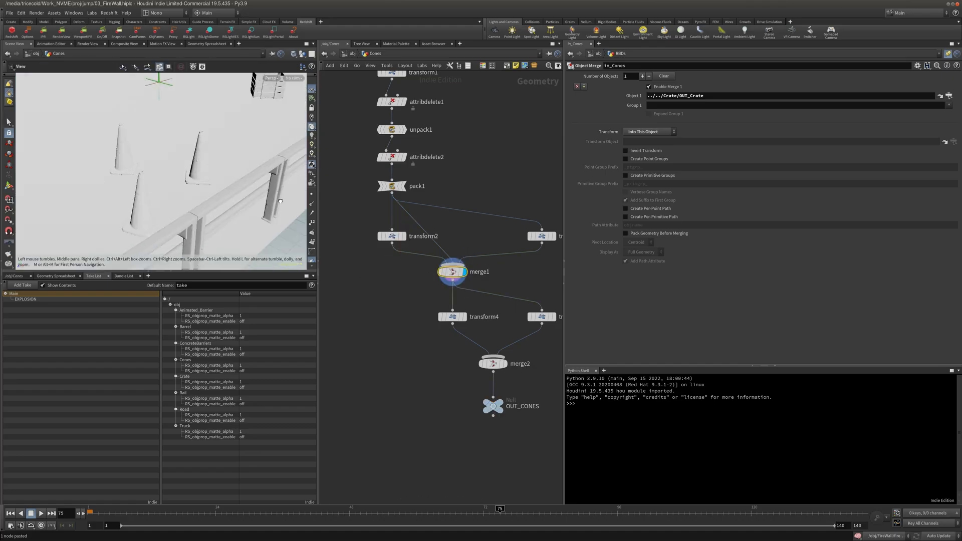
pyautogui.moveTo(461, 364); pyautogui.dragTo(400, 321, button='middle')
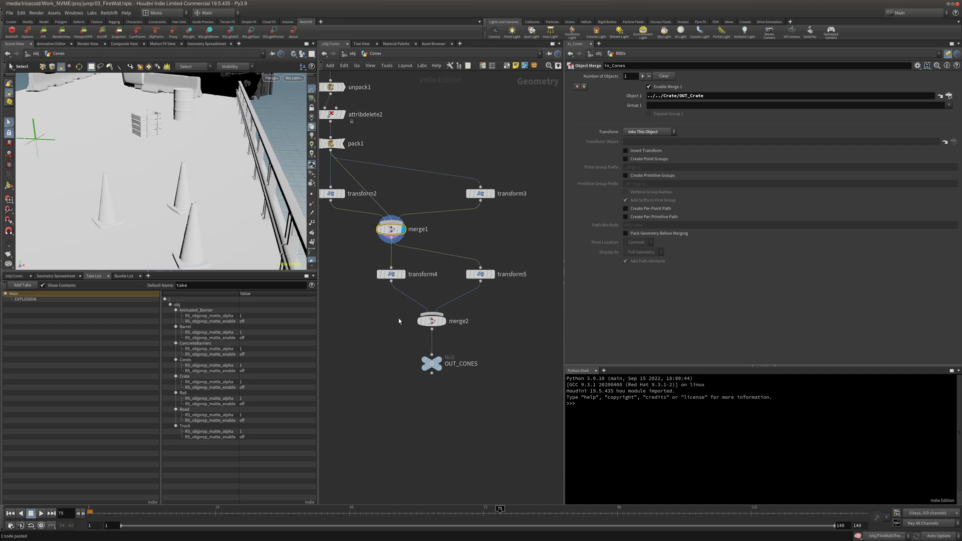
pyautogui.click(443, 365)
pyautogui.press('space')
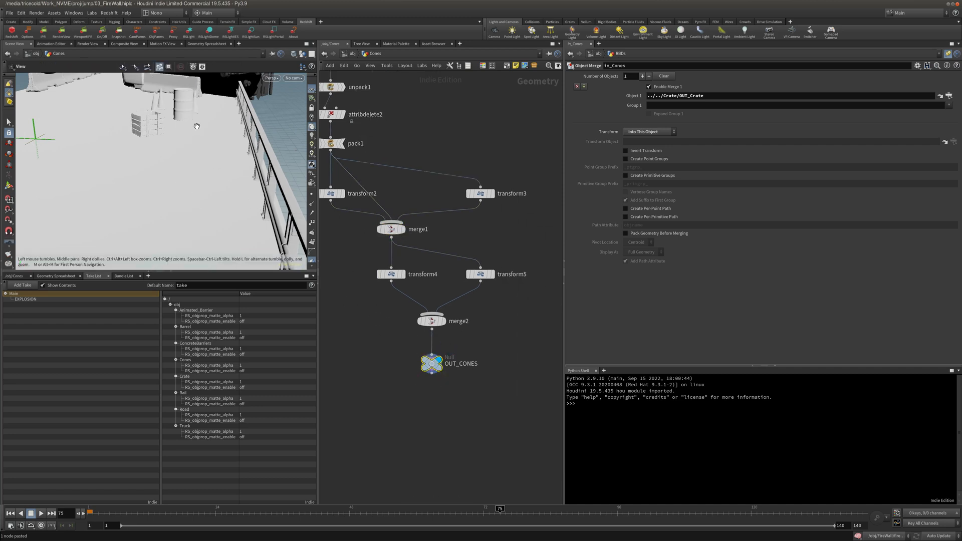
pyautogui.moveTo(214, 160); pyautogui.dragTo(221, 143)
pyautogui.scroll(-10, 221, 143)
pyautogui.moveTo(221, 142); pyautogui.dragTo(160, 180, button='middle')
pyautogui.scroll(5, 197, 163)
# Step: Set in_Cones' Object 1 to OUT_CONES and return to the RBDs network
pyautogui.moveTo(432, 364); pyautogui.dragTo(712, 97)
pyautogui.click(353, 55)
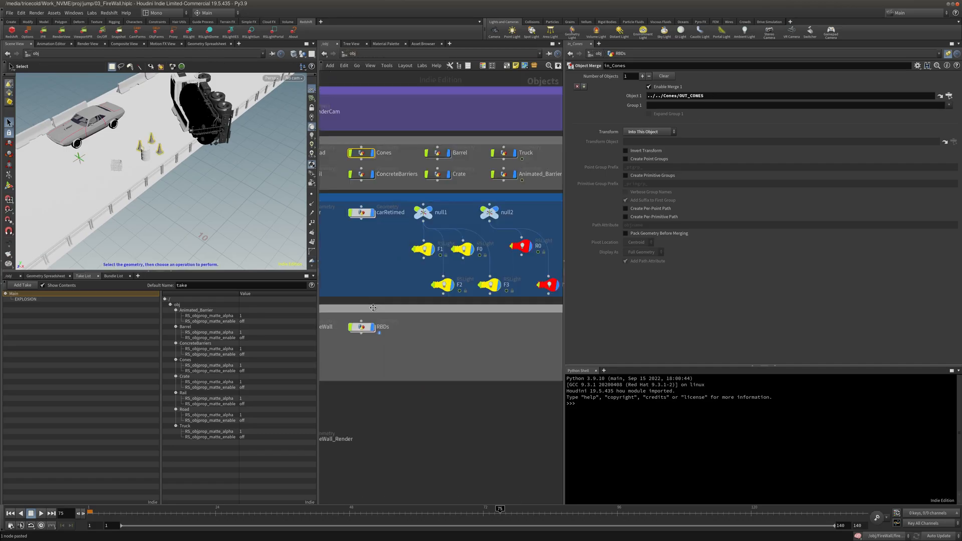
pyautogui.doubleClick(404, 325)
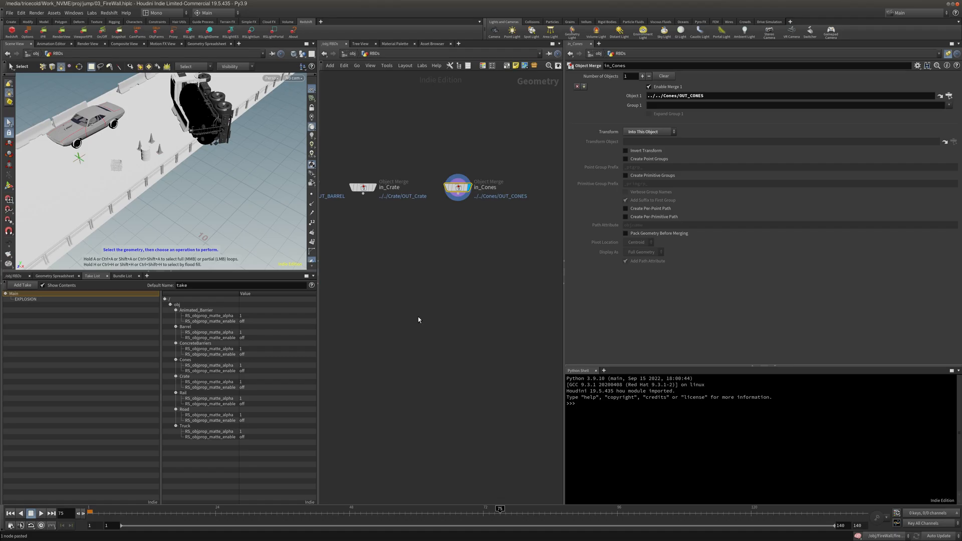
# Step: Hide the other scene objects in the viewport so only the merged cones are displayed
pyautogui.click(303, 54)
pyautogui.click(320, 81)
pyautogui.rightClick(10, 123)
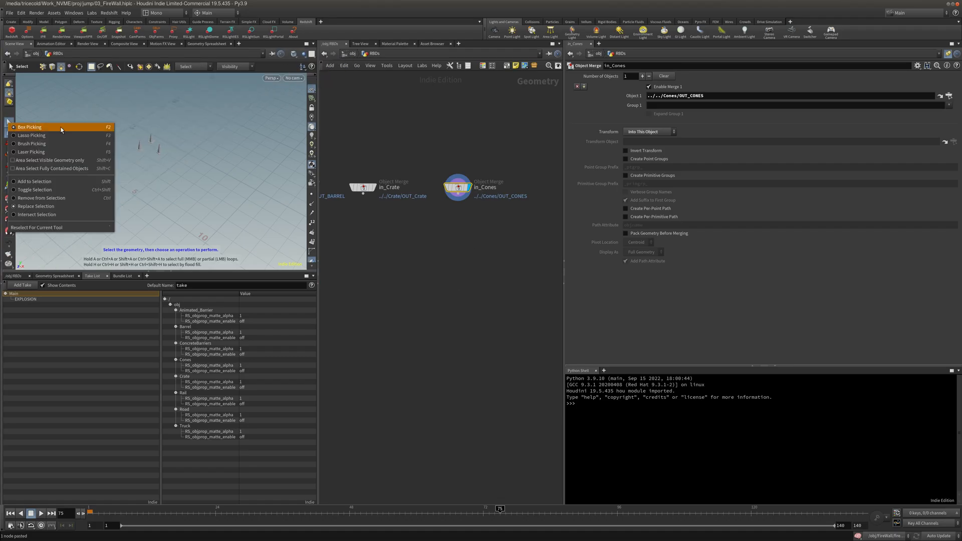
pyautogui.click(22, 152)
pyautogui.press('Escape')
# Step: Blast the farther group of three cones, primitives 3-5, and enable Delete Non Selected to keep only them
pyautogui.moveTo(221, 135); pyautogui.dragTo(114, 141, button='right')
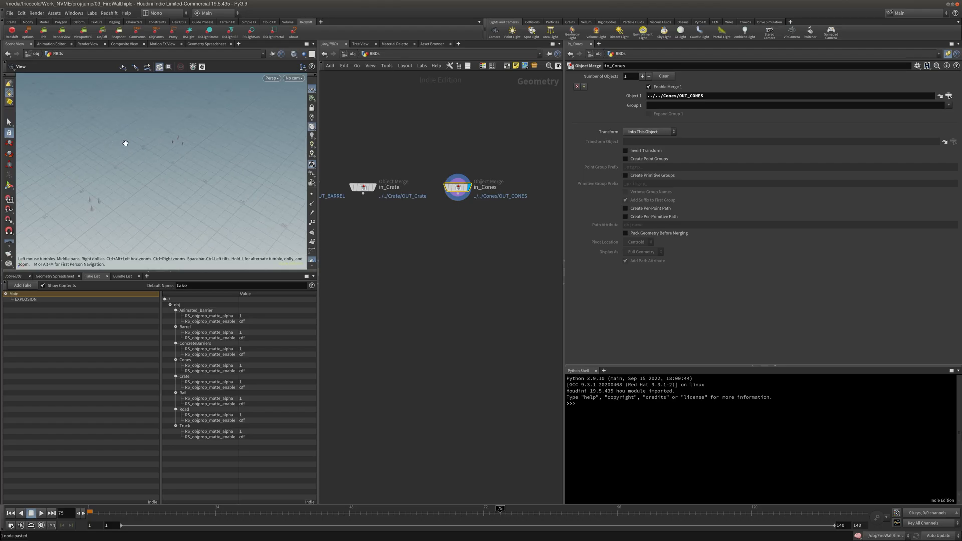
pyautogui.press('s')
pyautogui.moveTo(146, 121); pyautogui.dragTo(223, 167)
pyautogui.press('Delete')
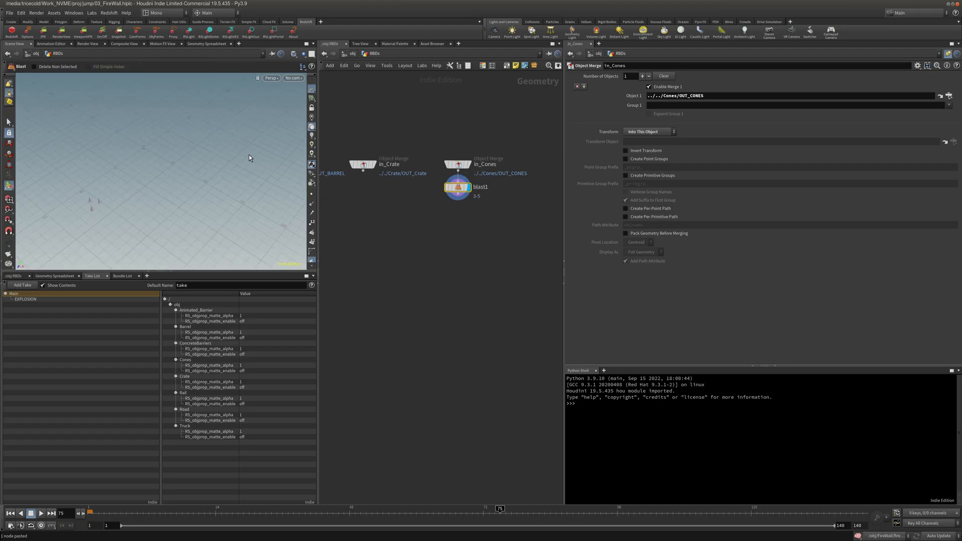
pyautogui.click(951, 55)
pyautogui.click(632, 103)
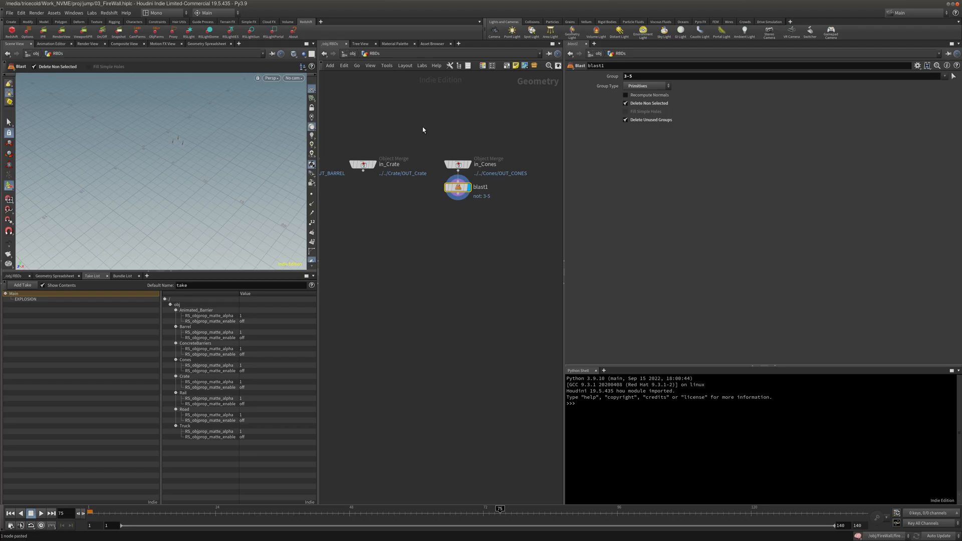
# Step: Look through renderCam and display the in_Crate node
pyautogui.moveTo(413, 128); pyautogui.dragTo(424, 126, button='middle')
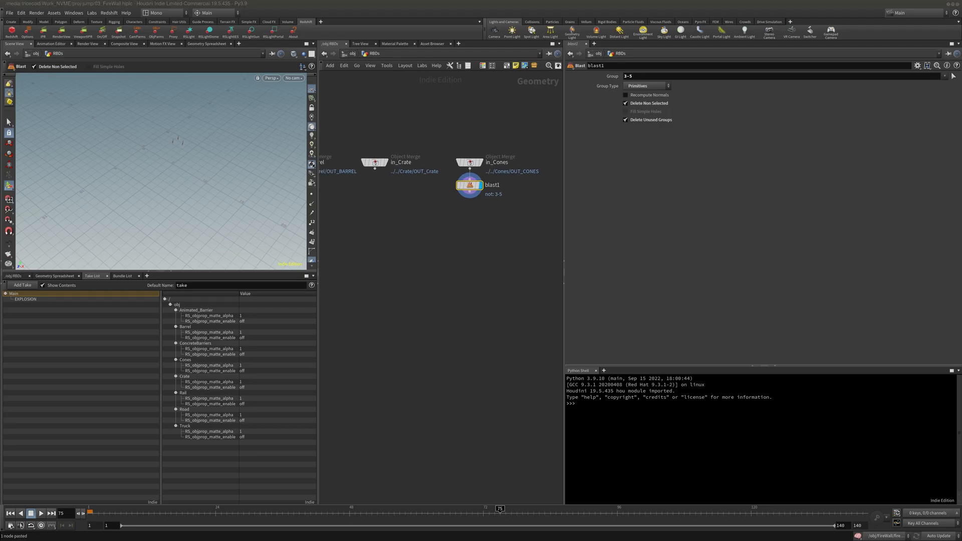
pyautogui.click(295, 79)
pyautogui.click(316, 114)
pyautogui.click(375, 162)
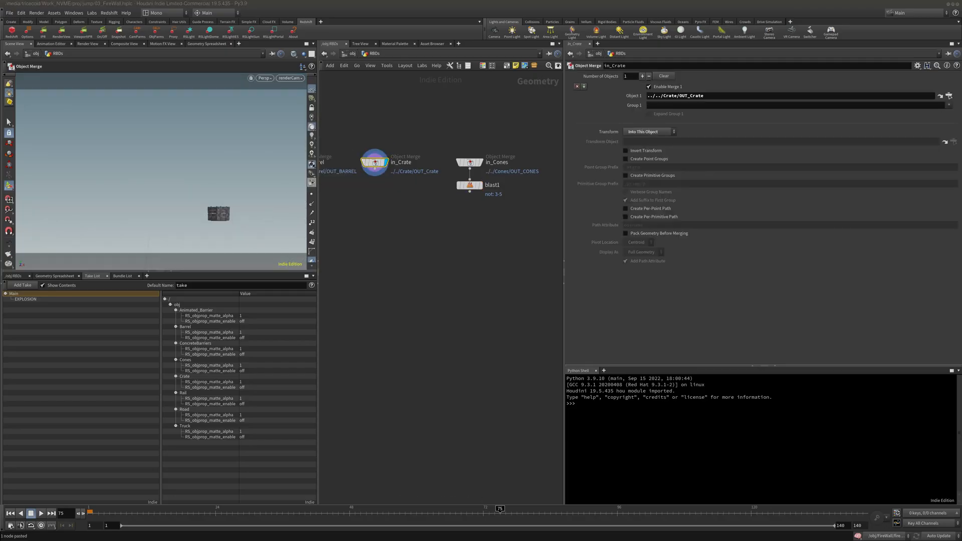
# Step: Add an RBD Material Fracture node below in_Crate
pyautogui.moveTo(406, 229); pyautogui.dragTo(444, 235, button='middle')
pyautogui.scroll(-1, 441, 237)
pyautogui.press('Tab')
pyautogui.write('rbdmat')
pyautogui.press('Down')
pyautogui.press('Return')
pyautogui.click(424, 231)
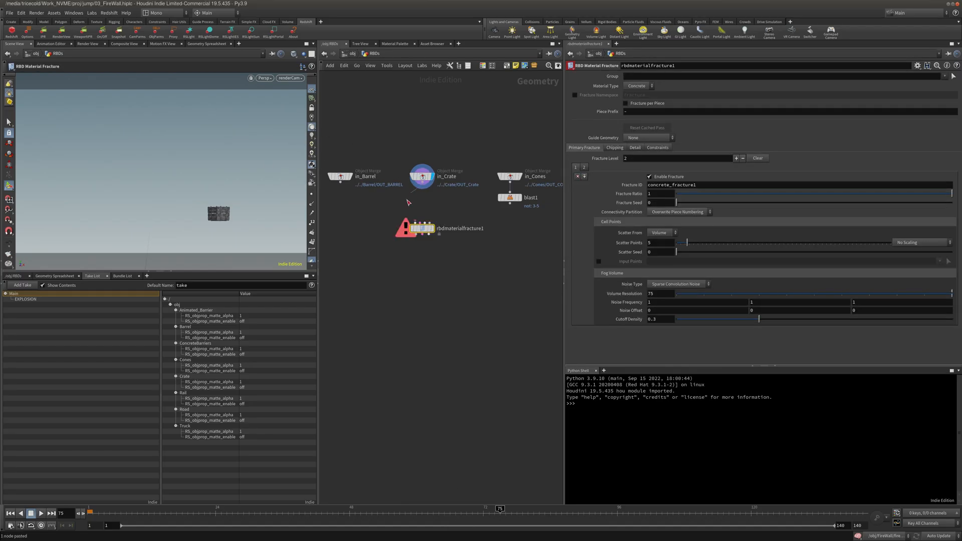
# Step: Display the RBD Material Fracture node wired to in_Crate and set the first fracture level's scatter points to 10
pyautogui.click(435, 230)
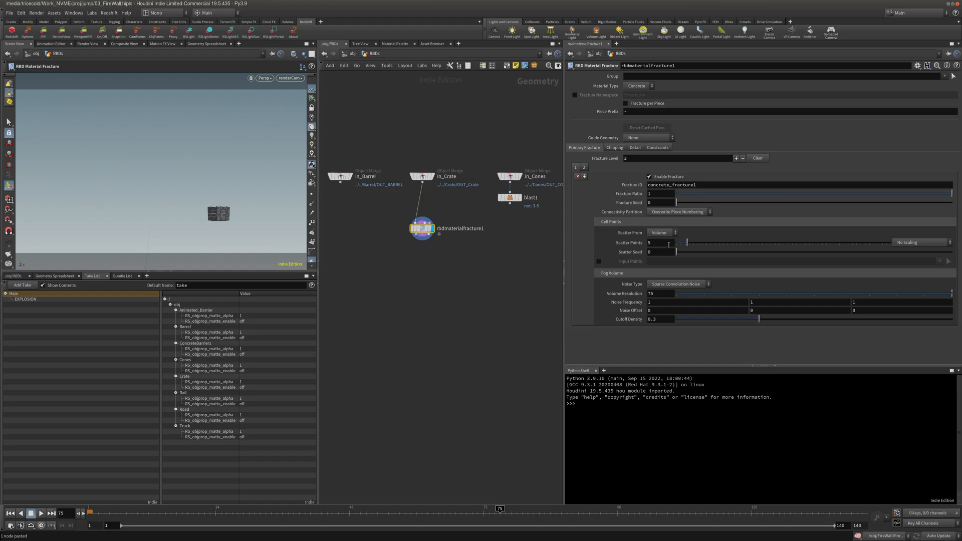
pyautogui.press('Return')
pyautogui.click(584, 167)
pyautogui.scroll(3, 423, 268)
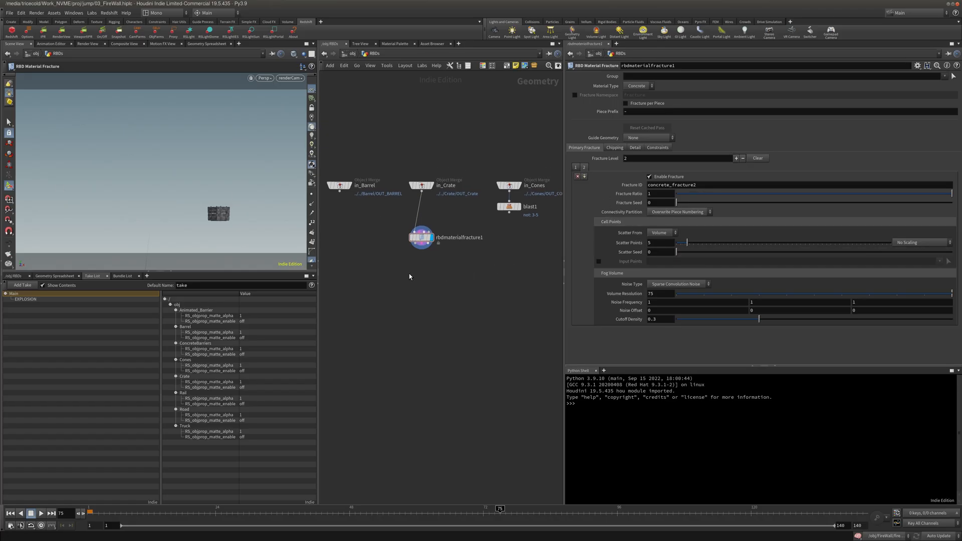
# Step: Add an Exploded View node below rbdmaterialfracture1, connect it to the fractured geometry output and display it
pyautogui.press('Tab')
pyautogui.write('expl')
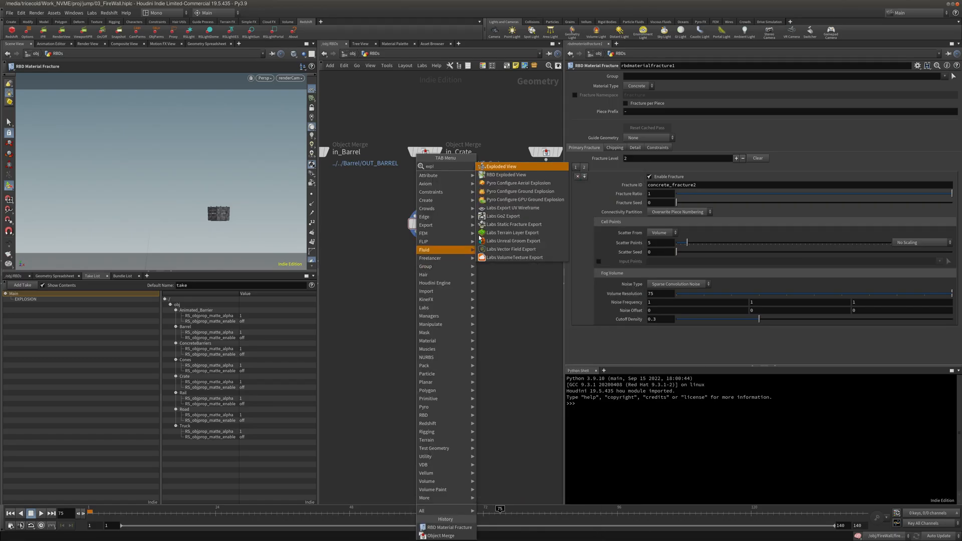
pyautogui.click(502, 167)
pyautogui.click(408, 270)
pyautogui.moveTo(416, 232); pyautogui.dragTo(407, 262)
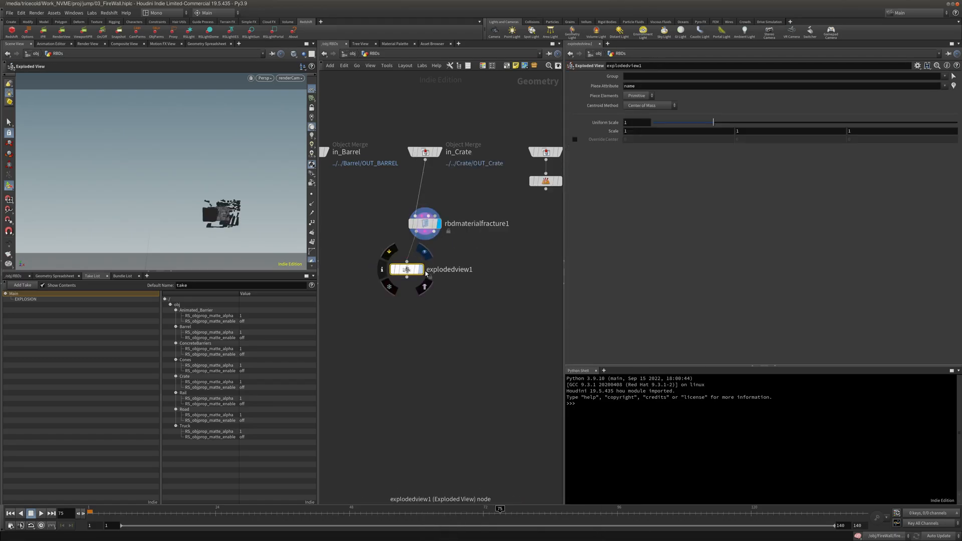
pyautogui.click(421, 269)
pyautogui.moveTo(275, 219)
pyautogui.keyDown('alt'); pyautogui.mouseDown()
pyautogui.moveTo(241, 234)
pyautogui.moveTo(263, 205)
pyautogui.mouseUp(); pyautogui.keyUp('alt')
# Step: Set the noise type of rbdmaterialfracture1's first fracture level to None
pyautogui.click(425, 224)
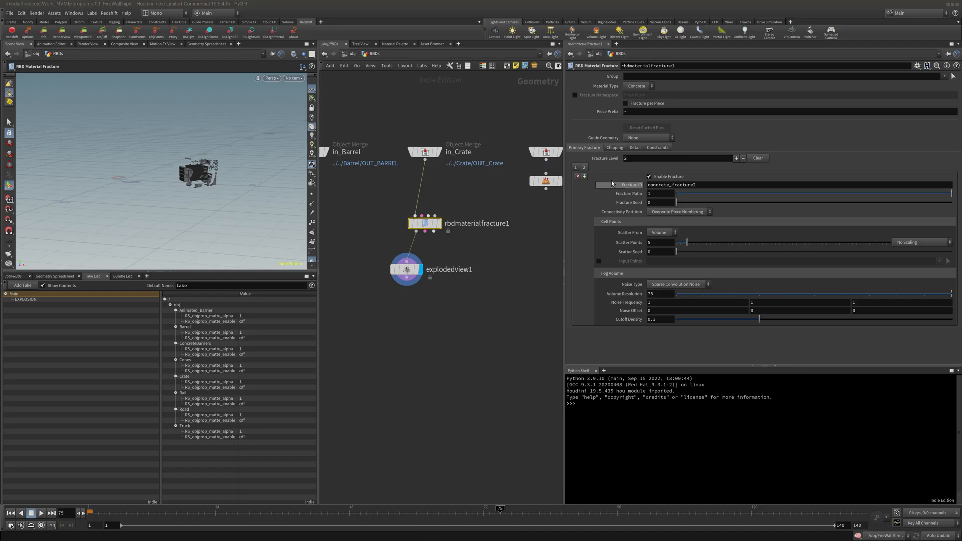
pyautogui.click(575, 167)
pyautogui.click(682, 285)
pyautogui.click(675, 292)
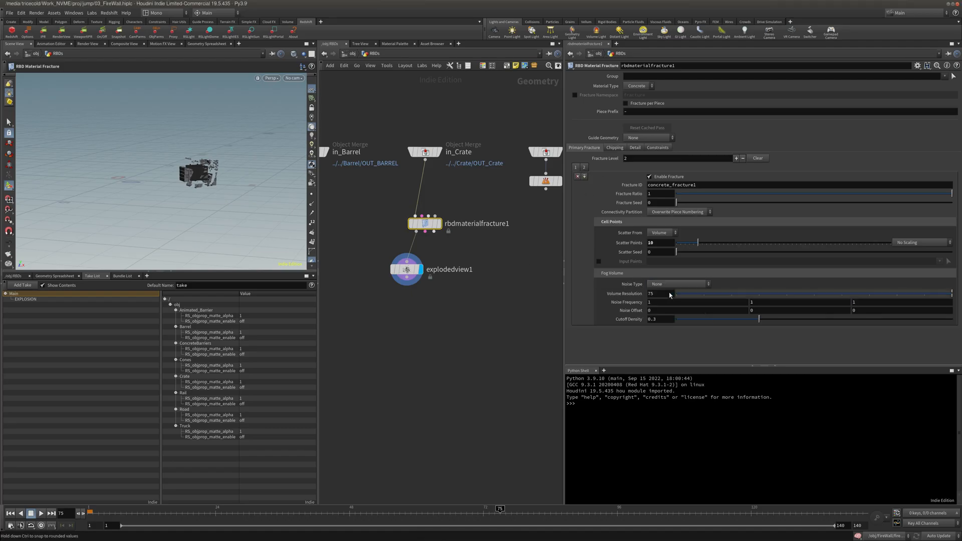
# Step: Inspect the exploded crate pieces up close from several angles and return to the renderCam view
pyautogui.keyDown('alt'); pyautogui.moveTo(206, 187); pyautogui.dragTo(185, 189); pyautogui.keyUp('alt')
pyautogui.keyDown('alt'); pyautogui.moveTo(186, 190); pyautogui.dragTo(136, 178, button='middle'); pyautogui.keyUp('alt')
pyautogui.keyDown('alt'); pyautogui.moveTo(136, 178); pyautogui.dragTo(290, 183, button='right'); pyautogui.keyUp('alt')
pyautogui.keyDown('alt'); pyautogui.moveTo(290, 183); pyautogui.dragTo(150, 176); pyautogui.keyUp('alt')
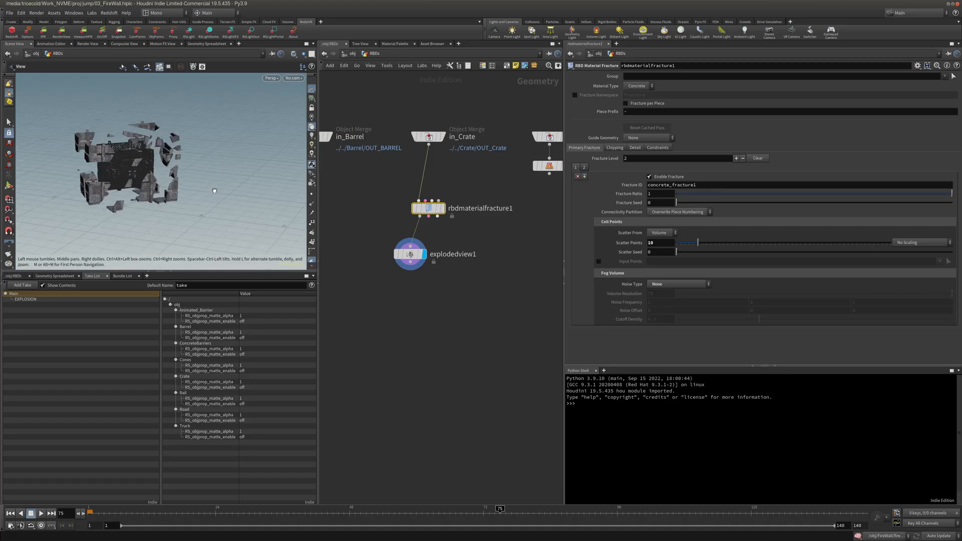
pyautogui.click(294, 78)
pyautogui.click(326, 115)
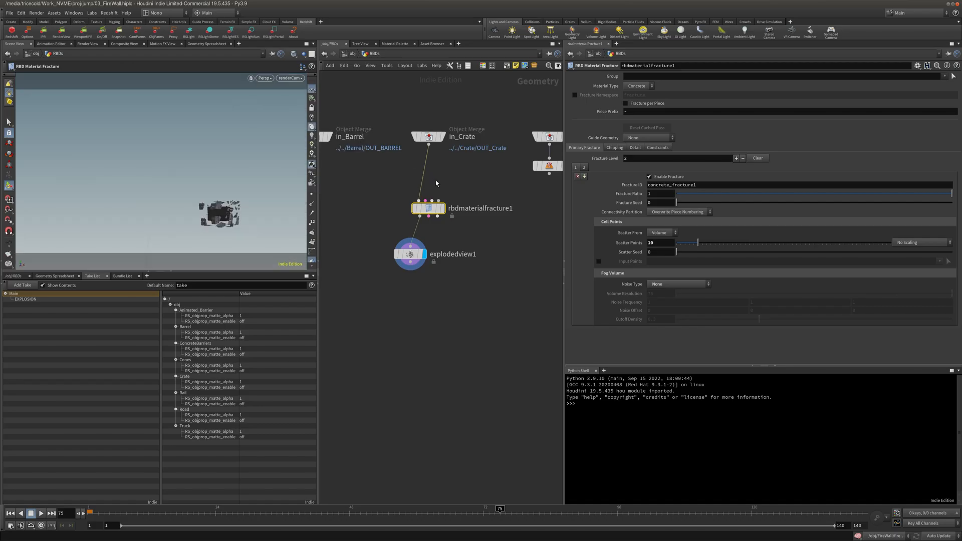
# Step: Display rbdmaterialfracture1 and delete the Exploded View node
pyautogui.click(443, 208)
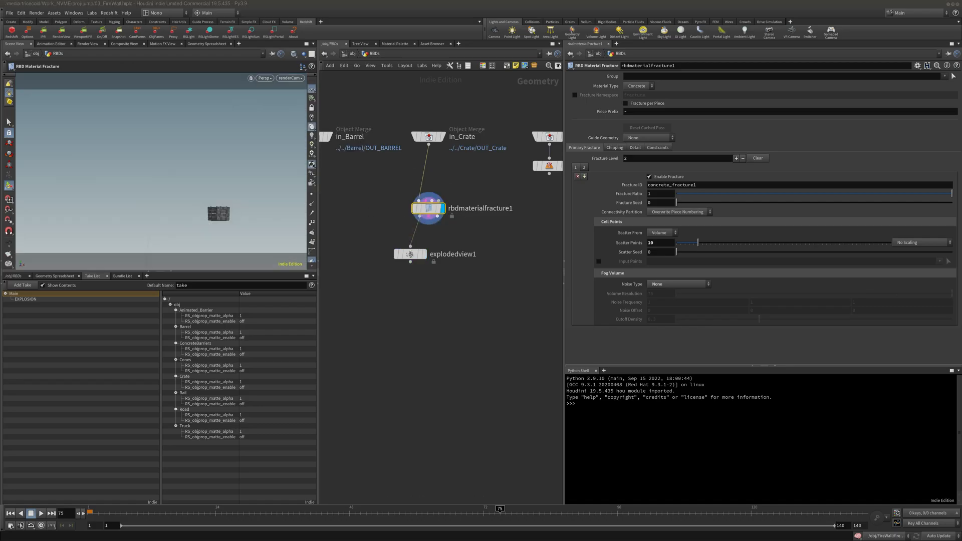
pyautogui.click(410, 254)
pyautogui.press('Delete')
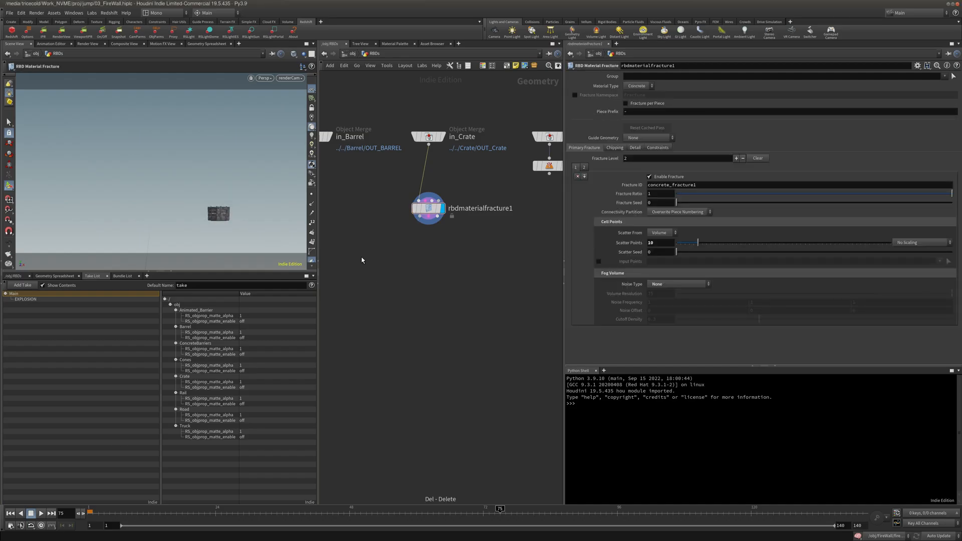
# Step: Add an Attribute Delete node below rbdmaterialfracture1
pyautogui.press('Tab')
pyautogui.write('a')
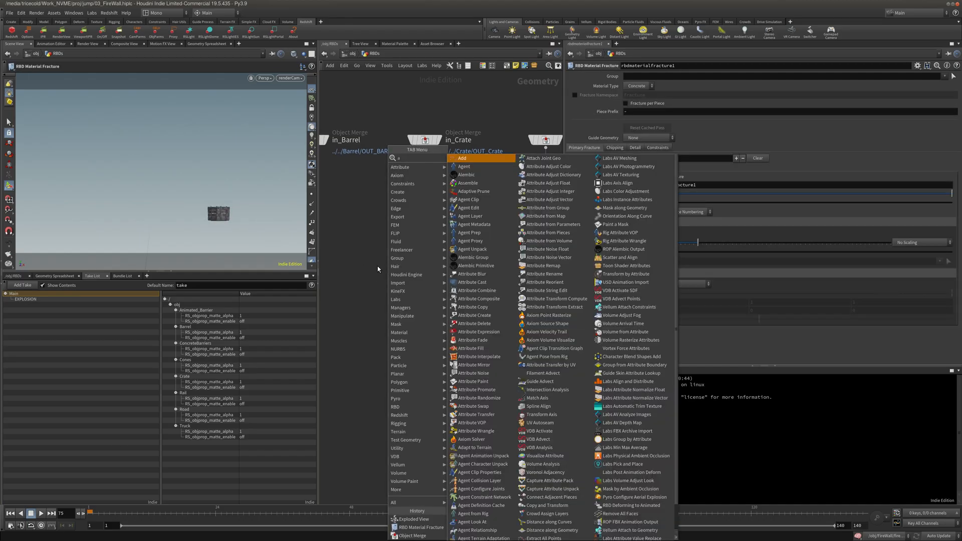
pyautogui.write('ttr del')
pyautogui.click(471, 159)
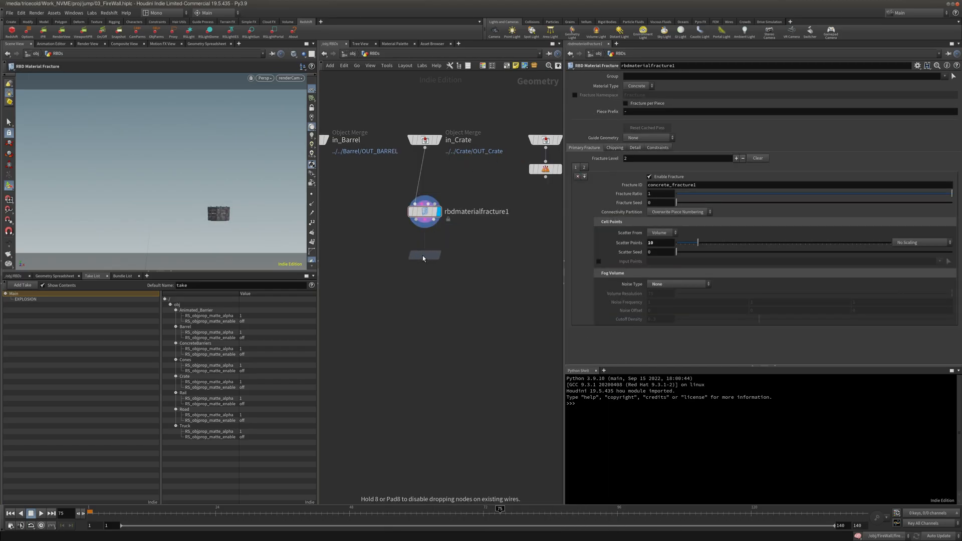
pyautogui.click(423, 255)
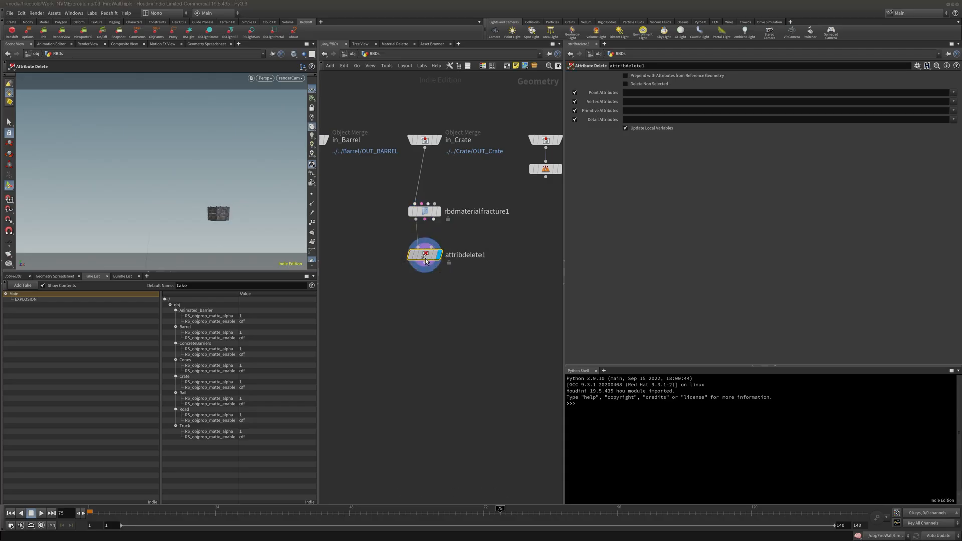
# Step: Set attribdelete1 to remove the primitive attributes shop_materialpath and fbx_material_name and the detail attribute varmap, and check the node's info
pyautogui.middleClick(423, 260)
pyautogui.click(653, 112)
pyautogui.write('shop_materialpath fbx_material_name')
pyautogui.click(483, 180)
pyautogui.click(631, 120)
pyautogui.write('varmap')
pyautogui.click(488, 194)
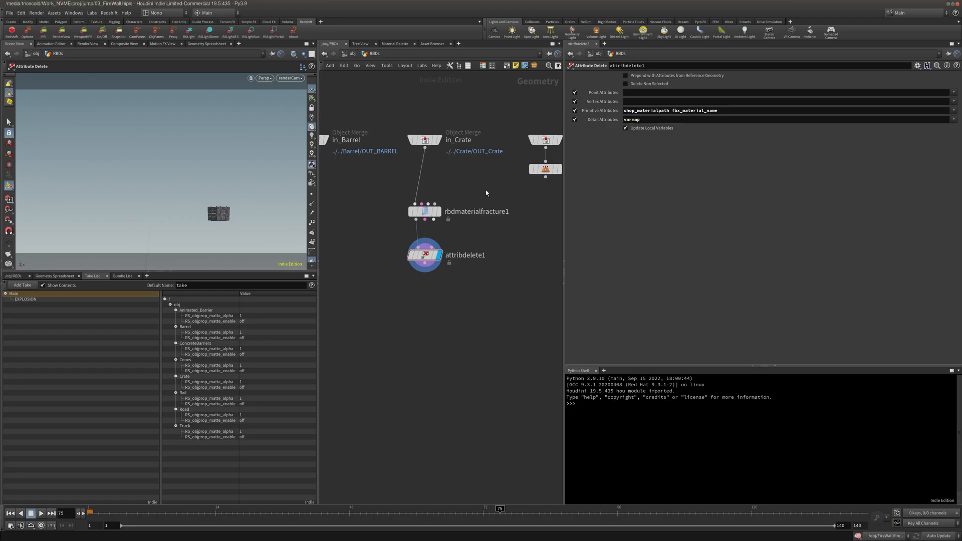
pyautogui.moveTo(488, 193); pyautogui.dragTo(499, 154, button='middle')
pyautogui.middleClick(436, 221)
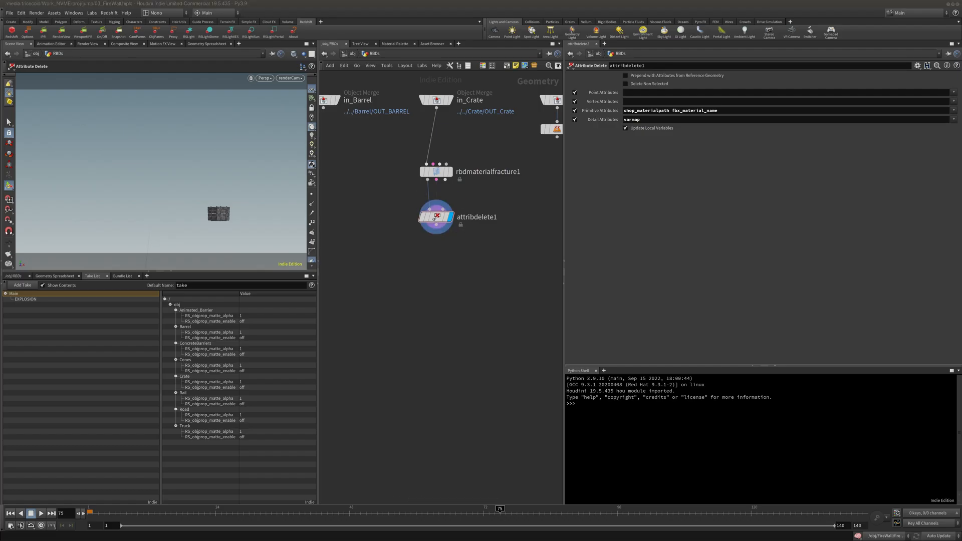
# Step: Add an RBD Configure node below attribdelete1 and display it
pyautogui.press('Tab')
pyautogui.write('rbdc')
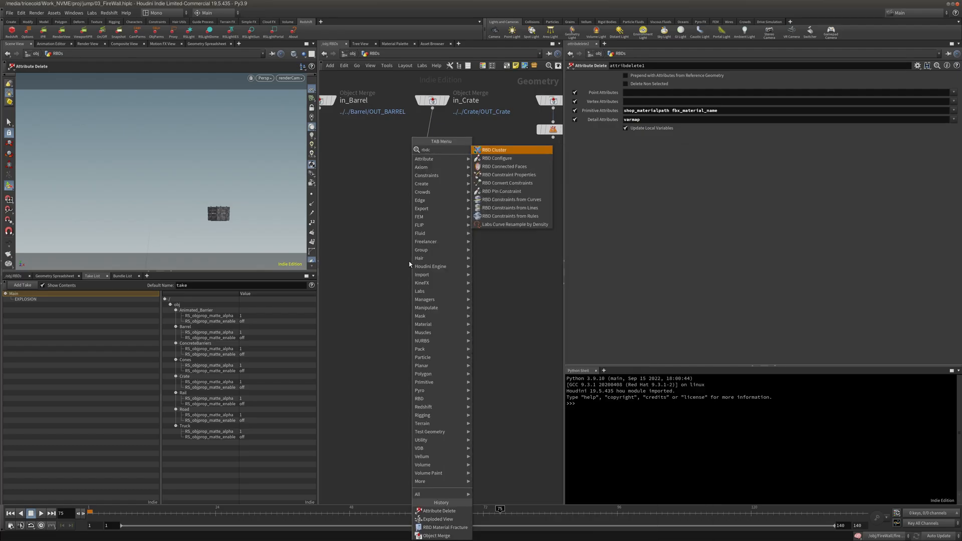
pyautogui.click(496, 158)
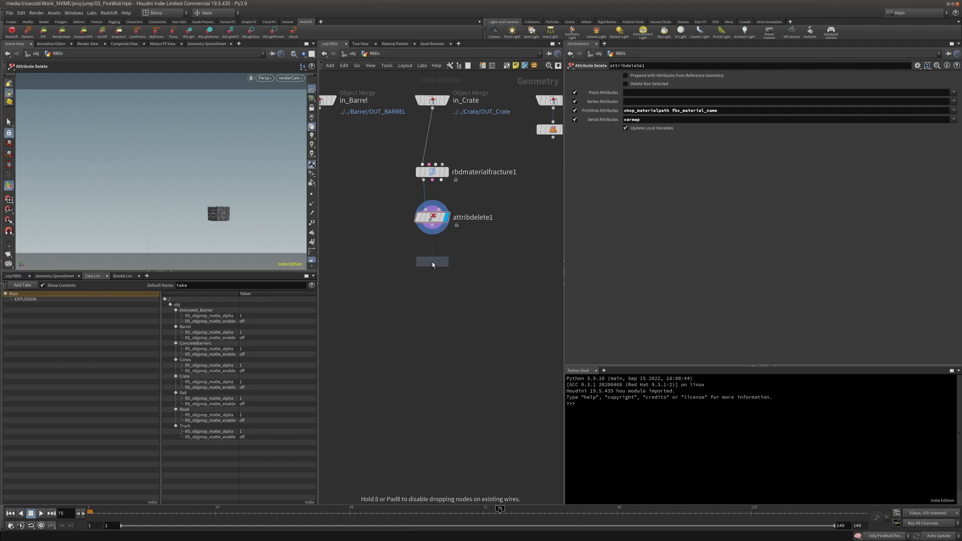
pyautogui.click(433, 262)
pyautogui.click(448, 262)
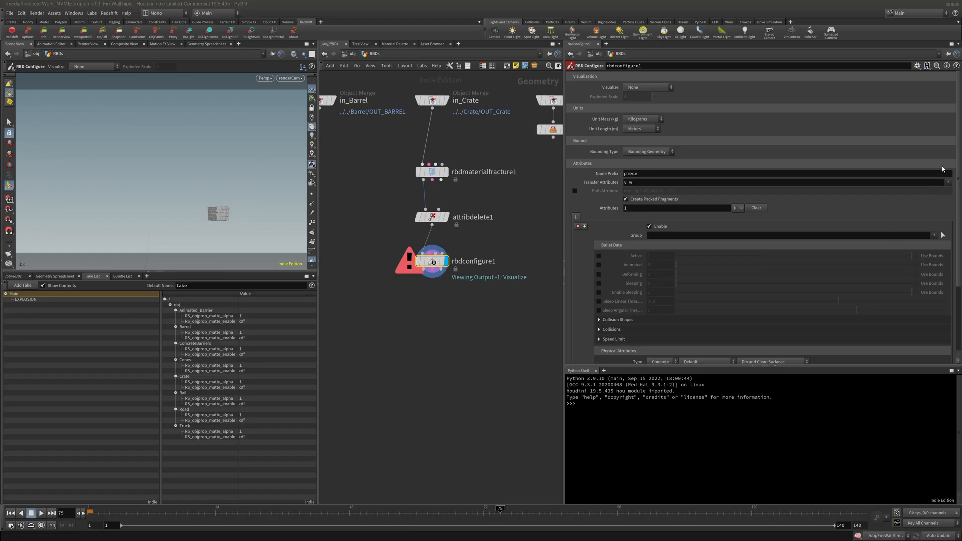
# Step: Enable Geometry Representation in rbdconfigure1's collision shapes with Convex Hull, and check the node's info
pyautogui.scroll(-3, 875, 245)
pyautogui.click(619, 233)
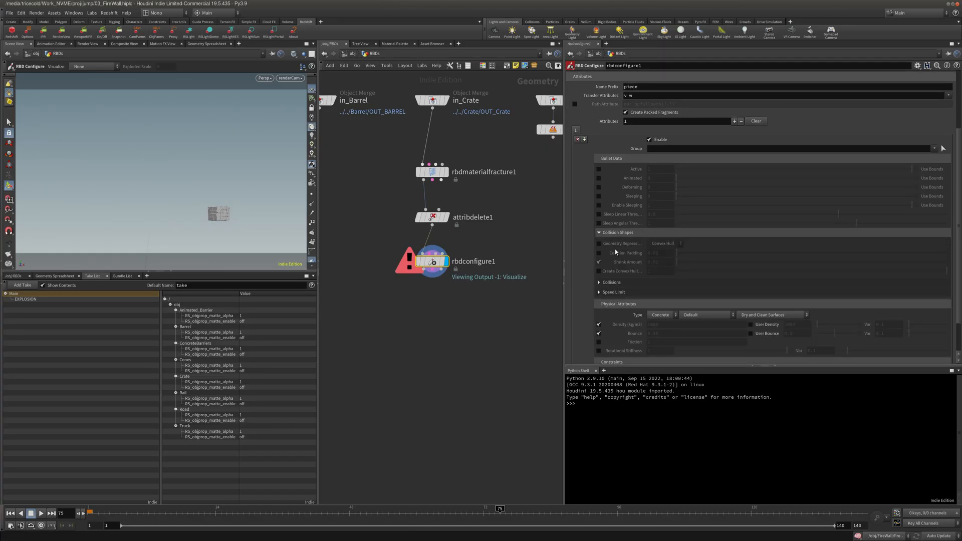
pyautogui.click(598, 243)
pyautogui.click(669, 244)
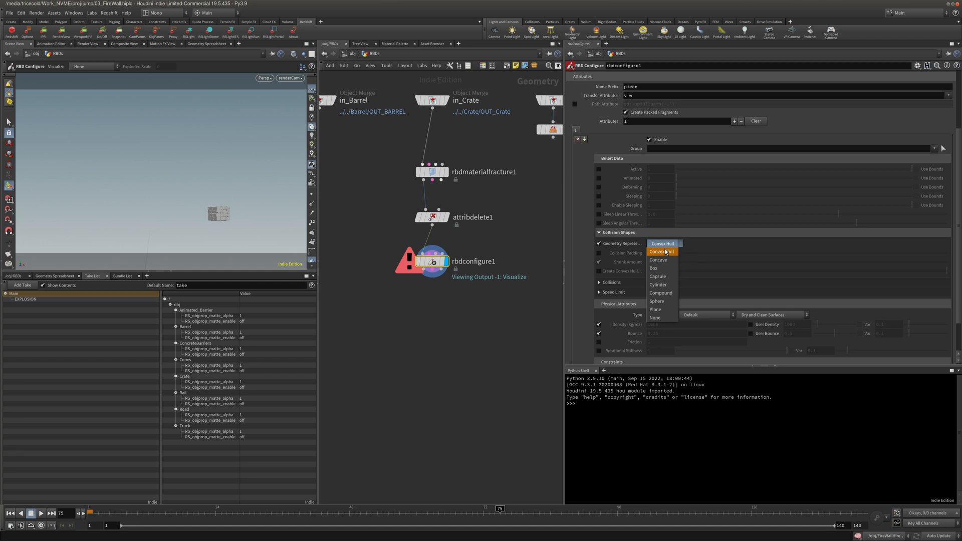
pyautogui.click(666, 252)
pyautogui.moveTo(520, 253); pyautogui.dragTo(500, 227, button='middle')
pyautogui.scroll(-1, 497, 228)
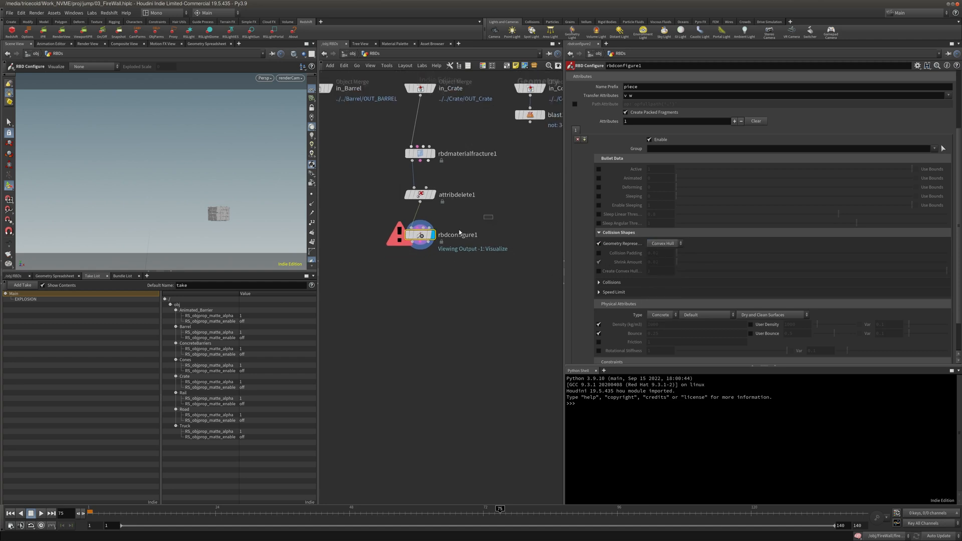
pyautogui.middleClick(421, 239)
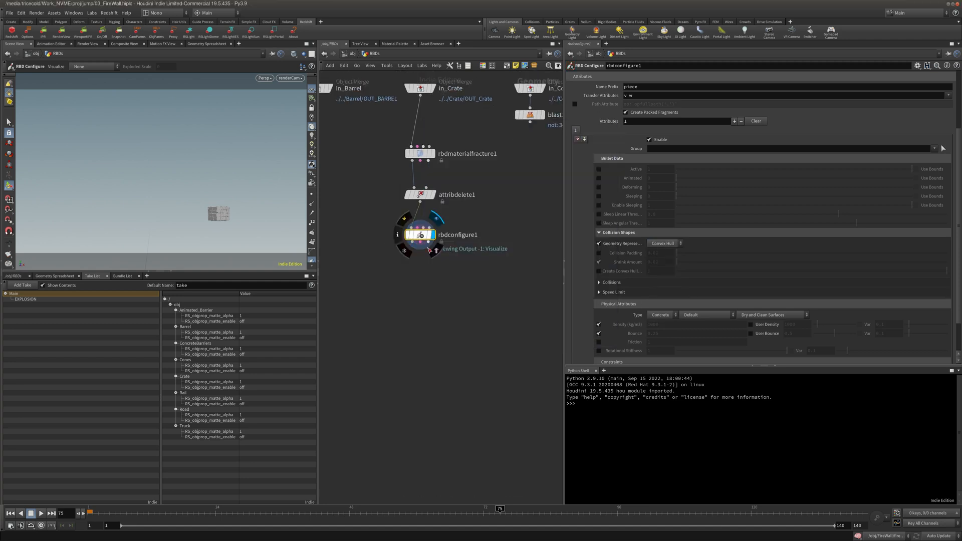
# Step: Add an Attribute Randomize node below rbdconfigure1, wire it to the configured geometry and display it
pyautogui.moveTo(422, 313); pyautogui.dragTo(415, 318, button='middle')
pyautogui.press('Tab')
pyautogui.write('attra')
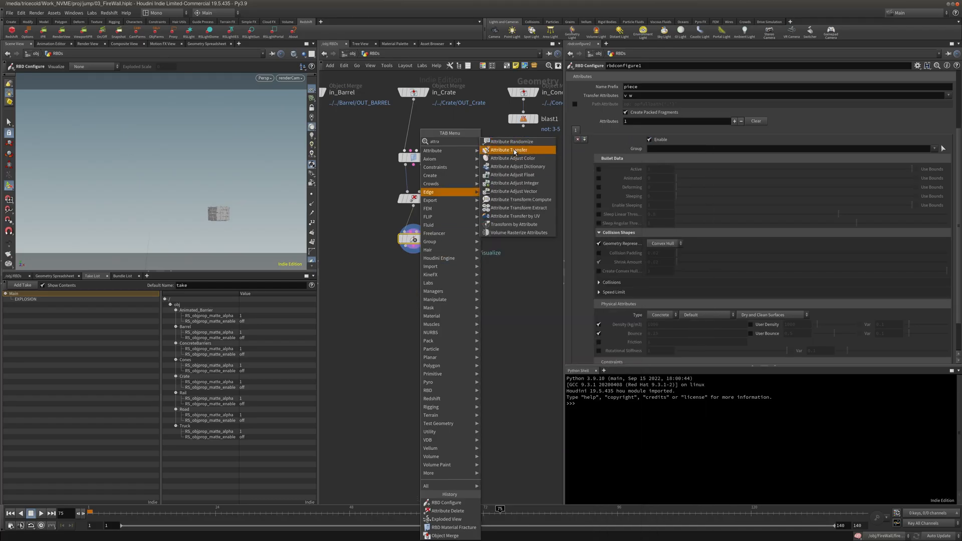
pyautogui.click(512, 141)
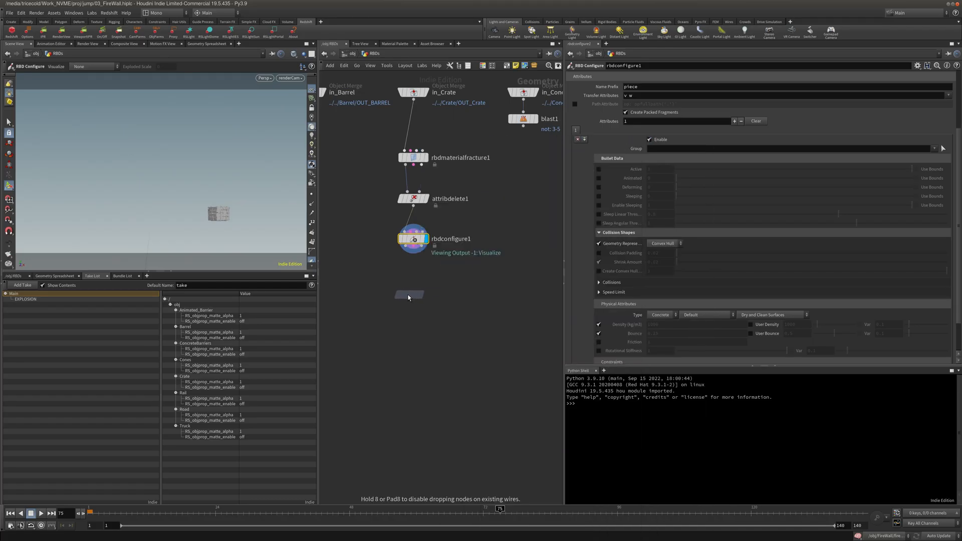
pyautogui.click(412, 293)
pyautogui.moveTo(413, 282); pyautogui.dragTo(406, 246)
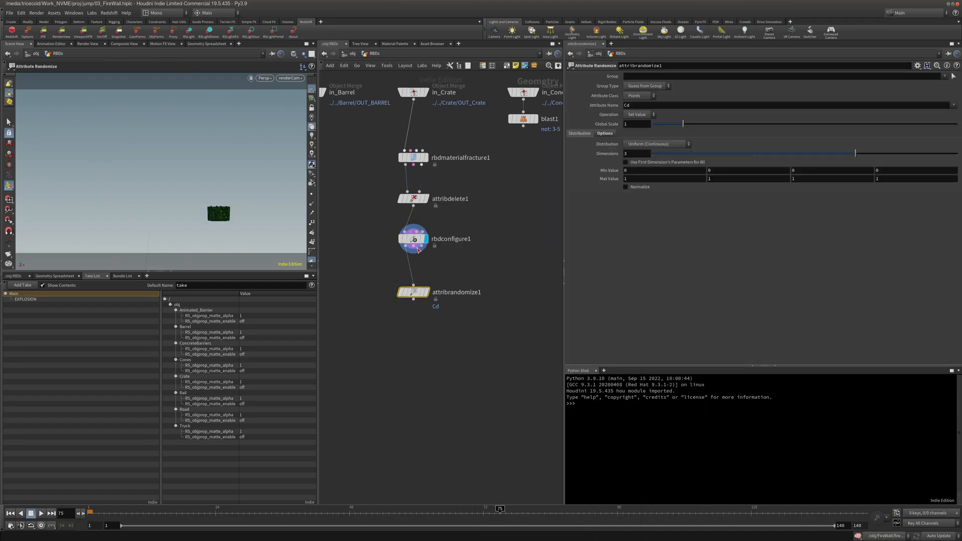
pyautogui.click(426, 293)
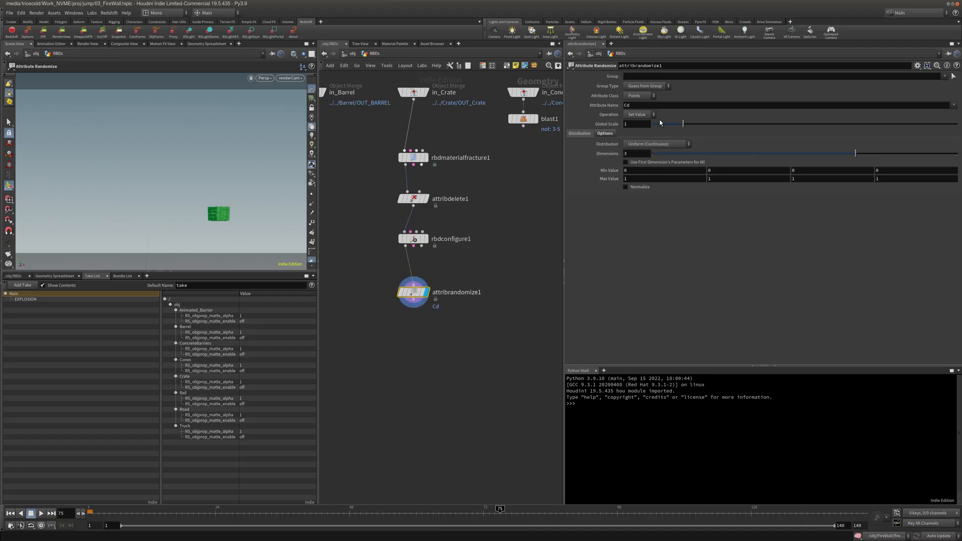
# Step: Set attribrandomize1 to randomize attribute w with a global scale of 10 and a Normal (Gaussian) distribution
pyautogui.write('w')
pyautogui.press('Return')
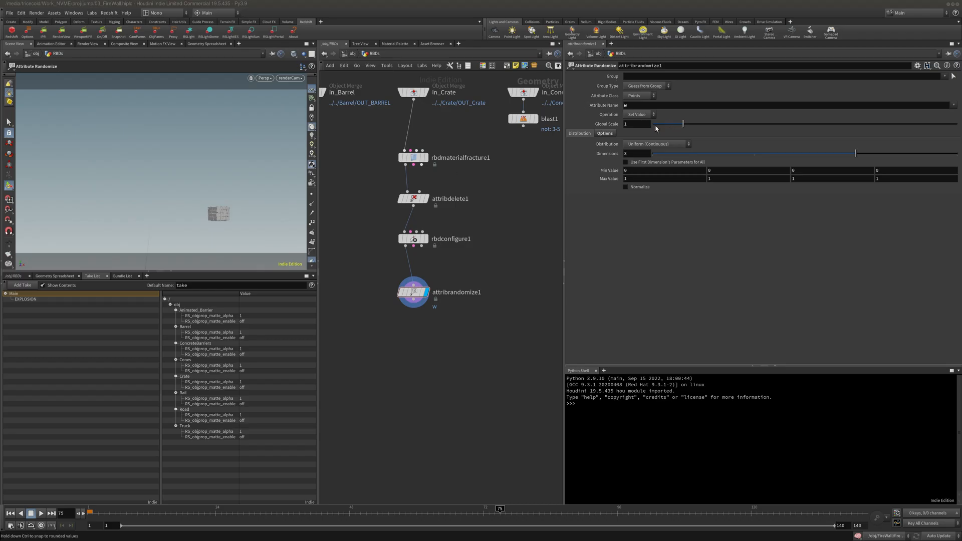
pyautogui.press('Tab')
pyautogui.write('10')
pyautogui.press('Return')
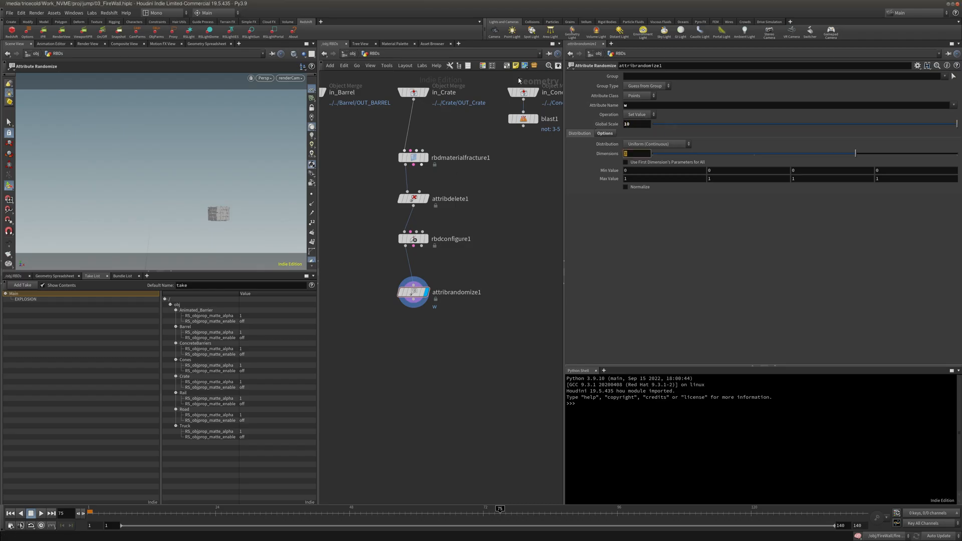
pyautogui.click(657, 143)
pyautogui.click(660, 202)
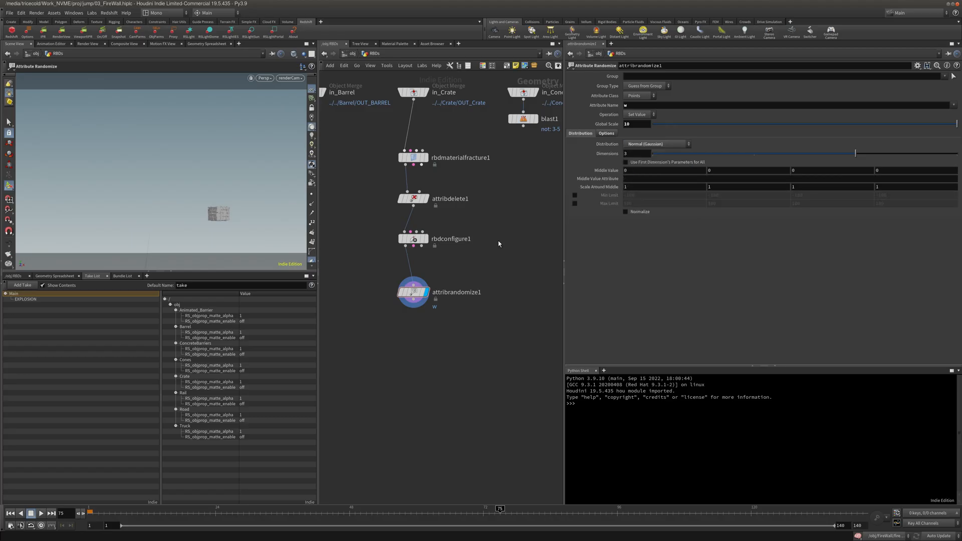
# Step: Duplicate attribrandomize1, wire the copy below the original and display it
pyautogui.hotkey('ctrl', 'c')
pyautogui.hotkey('ctrl', 'v')
pyautogui.moveTo(440, 307); pyautogui.dragTo(421, 320)
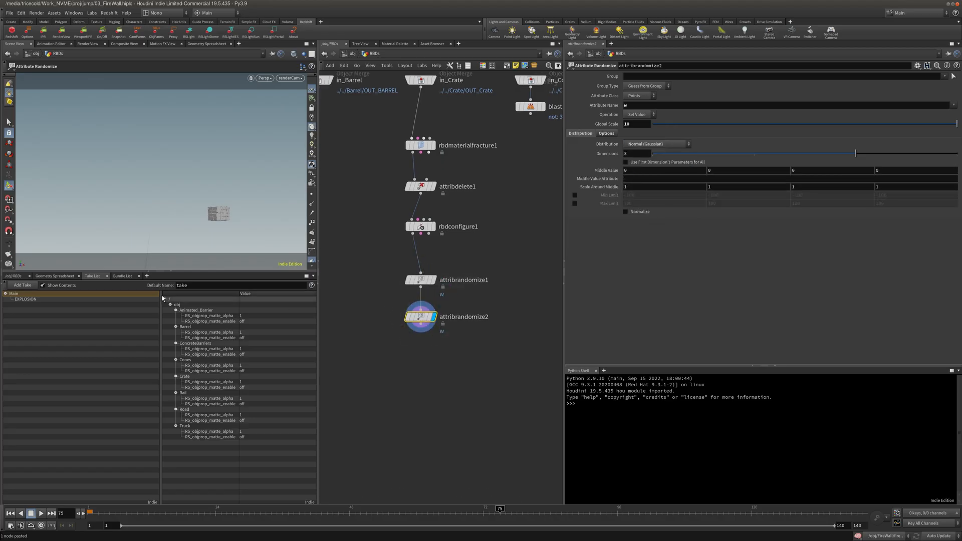
# Step: Set the duplicated randomize node's attribute name to v and its global scale to 20
pyautogui.moveTo(646, 106); pyautogui.dragTo(552, 135)
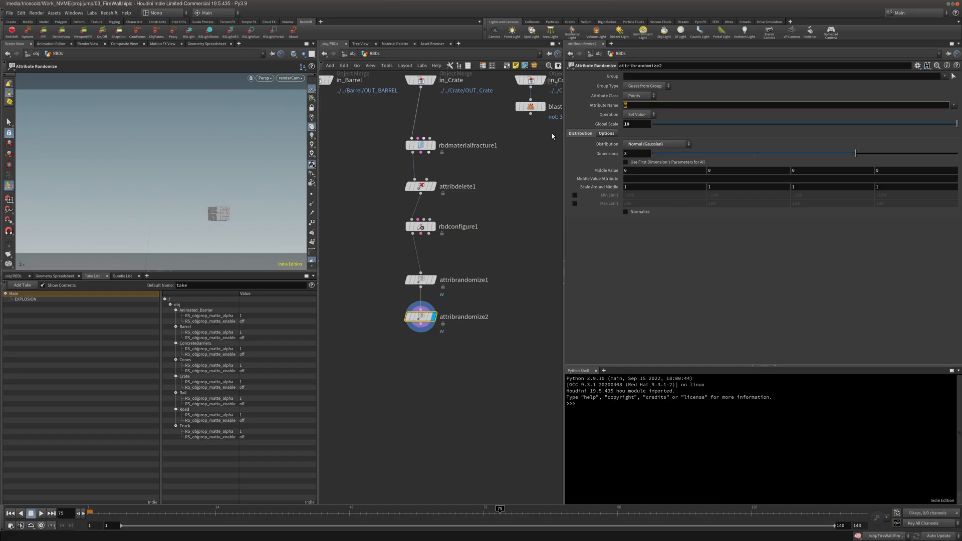
pyautogui.press('Return')
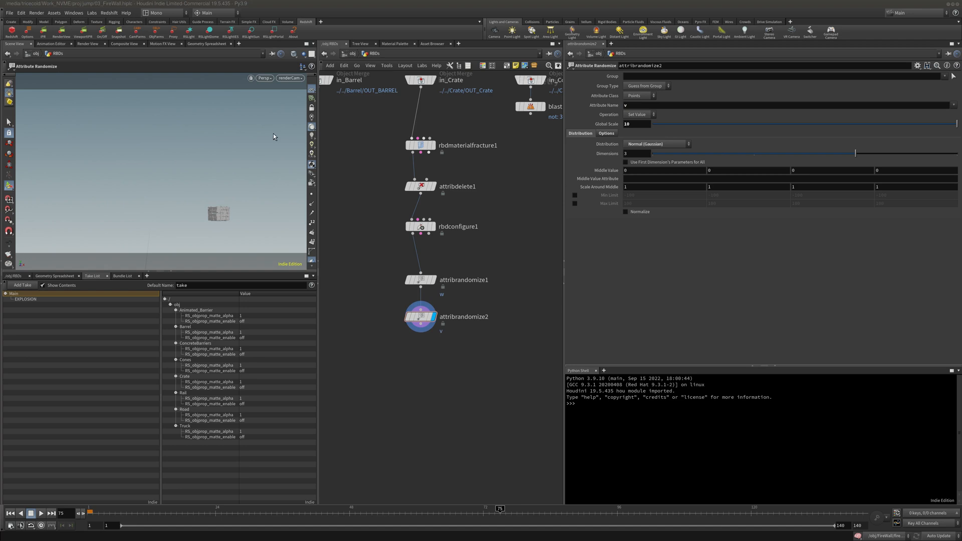
pyautogui.moveTo(643, 124); pyautogui.dragTo(590, 127)
pyautogui.write('20')
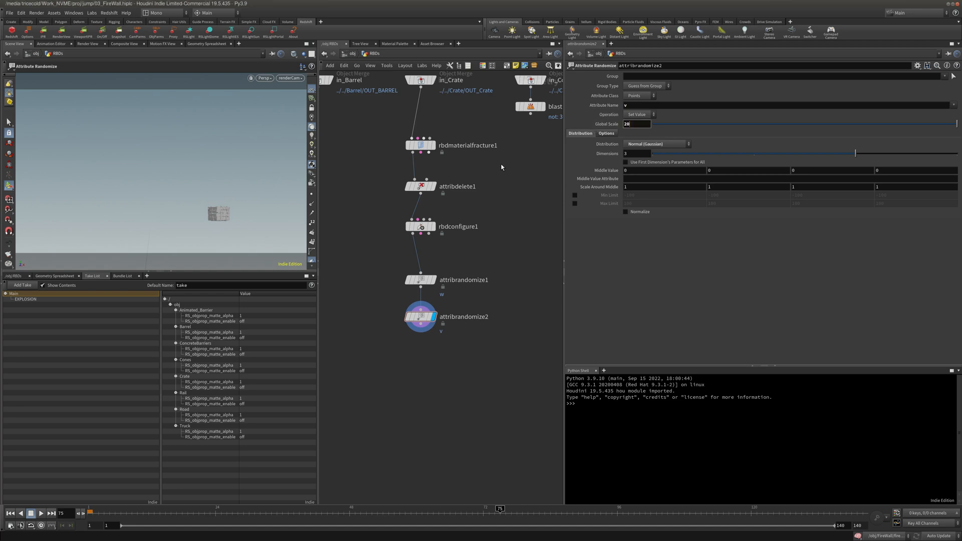
pyautogui.click(655, 145)
pyautogui.click(511, 205)
# Step: Try an automatic layout of all nodes in the network and undo it
pyautogui.scroll(-3, 358, 276)
pyautogui.press('l')
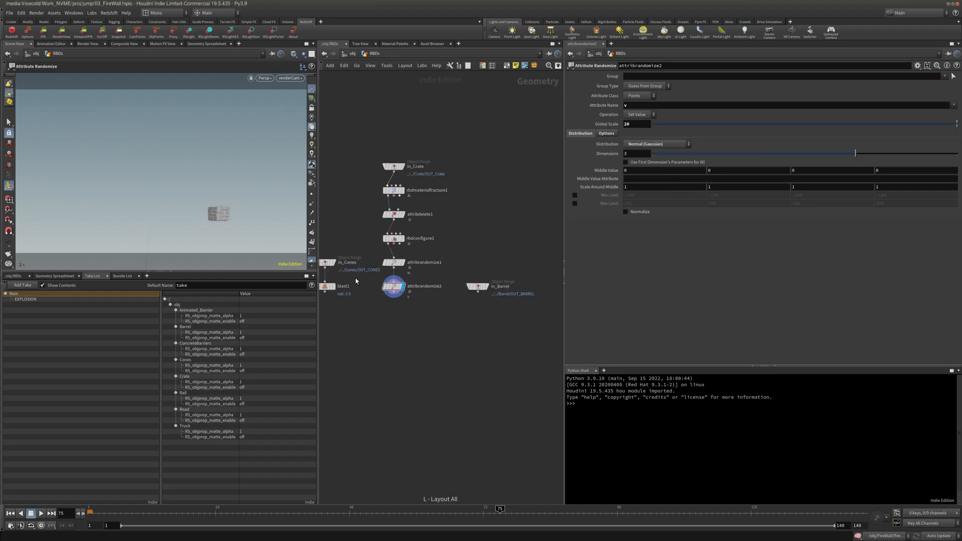
pyautogui.hotkey('ctrl', 'z')
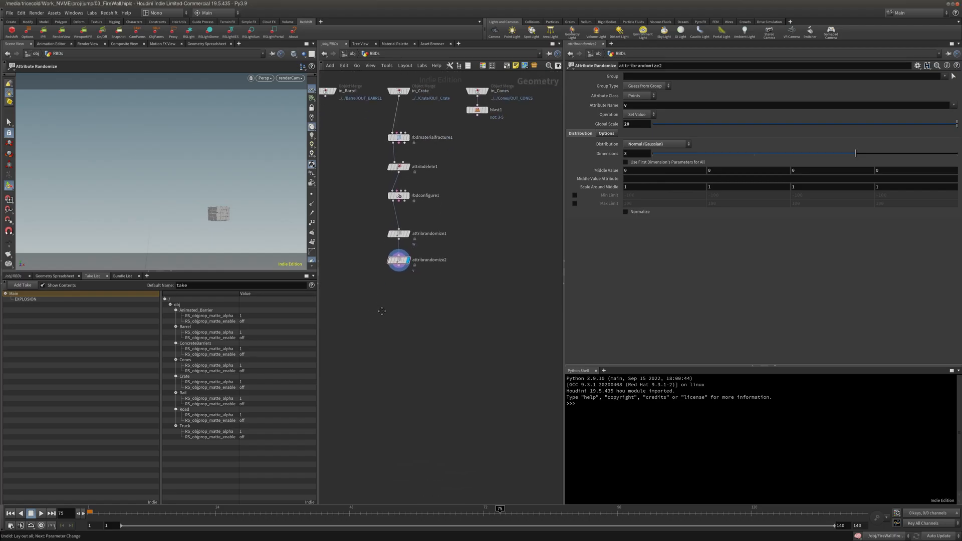
# Step: Add a Group node below attribrandomize2, name its group C, display it and switch the network wiring style to rounded
pyautogui.press('Tab')
pyautogui.write('g')
pyautogui.click(461, 143)
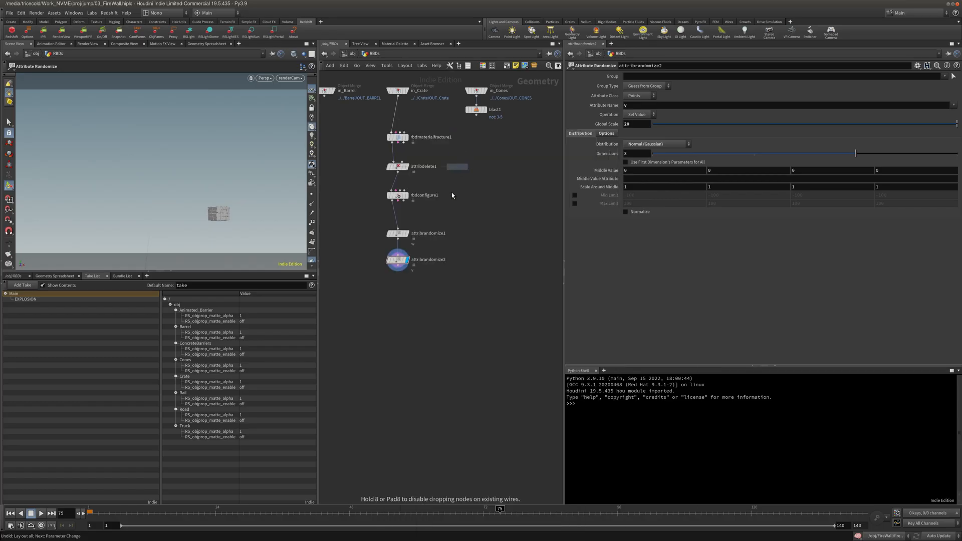
pyautogui.click(398, 299)
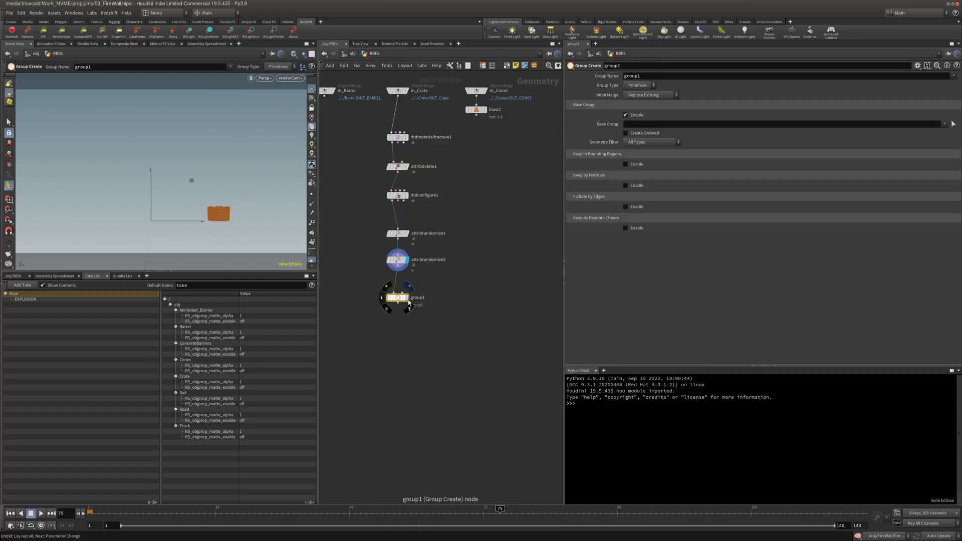
pyautogui.click(632, 75)
pyautogui.write('C')
pyautogui.click(501, 228)
pyautogui.moveTo(502, 228); pyautogui.dragTo(517, 213, button='middle')
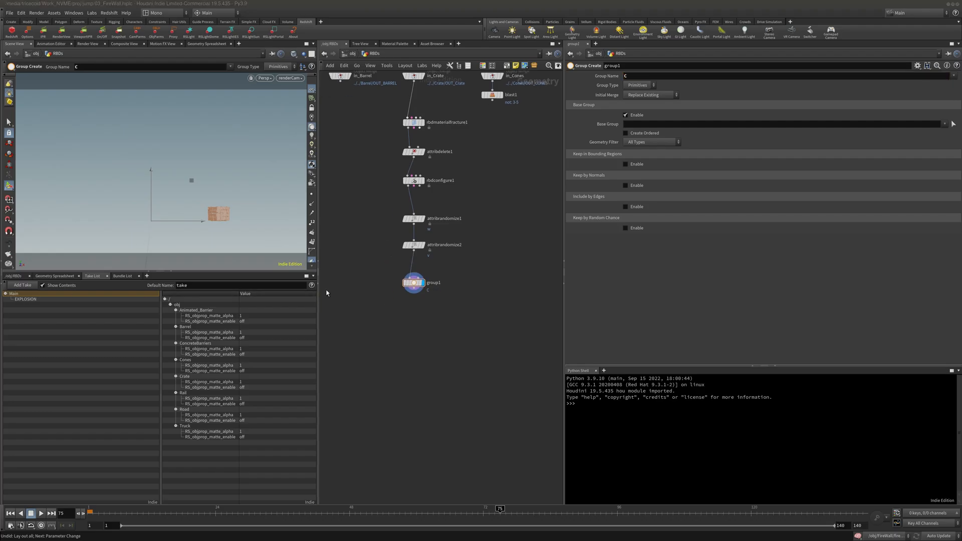
pyautogui.press('h')
pyautogui.hotkey('shift', 's')
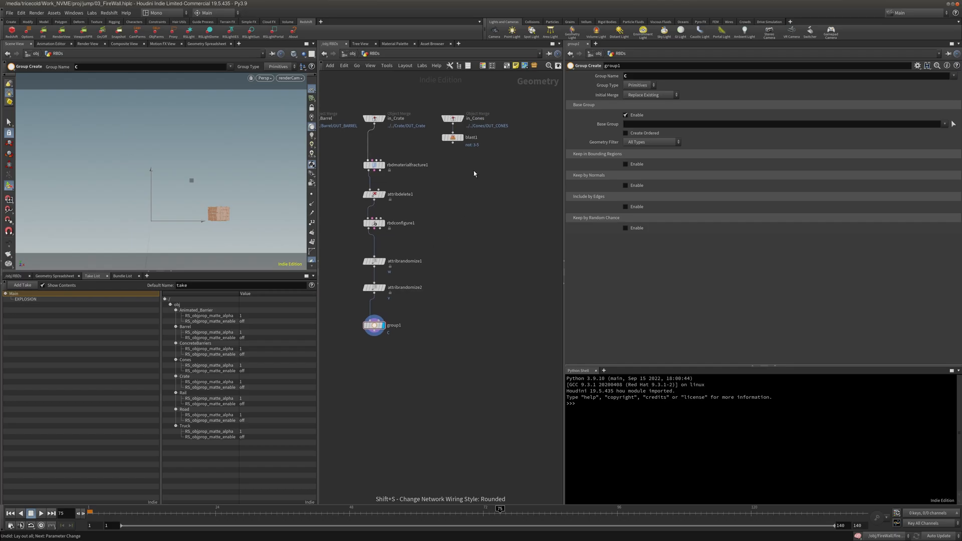
# Step: Paste the copied attribute delete, randomize, RBD Configure and group chain, connect it below the cones' blast1 node and display its attribute delete
pyautogui.click(453, 137)
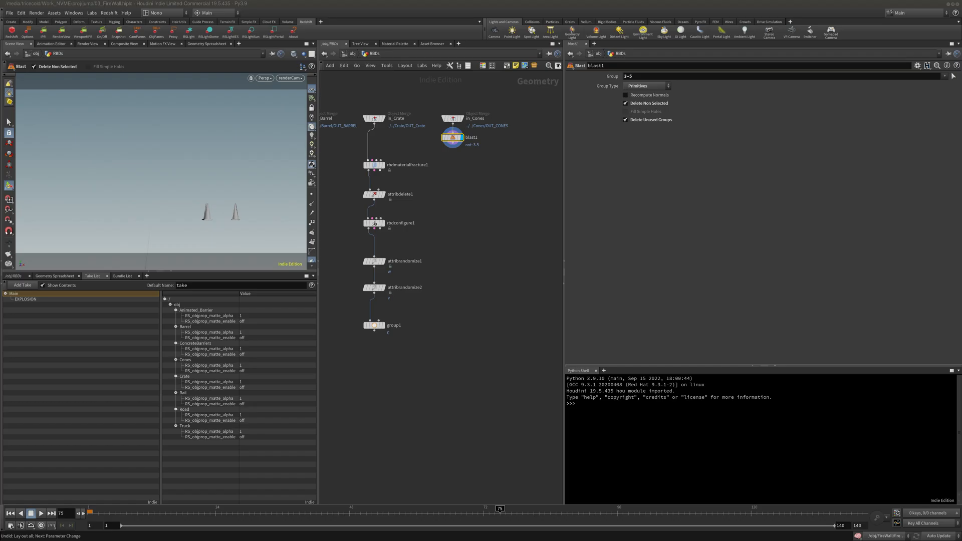
pyautogui.hotkey('ctrl', 'v')
pyautogui.moveTo(453, 143); pyautogui.dragTo(490, 154)
pyautogui.press('Escape')
pyautogui.click(457, 161)
pyautogui.click(453, 140)
pyautogui.moveTo(458, 144); pyautogui.dragTo(455, 166)
pyautogui.click(454, 165)
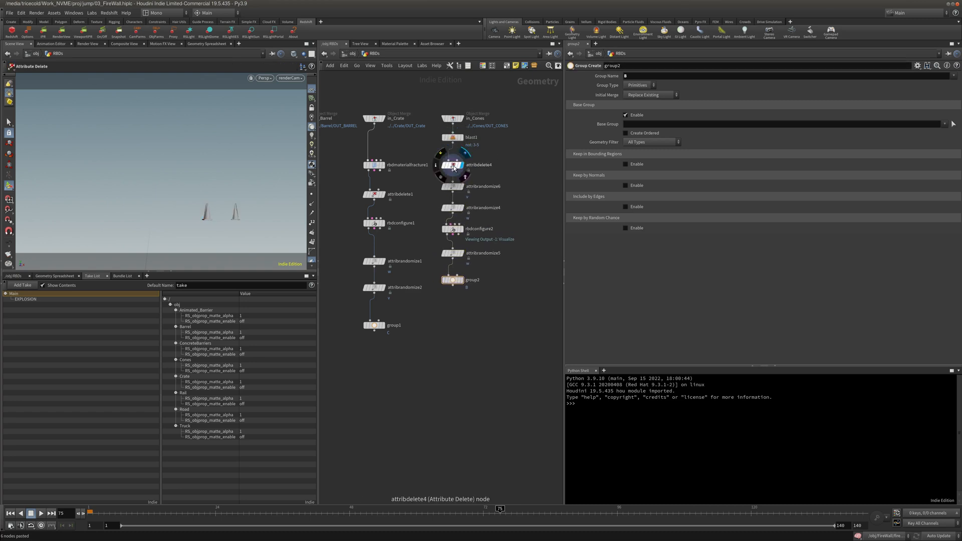
# Step: Examine the pasted cone nodes and compare the point attributes and piece names of rbdconfigure2 and rbdconfigure1 in the geometry spreadsheet
pyautogui.middleClick(455, 169)
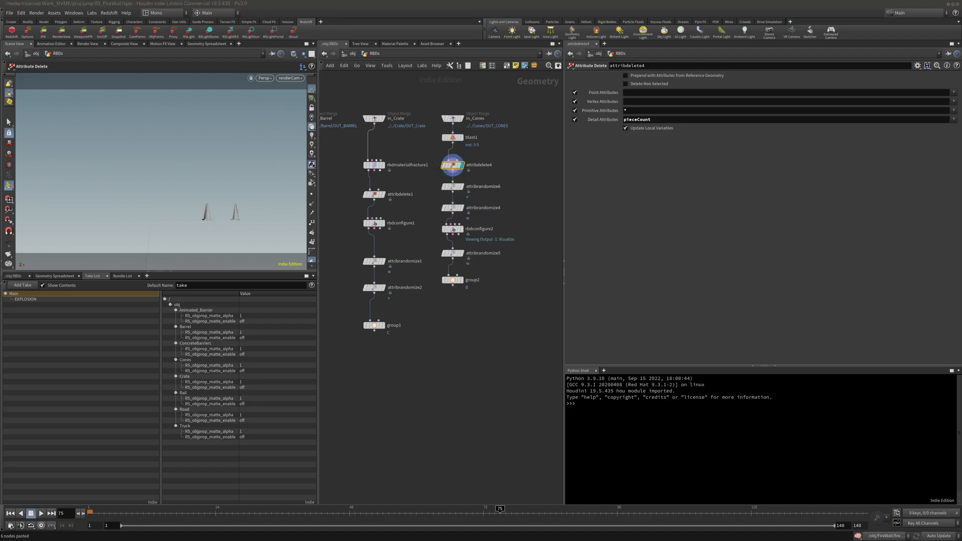
pyautogui.click(480, 226)
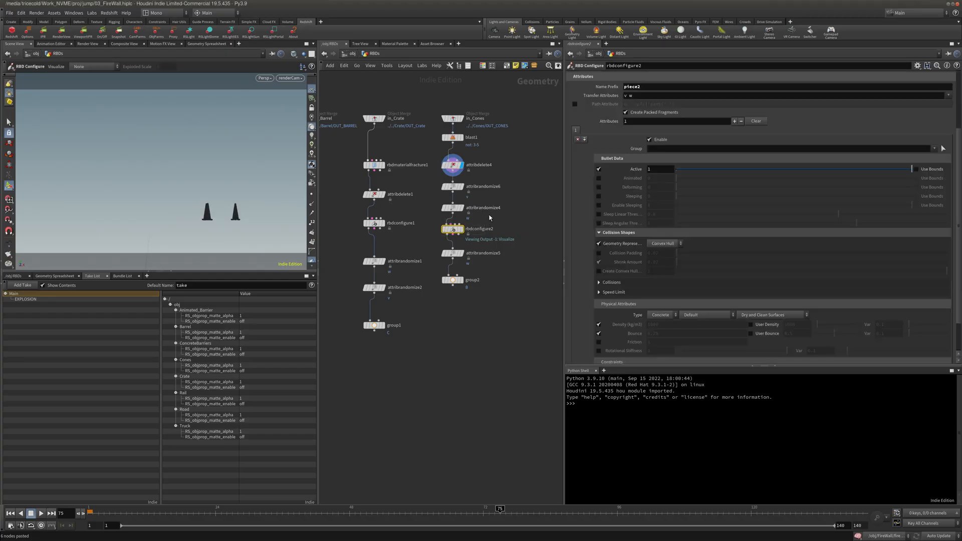
pyautogui.middleClick(448, 226)
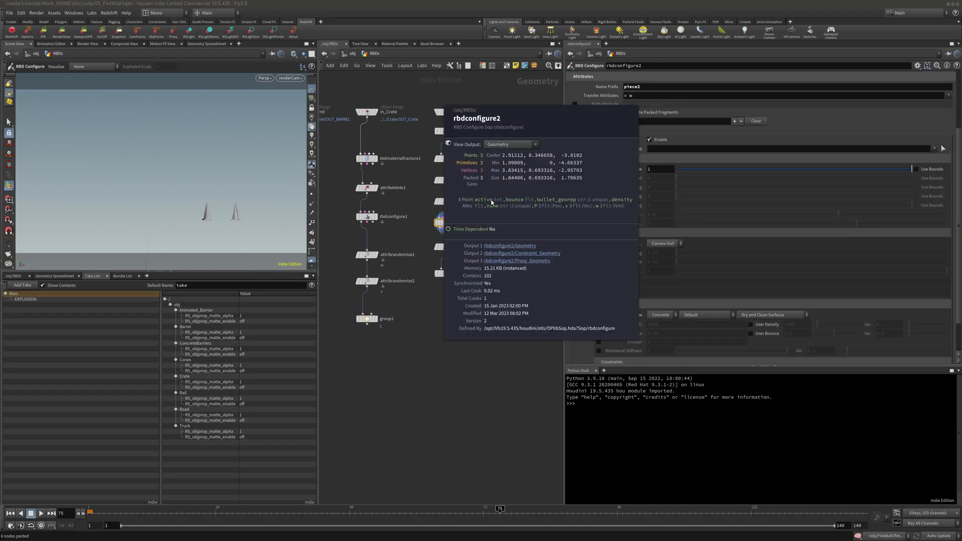
pyautogui.click(47, 277)
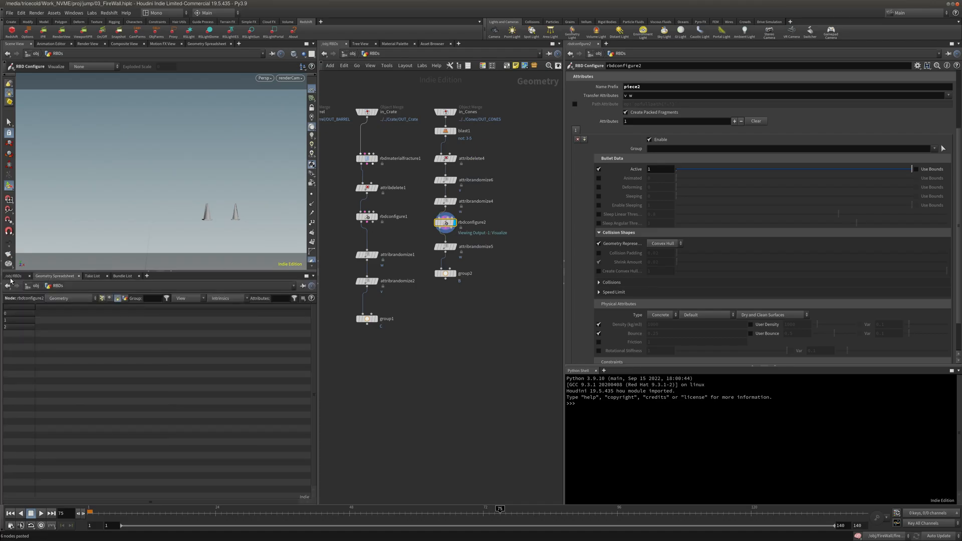
pyautogui.click(12, 277)
pyautogui.click(52, 278)
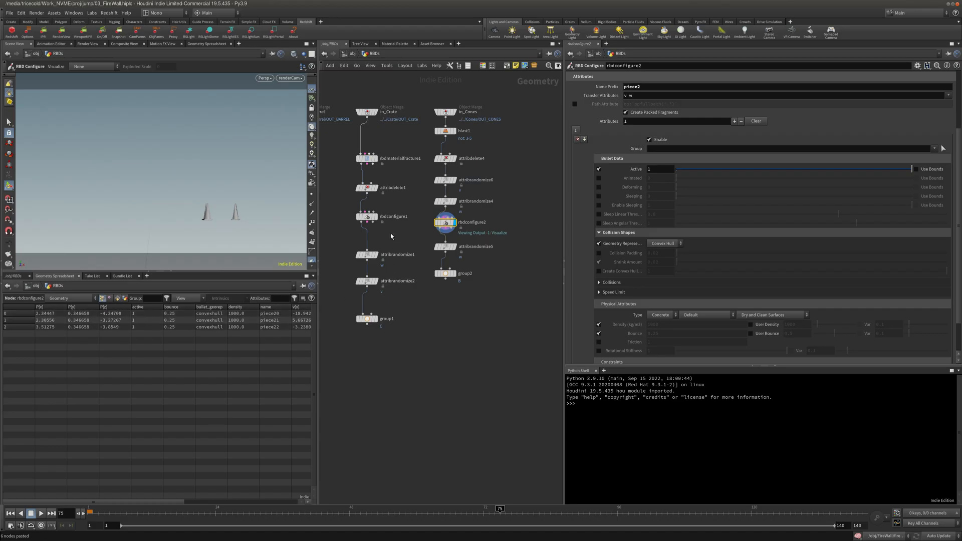
pyautogui.click(367, 216)
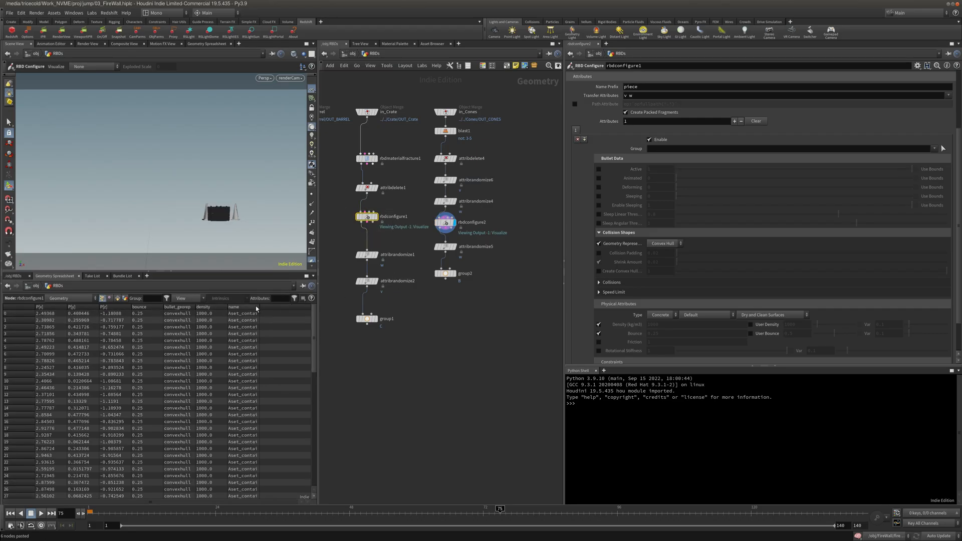
pyautogui.moveTo(260, 307); pyautogui.dragTo(312, 307)
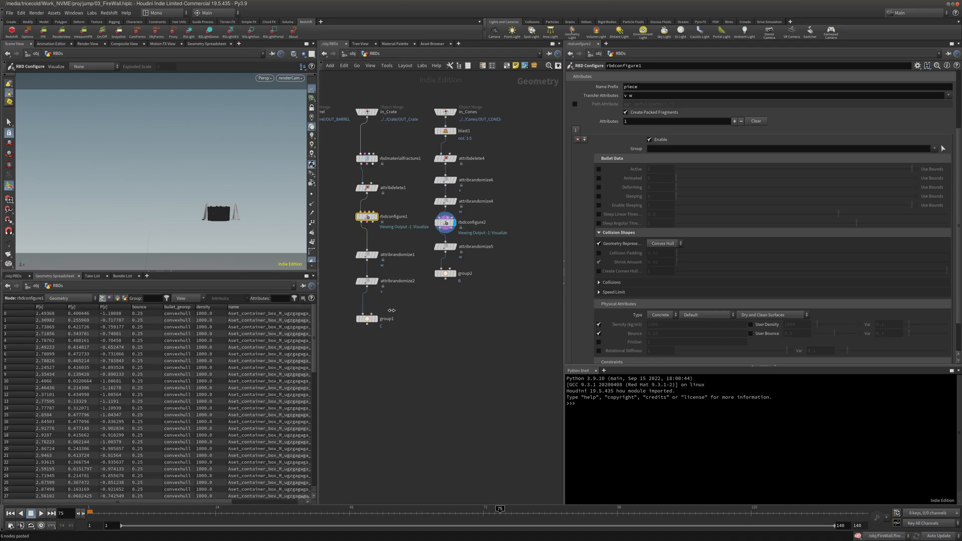
pyautogui.moveTo(202, 502); pyautogui.dragTo(272, 502)
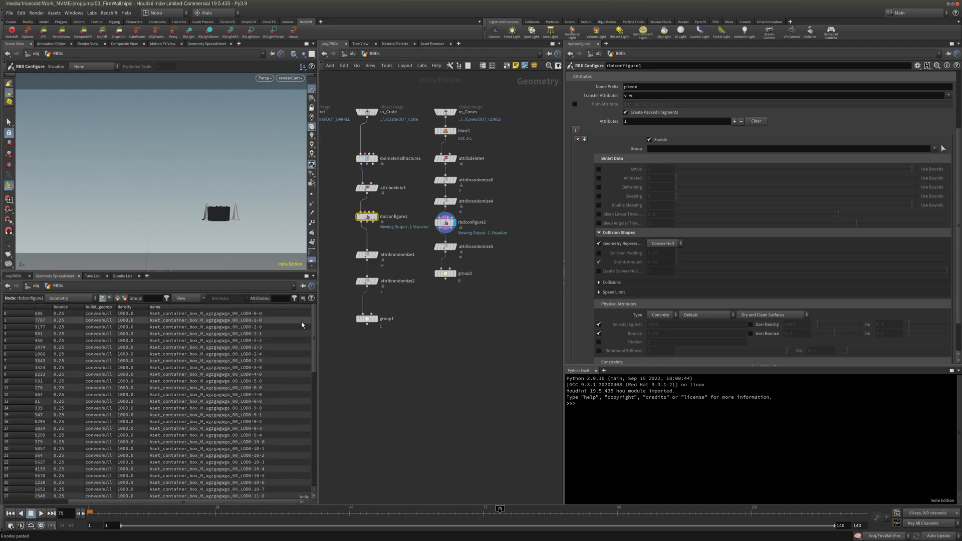
pyautogui.click(447, 248)
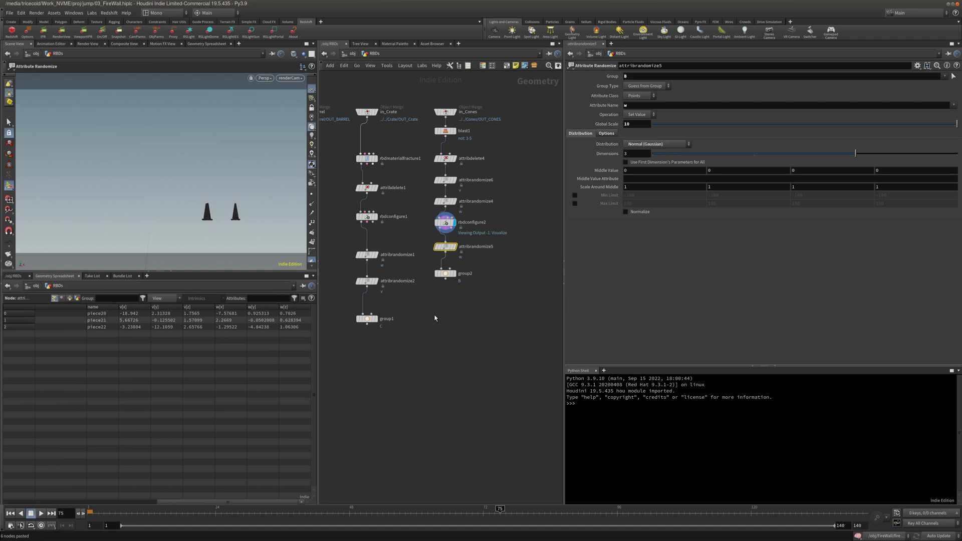
# Step: Move group2 down level with group1, combine both groups in a Merge node below them and display the merge
pyautogui.moveTo(435, 329); pyautogui.dragTo(455, 311, button='middle')
pyautogui.moveTo(464, 256); pyautogui.dragTo(465, 302)
pyautogui.press('Tab')
pyautogui.write('mer')
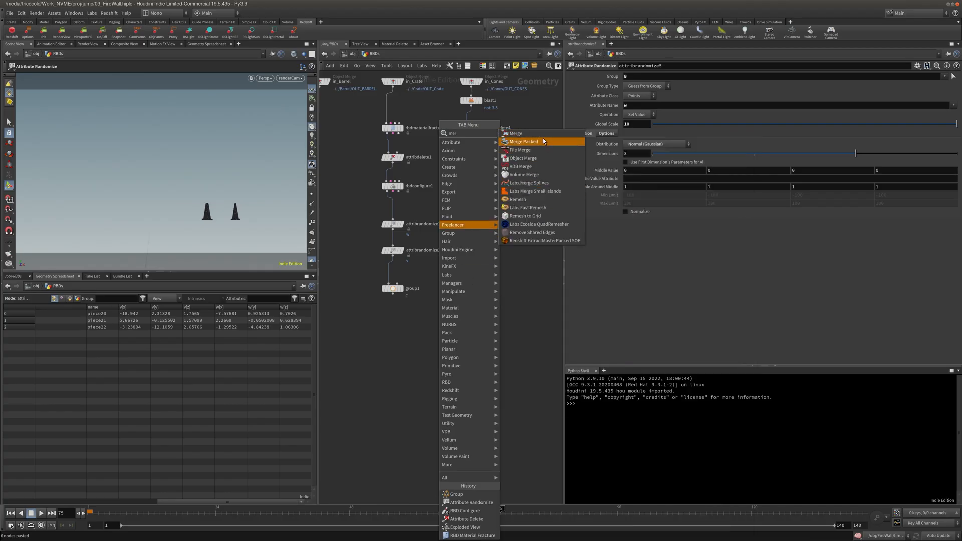
pyautogui.press('Return')
pyautogui.click(394, 337)
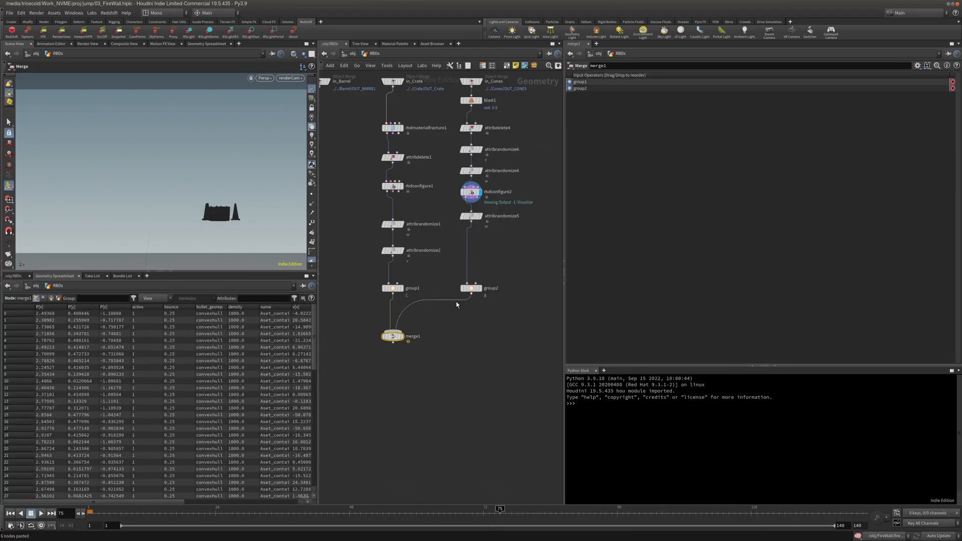
pyautogui.middleClick(394, 340)
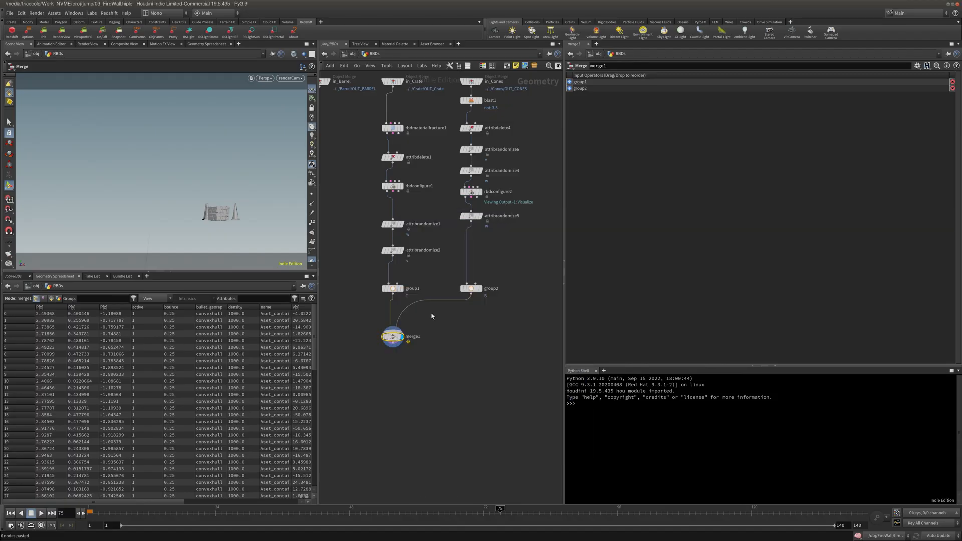
# Step: Inspect the node information of both RBD Configure nodes and merge1 to compare their geometry and attributes
pyautogui.moveTo(432, 316); pyautogui.dragTo(423, 327, button='middle')
pyautogui.middleClick(384, 197)
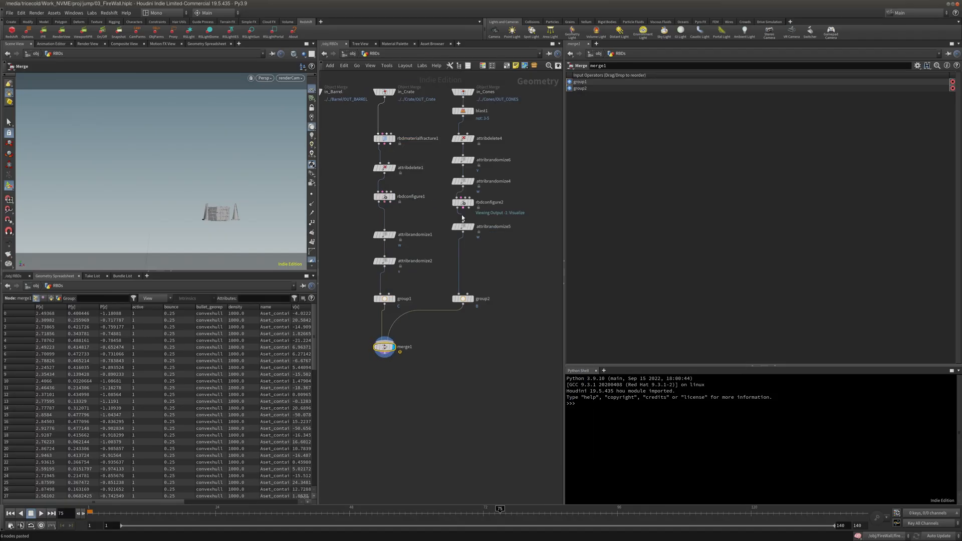
pyautogui.middleClick(465, 203)
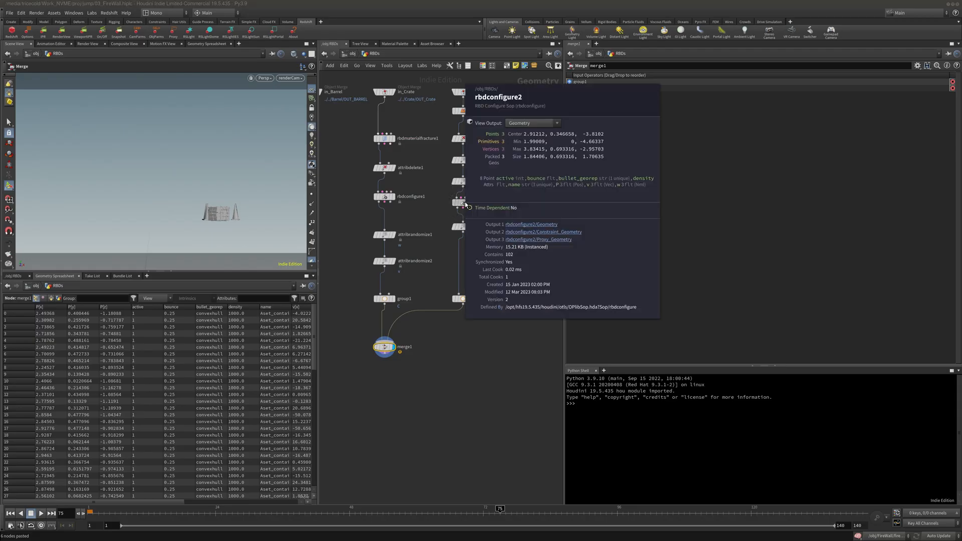
pyautogui.middleClick(388, 198)
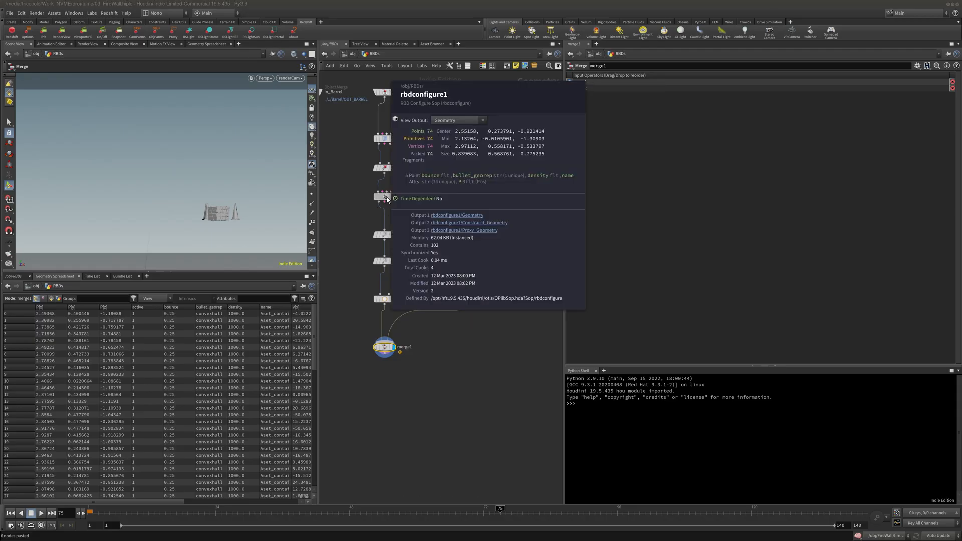
pyautogui.middleClick(390, 348)
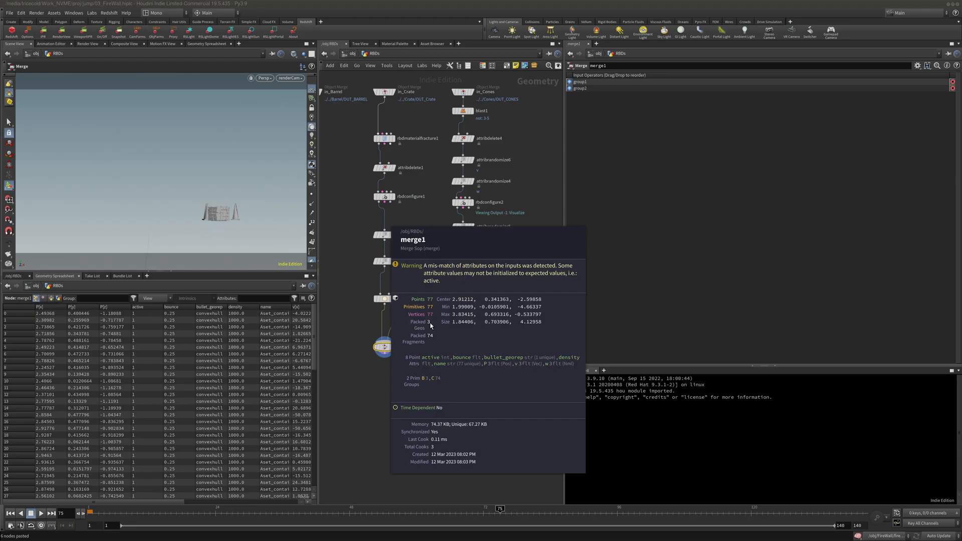
pyautogui.moveTo(331, 308); pyautogui.dragTo(391, 304, button='middle')
pyautogui.scroll(-1, 390, 303)
pyautogui.scroll(1, 391, 304)
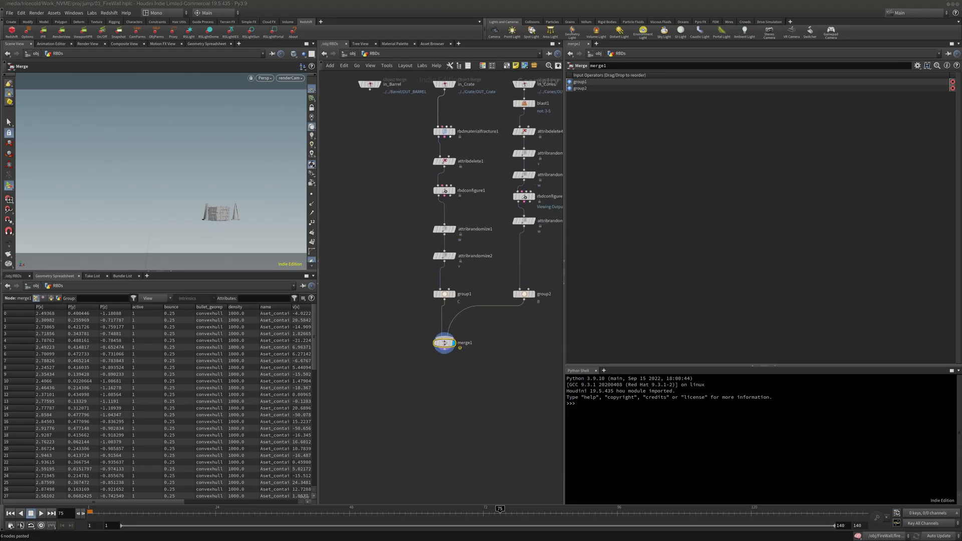
# Step: Display in_Barrel, paste the copied barrel processing chain and connect it below that node
pyautogui.click(379, 85)
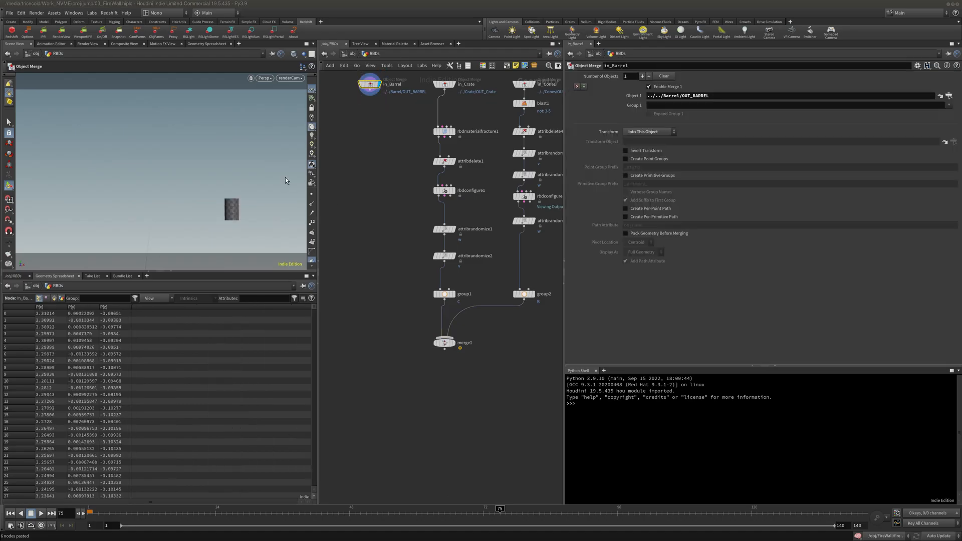
pyautogui.hotkey('ctrl', 'v')
pyautogui.moveTo(386, 104); pyautogui.dragTo(380, 136)
pyautogui.click(393, 159)
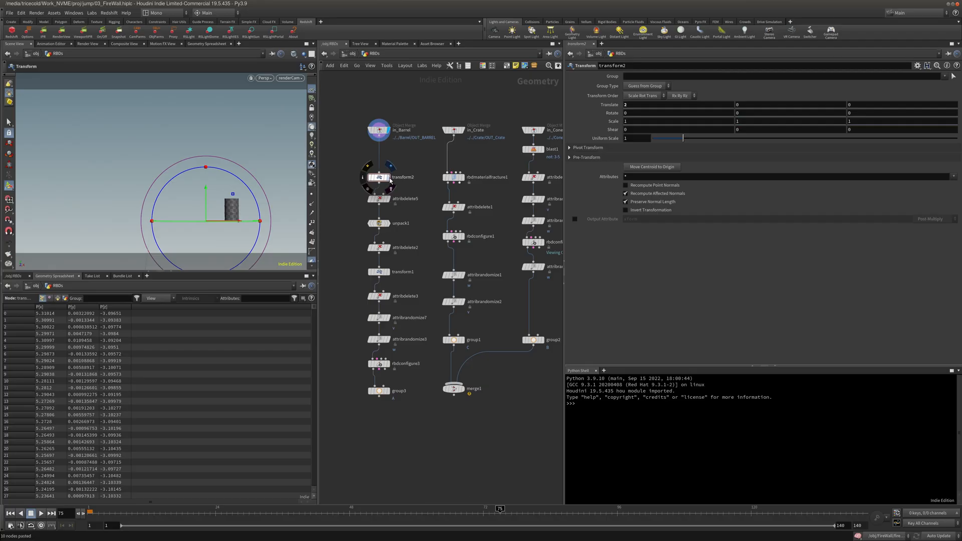
# Step: Delete transform2 and unpack1 from the barrel chain and move attribdelete2 up into the gap
pyautogui.click(388, 177)
pyautogui.press('Delete')
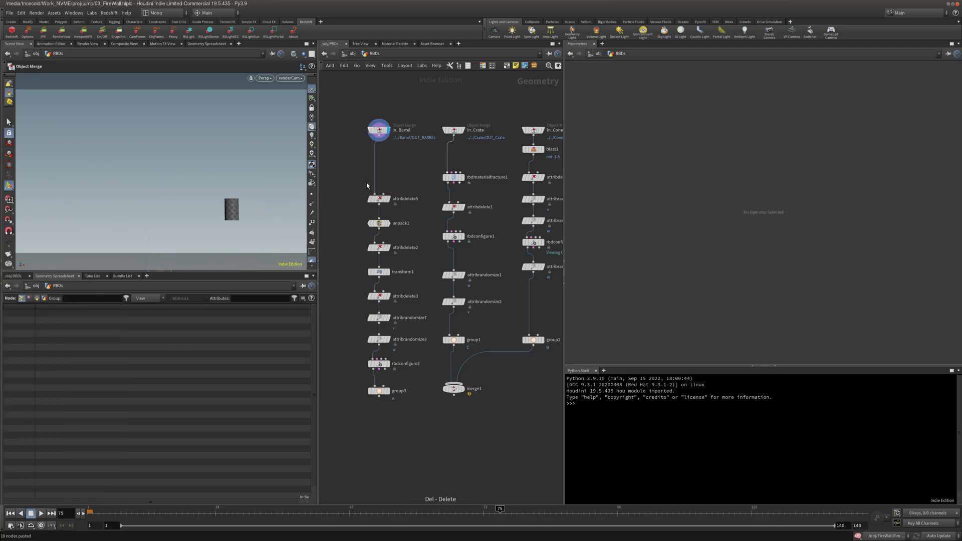
pyautogui.click(387, 200)
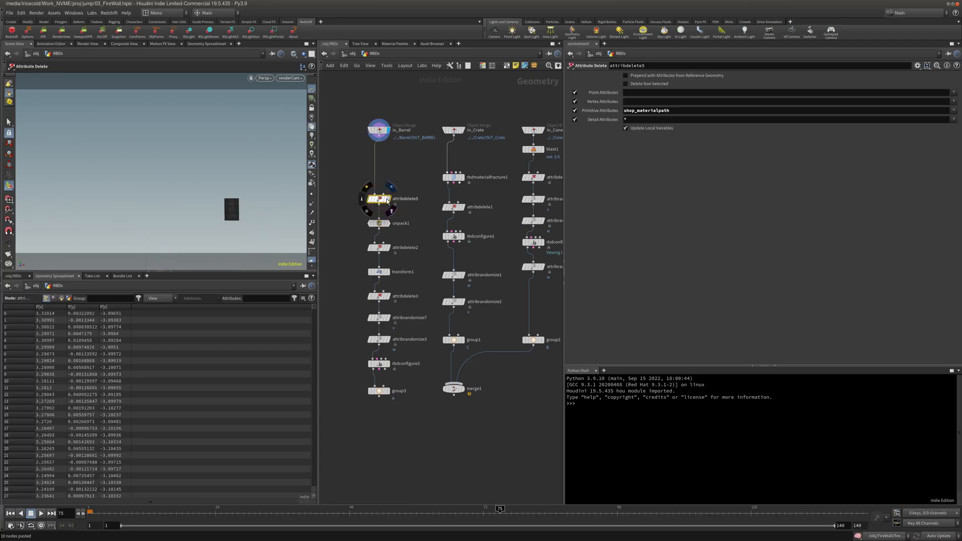
pyautogui.click(391, 188)
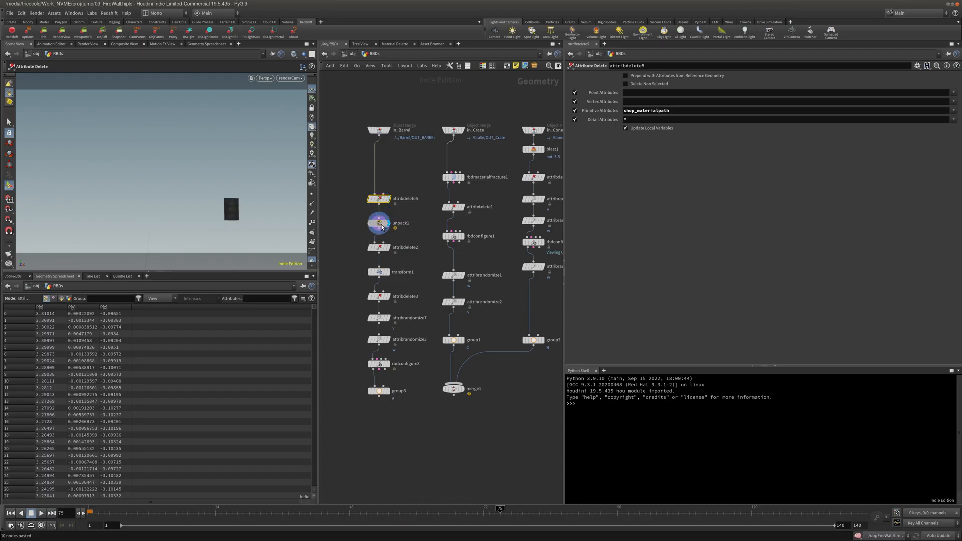
pyautogui.click(381, 224)
pyautogui.middleClick(381, 224)
pyautogui.press('Delete')
pyautogui.moveTo(380, 248); pyautogui.dragTo(380, 233)
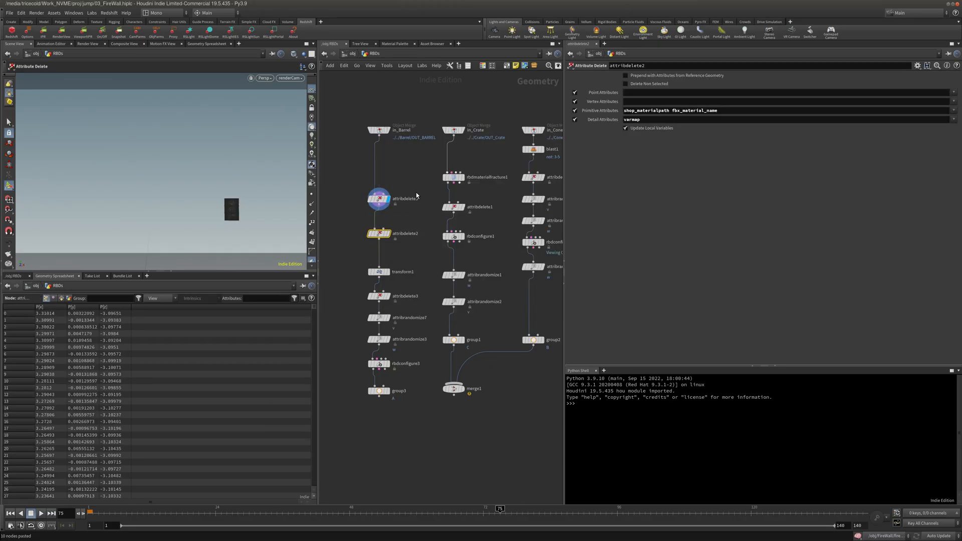
# Step: Display attribdelete2 in the barrel chain, delete attribdelete5 above it and check the remaining attributes
pyautogui.click(381, 236)
pyautogui.middleClick(382, 236)
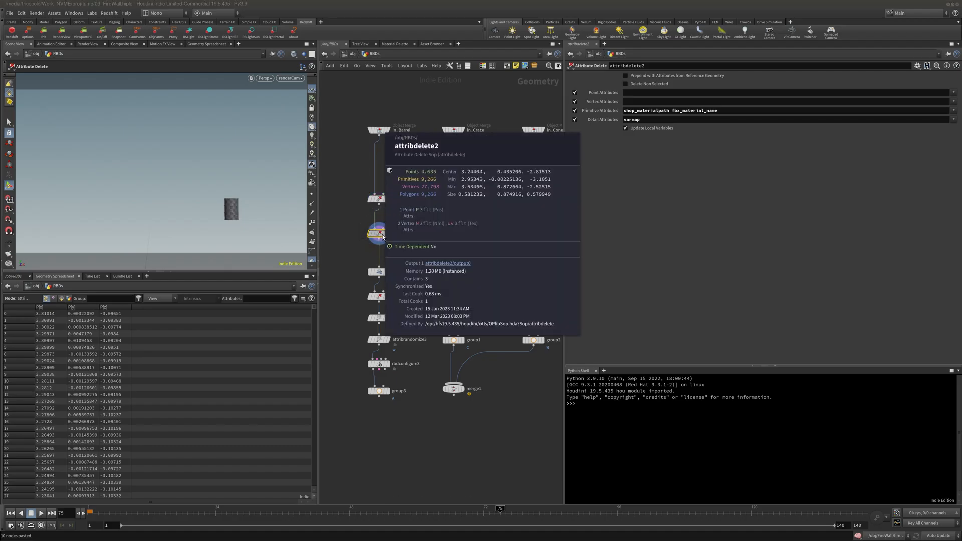
pyautogui.click(376, 199)
pyautogui.press('Delete')
pyautogui.middleClick(378, 239)
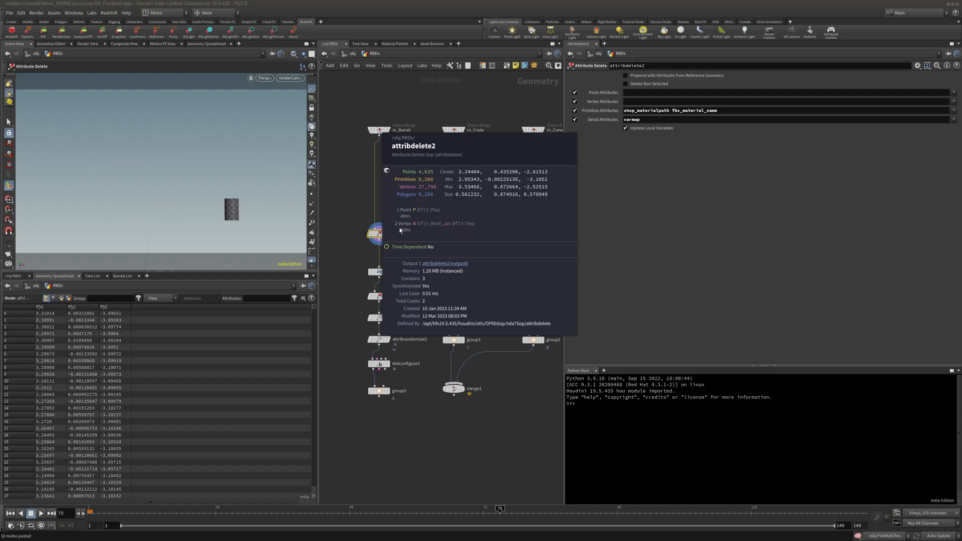
# Step: Delete the transform1 node from the barrel chain
pyautogui.moveTo(397, 226); pyautogui.dragTo(398, 207, button='middle')
pyautogui.click(379, 255)
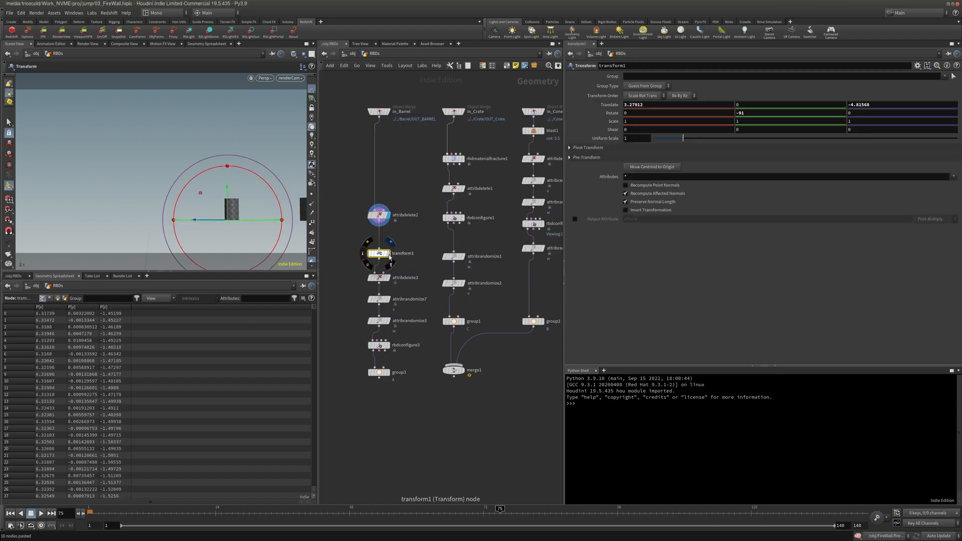
pyautogui.click(386, 255)
pyautogui.press('Delete')
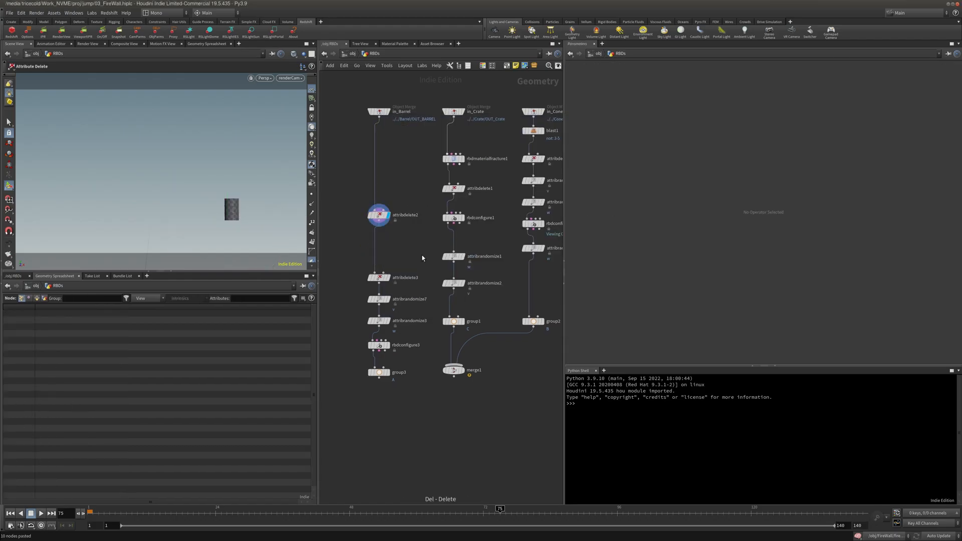
# Step: Move attribdelete3 up closer to attribdelete2 in the barrel chain and display it
pyautogui.moveTo(380, 277); pyautogui.dragTo(376, 239, button='middle')
pyautogui.click(375, 240)
pyautogui.moveTo(375, 239); pyautogui.dragTo(374, 221)
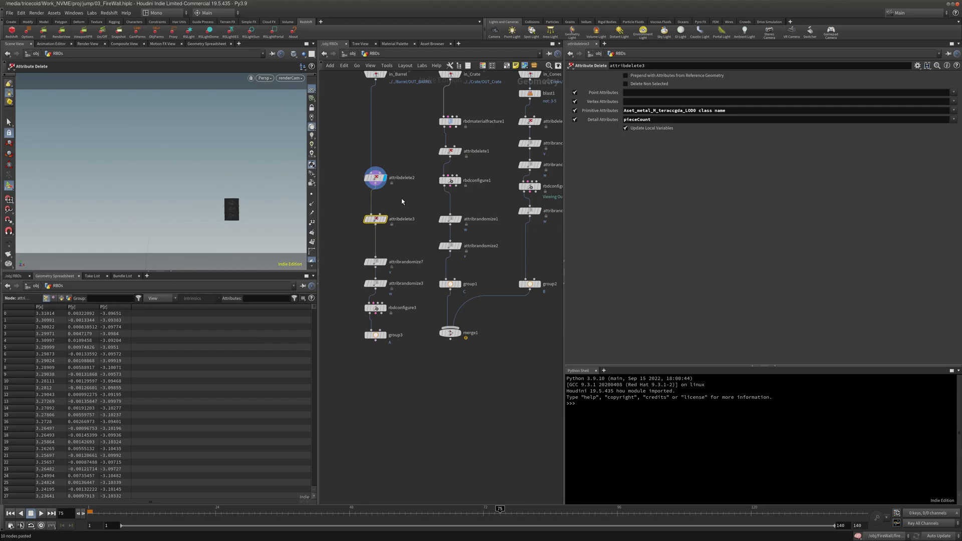
pyautogui.click(376, 220)
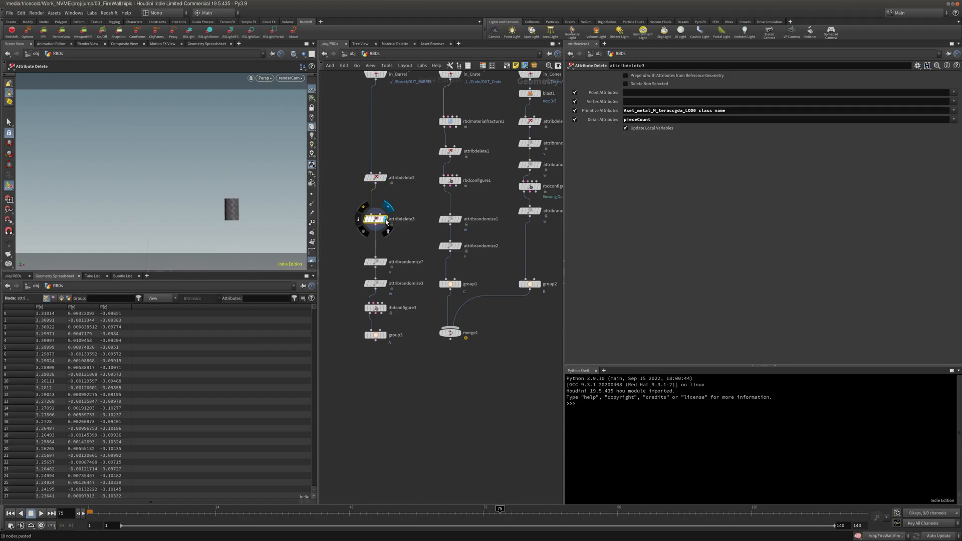
# Step: Display attribrandomize7 in the barrel chain and check its v attribute settings and values in the spreadsheet
pyautogui.middleClick(376, 220)
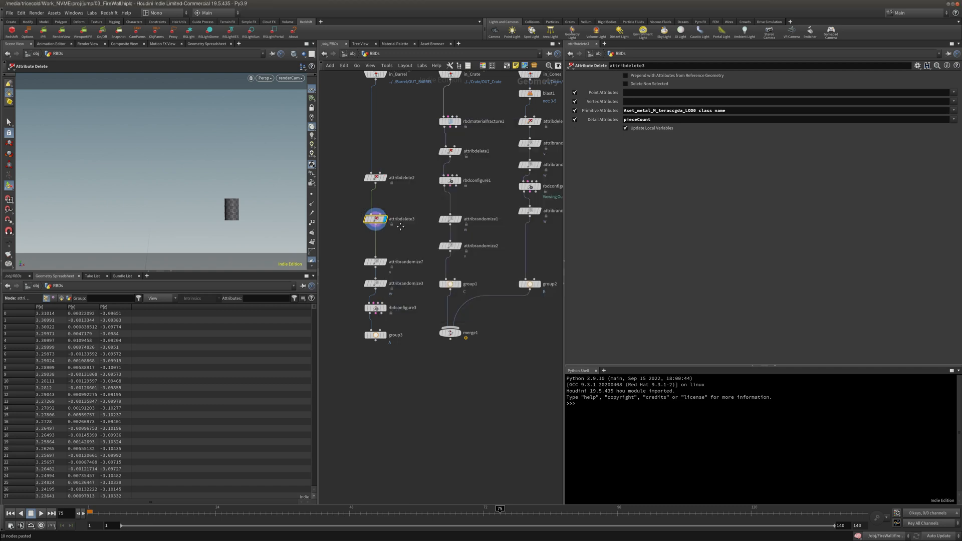
pyautogui.moveTo(391, 269); pyautogui.dragTo(391, 246, button='middle')
pyautogui.click(377, 240)
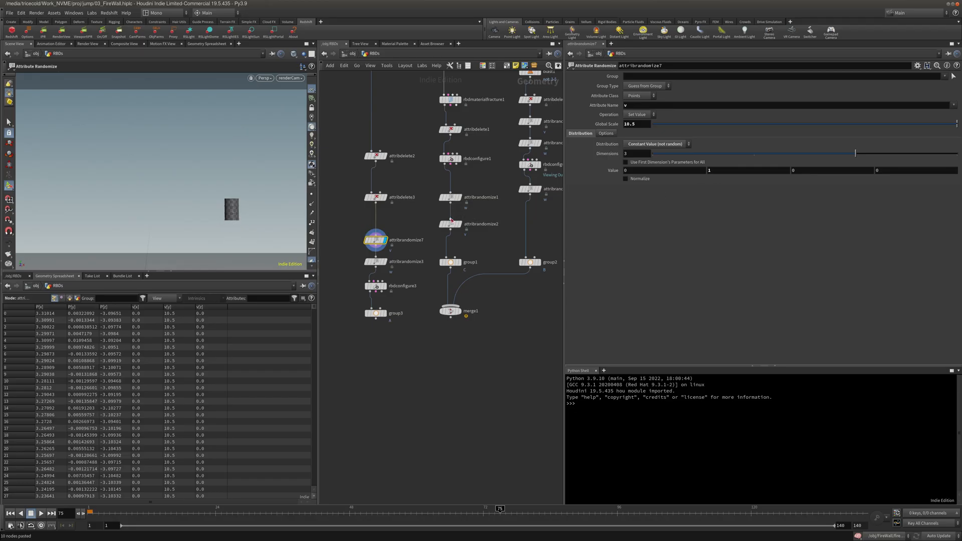
pyautogui.click(656, 107)
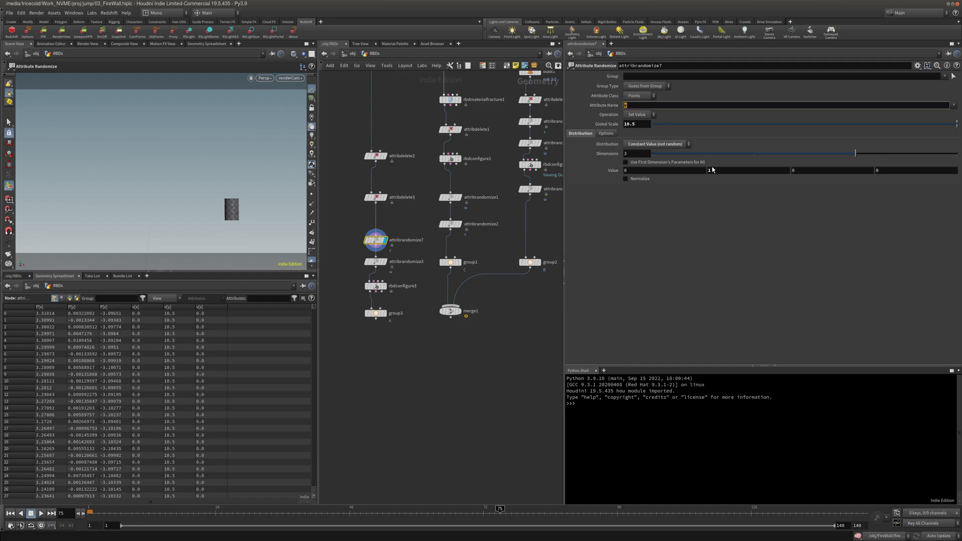
pyautogui.click(182, 307)
pyautogui.click(183, 308)
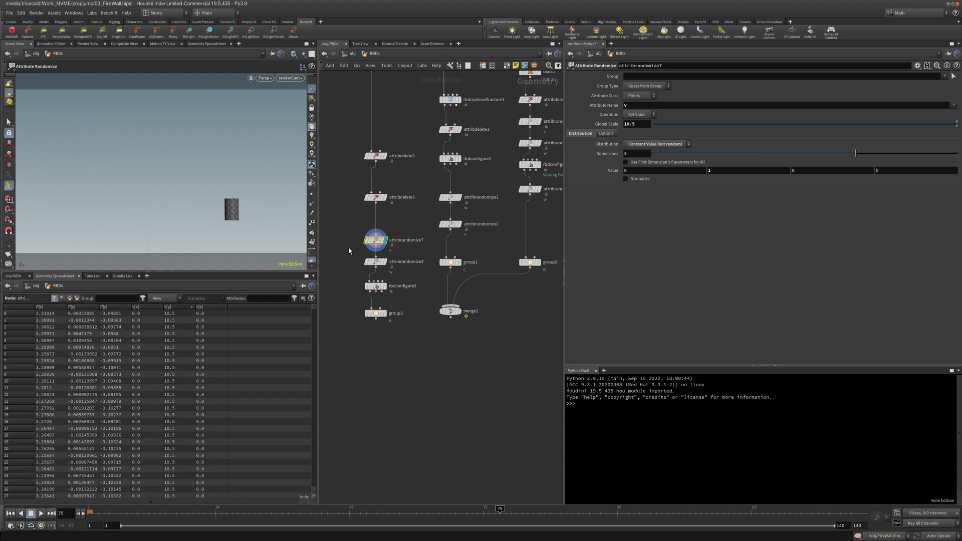
# Step: Display attribrandomize3 and rbdconfigure3 in the barrel chain and check the attributes each one outputs
pyautogui.click(377, 262)
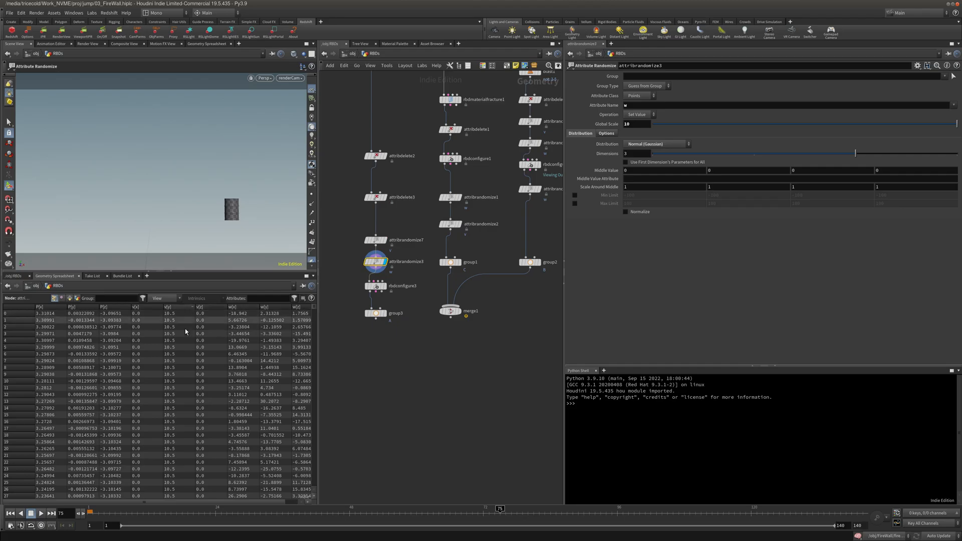
pyautogui.click(385, 286)
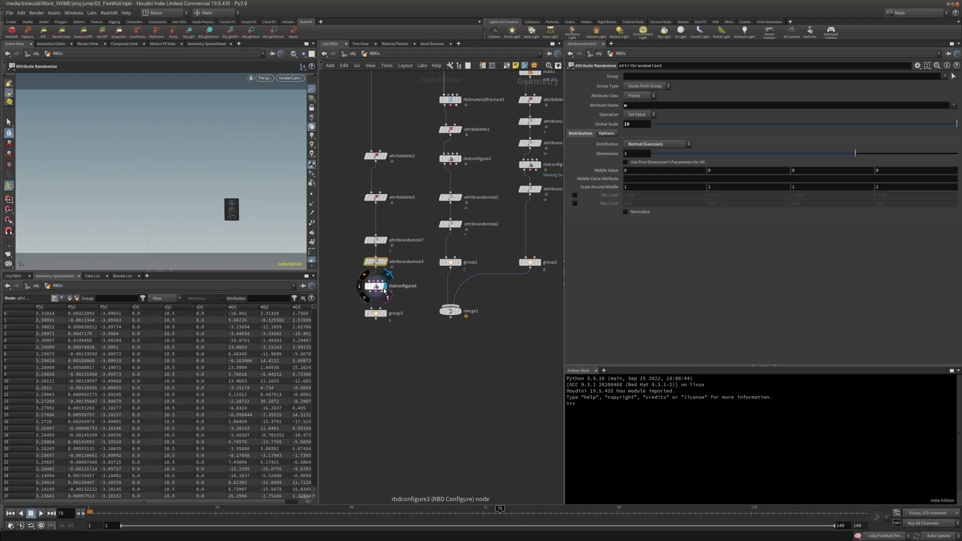
pyautogui.click(376, 287)
pyautogui.moveTo(162, 499); pyautogui.dragTo(265, 500)
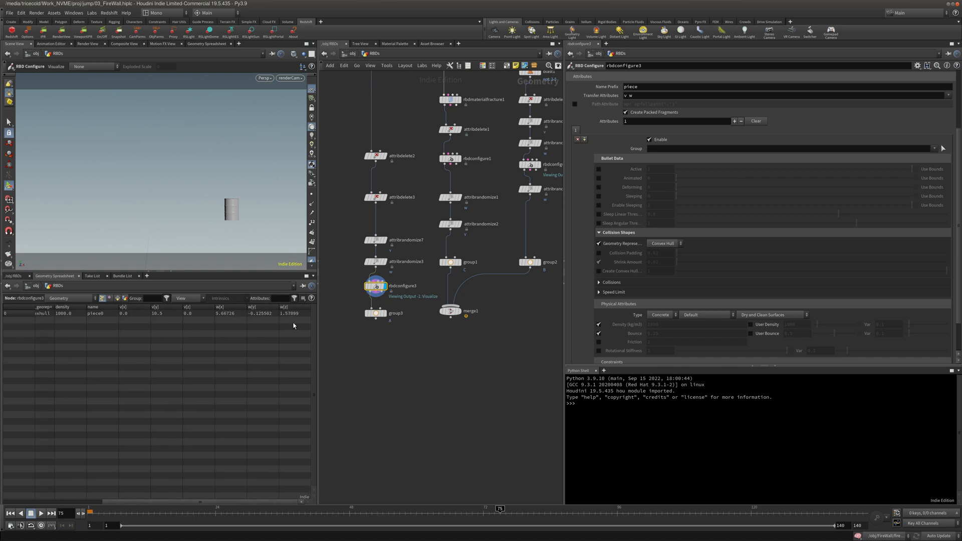
# Step: Move merge1 lower, connect the barrel chain's group3 to it and display the merged result
pyautogui.click(385, 314)
pyautogui.click(377, 314)
pyautogui.moveTo(451, 312); pyautogui.dragTo(448, 339)
pyautogui.moveTo(376, 321); pyautogui.dragTo(455, 341)
pyautogui.click(455, 340)
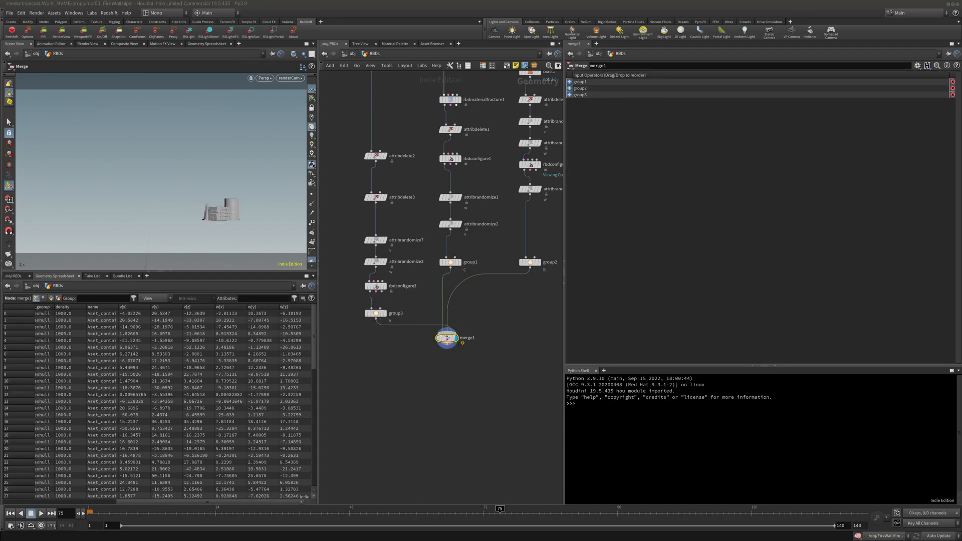
pyautogui.press('h')
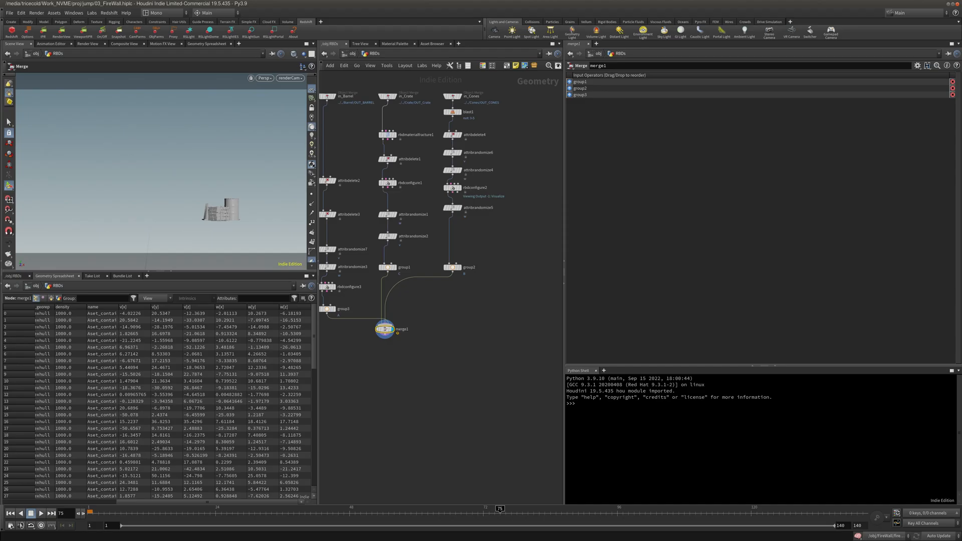
# Step: Add an Object Merge node beside the cones chain, pin its parameters and set its Transform to Into This Object
pyautogui.scroll(-2, 434, 301)
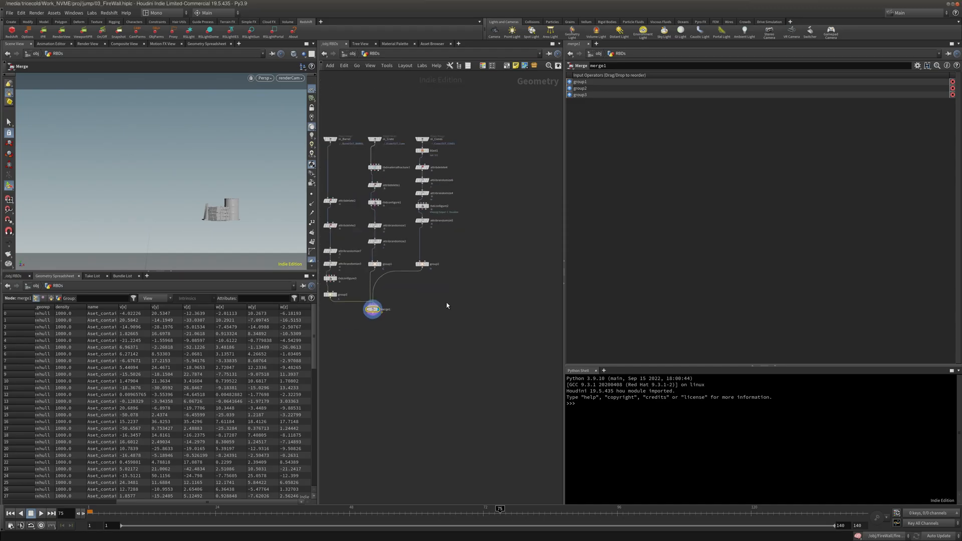
pyautogui.press('Tab')
pyautogui.write('obj')
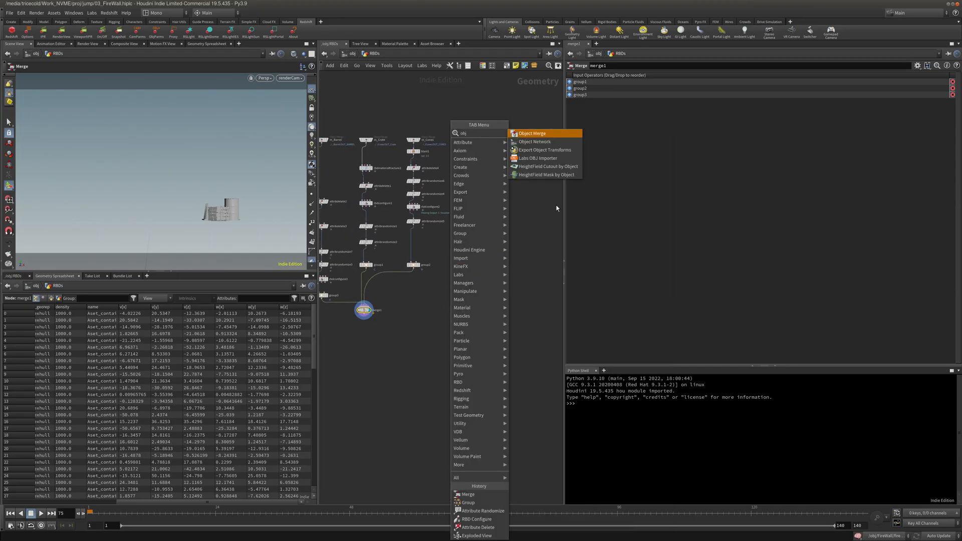
pyautogui.click(551, 134)
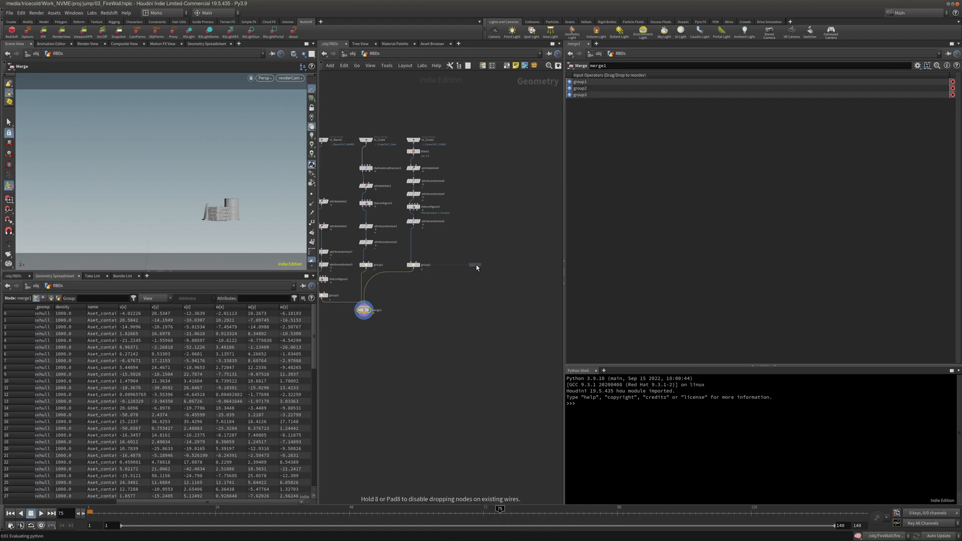
pyautogui.click(476, 269)
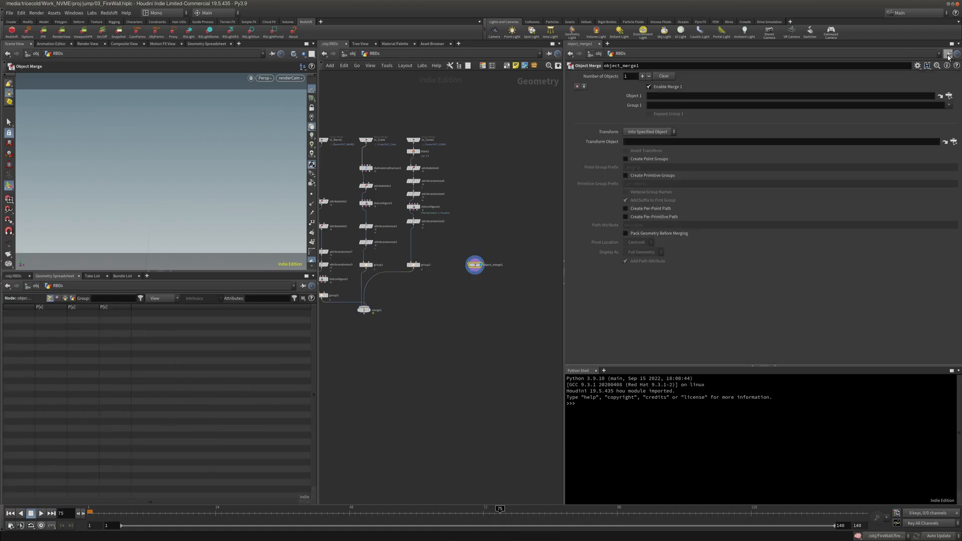
pyautogui.click(649, 132)
pyautogui.click(646, 141)
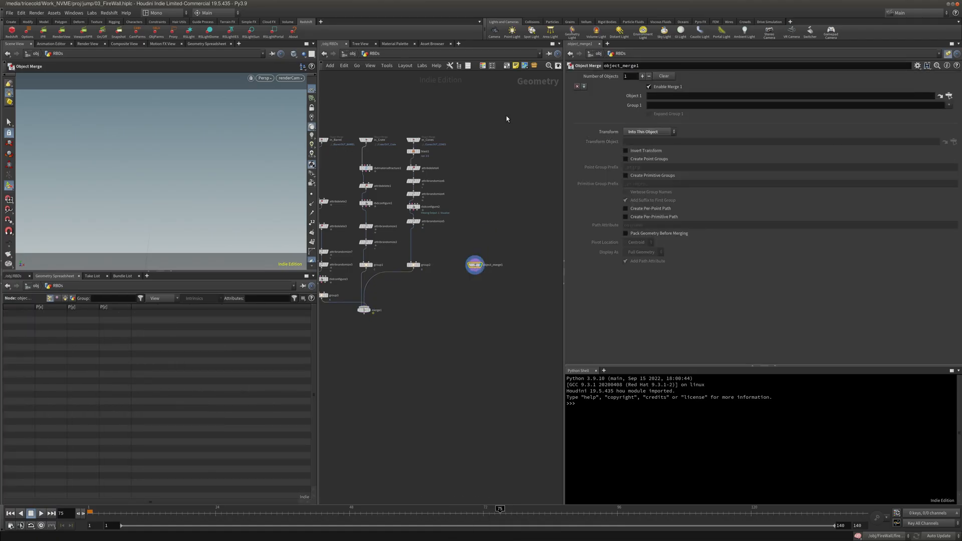
# Step: Set Object 1 of the Object Merge to copy1 from the Road object
pyautogui.click(350, 54)
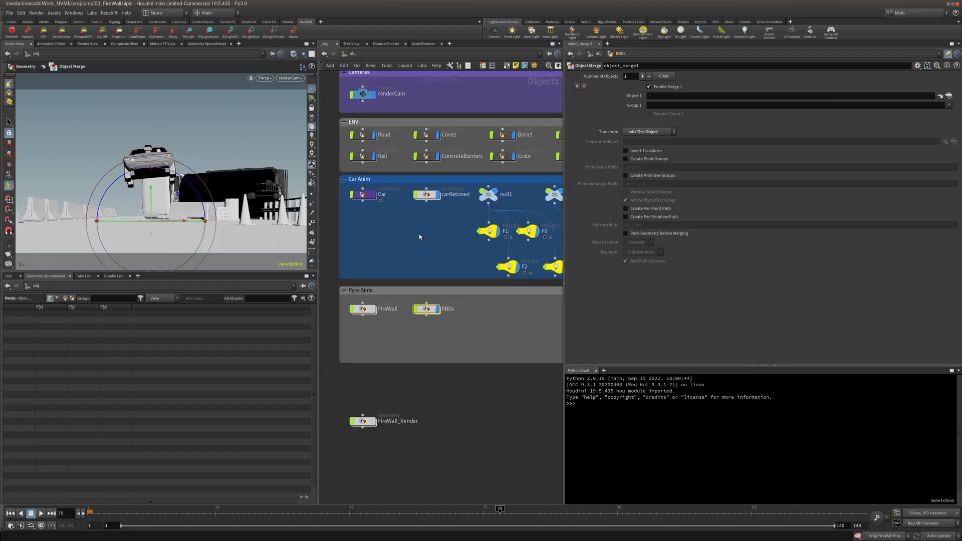
pyautogui.doubleClick(356, 189)
pyautogui.moveTo(445, 334); pyautogui.dragTo(635, 160)
pyautogui.moveTo(676, 95); pyautogui.dragTo(676, 96)
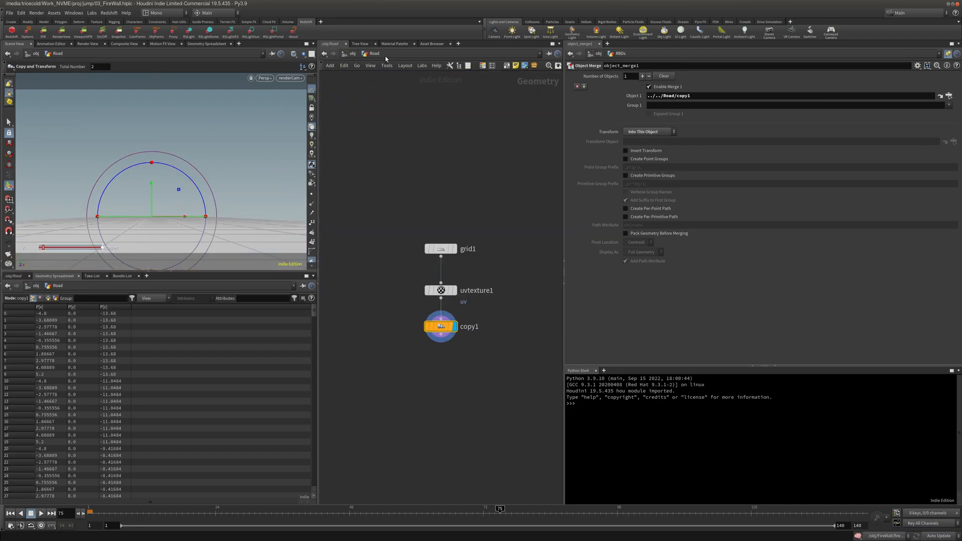
# Step: Insert another entry in the Object Merge and reference OUT_BARRIER from the ConcreteBarriers object
pyautogui.click(349, 54)
pyautogui.moveTo(408, 282); pyautogui.dragTo(382, 284, button='middle')
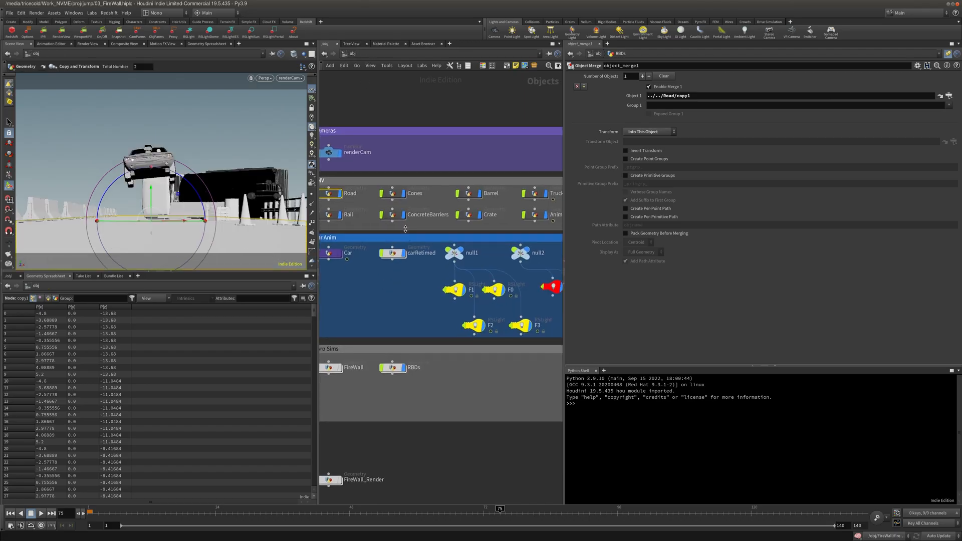
pyautogui.doubleClick(395, 217)
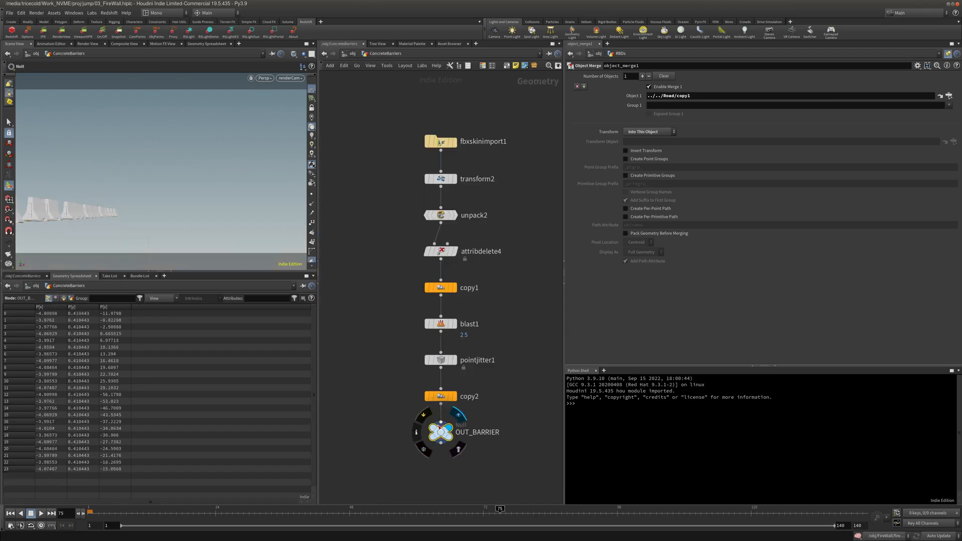
pyautogui.moveTo(440, 431)
pyautogui.mouseDown()
pyautogui.moveTo(504, 377)
pyautogui.moveTo(727, 103)
pyautogui.moveTo(495, 251)
pyautogui.moveTo(441, 427)
pyautogui.mouseUp()
pyautogui.click(585, 87)
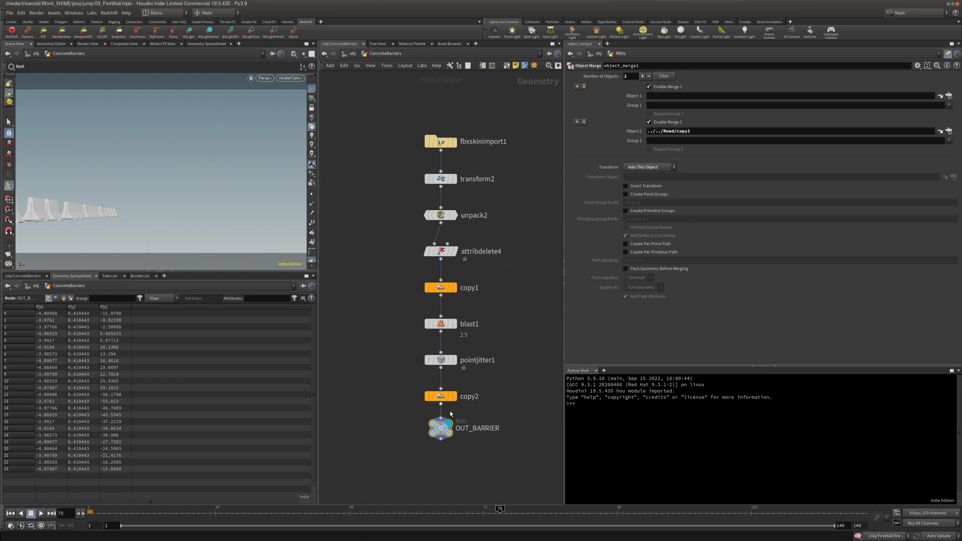
pyautogui.moveTo(442, 430); pyautogui.dragTo(672, 131)
pyautogui.moveTo(672, 97); pyautogui.dragTo(672, 97)
# Step: Insert an Object Merge entry referencing attribdelete2 from the Animated_Barrier object and disable that entry
pyautogui.press('u')
pyautogui.moveTo(494, 203); pyautogui.dragTo(449, 213, button='middle')
pyautogui.doubleClick(484, 219)
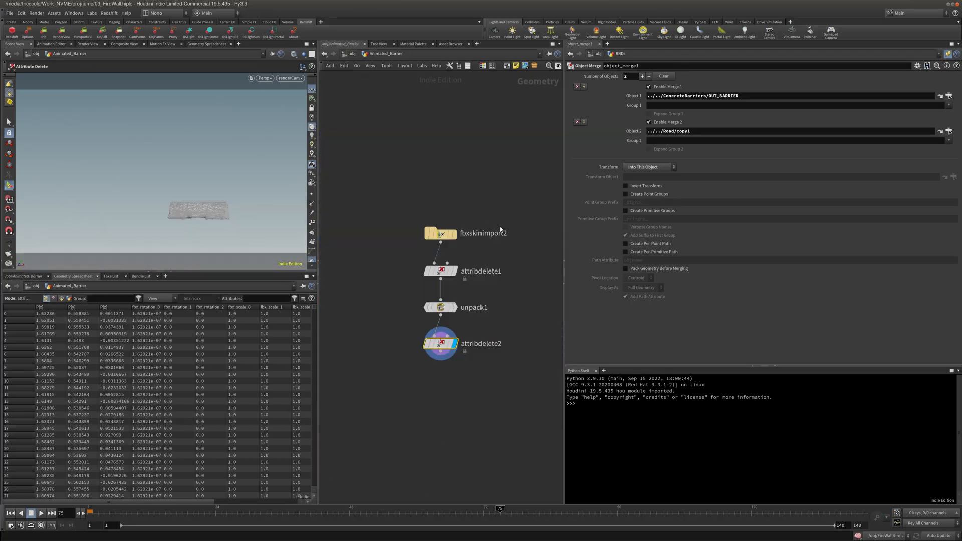
pyautogui.click(584, 86)
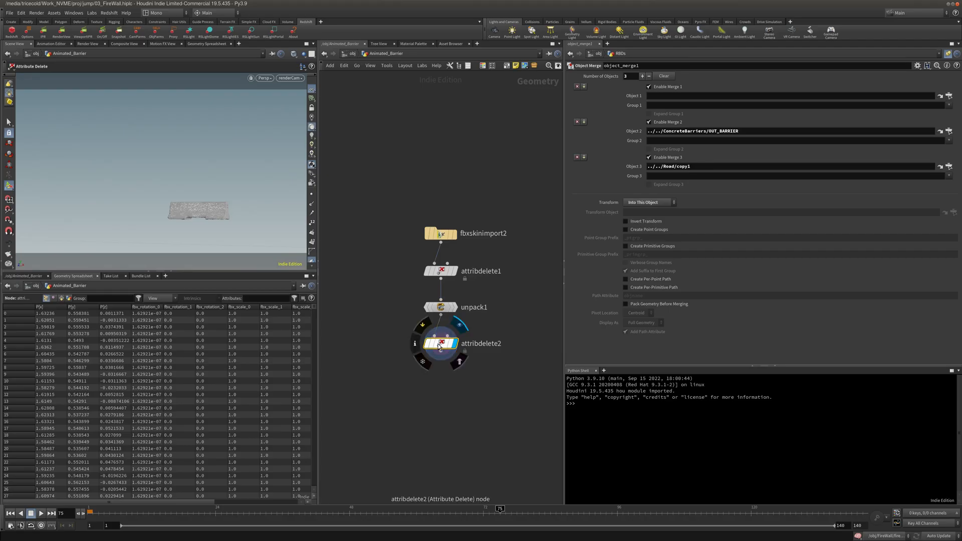
pyautogui.moveTo(682, 97); pyautogui.dragTo(682, 96)
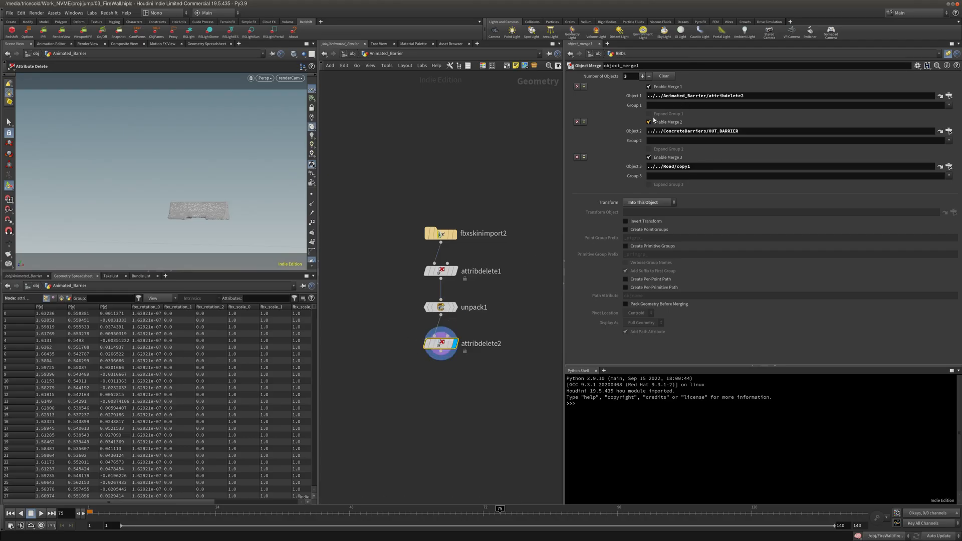
pyautogui.click(649, 86)
# Step: Insert an Object Merge entry referencing material2 from the Truck object and disable that entry
pyautogui.click(353, 54)
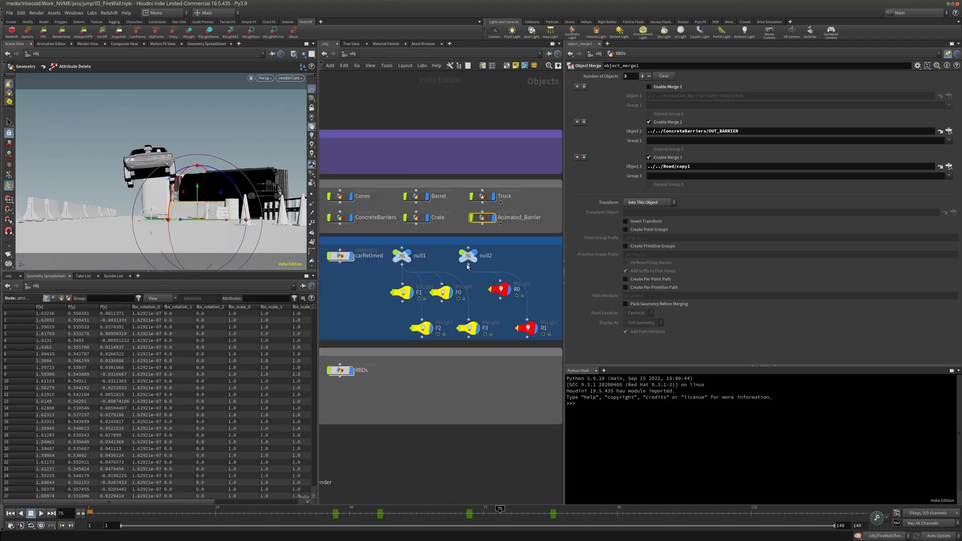
pyautogui.doubleClick(489, 198)
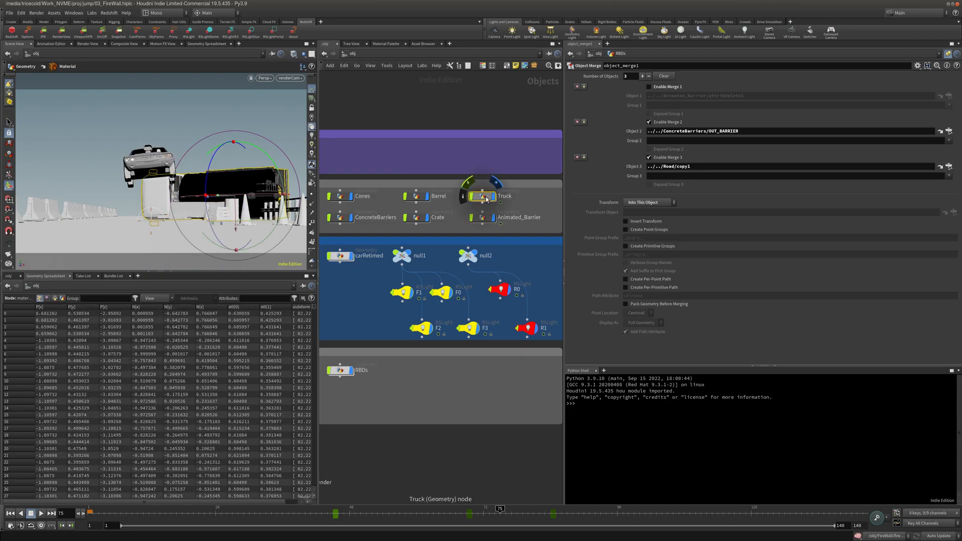
pyautogui.click(584, 87)
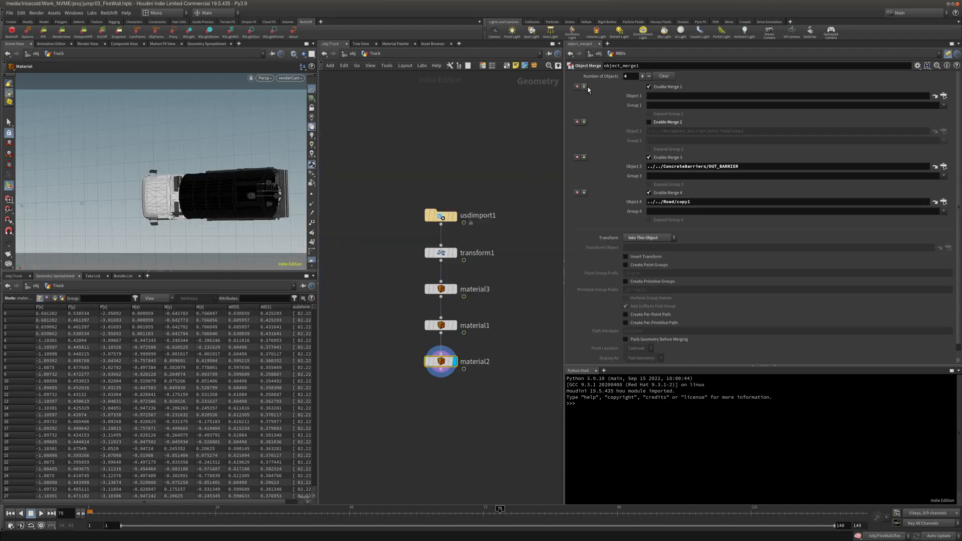
pyautogui.moveTo(441, 361); pyautogui.dragTo(666, 96)
# Step: Insert an Object Merge entry referencing OUT_RAILS from the Rail object
pyautogui.press('u')
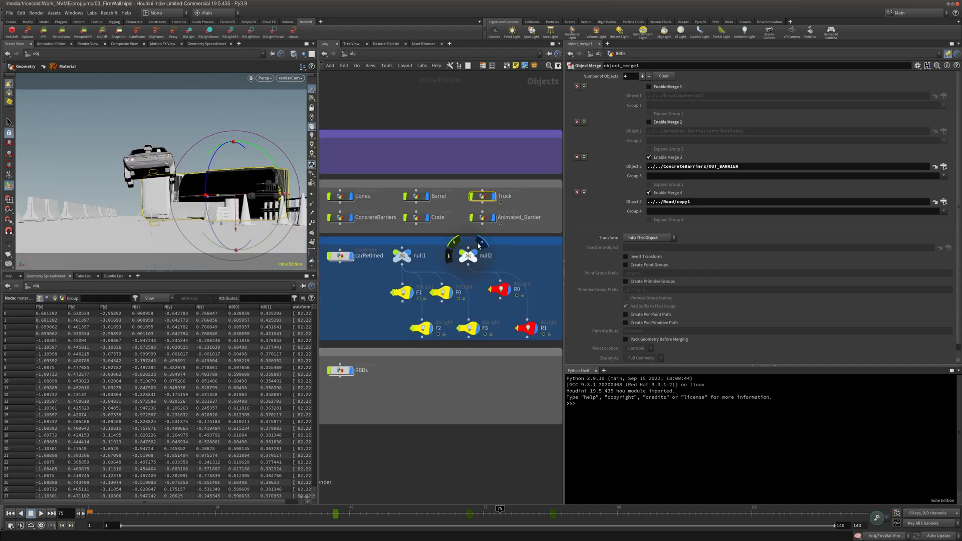
pyautogui.moveTo(350, 221); pyautogui.dragTo(438, 217, button='middle')
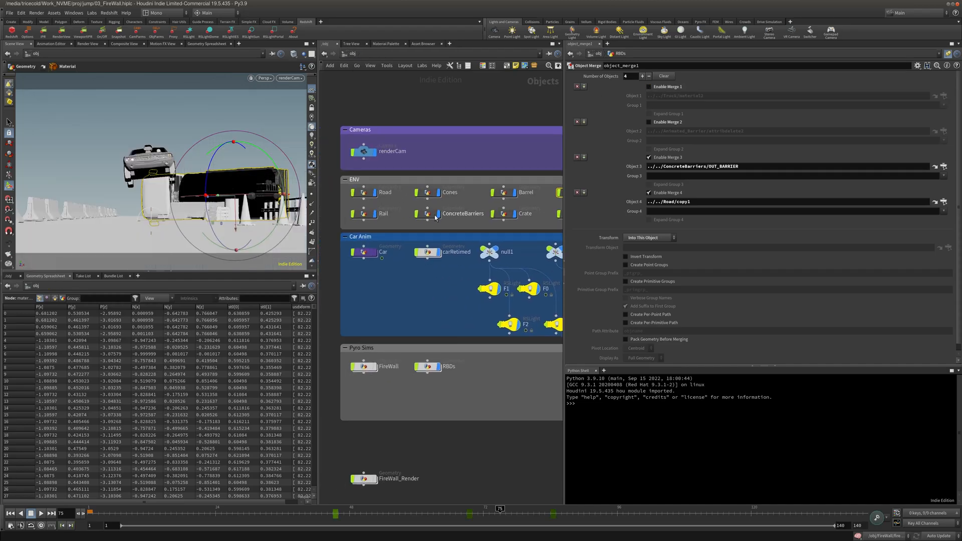
pyautogui.doubleClick(367, 219)
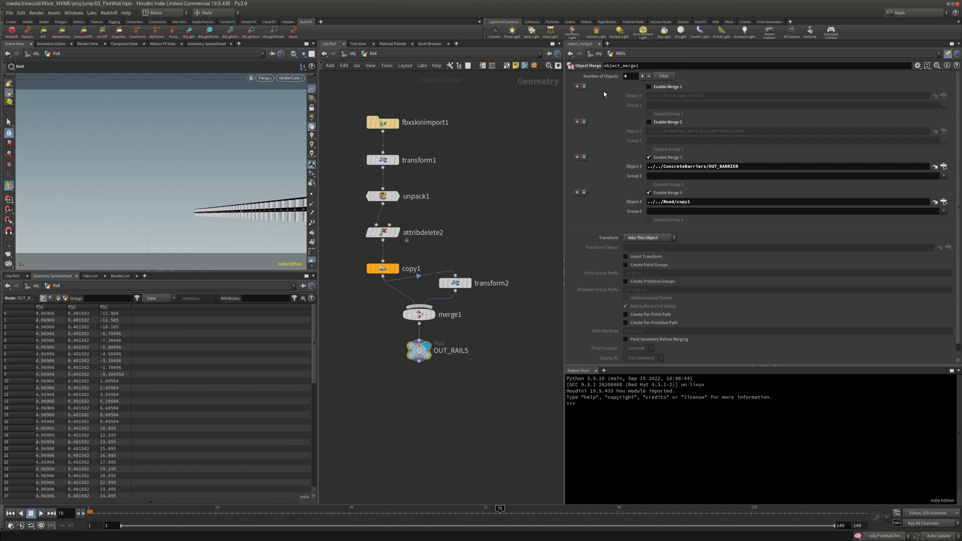
pyautogui.click(585, 87)
pyautogui.moveTo(423, 351); pyautogui.dragTo(696, 96)
# Step: Return to the RBDs network and toggle the Animated_Barrier entry on and off to check the merged environment
pyautogui.click(324, 54)
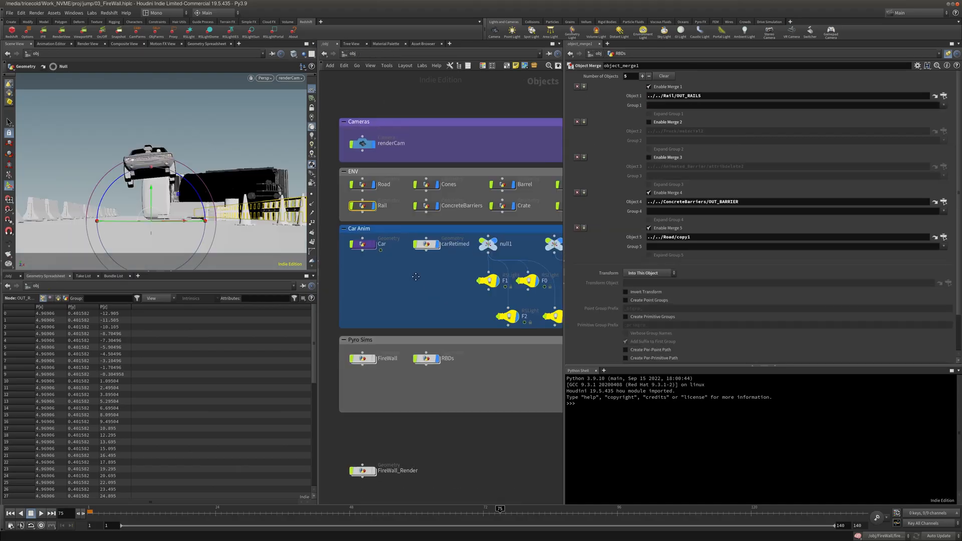
pyautogui.doubleClick(401, 327)
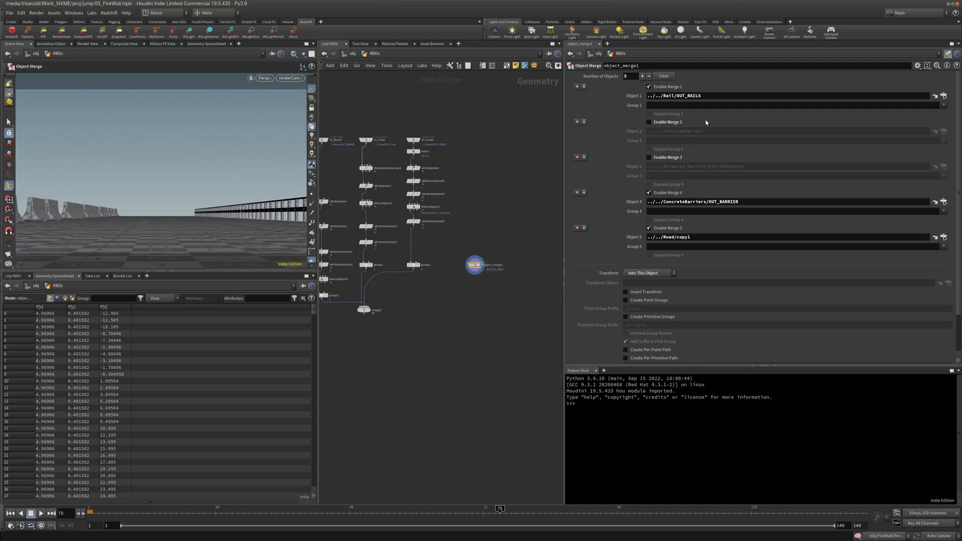
pyautogui.click(670, 158)
pyautogui.click(669, 159)
# Step: Go up to the object level and scrub the timeline to frame 83 and back to 78 to examine the car's motion
pyautogui.click(349, 53)
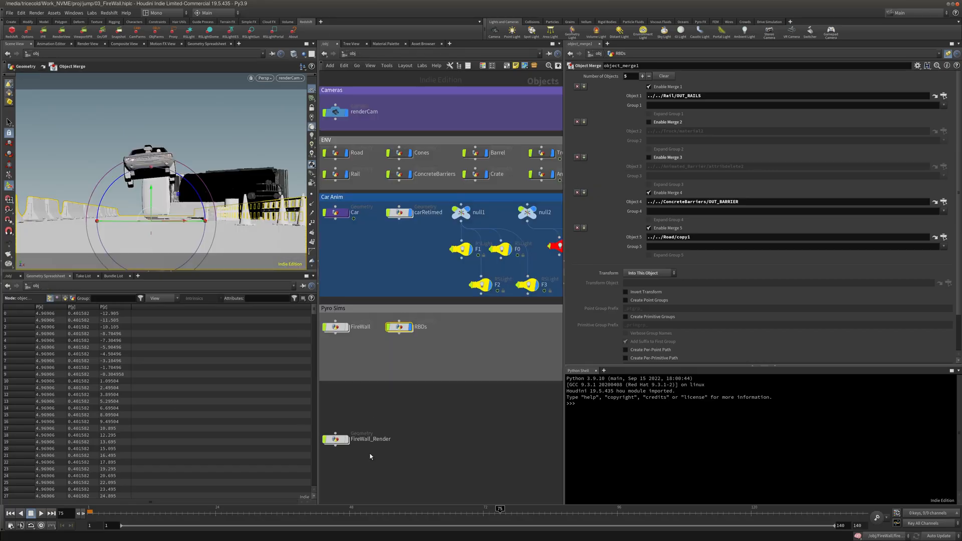
pyautogui.moveTo(346, 516); pyautogui.dragTo(545, 518)
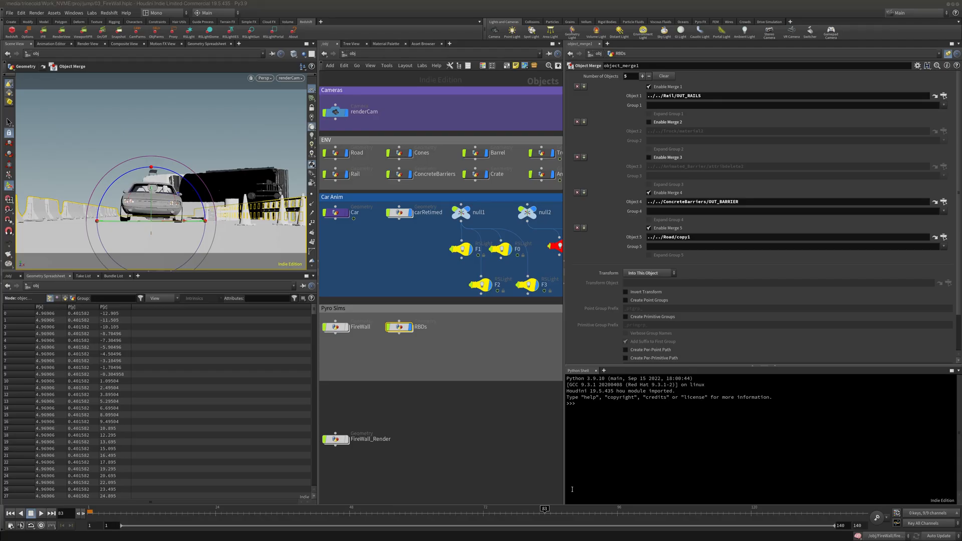
pyautogui.moveTo(545, 515); pyautogui.dragTo(520, 517)
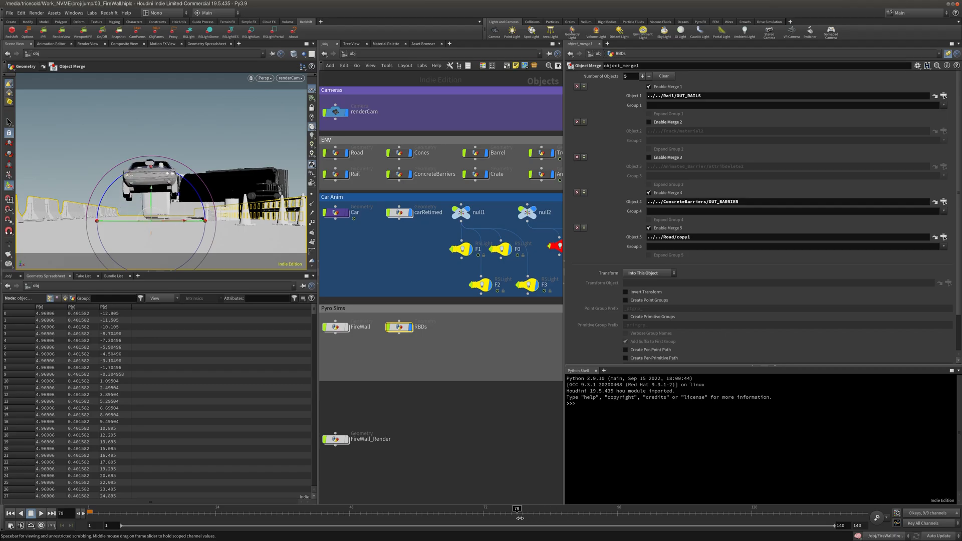
# Step: Reopen the RBDs network and enable the Truck entry of the Object Merge
pyautogui.doubleClick(404, 328)
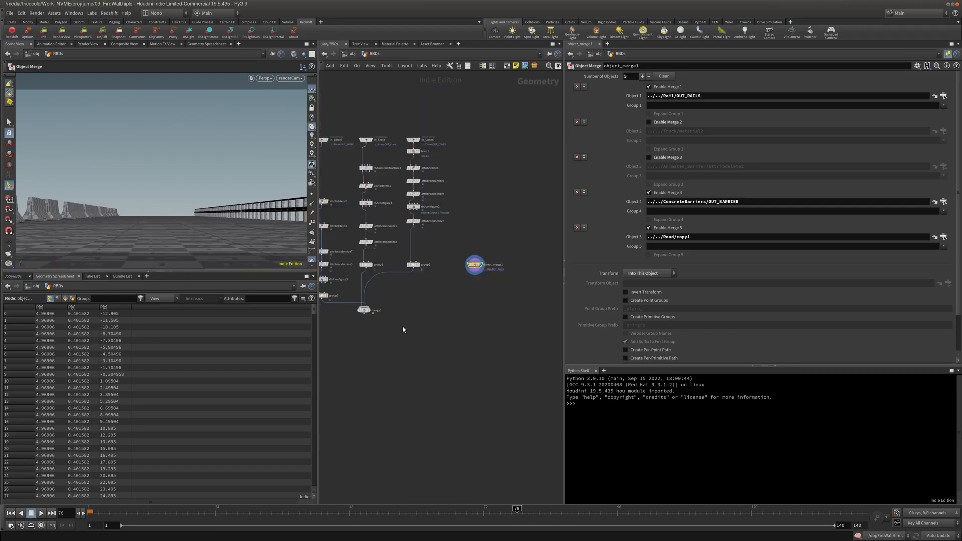
pyautogui.click(658, 123)
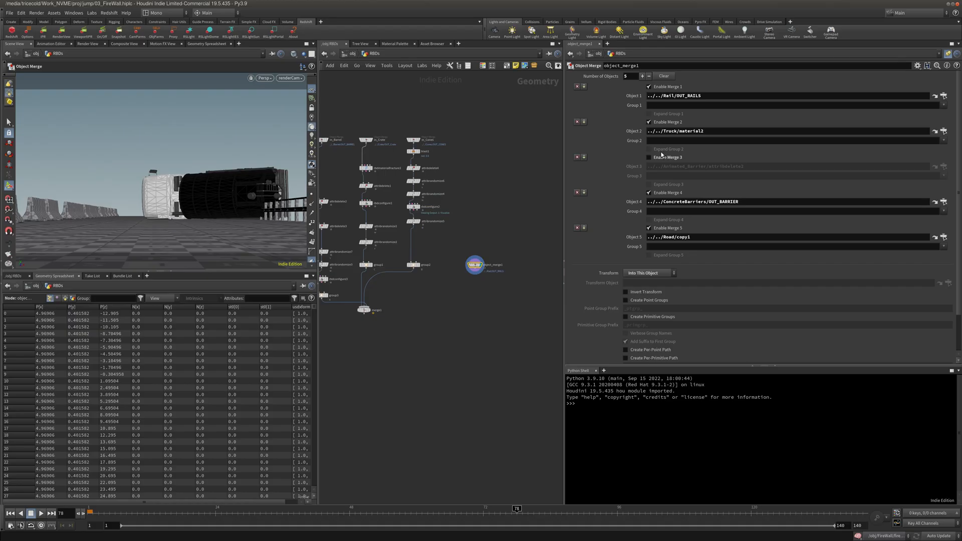
# Step: Enable the Animated_Barrier entry of the Object Merge and add a Time Shift node beneath it
pyautogui.click(659, 158)
pyautogui.press('Tab')
pyautogui.moveTo(486, 291)
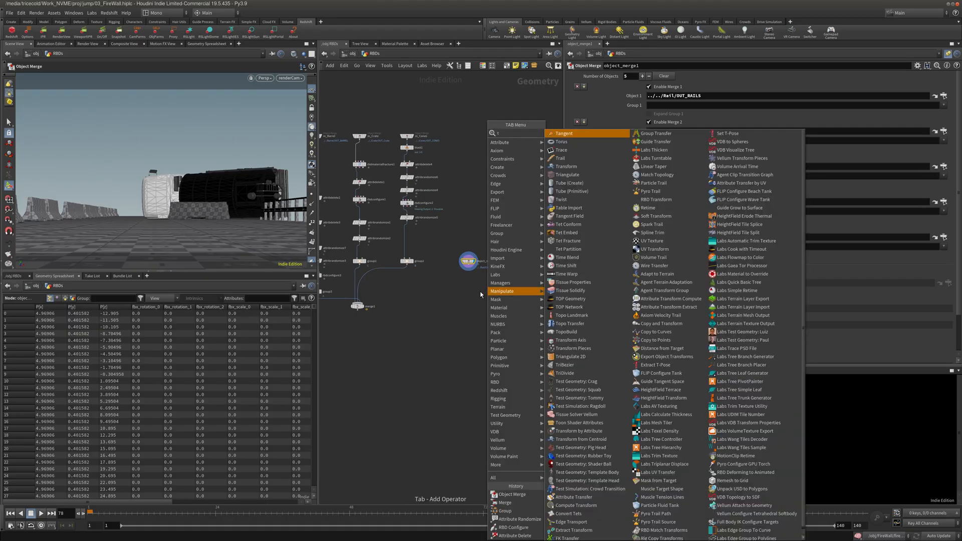
pyautogui.write('times')
pyautogui.click(570, 136)
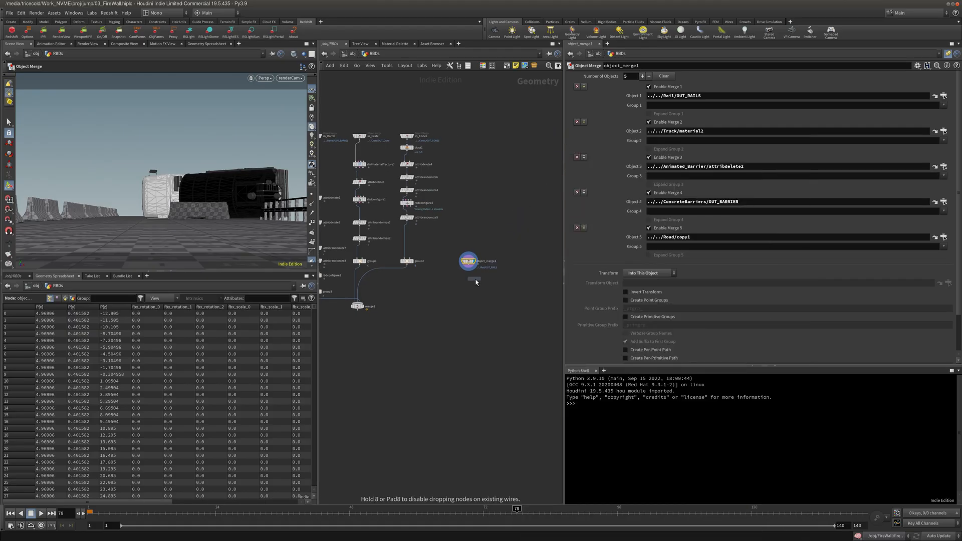
pyautogui.click(473, 278)
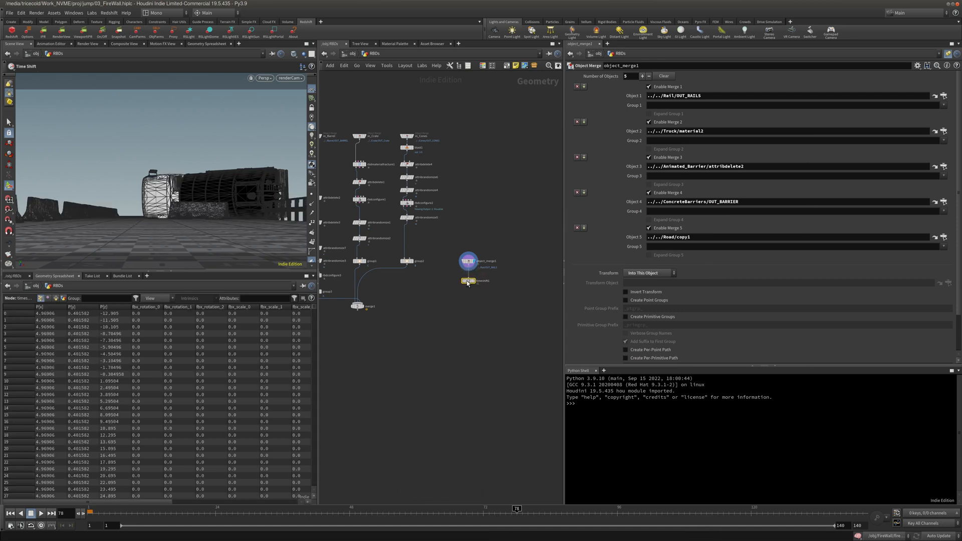
pyautogui.click(473, 281)
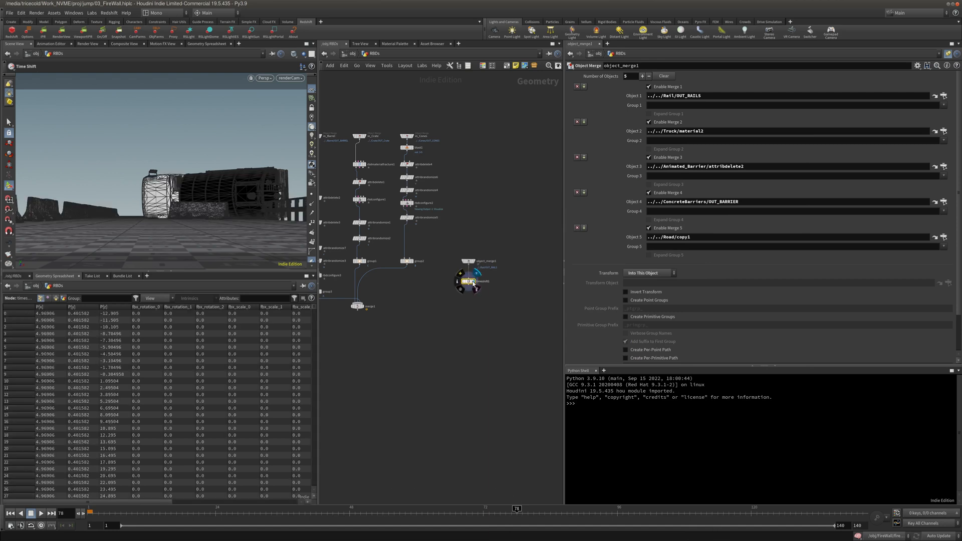
# Step: Remove the frame channel from the Time Shift to freeze it at frame 78, and move both collider nodes up
pyautogui.click(947, 54)
pyautogui.rightClick(607, 86)
pyautogui.click(627, 182)
pyautogui.moveTo(524, 239); pyautogui.dragTo(437, 312)
pyautogui.moveTo(468, 281); pyautogui.dragTo(481, 262)
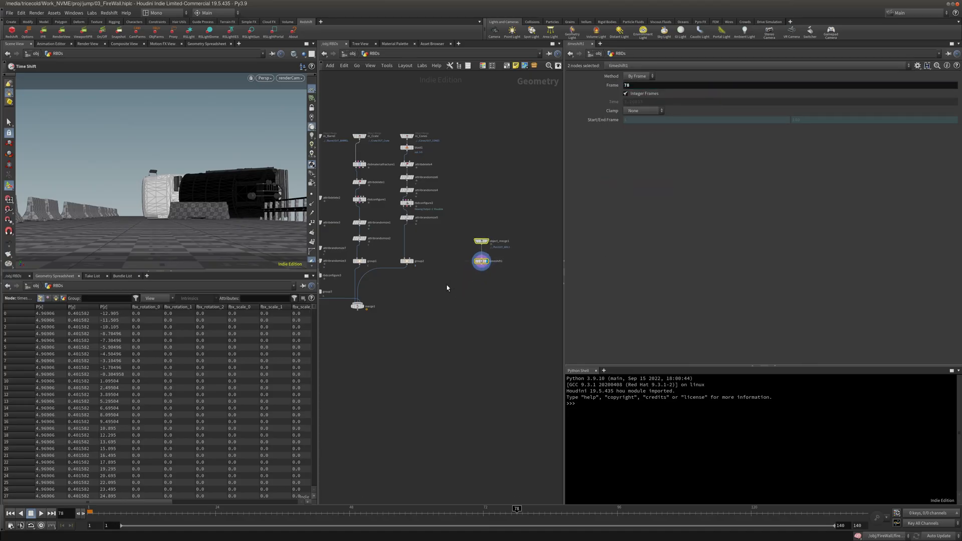
# Step: Add an RBD Bullet Solver below the merge of the barrel, crate and cones, and wire the merge into its first input
pyautogui.moveTo(449, 287); pyautogui.dragTo(450, 282, button='middle')
pyautogui.moveTo(409, 333); pyautogui.dragTo(434, 317, button='middle')
pyautogui.press('Tab')
pyautogui.write('rbdb')
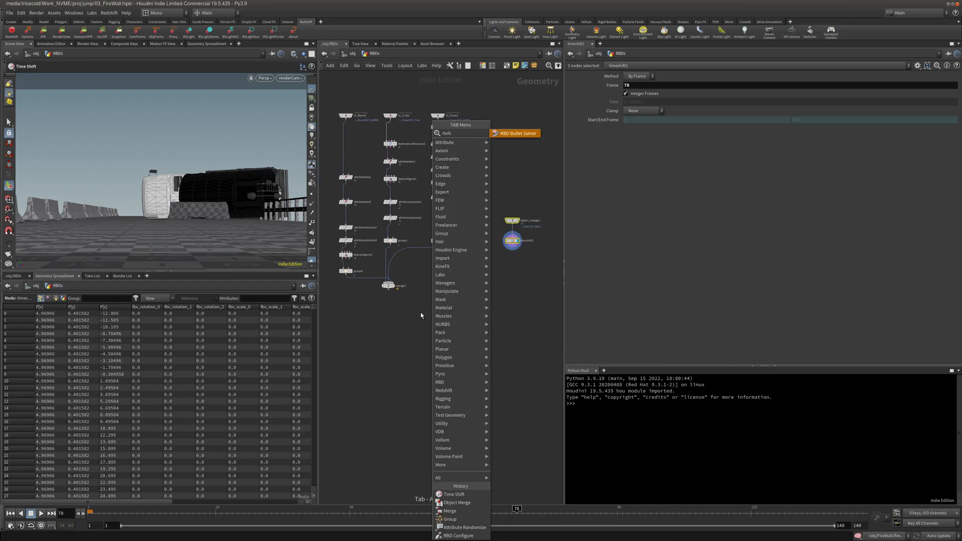
pyautogui.write('ul')
pyautogui.press('Return')
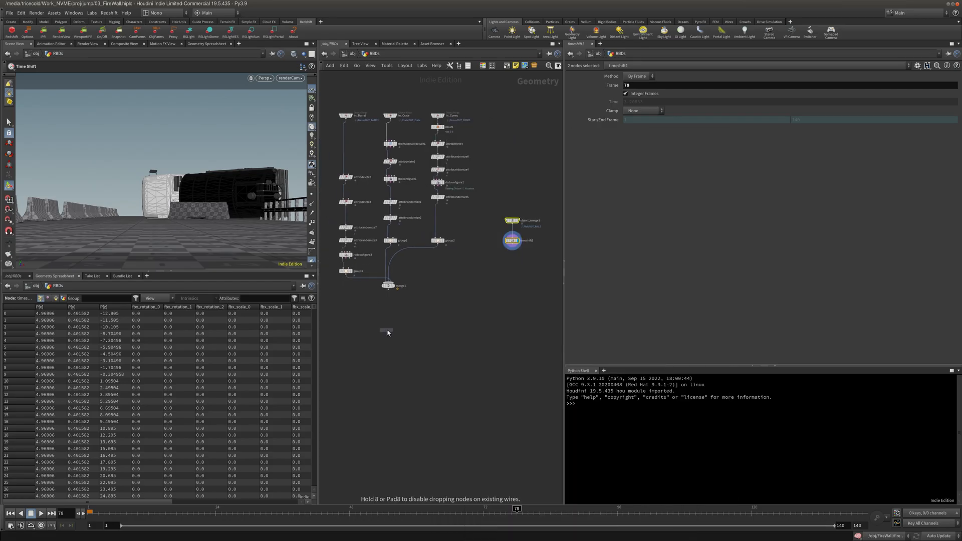
pyautogui.click(390, 331)
pyautogui.middleClick(407, 283)
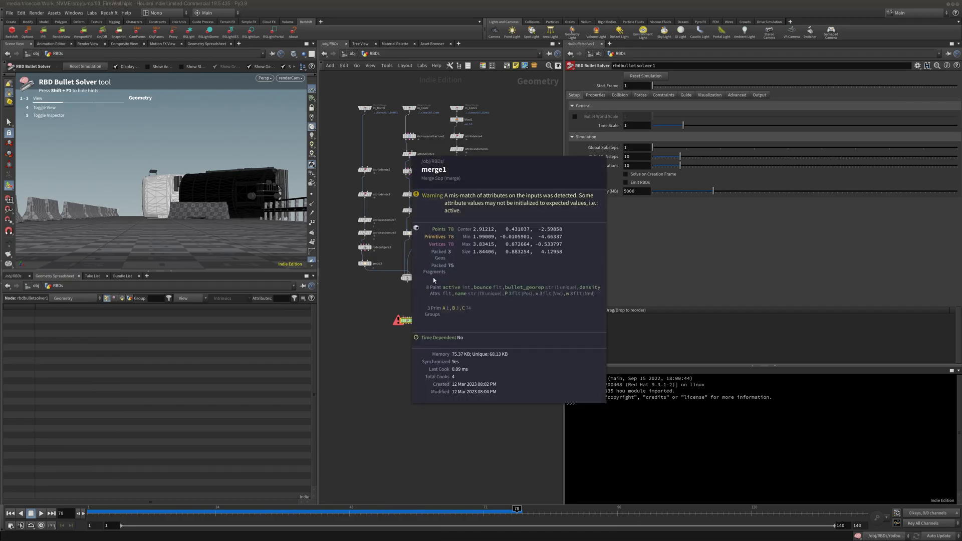
pyautogui.scroll(3, 406, 279)
pyautogui.click(395, 276)
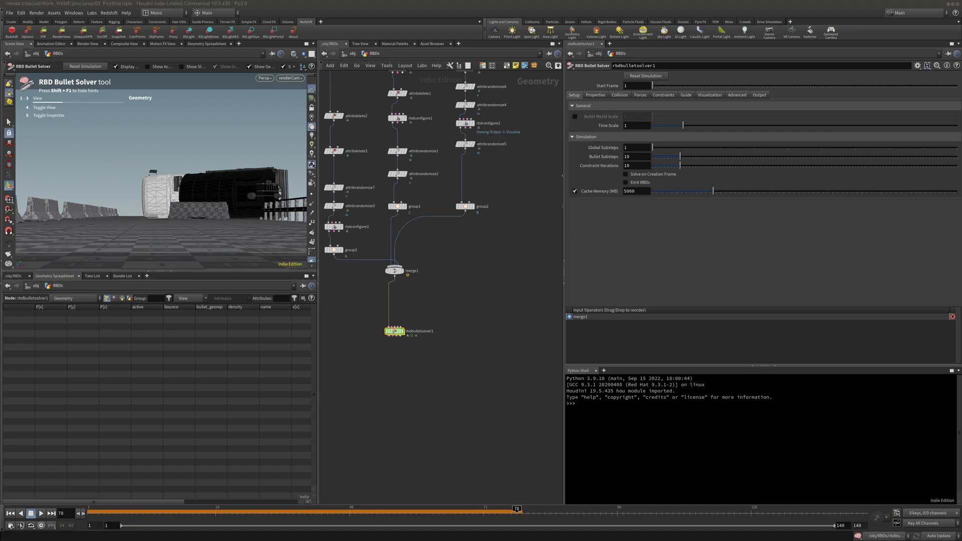
# Step: Set the RBD Bullet Solver's start frame to 78 and display its result
pyautogui.moveTo(429, 325); pyautogui.dragTo(435, 328, button='middle')
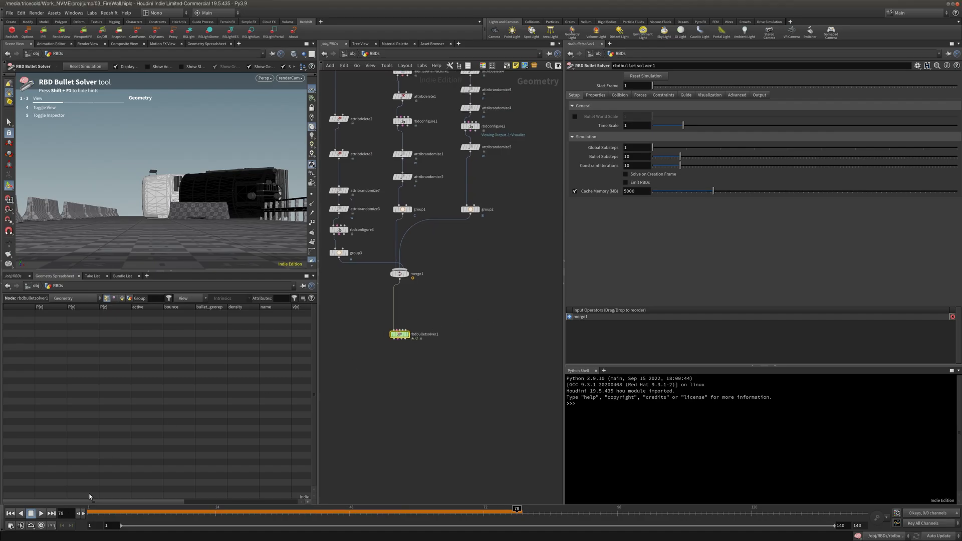
pyautogui.moveTo(637, 86); pyautogui.dragTo(608, 87)
pyautogui.write('78')
pyautogui.press('Return')
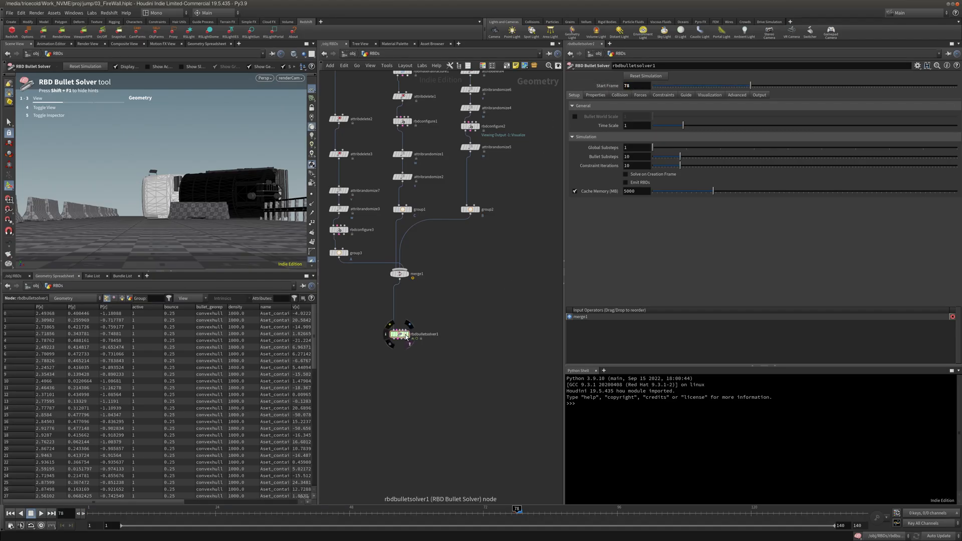
pyautogui.click(408, 335)
# Step: Play the rigid body simulation without colliders and return the timeline to frame 78
pyautogui.moveTo(487, 311); pyautogui.dragTo(468, 300, button='middle')
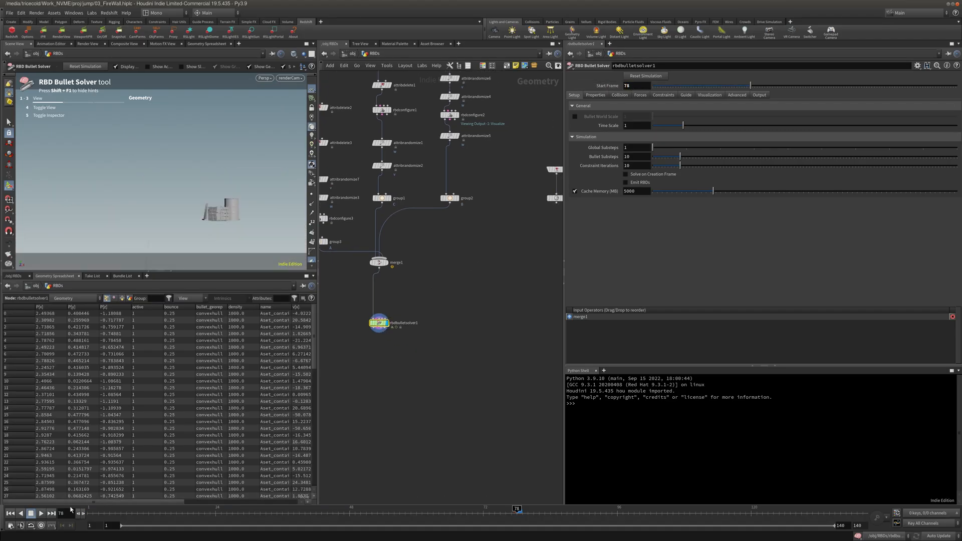
pyautogui.click(41, 515)
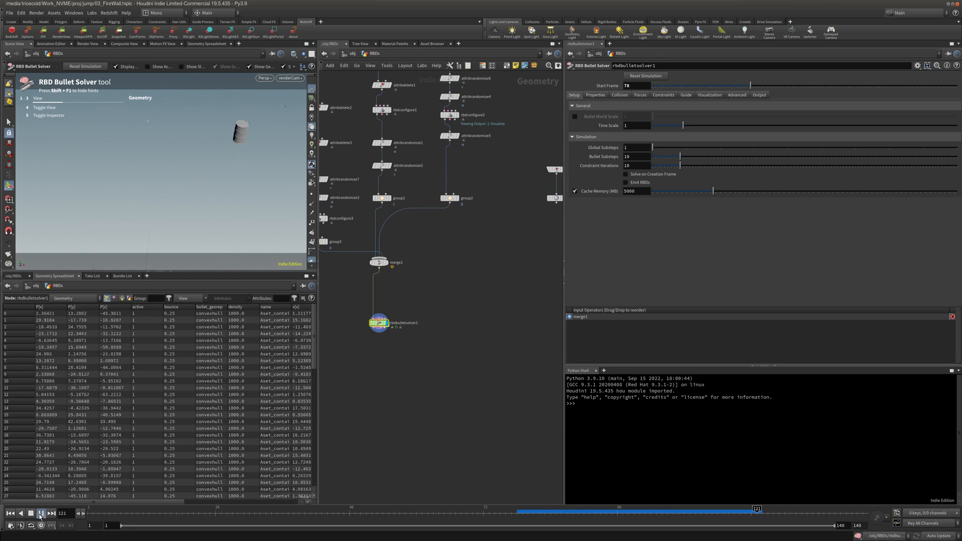
pyautogui.click(41, 514)
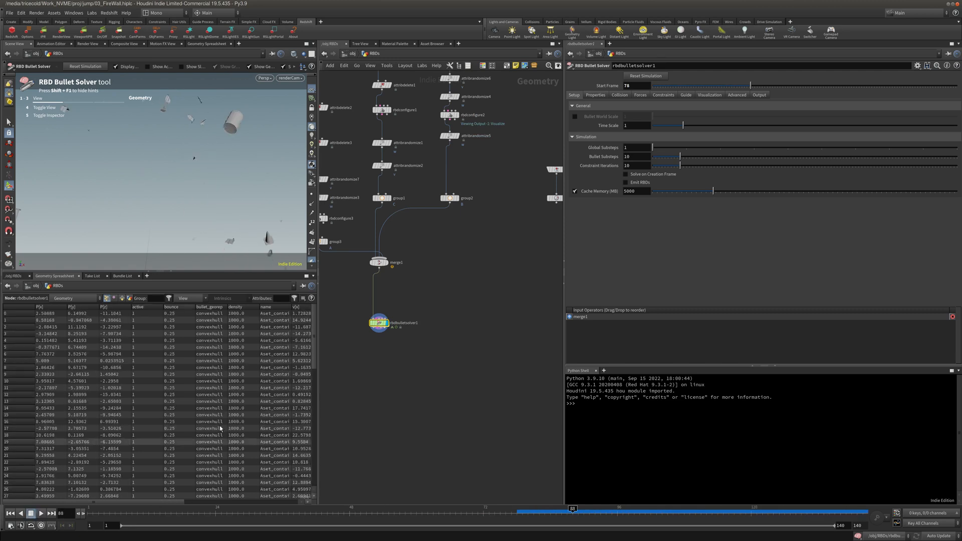
pyautogui.click(516, 512)
# Step: Move the collider branch next to the solver and connect the Time Shift to the solver's fourth input as collision geometry
pyautogui.moveTo(458, 226); pyautogui.dragTo(527, 219, button='middle')
pyautogui.click(498, 206)
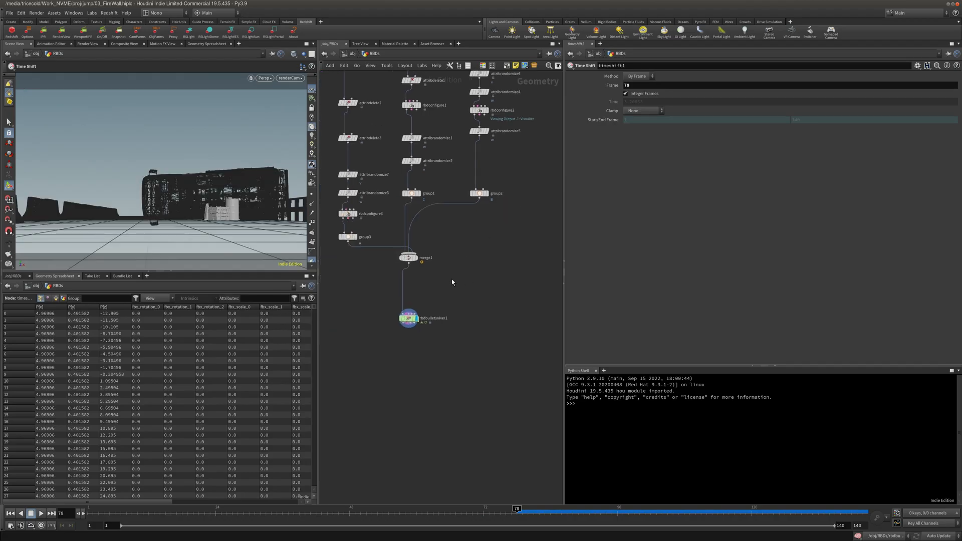
pyautogui.moveTo(452, 282); pyautogui.dragTo(423, 280, button='middle')
pyautogui.click(379, 321)
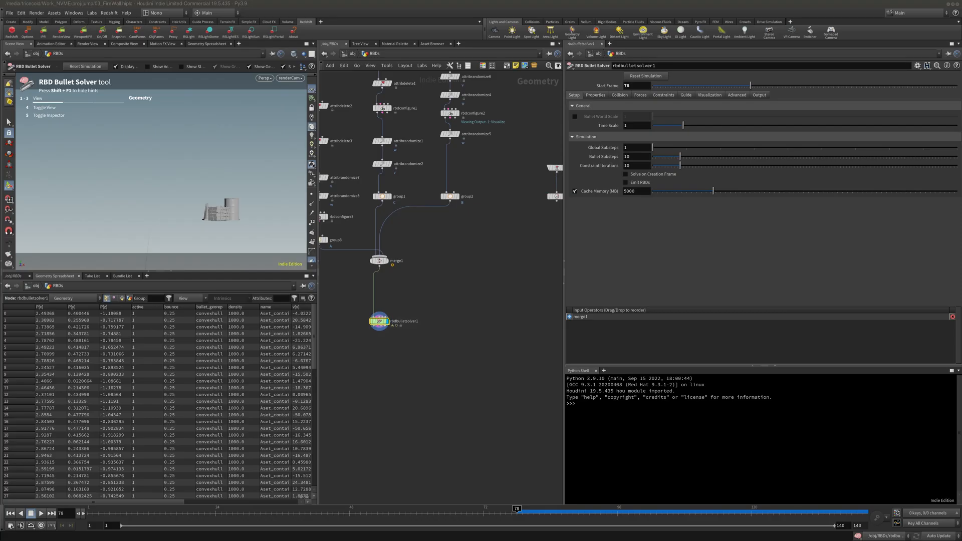
pyautogui.click(384, 317)
pyautogui.click(555, 213)
pyautogui.moveTo(540, 164); pyautogui.dragTo(350, 345)
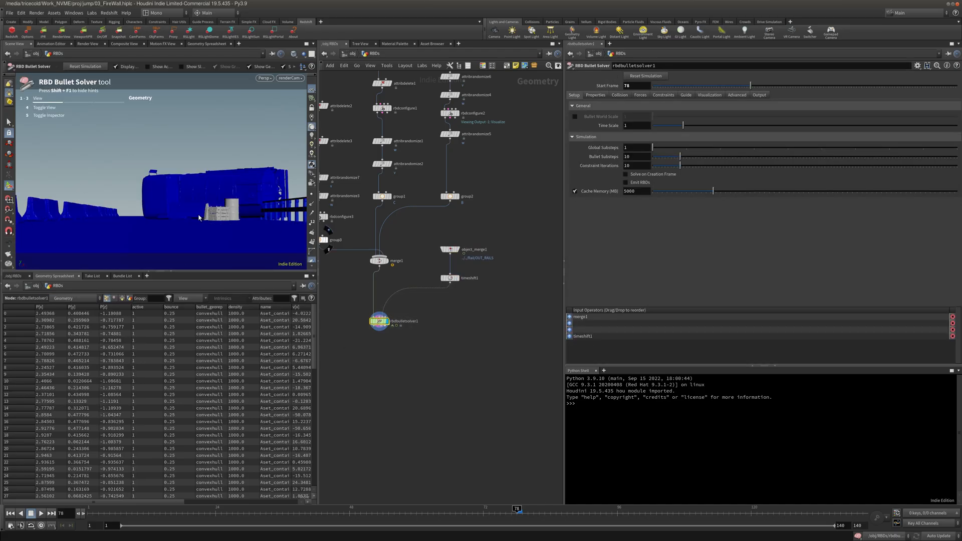
# Step: Play the simulation with the environment colliders and step the timeline back to frame 78
pyautogui.click(41, 515)
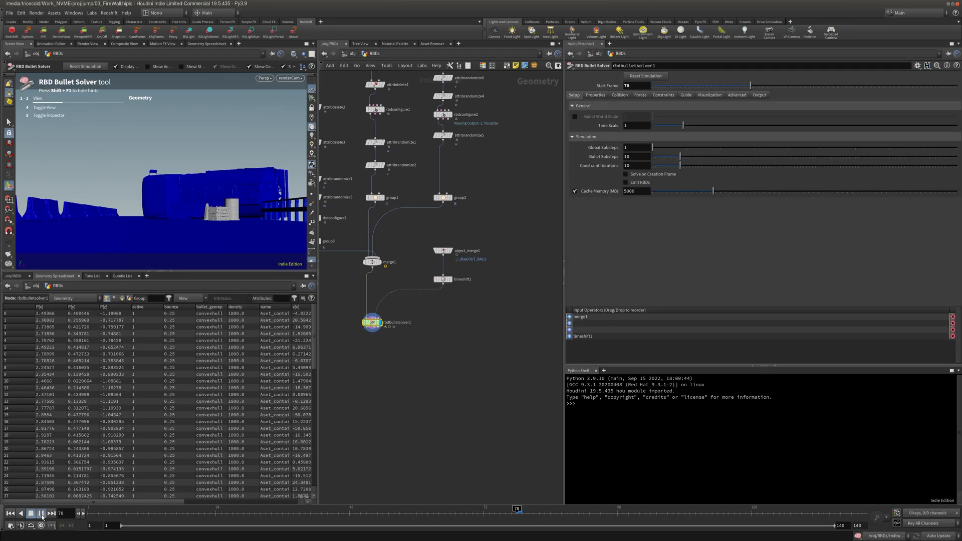
pyautogui.click(41, 516)
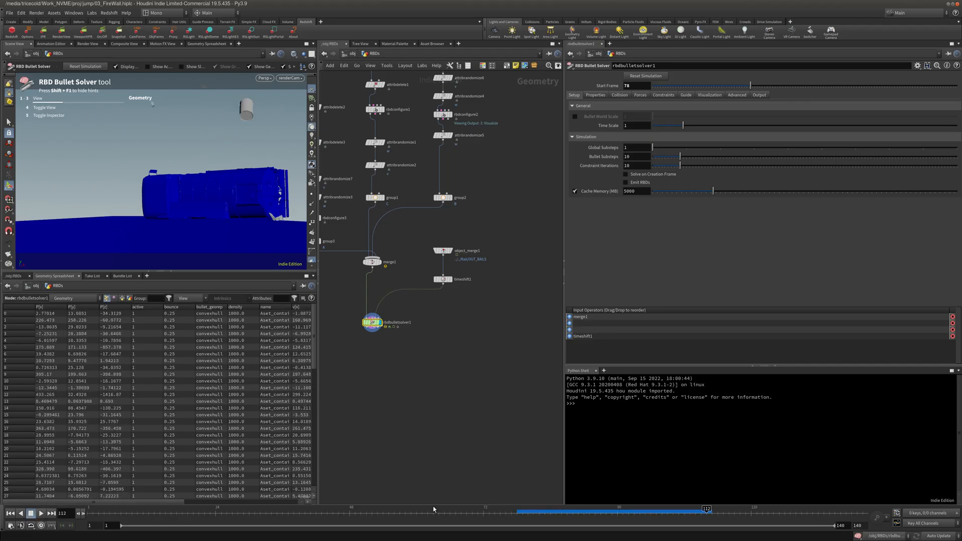
pyautogui.click(512, 510)
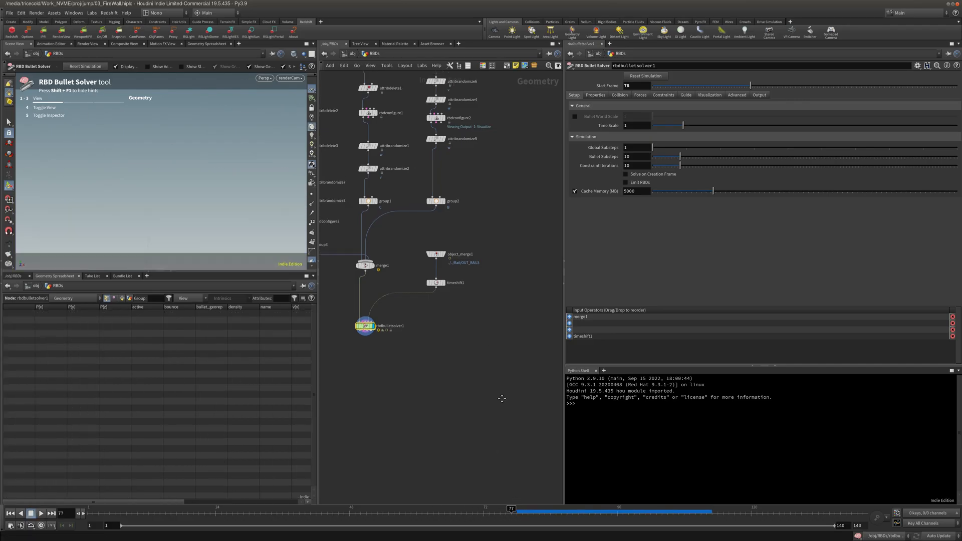
pyautogui.moveTo(503, 399); pyautogui.dragTo(504, 397, button='middle')
pyautogui.press('Right')
pyautogui.press('Right')
pyautogui.press('Left')
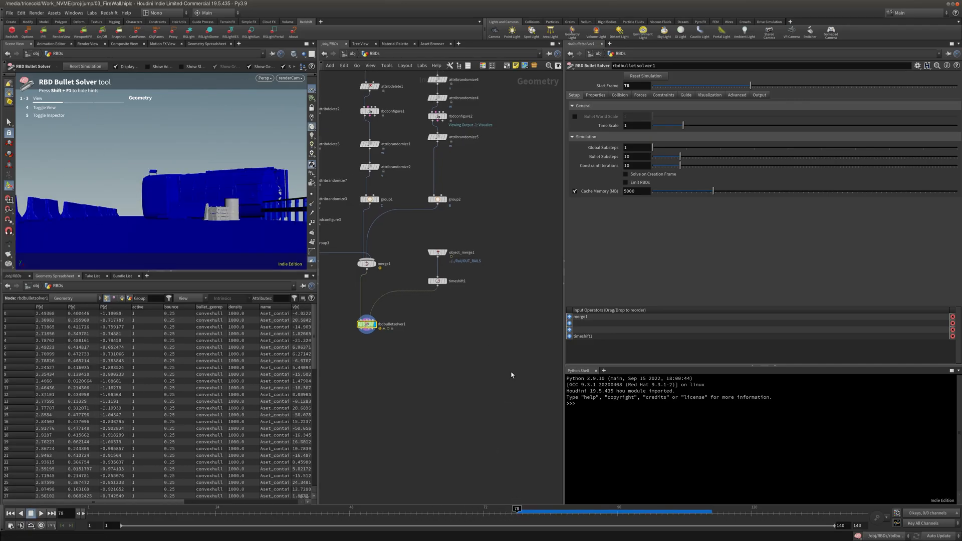
# Step: Inspect the Time Shift's geometry information and insert an Attribute Delete node between it and the solver
pyautogui.click(443, 281)
pyautogui.middleClick(439, 284)
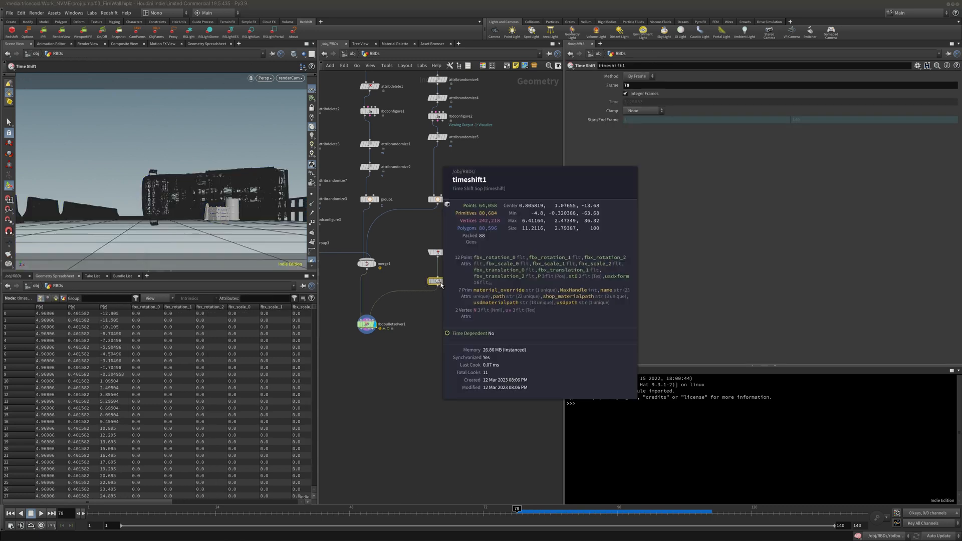
pyautogui.middleClick(439, 284)
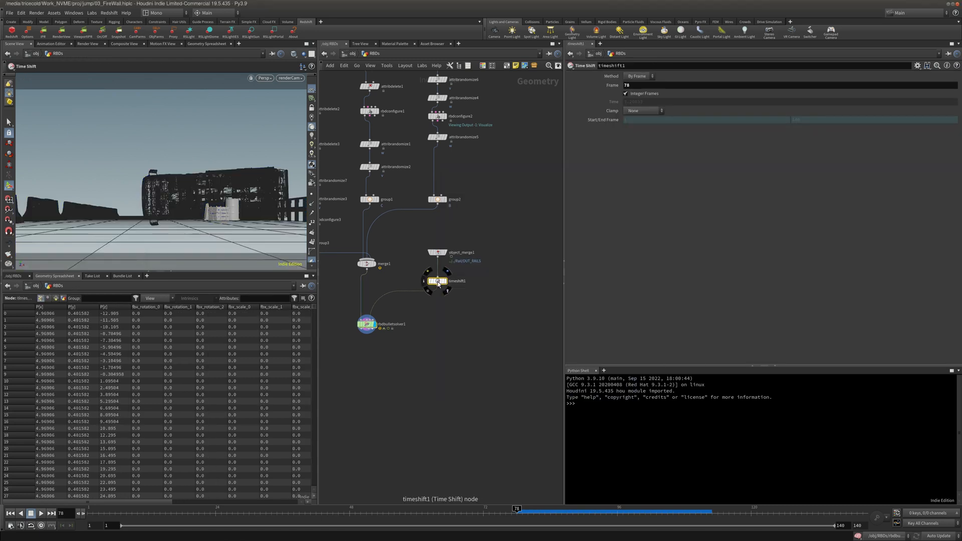
pyautogui.press('Tab')
pyautogui.write('attribd')
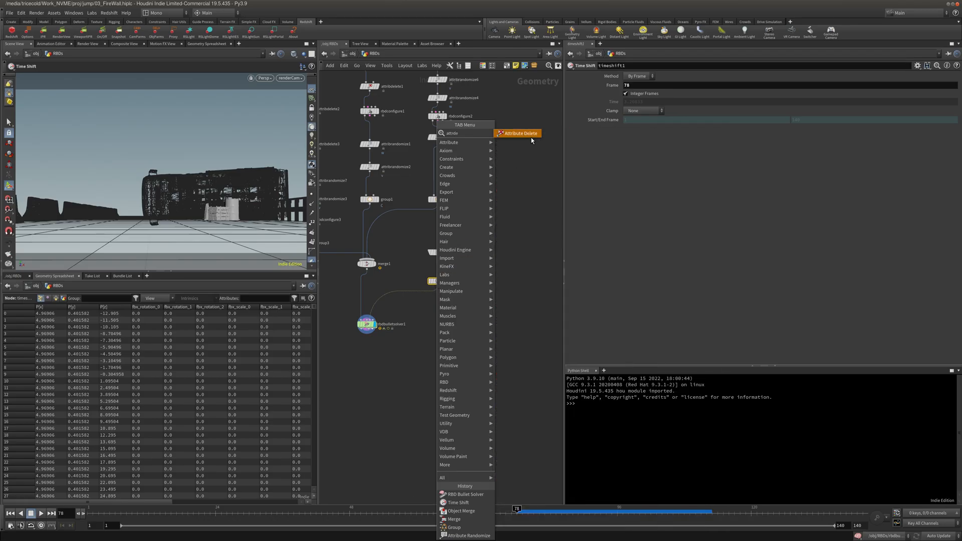
pyautogui.click(531, 135)
pyautogui.click(429, 291)
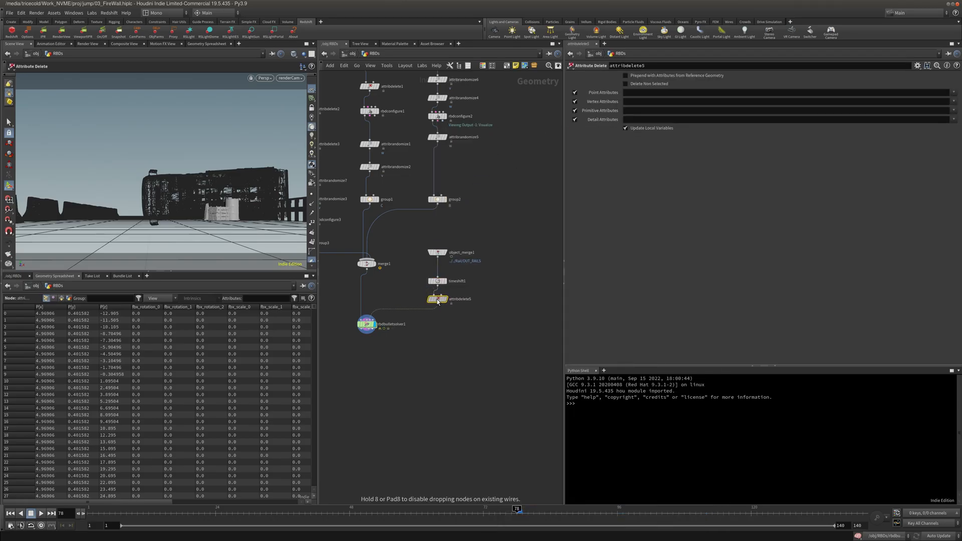
# Step: Delete all point, primitive and detail attributes of the colliders with the * wildcard and check the node's information
pyautogui.click(953, 92)
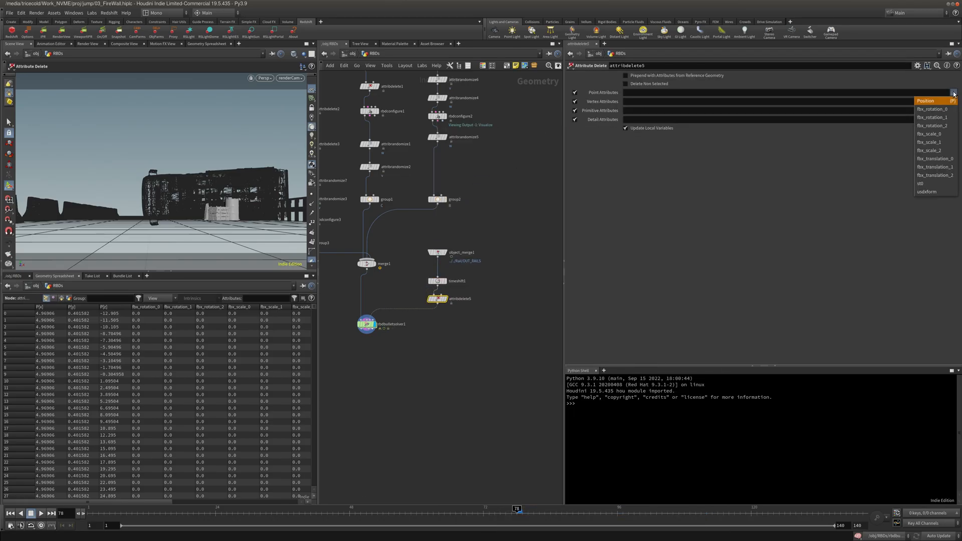
pyautogui.click(853, 95)
pyautogui.click(822, 93)
pyautogui.write('*')
pyautogui.press('Return')
pyautogui.click(954, 111)
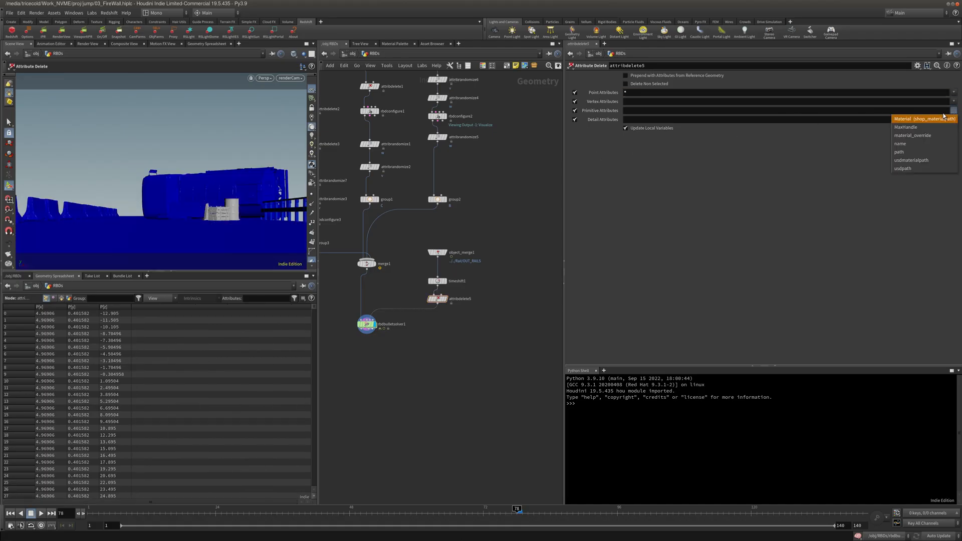
pyautogui.click(741, 133)
pyautogui.click(650, 110)
pyautogui.click(647, 120)
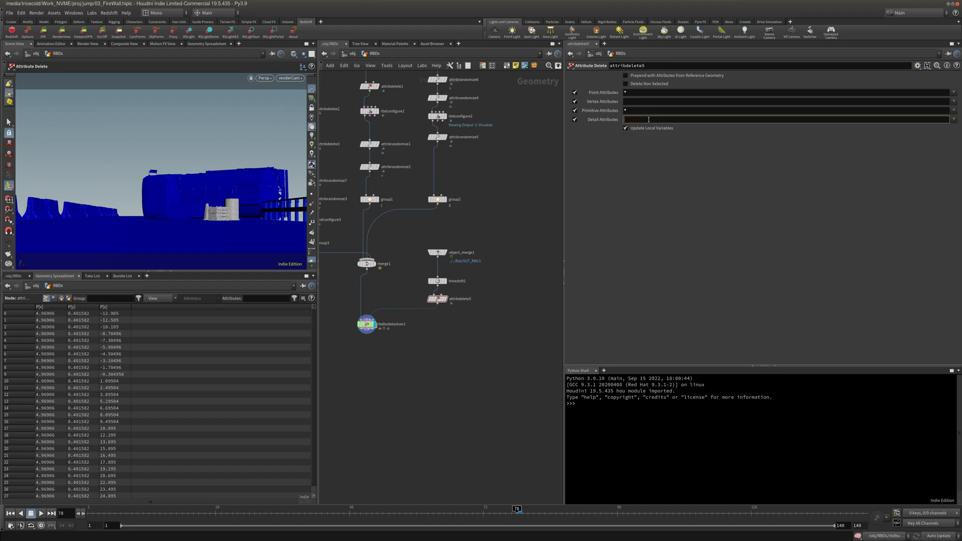
pyautogui.press('Return')
pyautogui.middleClick(436, 303)
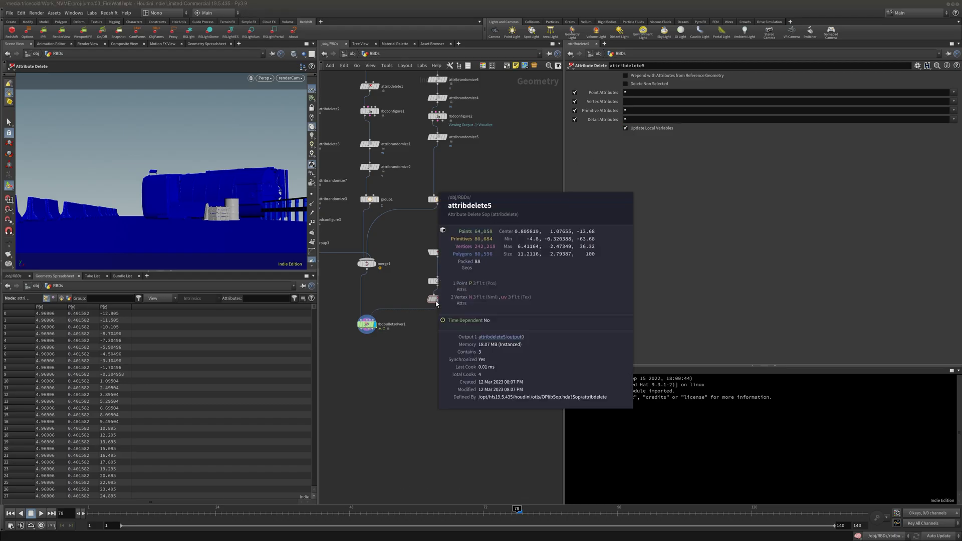
# Step: Insert an Unpack node after the collider's Attribute Delete, select the Bullet Solver and move it further down
pyautogui.press('Tab')
pyautogui.write('un')
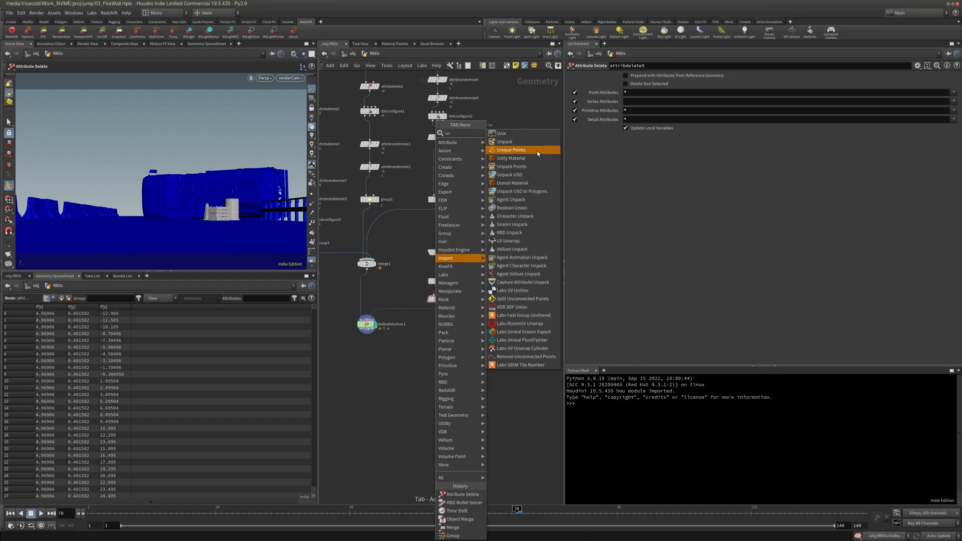
pyautogui.press('Escape')
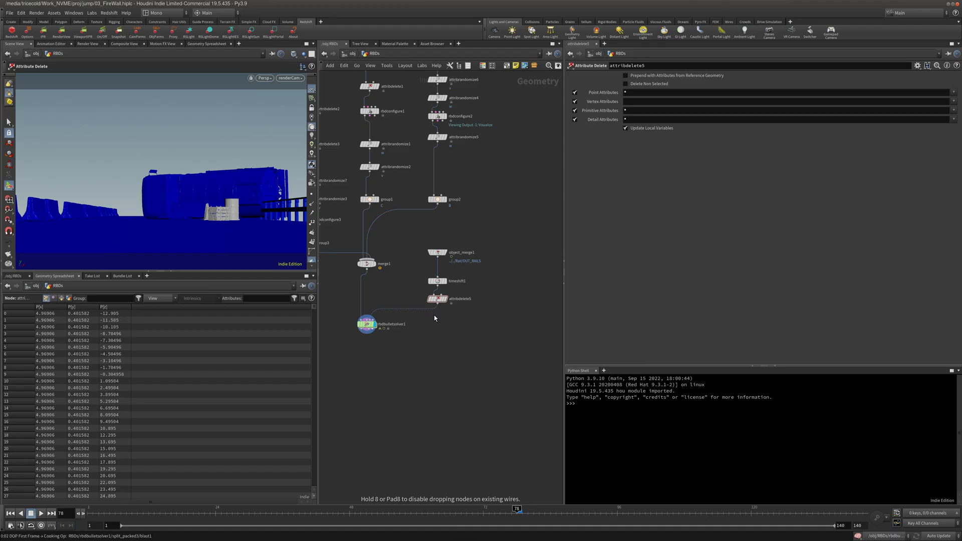
pyautogui.click(434, 319)
pyautogui.click(369, 326)
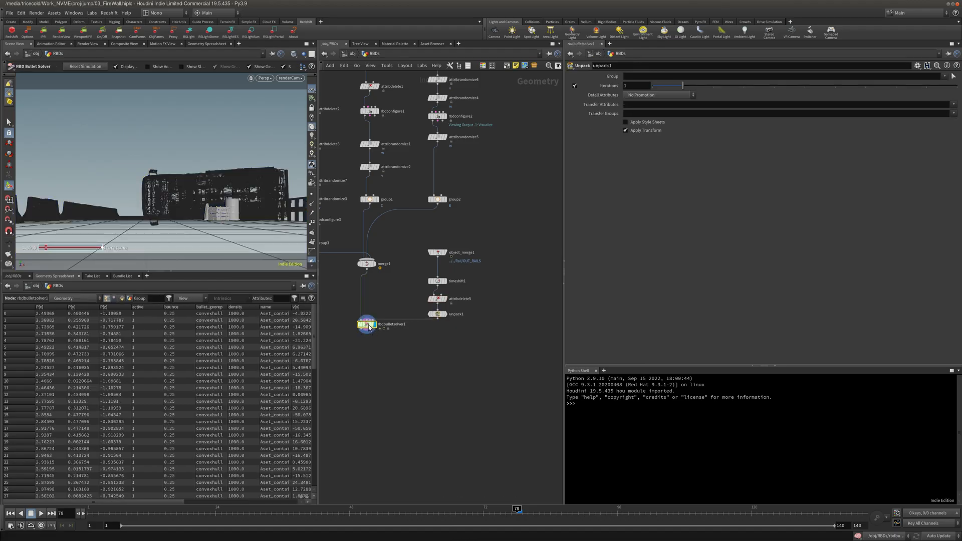
pyautogui.moveTo(369, 329); pyautogui.dragTo(369, 343)
# Step: Play the simulation with the unpacked colliders, return to the start and replay it
pyautogui.click(42, 514)
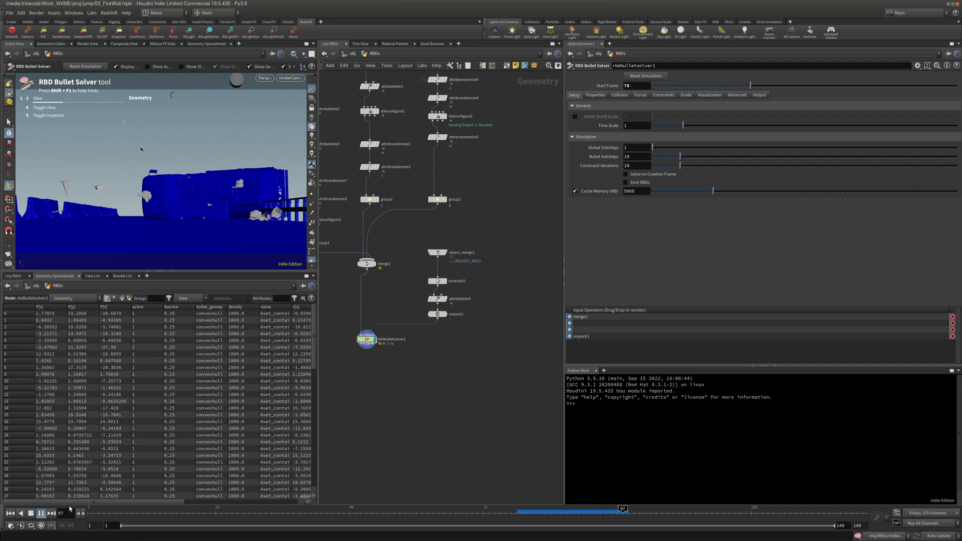
pyautogui.click(41, 513)
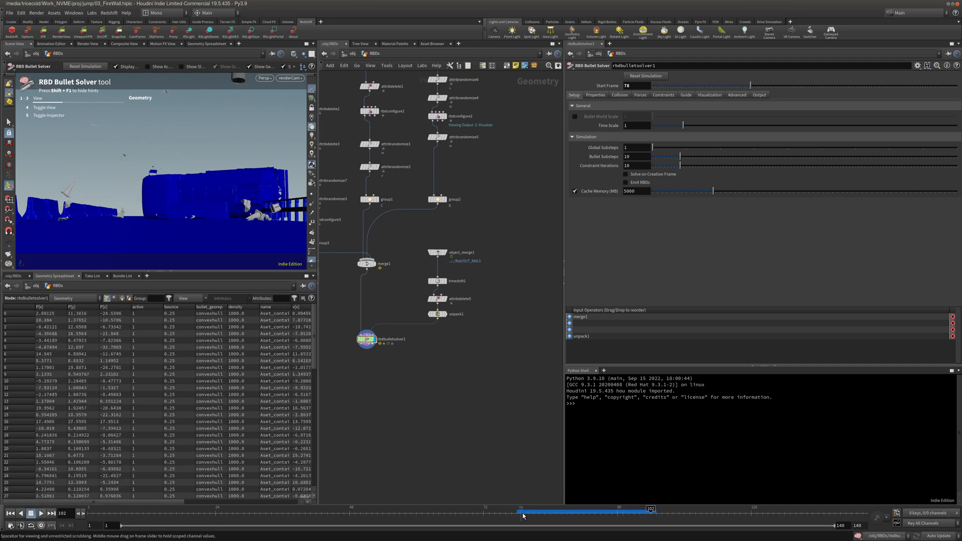
pyautogui.click(520, 511)
pyautogui.click(41, 513)
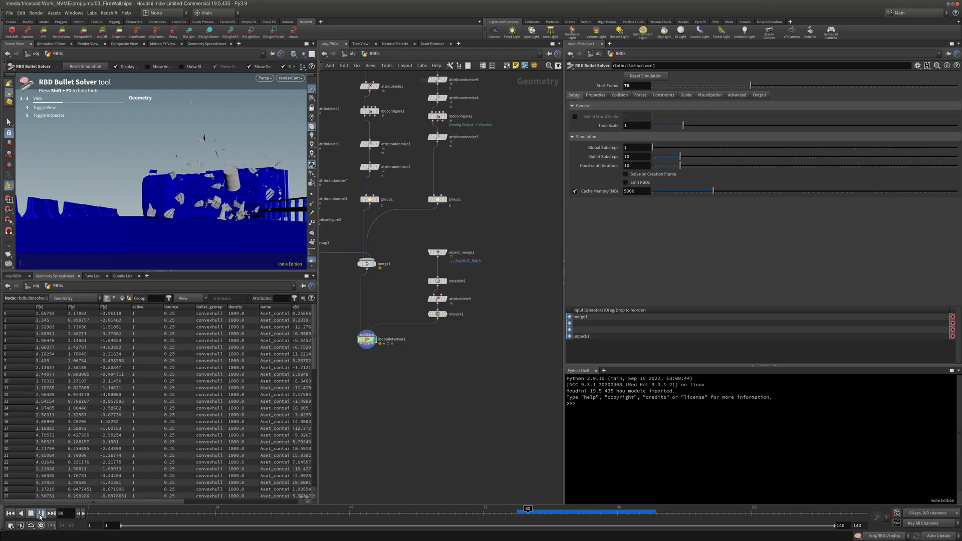
# Step: Stop the playback, return to the first frame and save the scene under the new name 04_RBDs.hiplc
pyautogui.click(41, 515)
pyautogui.click(11, 514)
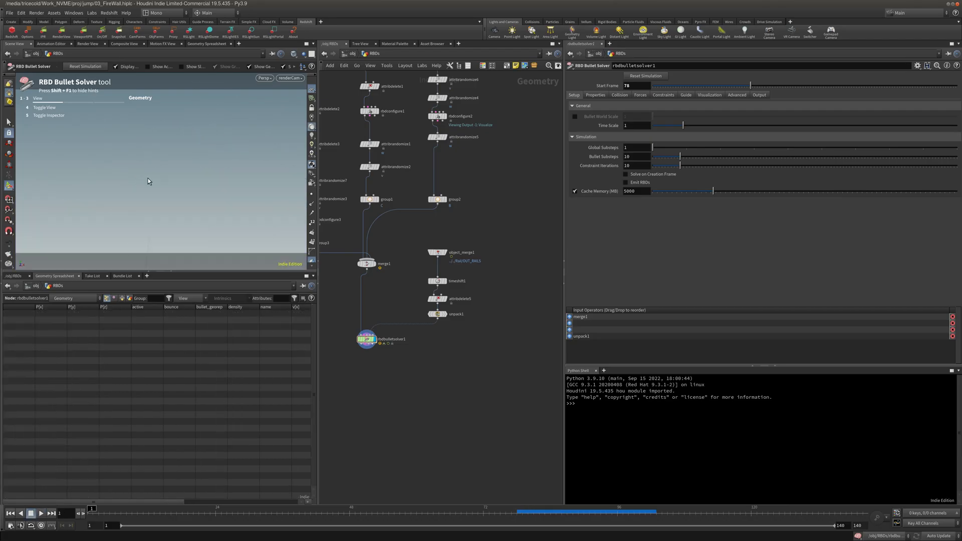
pyautogui.click(9, 12)
pyautogui.click(30, 77)
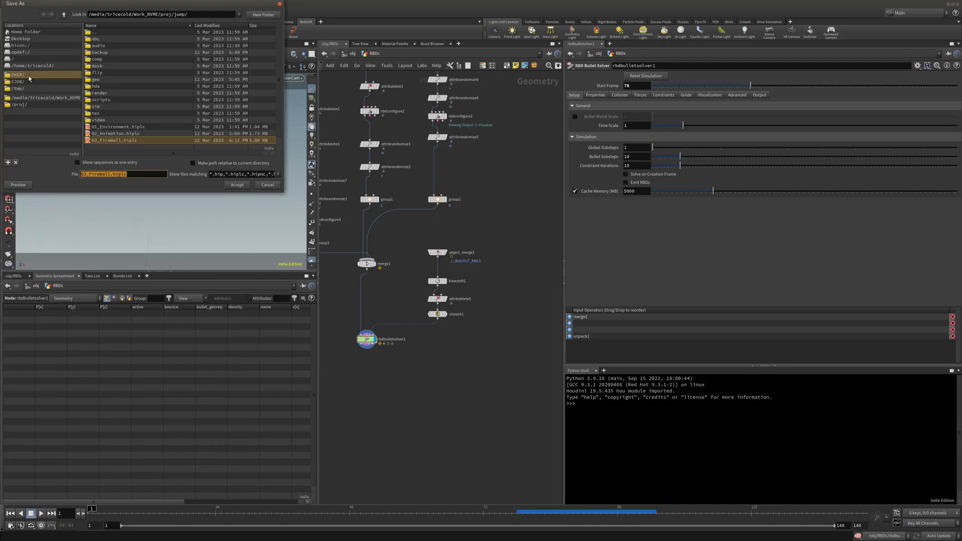
pyautogui.click(94, 174)
pyautogui.press('Delete')
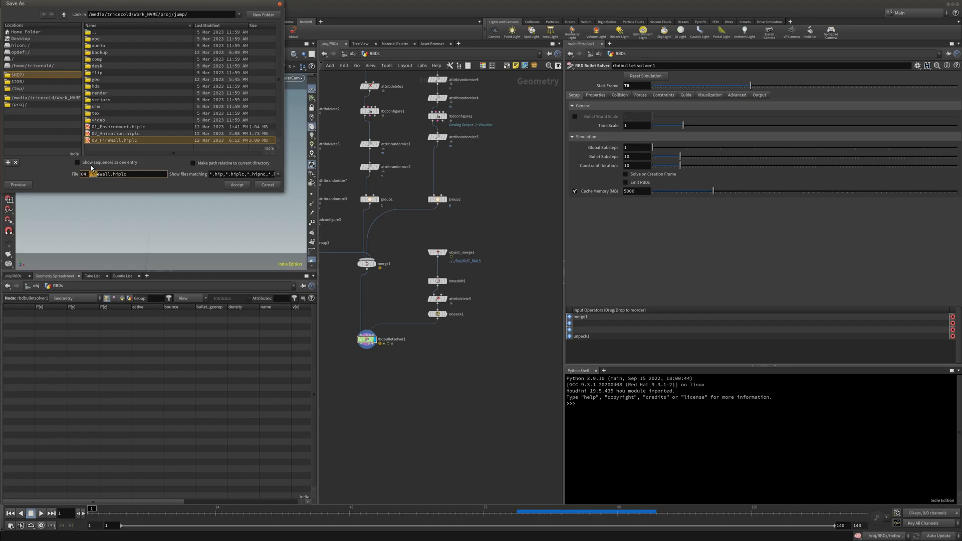
pyautogui.write('RBDs')
pyautogui.click(235, 185)
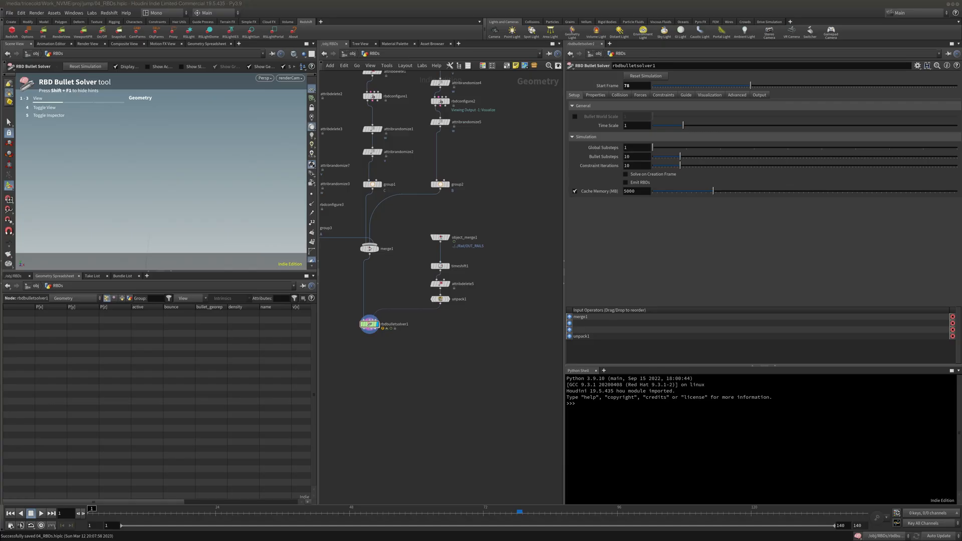
# Step: Paste the RBDs_01 File Cache node under the RBD Bullet Solver and remove the $FCache variable from its base folder
pyautogui.moveTo(378, 367); pyautogui.dragTo(368, 332, button='middle')
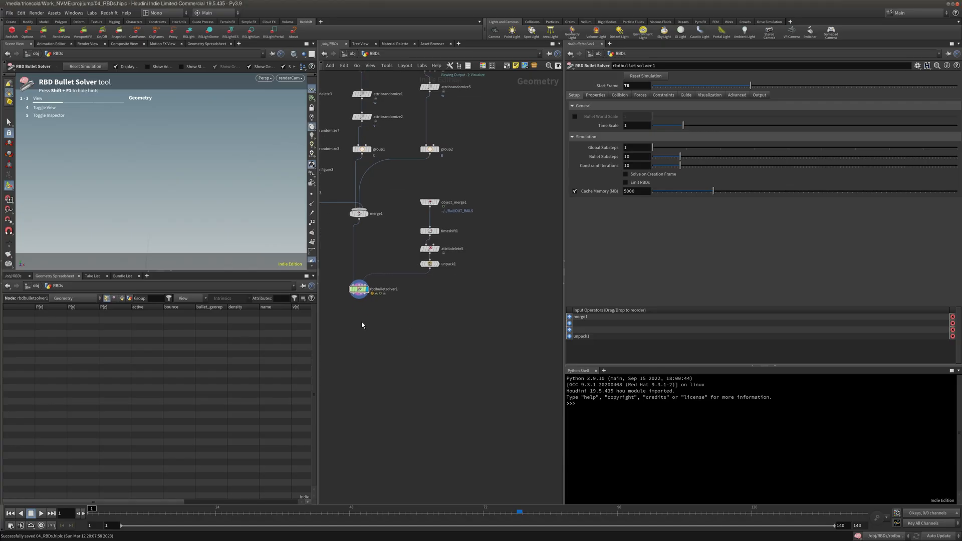
pyautogui.hotkey('ctrl', 'v')
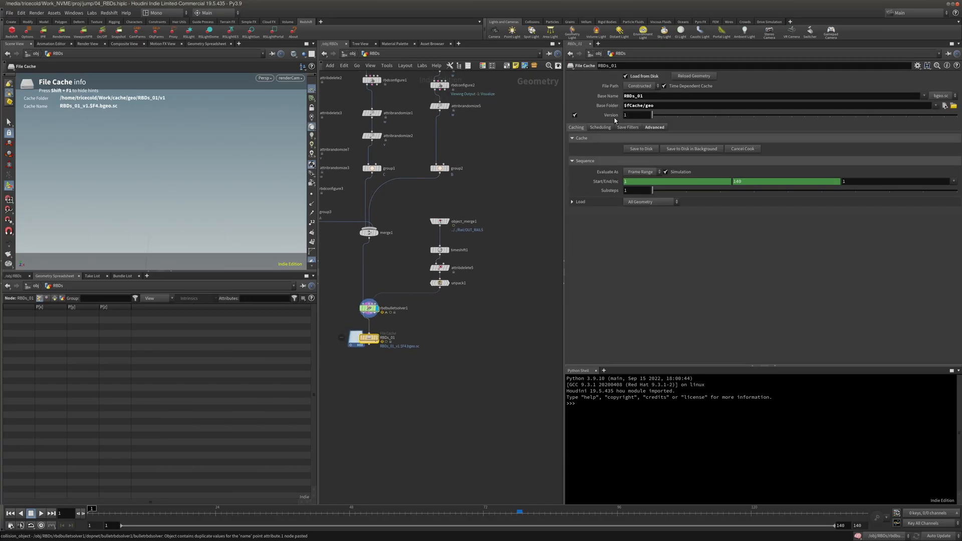
pyautogui.press('BackSpace')
# Step: Set the update mode to Manual and copy the fireWall_SIM File Cache node from the FireWall network
pyautogui.click(945, 536)
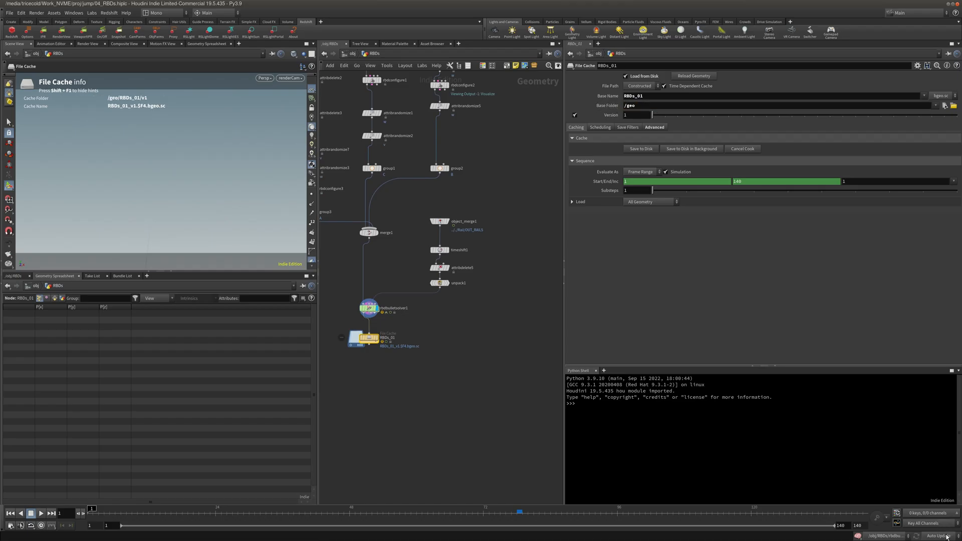
pyautogui.click(943, 532)
pyautogui.click(353, 54)
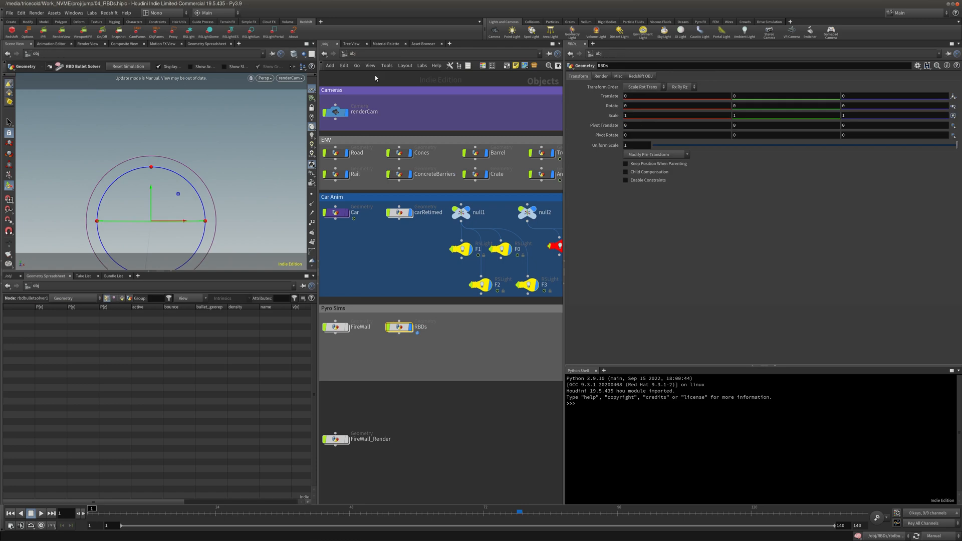
pyautogui.moveTo(391, 258); pyautogui.dragTo(417, 251, button='middle')
pyautogui.doubleClick(377, 319)
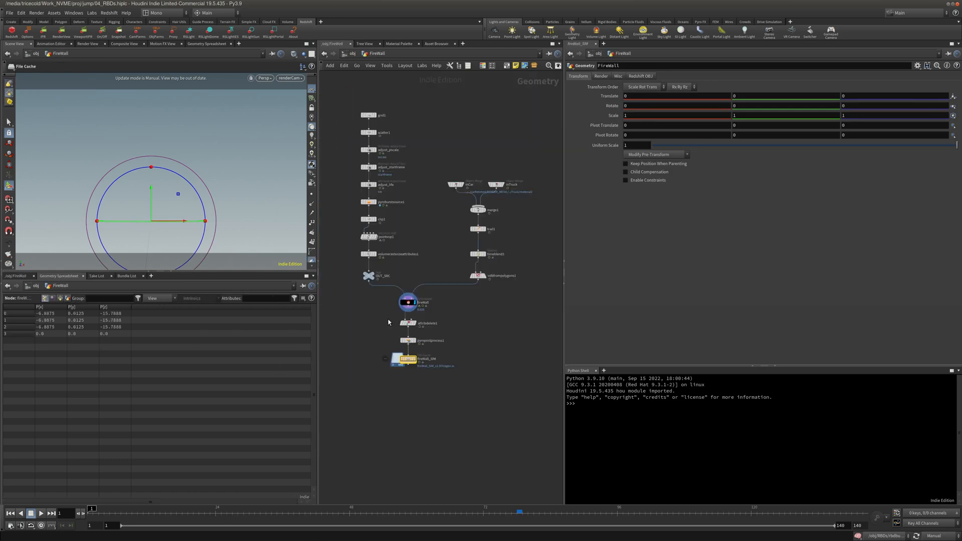
pyautogui.hotkey('ctrl', 'c')
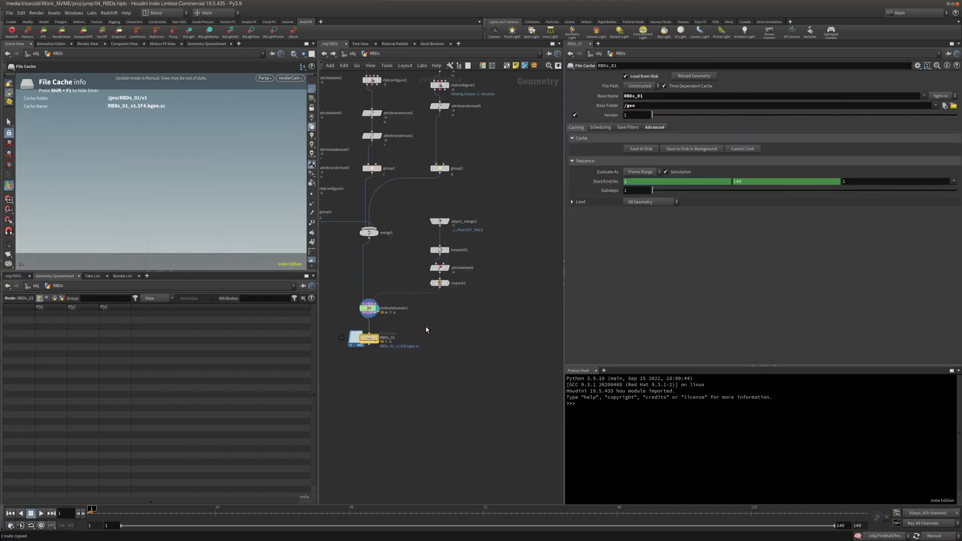
# Step: Paste the fireWall_SIM File Cache into the RBDs network and connect it under the solver in place of RBDs_01
pyautogui.hotkey('ctrl', 'v')
pyautogui.doubleClick(677, 106)
pyautogui.click(524, 135)
pyautogui.click(351, 53)
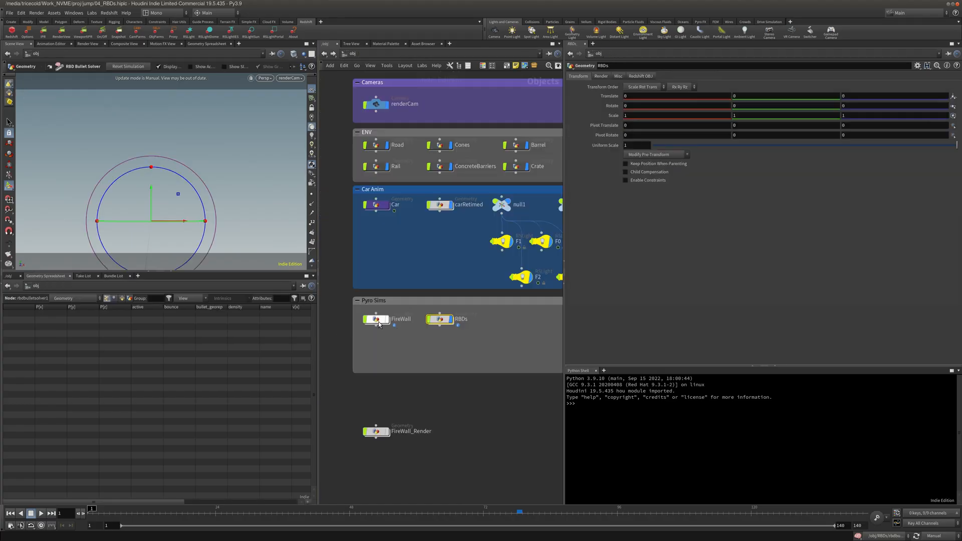
pyautogui.moveTo(383, 323)
pyautogui.doubleClick(444, 320)
pyautogui.hotkey('ctrl', 'v')
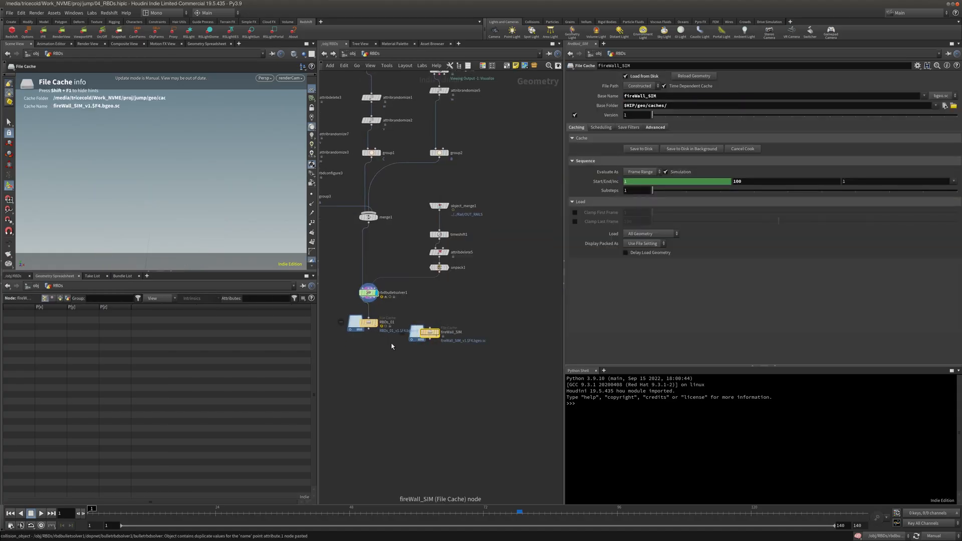
pyautogui.press('Delete')
pyautogui.moveTo(420, 330); pyautogui.dragTo(369, 300)
# Step: Rename the pasted File Cache node RBDs_SIM, display it and set its base name to RBDs_SIM
pyautogui.doubleClick(393, 326)
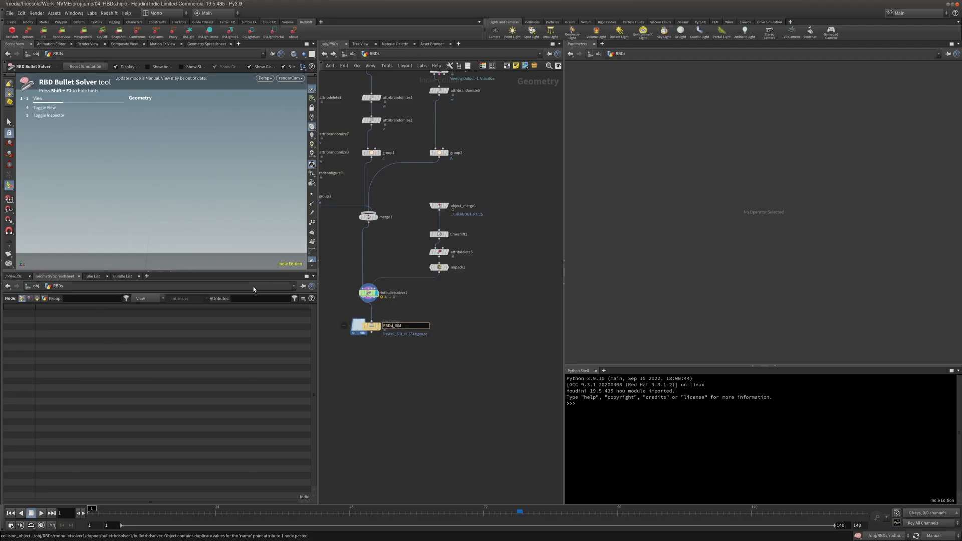
pyautogui.press('Return')
pyautogui.click(371, 326)
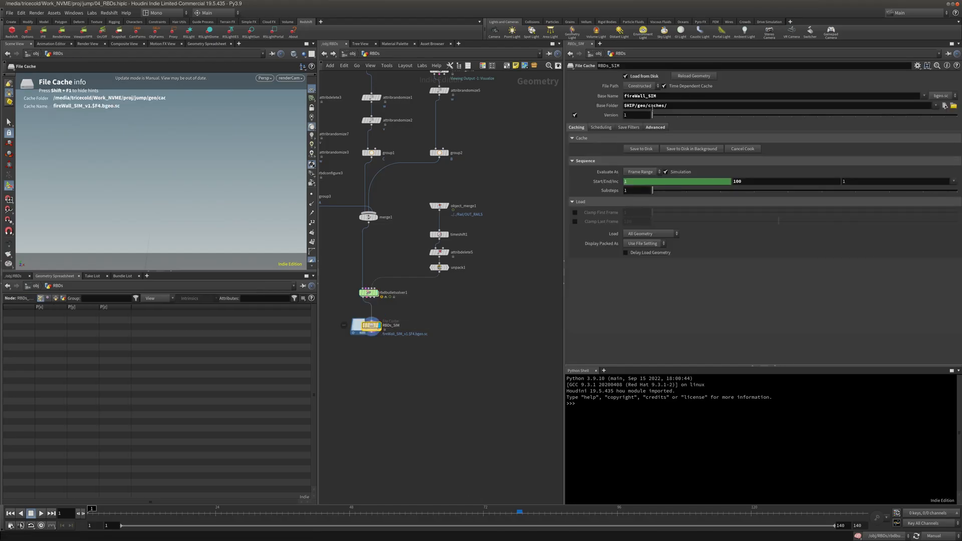
pyautogui.press('BackSpace')
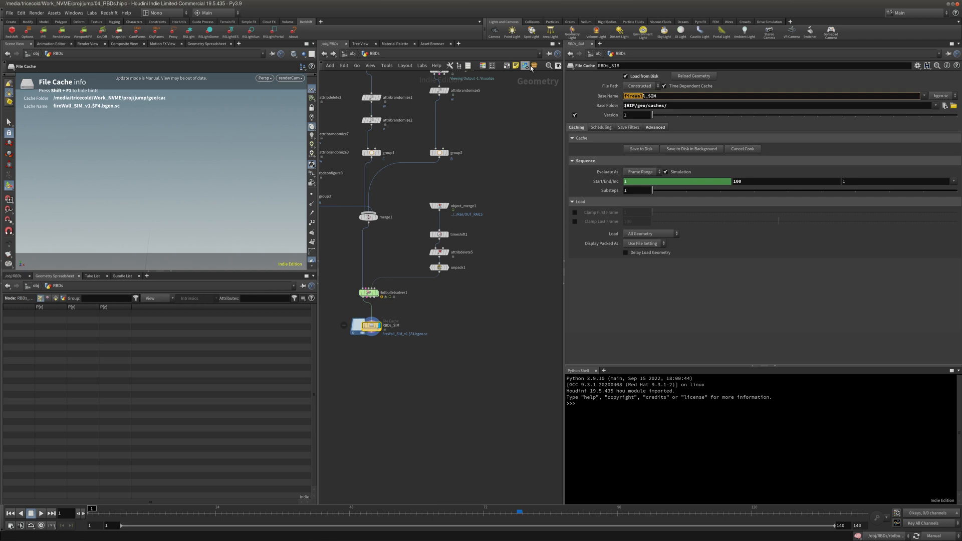
pyautogui.write('RBDs')
pyautogui.moveTo(499, 171); pyautogui.dragTo(510, 160, button='middle')
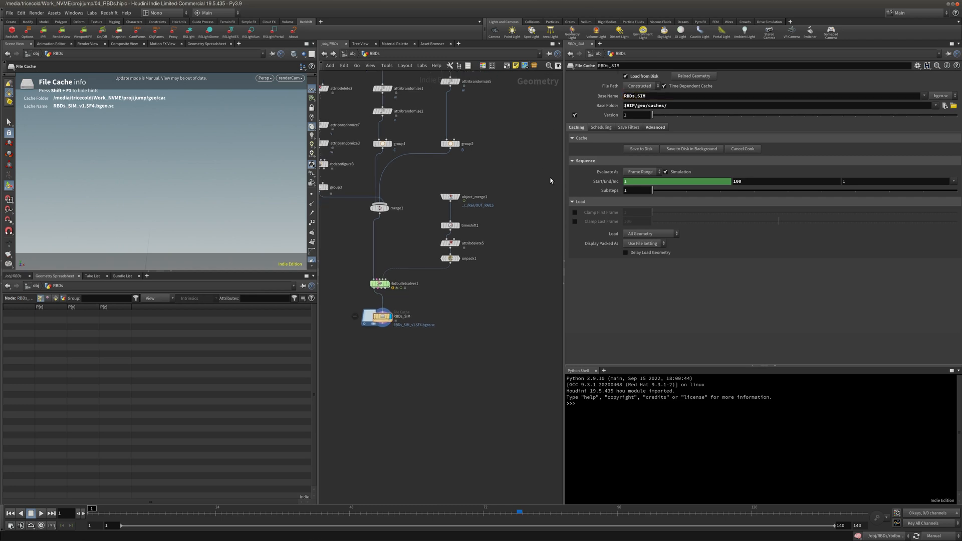
# Step: Remove the channels from the RBDs_SIM frame range, set it to 78–140 and save the cache to disk
pyautogui.rightClick(674, 186)
pyautogui.click(692, 273)
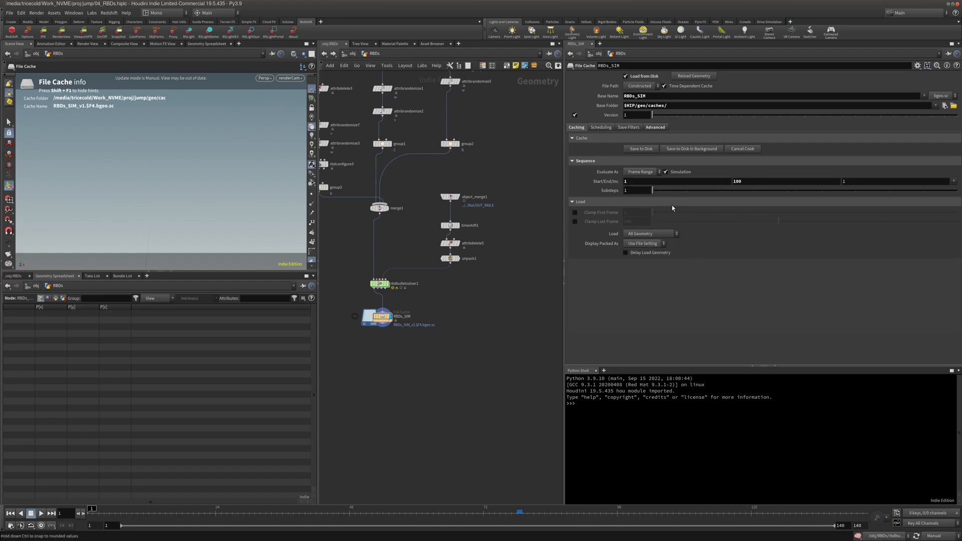
pyautogui.click(669, 181)
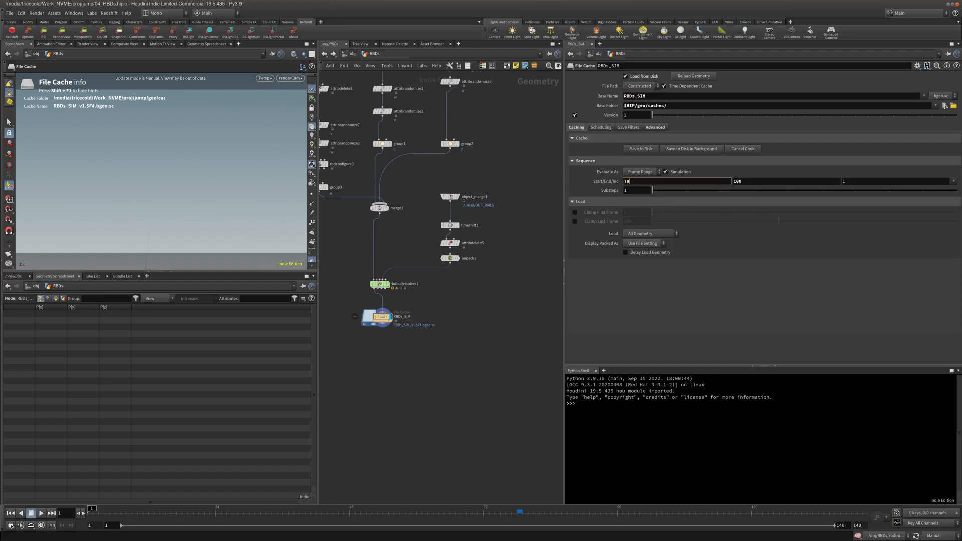
pyautogui.click(756, 183)
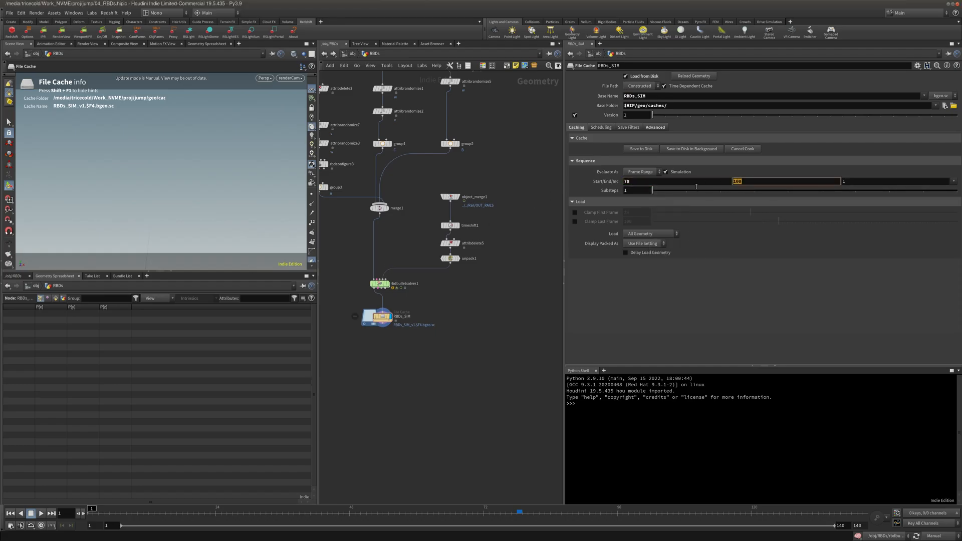
pyautogui.write('140')
pyautogui.press('Return')
pyautogui.moveTo(380, 321); pyautogui.dragTo(377, 324)
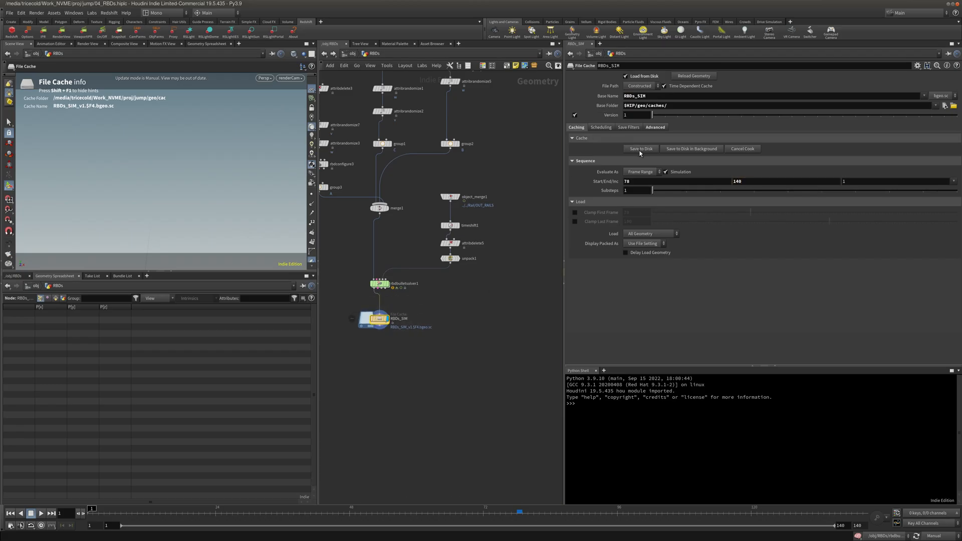
pyautogui.click(637, 150)
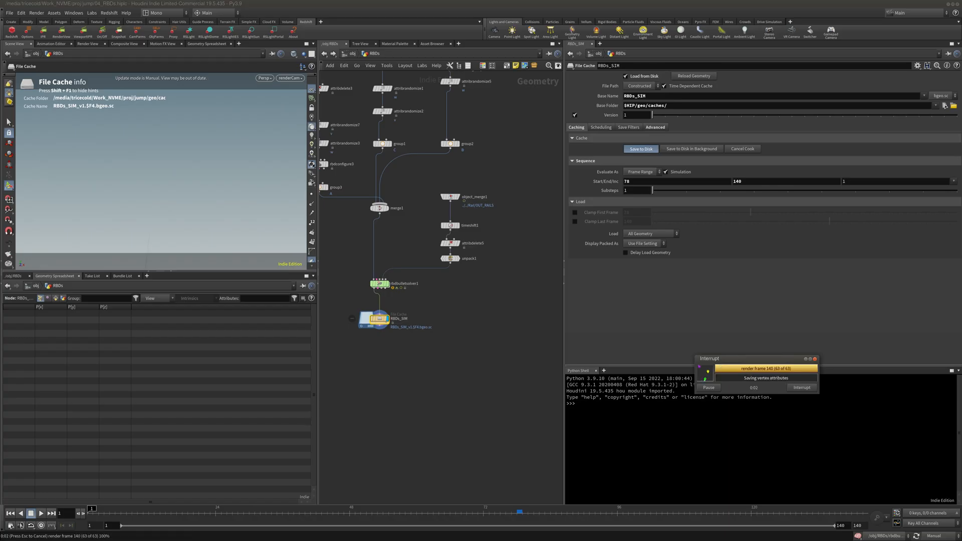
# Step: Restore Auto Update and play the cached simulation from frame 78, returning to the first frame at the end
pyautogui.click(518, 512)
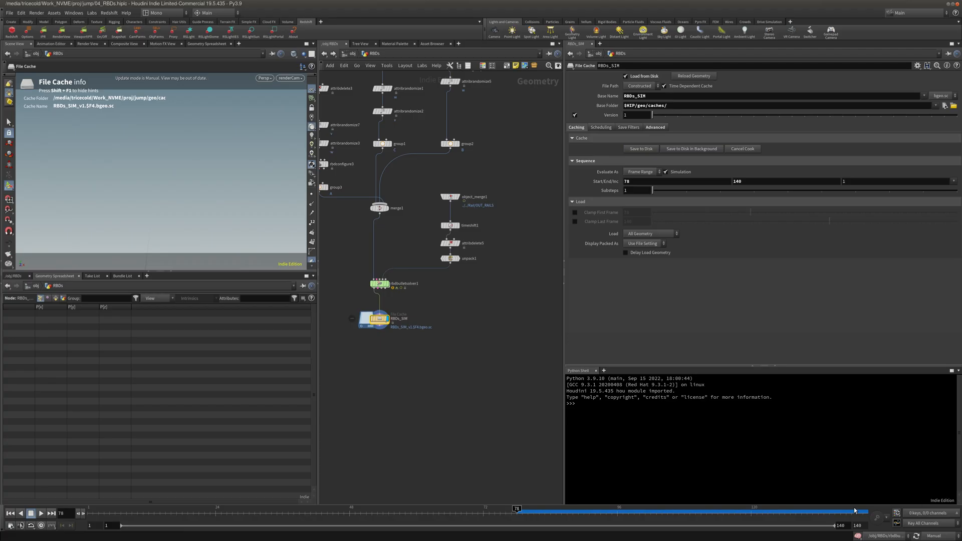
pyautogui.click(935, 536)
pyautogui.click(935, 517)
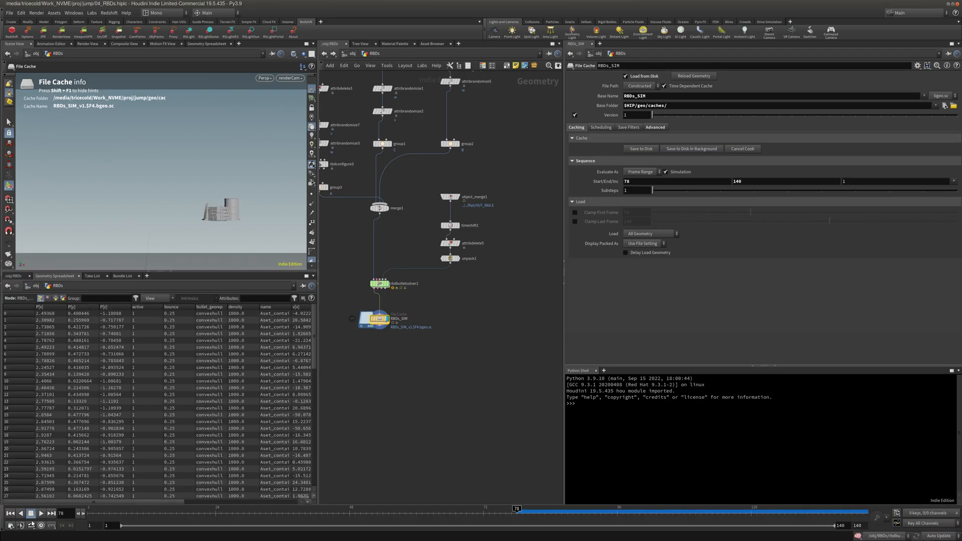
pyautogui.click(41, 514)
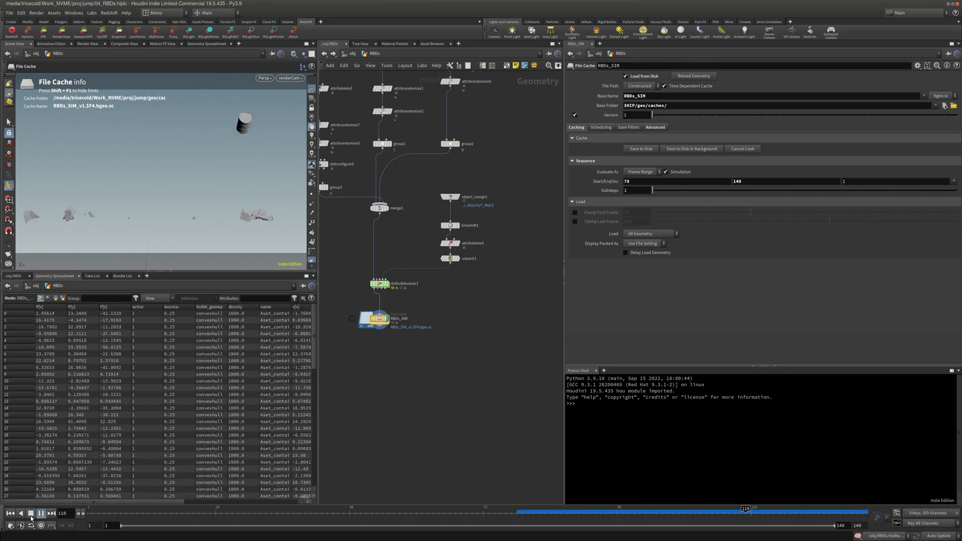
pyautogui.click(31, 515)
pyautogui.click(9, 513)
# Step: Examine the RBD Bullet Solver's outputs and straighten the RBDs_SIM File Cache node beneath it
pyautogui.moveTo(465, 324); pyautogui.dragTo(482, 320, button='middle')
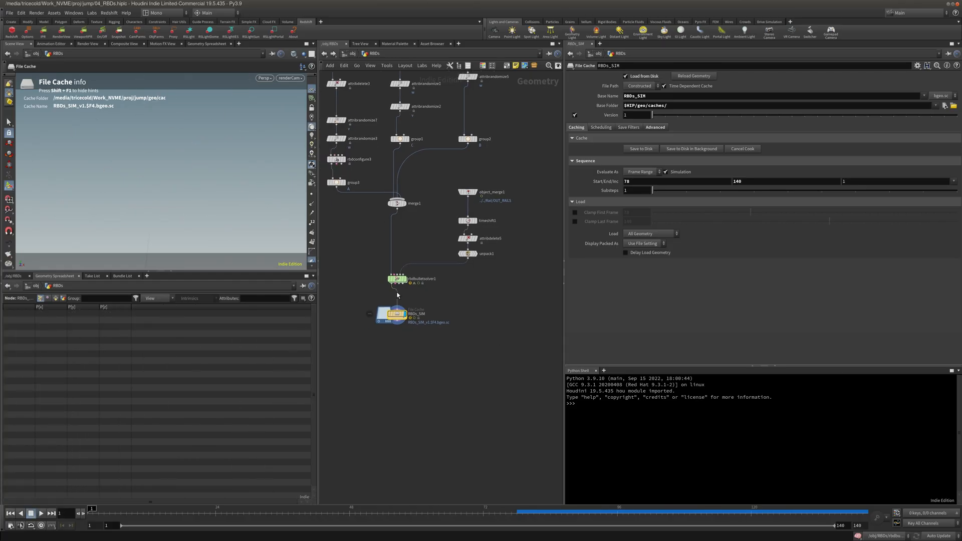
pyautogui.scroll(4, 412, 299)
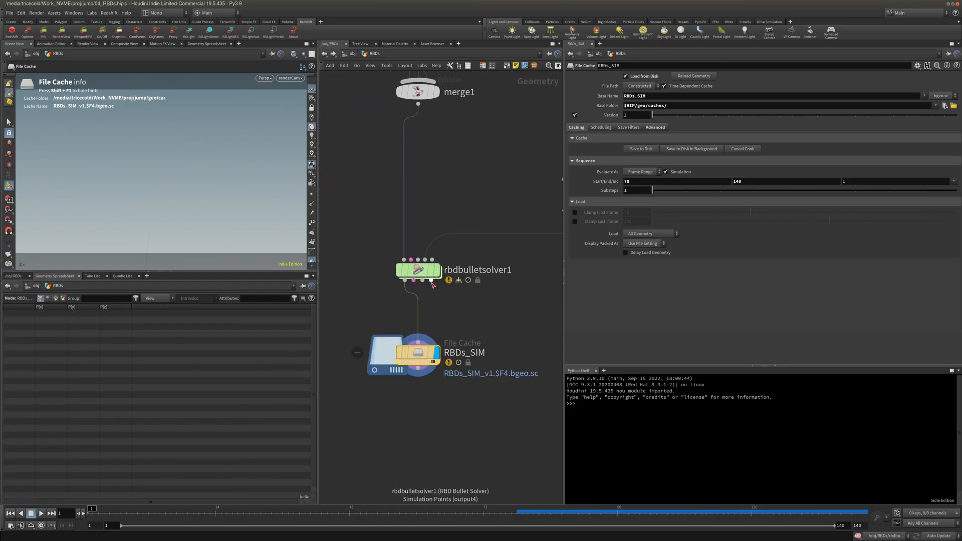
pyautogui.scroll(-3, 430, 286)
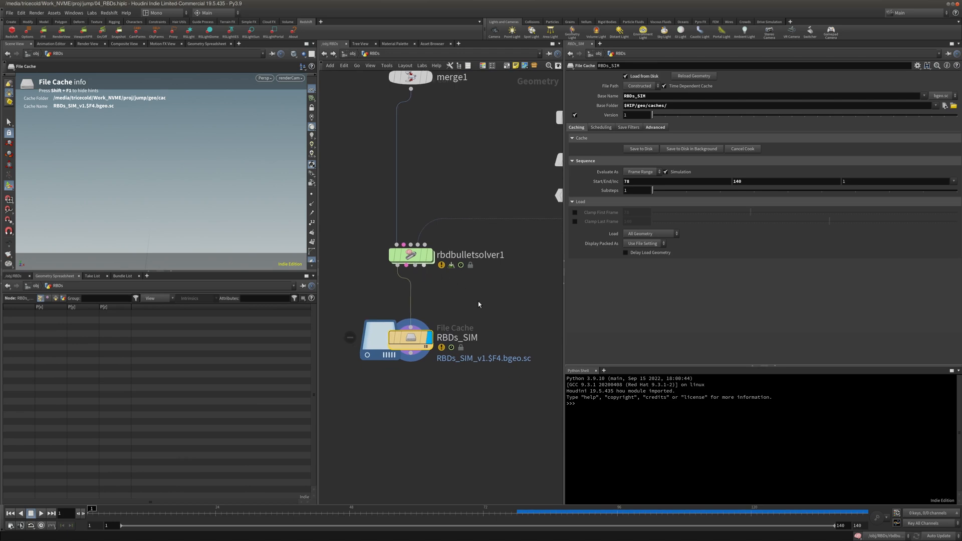
pyautogui.middleClick(434, 330)
pyautogui.moveTo(434, 330); pyautogui.dragTo(435, 343)
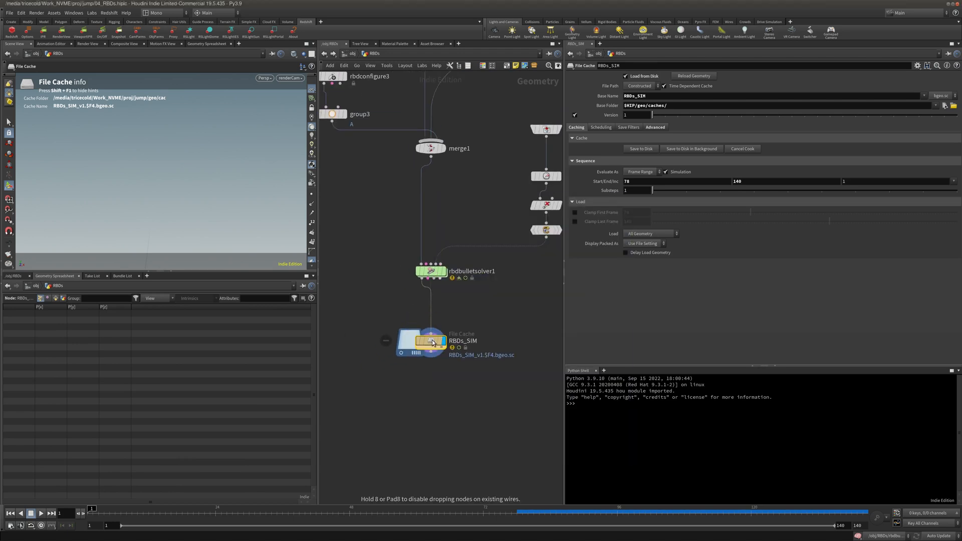
# Step: Go to frame 78 and step one frame back and forward to check where the cached pieces start
pyautogui.click(516, 512)
pyautogui.moveTo(488, 427); pyautogui.dragTo(483, 432, button='middle')
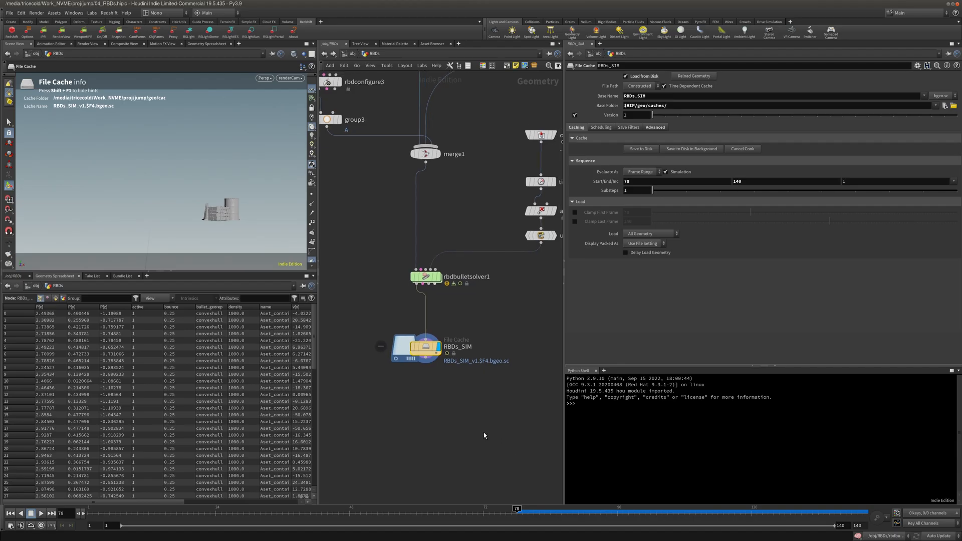
pyautogui.press('Left')
pyautogui.press('Right')
pyautogui.moveTo(476, 377); pyautogui.dragTo(461, 381, button='middle')
pyautogui.scroll(-1, 461, 382)
# Step: Display merge1 at frame 78 and examine the fractured crate and barrel up close
pyautogui.click(425, 165)
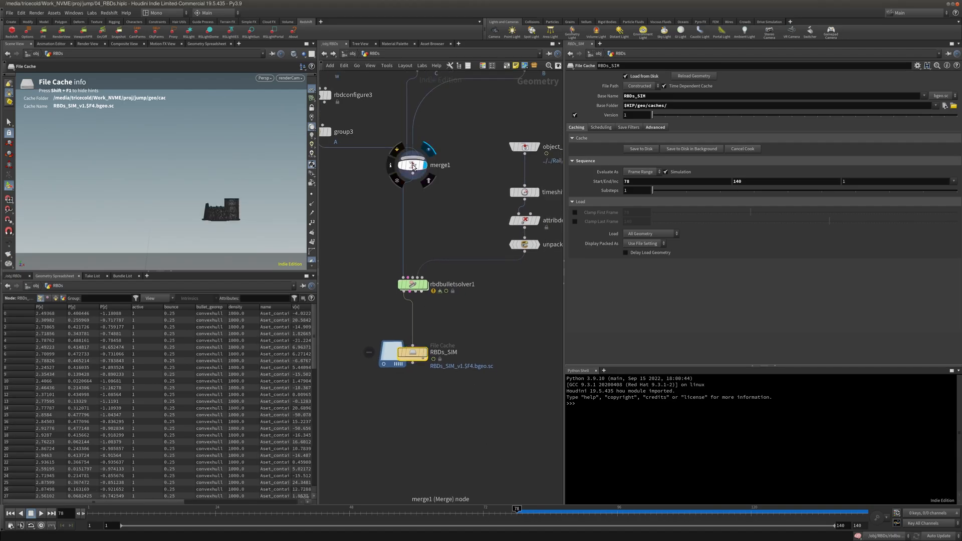
pyautogui.click(415, 165)
pyautogui.moveTo(445, 210); pyautogui.dragTo(441, 202, button='middle')
pyautogui.press('Escape')
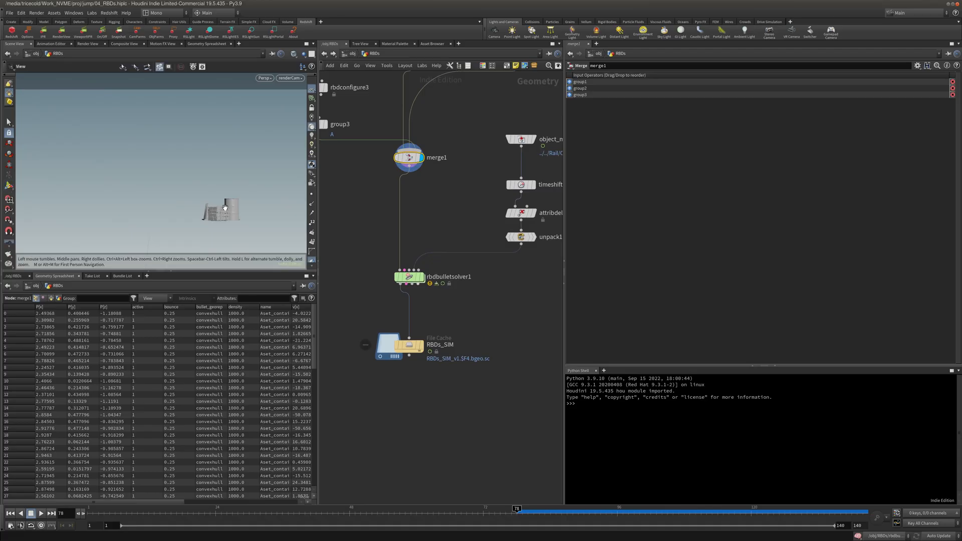
pyautogui.scroll(5, 216, 205)
pyautogui.moveTo(217, 201)
pyautogui.keyDown('alt'); pyautogui.mouseDown()
pyautogui.moveTo(180, 203)
pyautogui.moveTo(203, 206)
pyautogui.mouseUp(); pyautogui.keyUp('alt')
pyautogui.keyDown('alt'); pyautogui.moveTo(203, 205); pyautogui.dragTo(236, 127, button='middle'); pyautogui.keyUp('alt')
# Step: Display the RBDs_SIM cache again and look through renderCam at frame 78
pyautogui.click(424, 346)
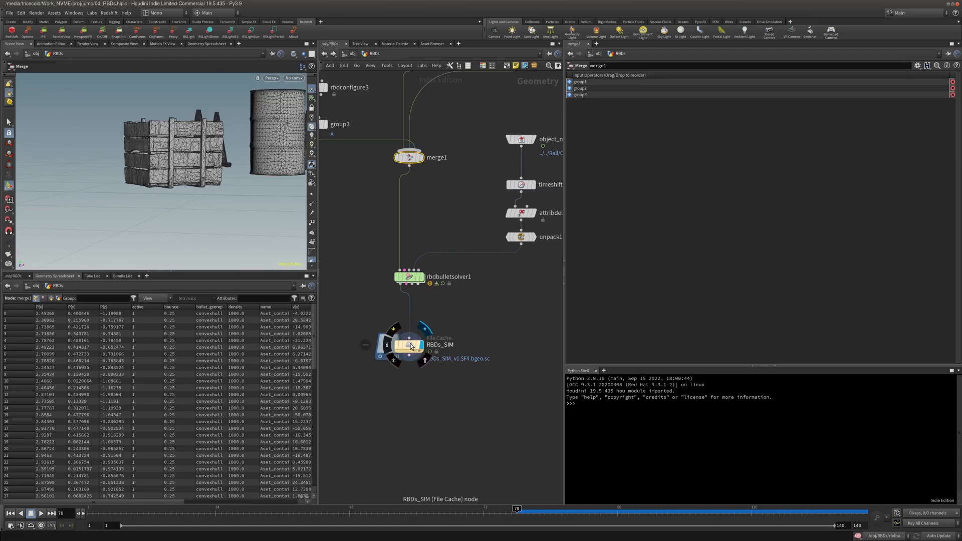
pyautogui.click(410, 346)
pyautogui.click(294, 78)
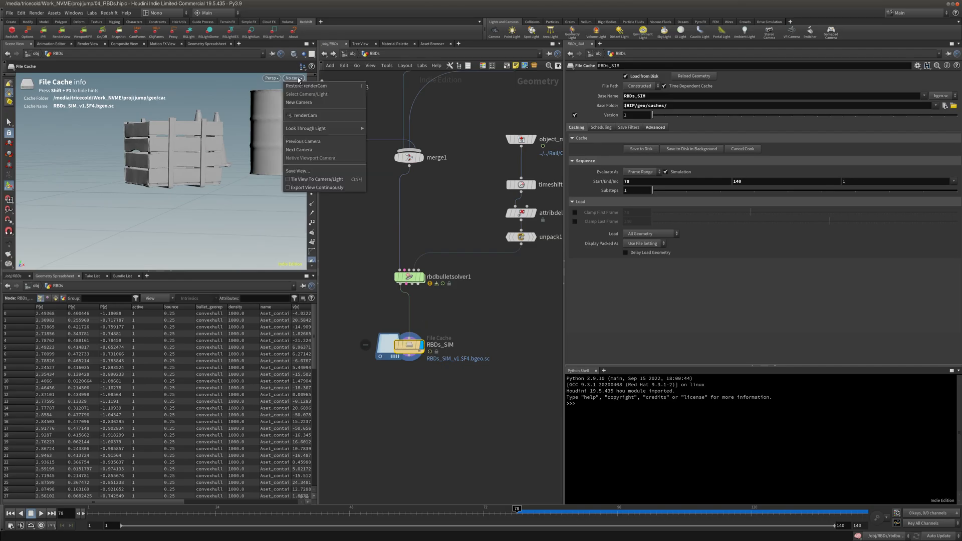
pyautogui.click(316, 119)
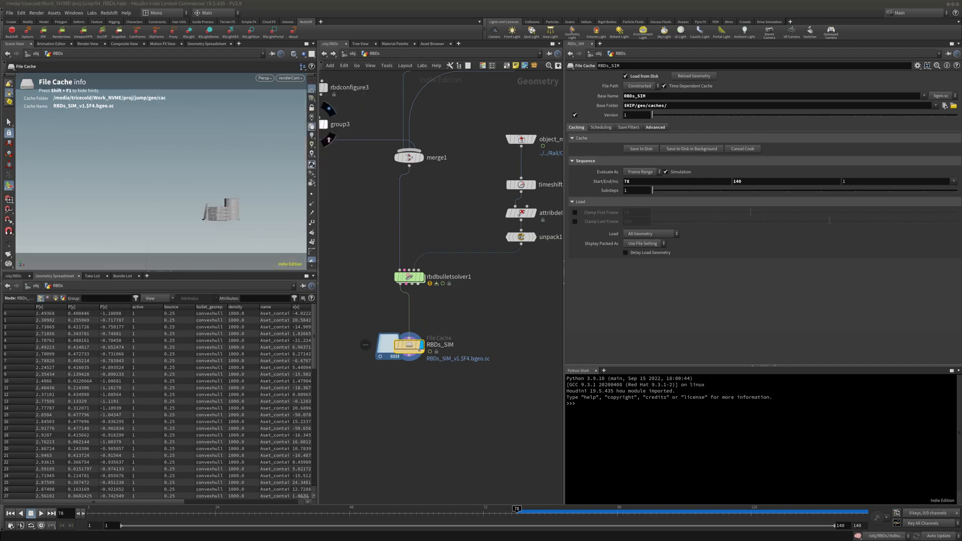
pyautogui.click(515, 513)
pyautogui.click(518, 513)
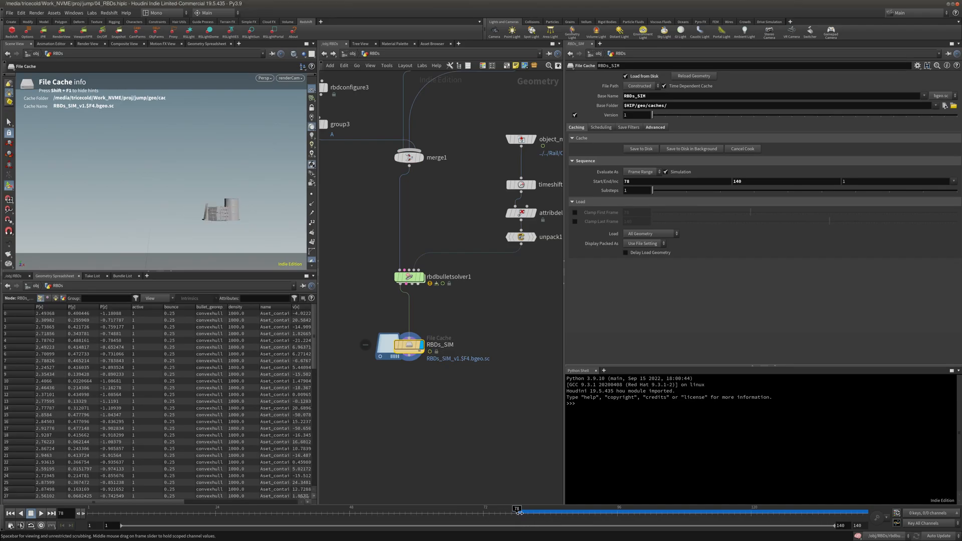
pyautogui.moveTo(431, 407); pyautogui.dragTo(420, 375, button='middle')
pyautogui.press('Tab')
pyautogui.write('ti')
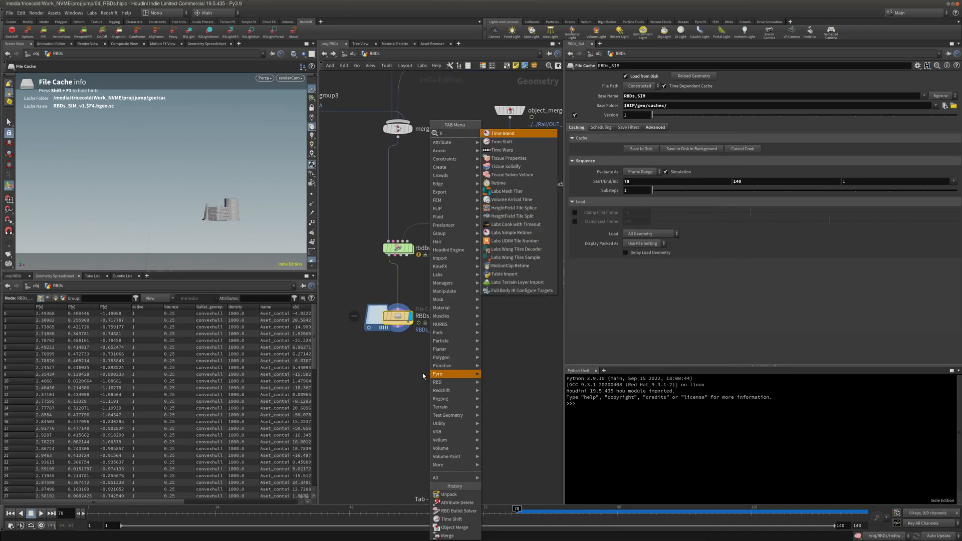
pyautogui.write('mes')
pyautogui.click(516, 134)
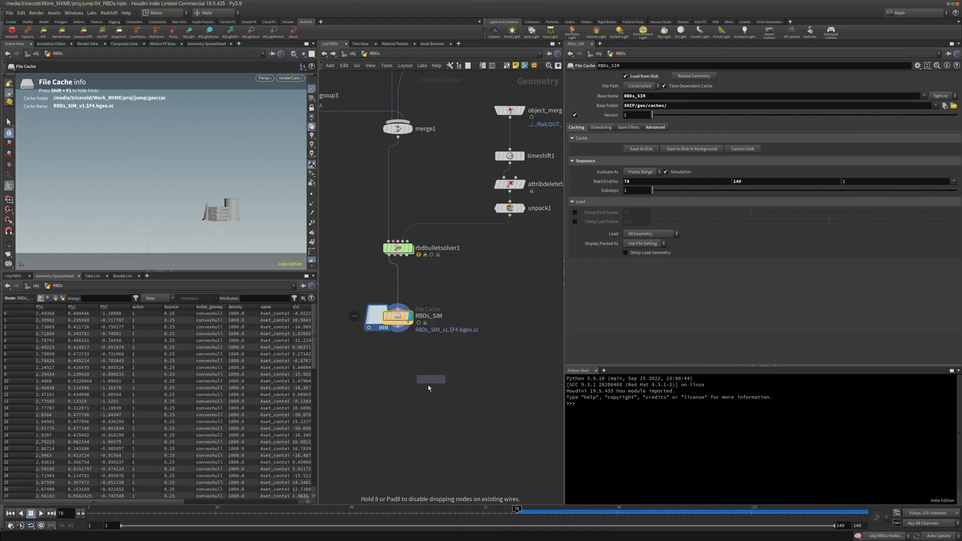
pyautogui.click(429, 388)
# Step: Enable Clamp First Frame at 78 on the RBDs_SIM File Cache and delete the unconnected Time Shift node
pyautogui.click(383, 327)
pyautogui.click(575, 212)
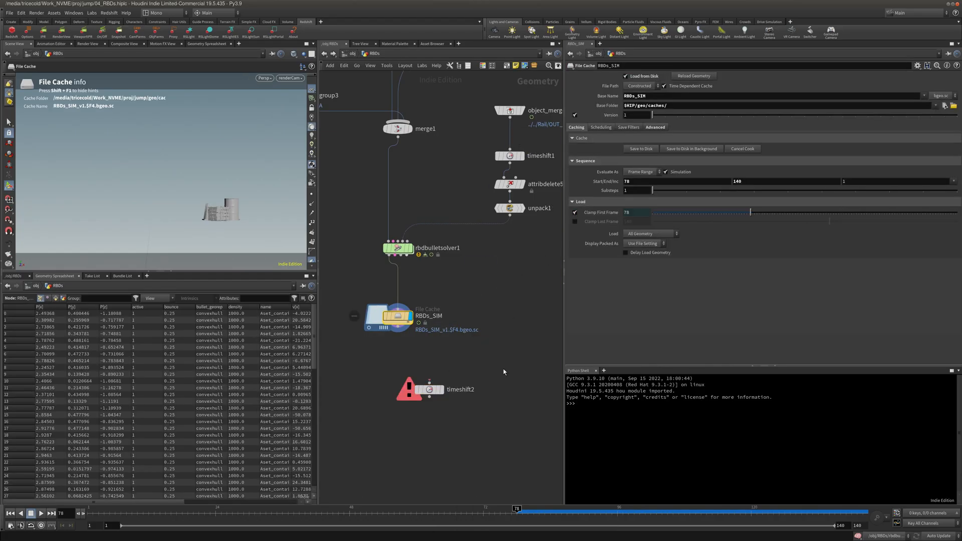
pyautogui.click(430, 389)
pyautogui.press('Delete')
pyautogui.click(409, 325)
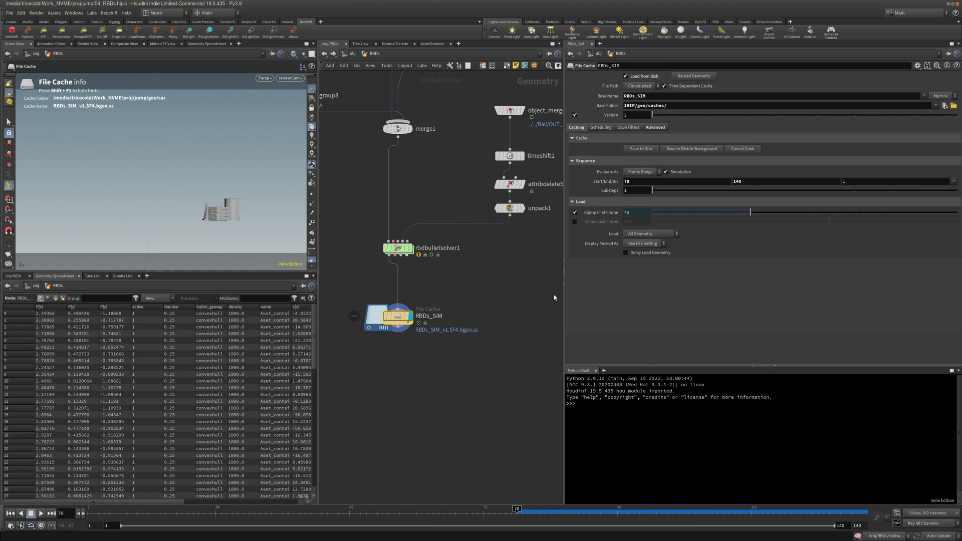
pyautogui.moveTo(517, 517)
pyautogui.mouseDown()
pyautogui.moveTo(428, 517)
pyautogui.moveTo(517, 517)
pyautogui.mouseUp()
# Step: Copy the Retime node from the carRetimed object and paste it beneath RBDs_SIM in the RBDs network
pyautogui.moveTo(416, 413); pyautogui.dragTo(417, 397, button='middle')
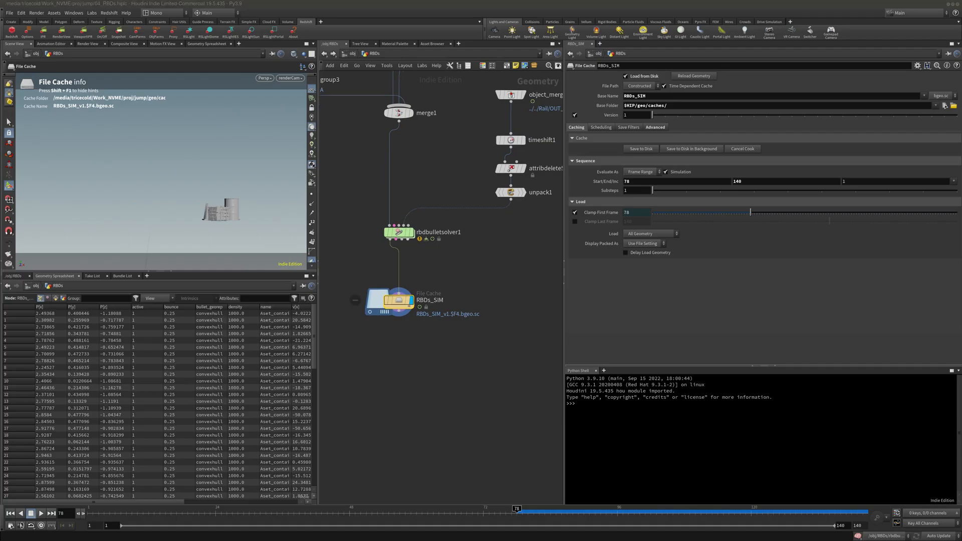
pyautogui.moveTo(410, 360); pyautogui.dragTo(401, 358, button='middle')
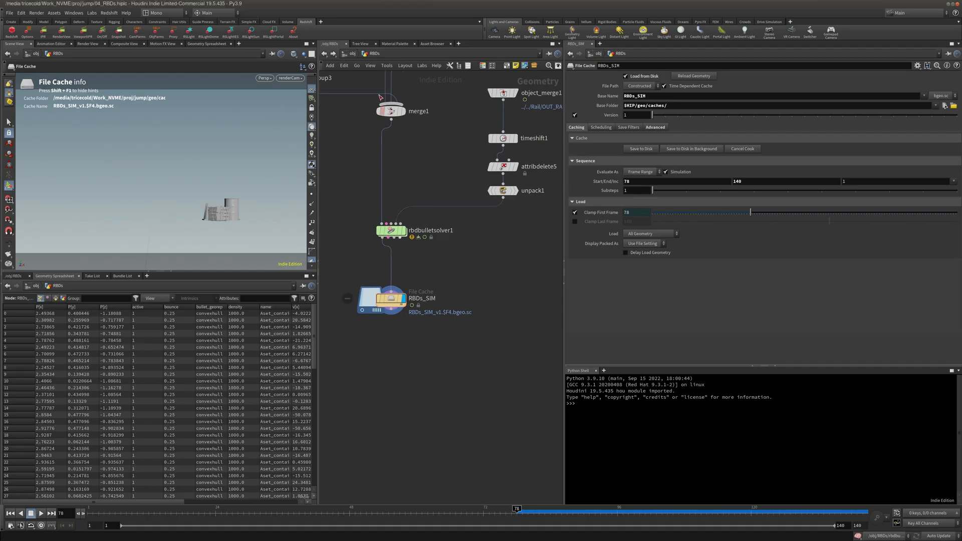
pyautogui.click(352, 54)
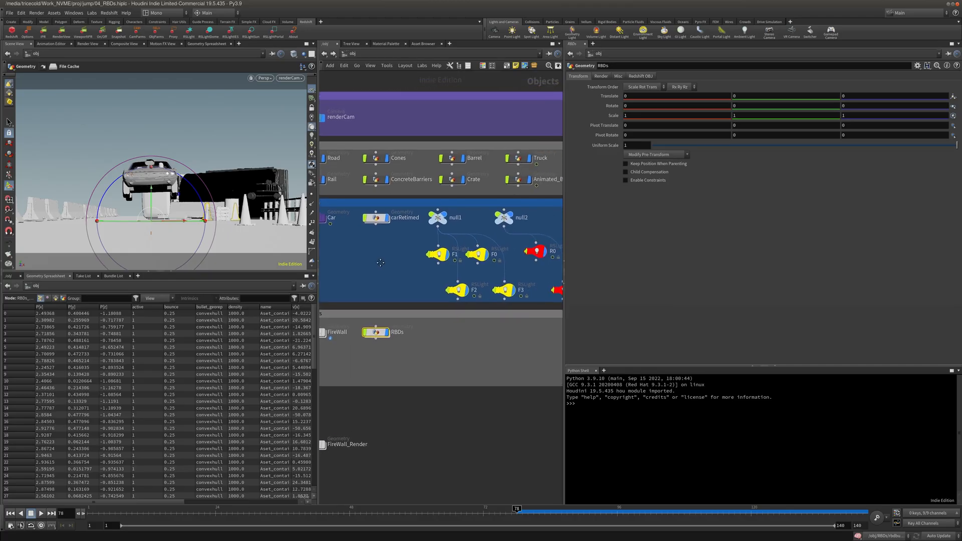
pyautogui.doubleClick(411, 216)
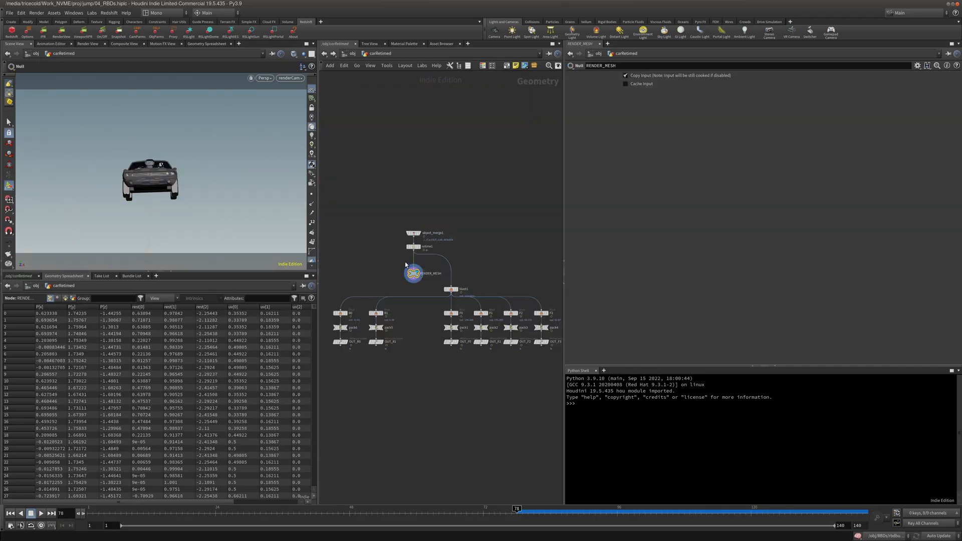
pyautogui.hotkey('ctrl', 'c')
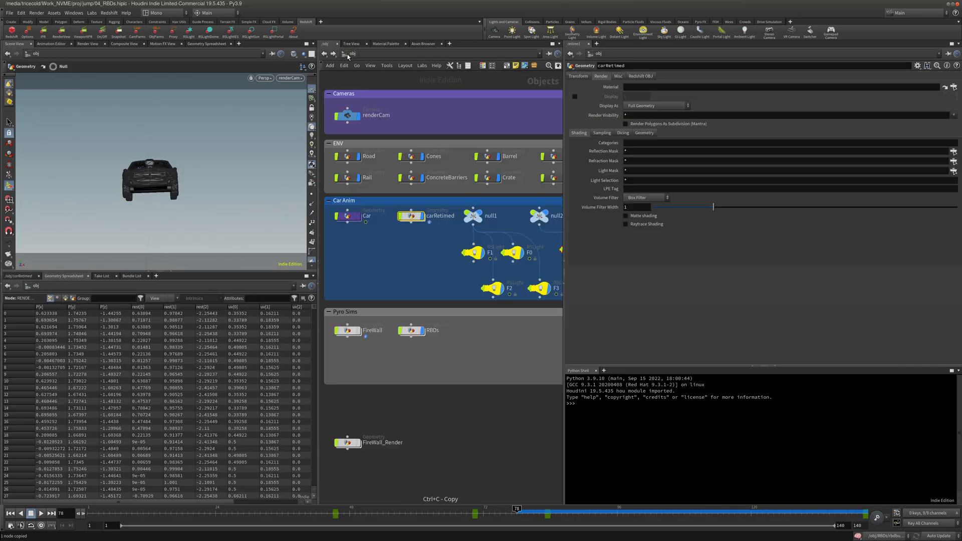
pyautogui.press('u')
pyautogui.doubleClick(414, 331)
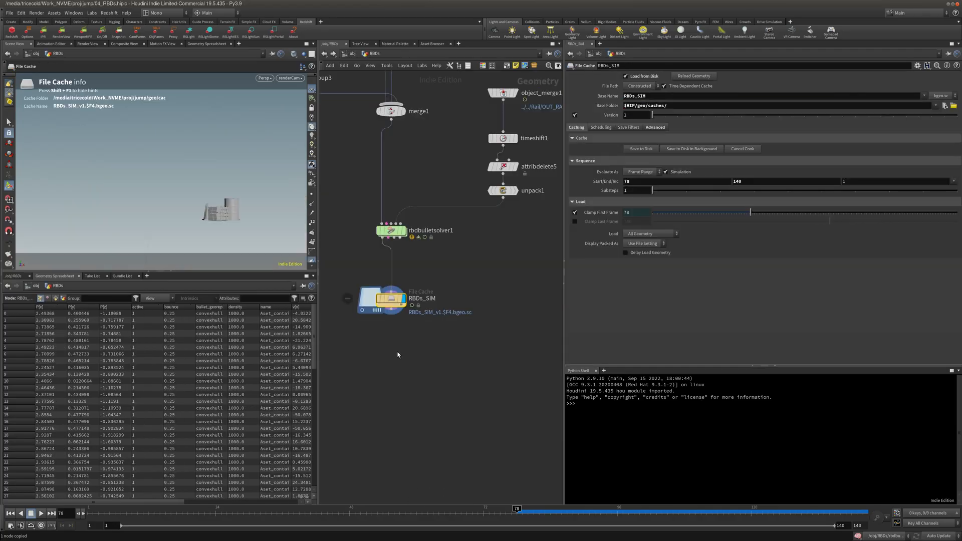
pyautogui.hotkey('ctrl', 'v')
pyautogui.click(392, 352)
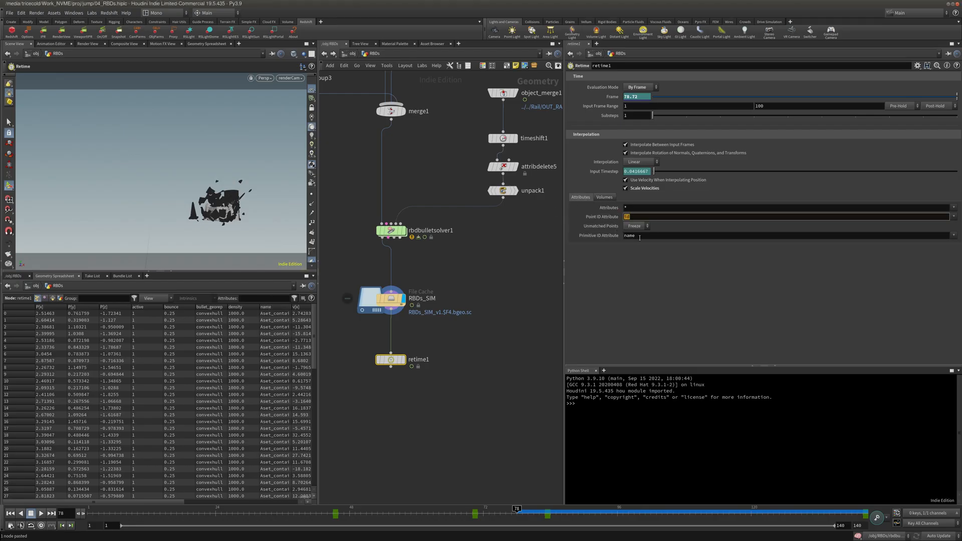
# Step: Set the Retime's Point ID Attribute to name, clear its Primitive ID Attribute and set Unmatched Points to Delete
pyautogui.press('Tab')
pyautogui.hotkey('shift', 'Tab')
pyautogui.write('name')
pyautogui.press('Return')
pyautogui.click(635, 226)
pyautogui.click(637, 242)
pyautogui.moveTo(467, 274); pyautogui.dragTo(480, 266, button='middle')
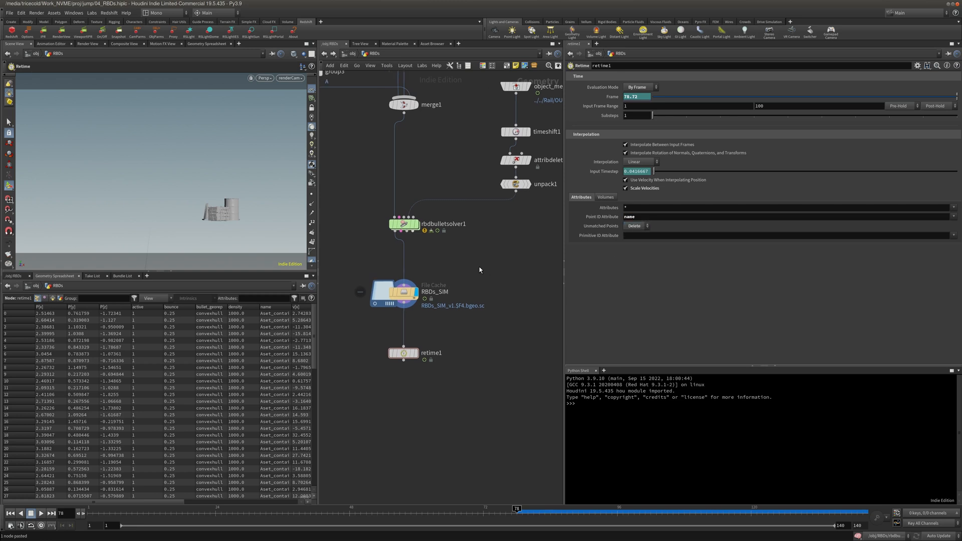
# Step: Display retime1, play the retimed simulation and go to frame 45
pyautogui.click(414, 353)
pyautogui.moveTo(516, 510)
pyautogui.mouseDown()
pyautogui.moveTo(422, 509)
pyautogui.moveTo(624, 510)
pyautogui.moveTo(509, 513)
pyautogui.moveTo(517, 511)
pyautogui.mouseUp()
pyautogui.click(41, 514)
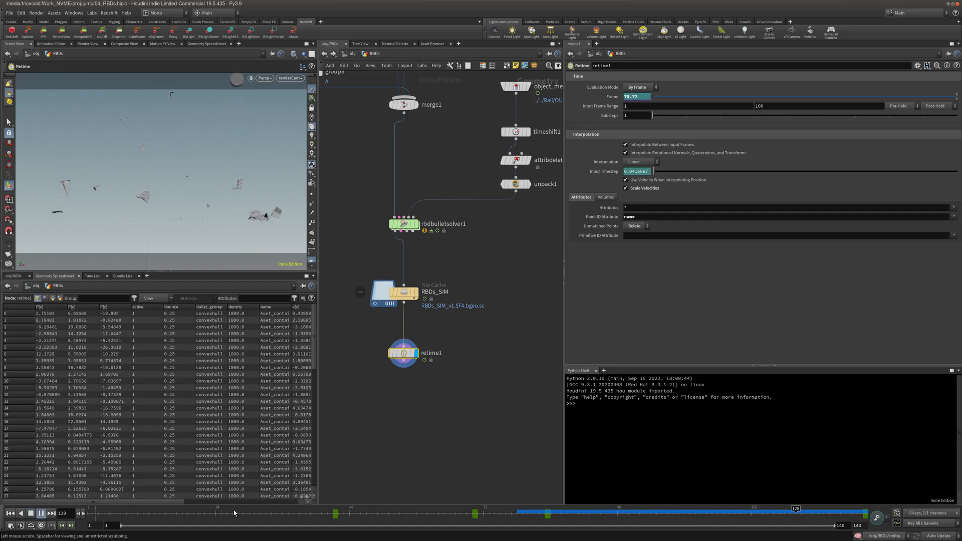
pyautogui.click(332, 513)
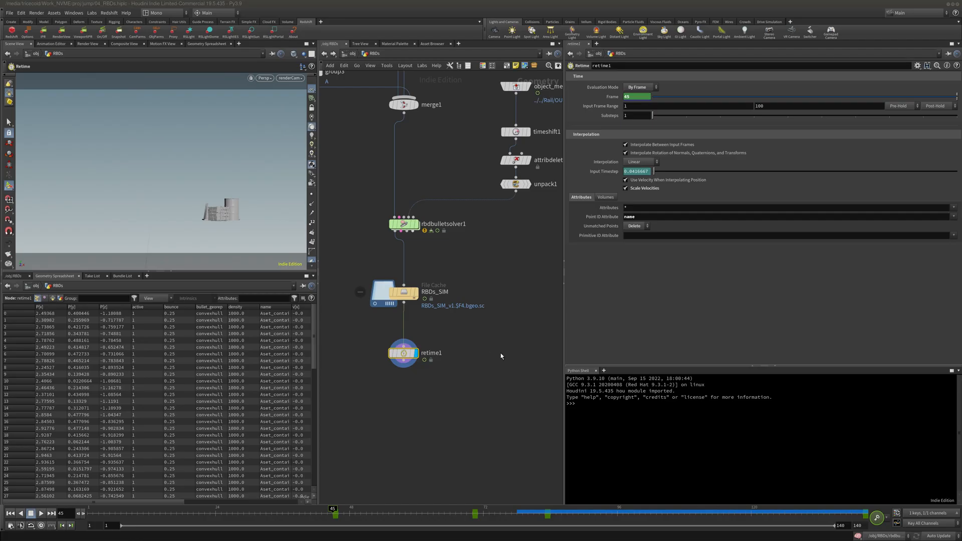
# Step: Paste a second Retime node from RBDs_SIM with Cubic interpolation, display it and play the simulation
pyautogui.hotkey('ctrl', 'v')
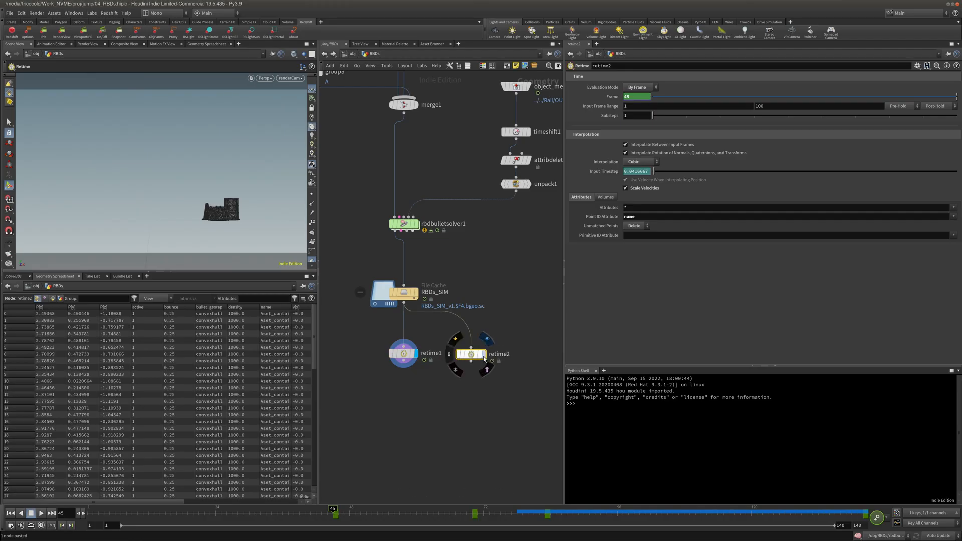
pyautogui.click(484, 356)
pyautogui.click(42, 514)
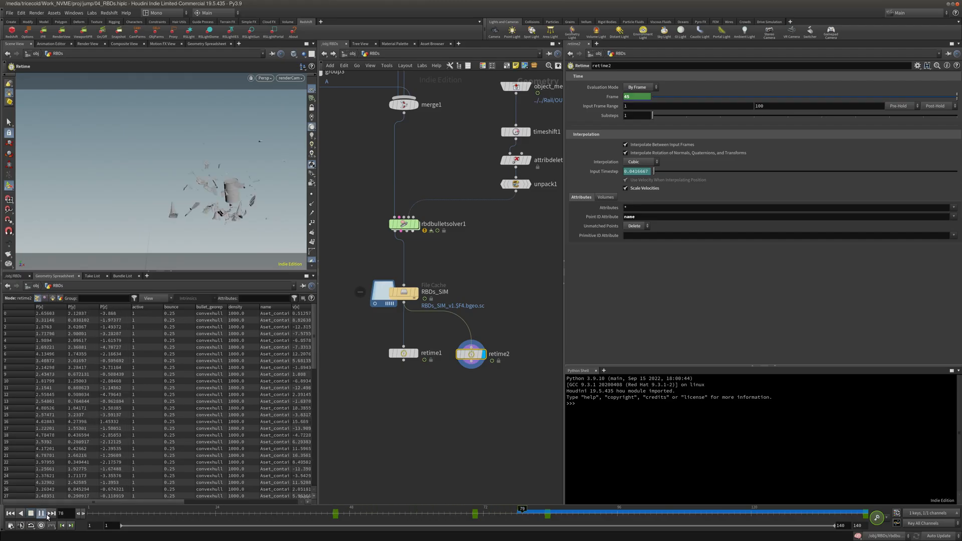
# Step: Delete retime1 and place retime2 directly beneath RBDs_SIM
pyautogui.moveTo(427, 382); pyautogui.dragTo(357, 325)
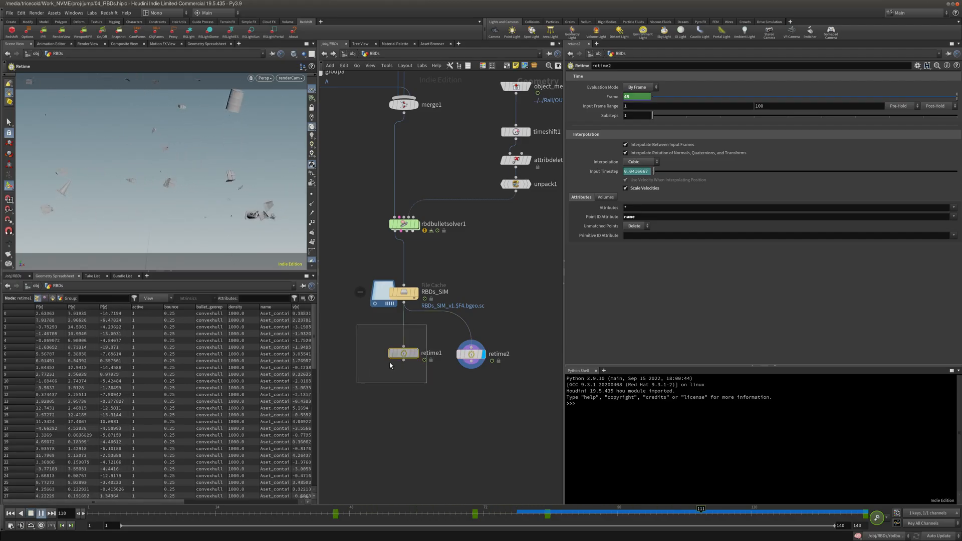
pyautogui.press('Delete')
pyautogui.moveTo(471, 354); pyautogui.dragTo(410, 357)
pyautogui.moveTo(480, 333); pyautogui.dragTo(360, 375)
# Step: Check retime2's Frame value at the keyframes around frames 45, 70, 83 and 140
pyautogui.click(334, 512)
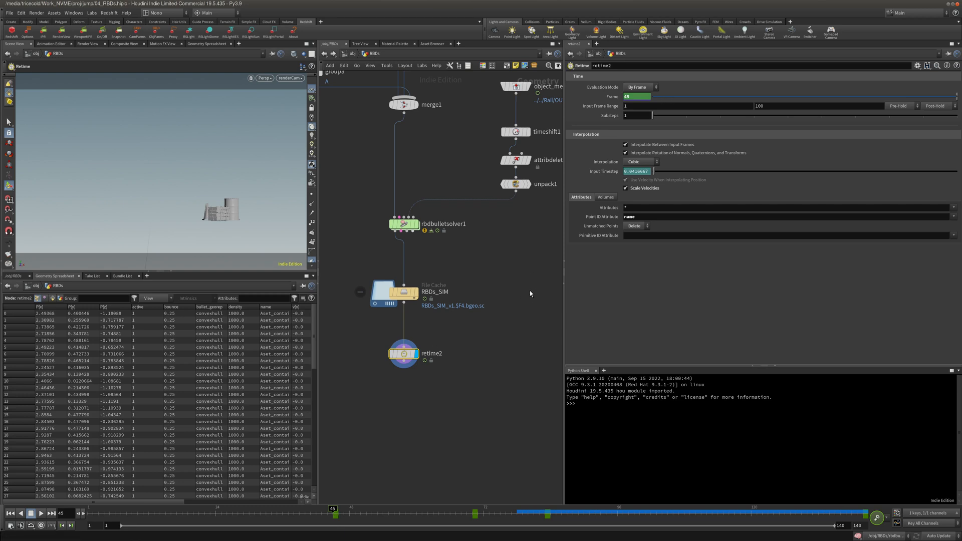
pyautogui.moveTo(518, 281); pyautogui.dragTo(522, 271, button='middle')
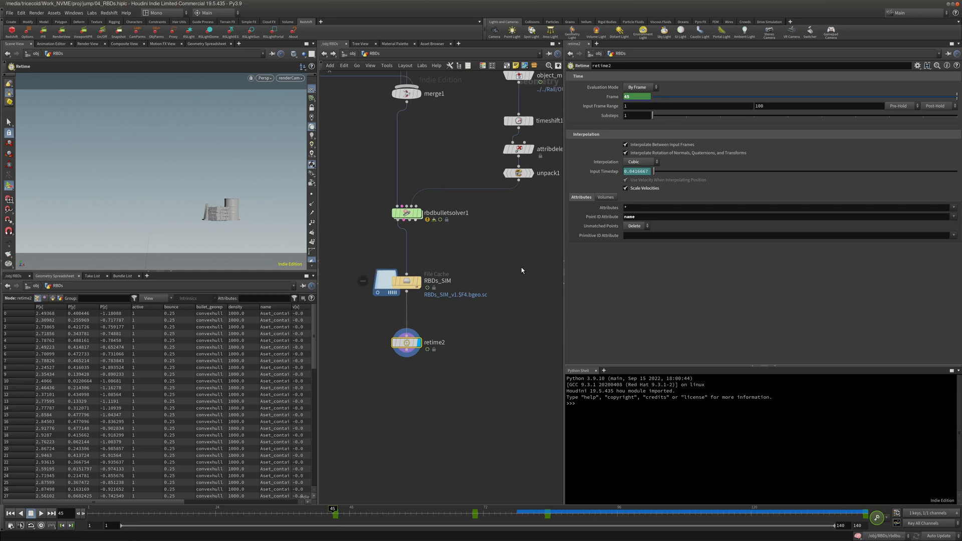
pyautogui.click(472, 514)
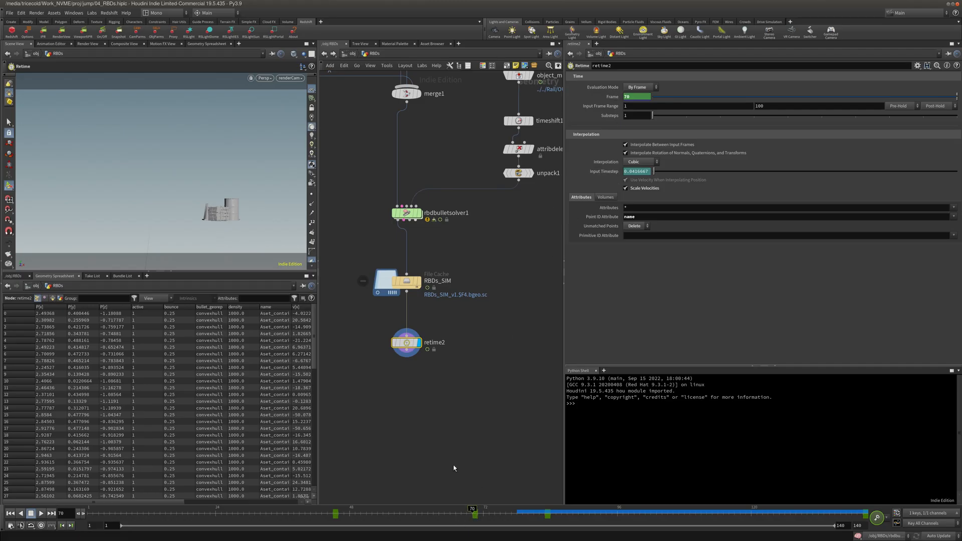
pyautogui.click(547, 516)
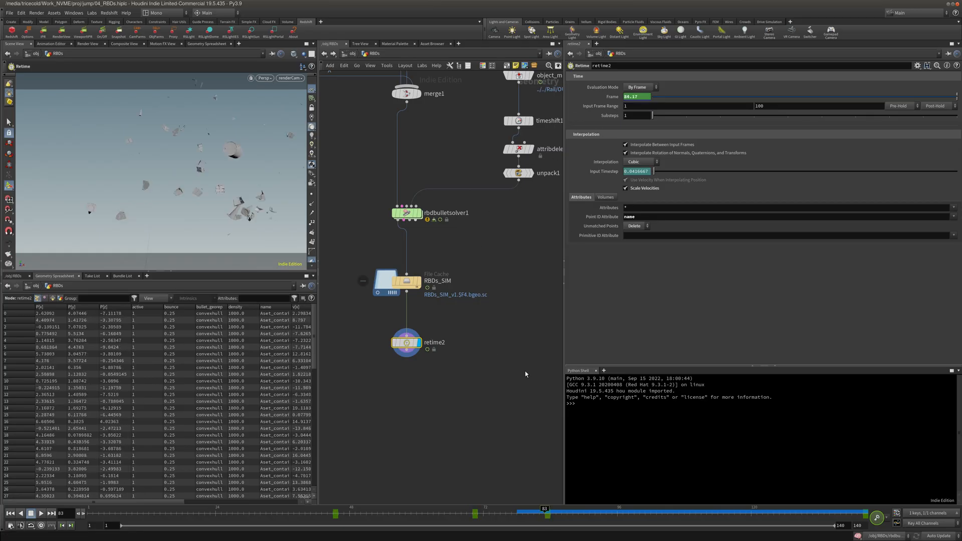
pyautogui.click(863, 514)
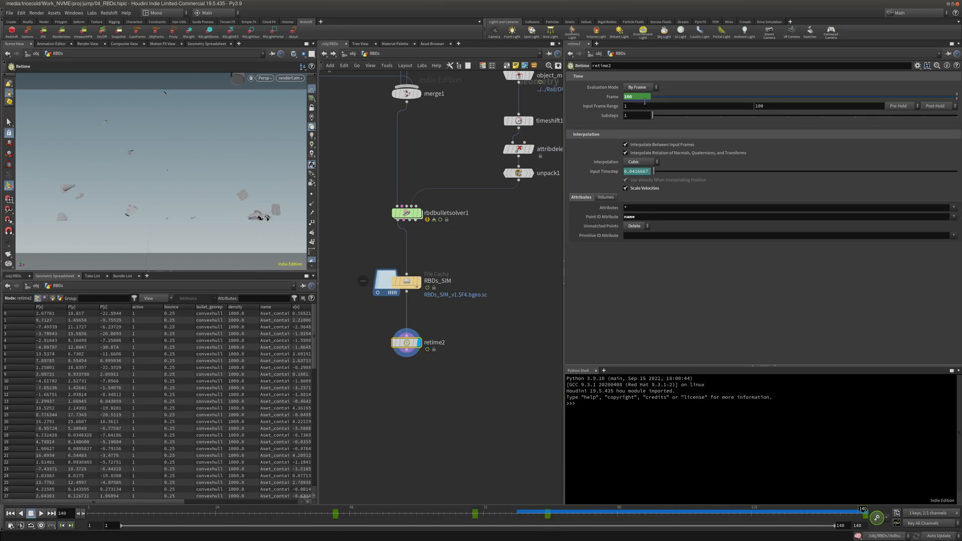
pyautogui.click(327, 514)
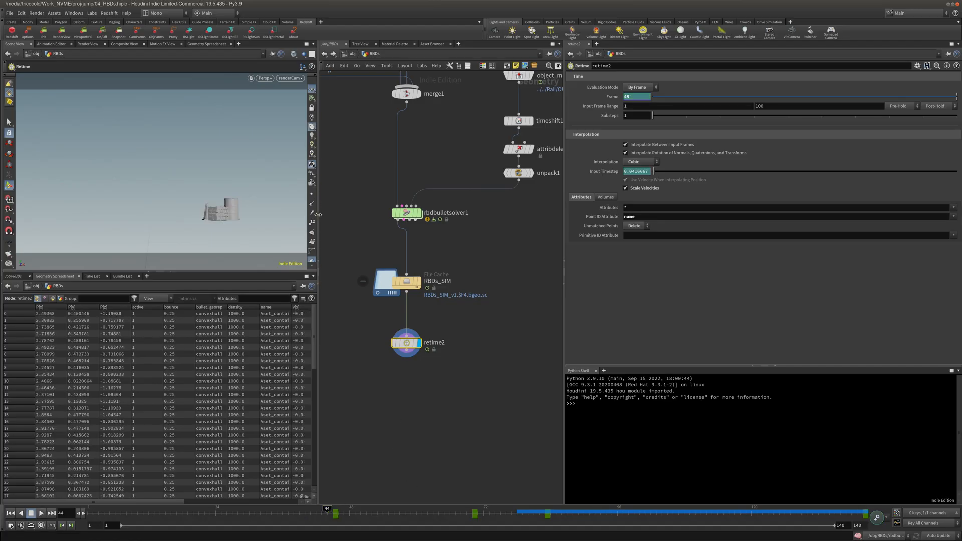
# Step: Enlarge the viewport, play the retimed simulation through the camera and rewind to frame 1
pyautogui.moveTo(318, 215); pyautogui.dragTo(386, 214)
pyautogui.moveTo(275, 273); pyautogui.dragTo(274, 344)
pyautogui.click(41, 514)
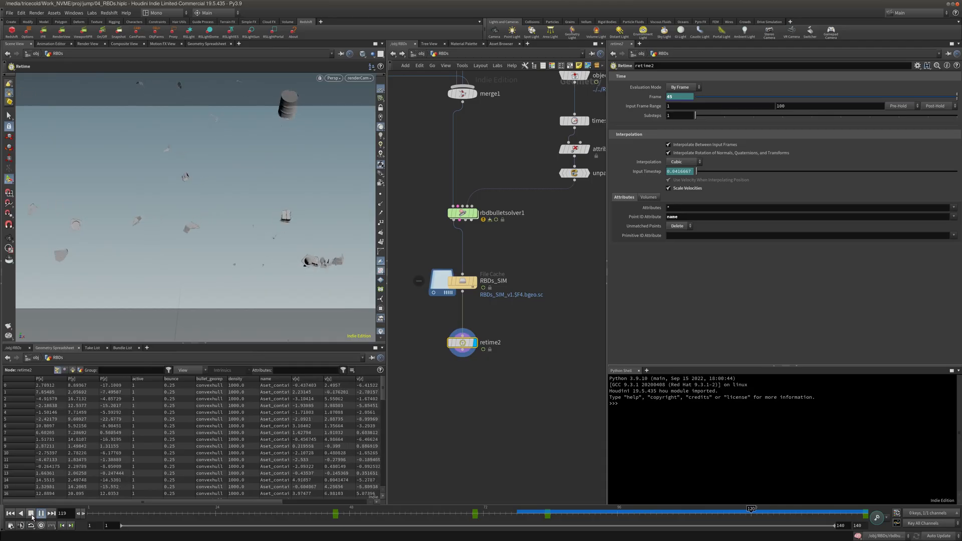
pyautogui.click(40, 514)
pyautogui.click(10, 514)
# Step: Give the node network more width and review the groups feeding merge1
pyautogui.moveTo(500, 382); pyautogui.dragTo(484, 346, button='middle')
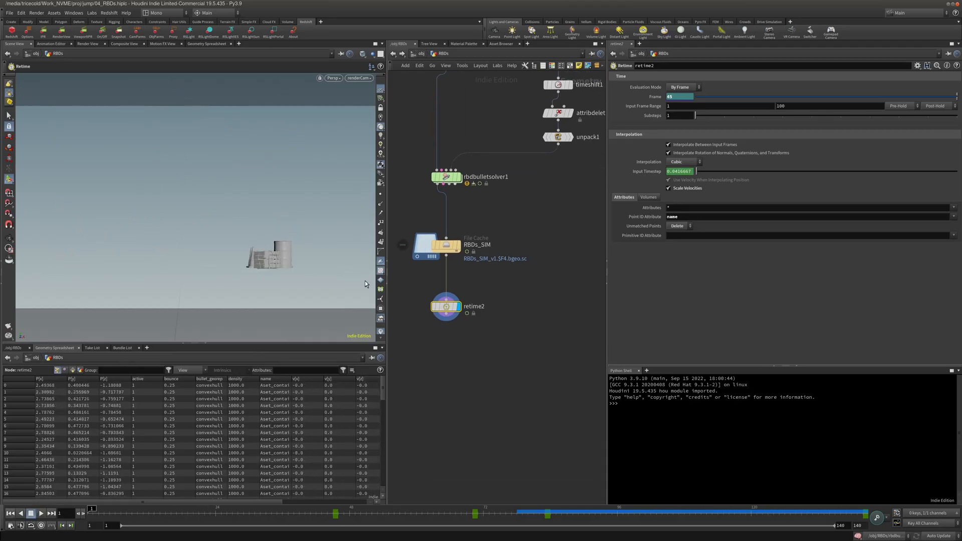
pyautogui.moveTo(385, 293); pyautogui.dragTo(262, 295)
pyautogui.scroll(3, 327, 304)
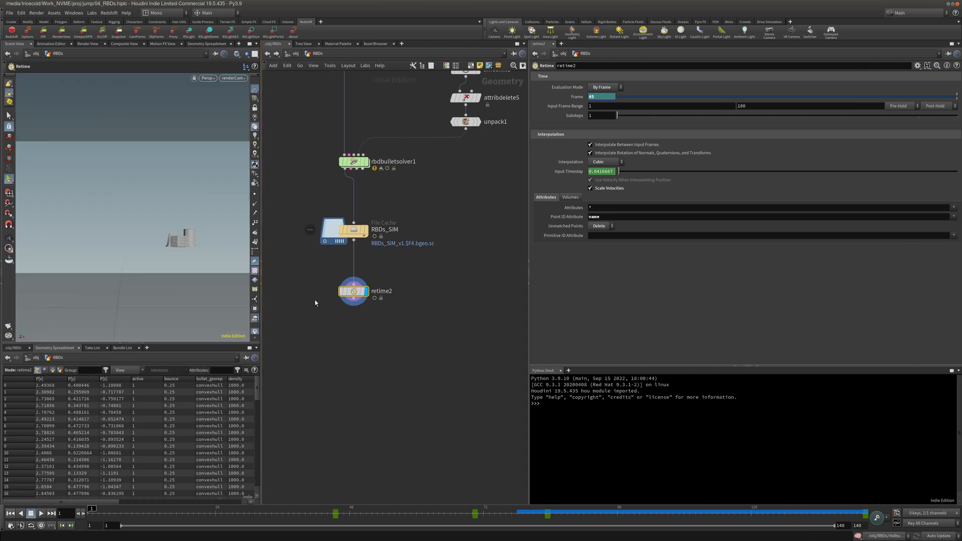
pyautogui.scroll(-5, 401, 346)
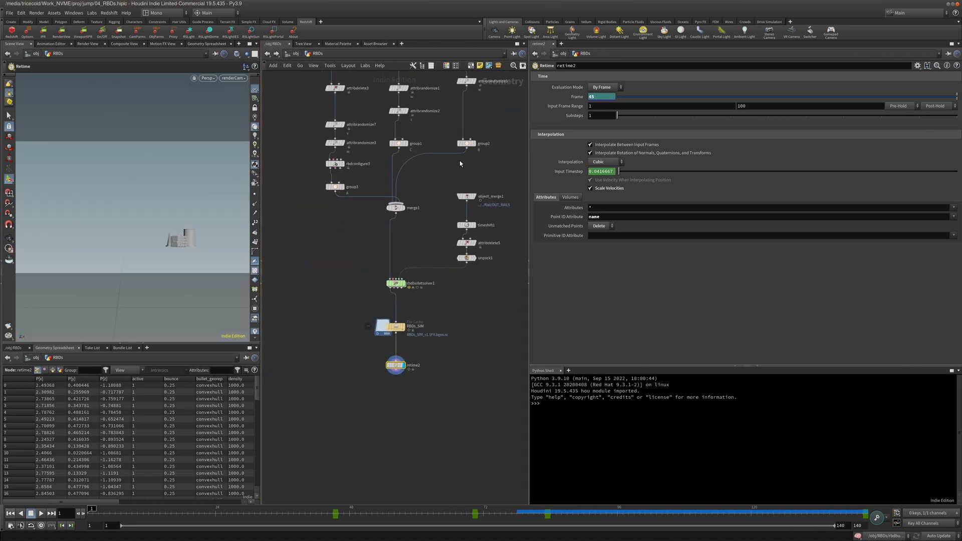
pyautogui.scroll(3, 451, 331)
# Step: Add a Blast node beneath retime2 with group A and Delete Non Selected enabled
pyautogui.press('Tab')
pyautogui.write('b')
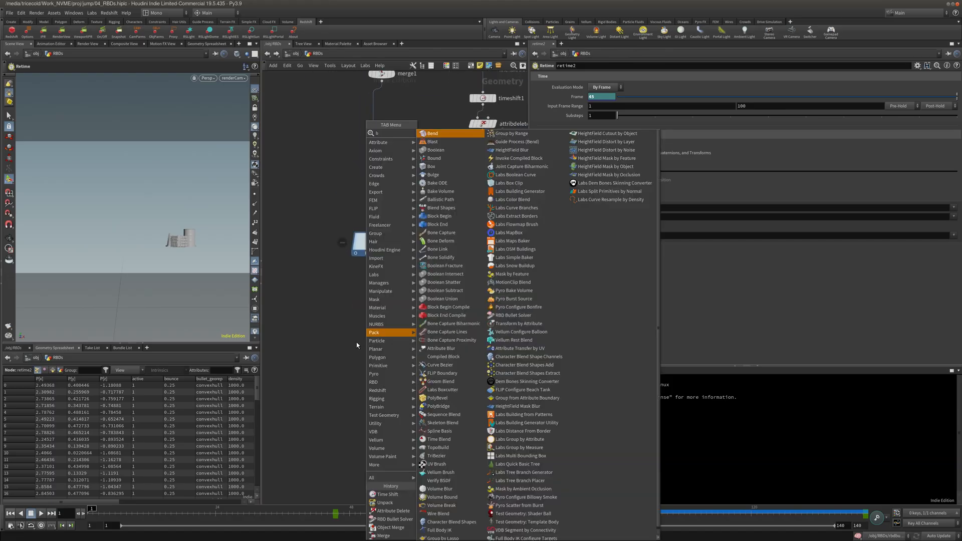
pyautogui.write('l')
pyautogui.click(471, 135)
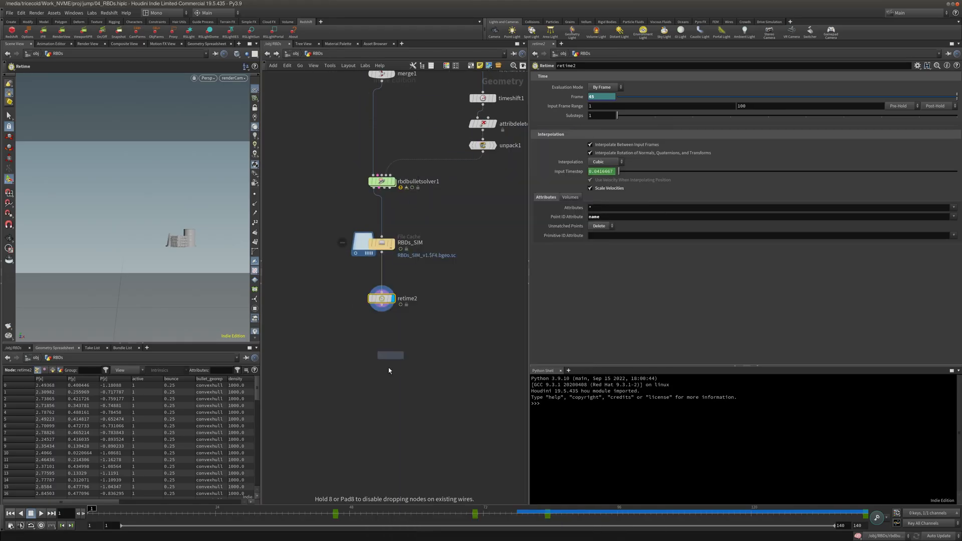
pyautogui.click(384, 382)
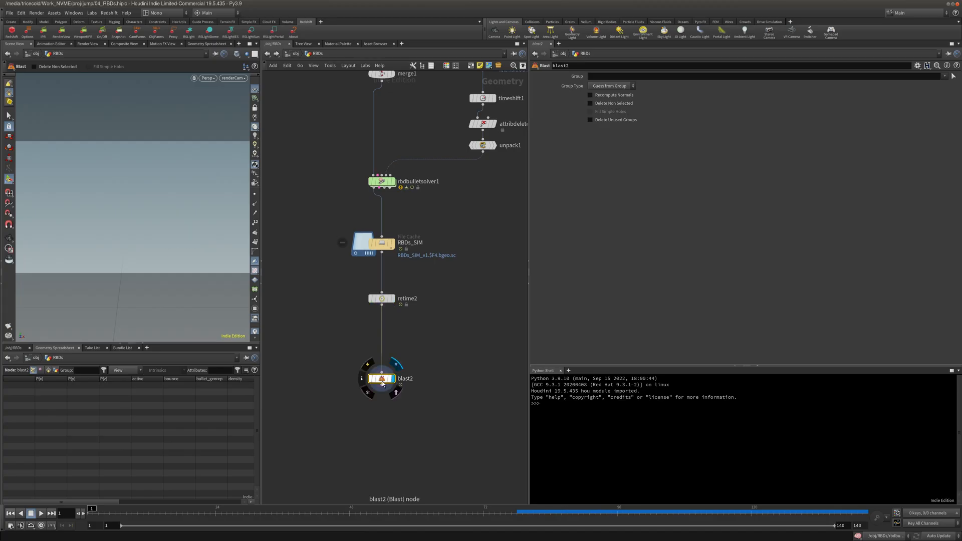
pyautogui.click(644, 77)
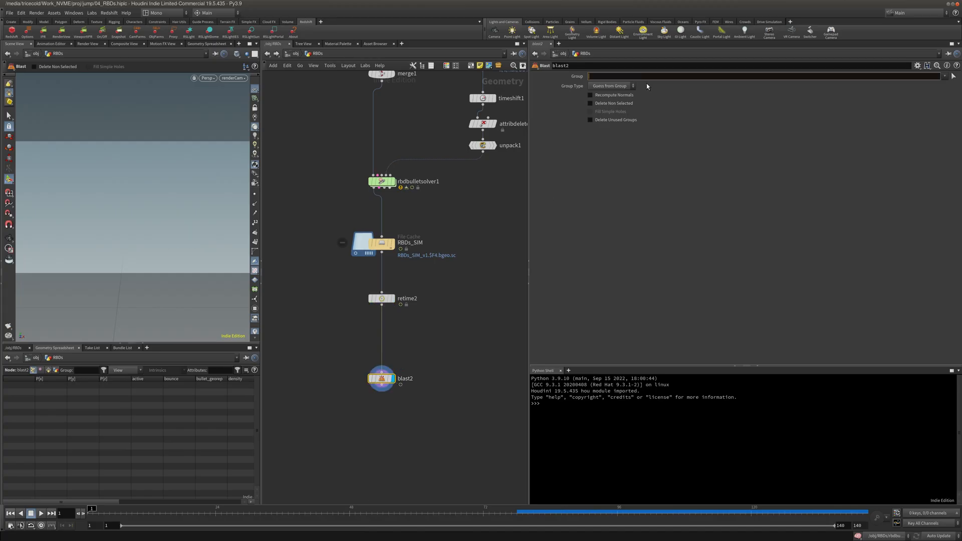
pyautogui.write('A')
pyautogui.press('Return')
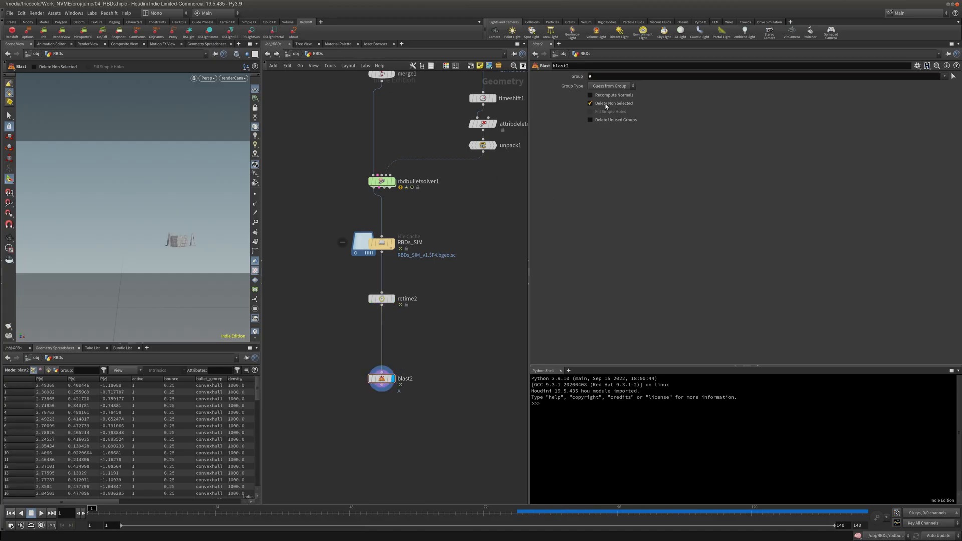
# Step: Paste a copy of the Blast node beside blast2, fed by retime2, and set its group to B
pyautogui.hotkey('ctrl', 'v')
pyautogui.moveTo(450, 388); pyautogui.dragTo(456, 383)
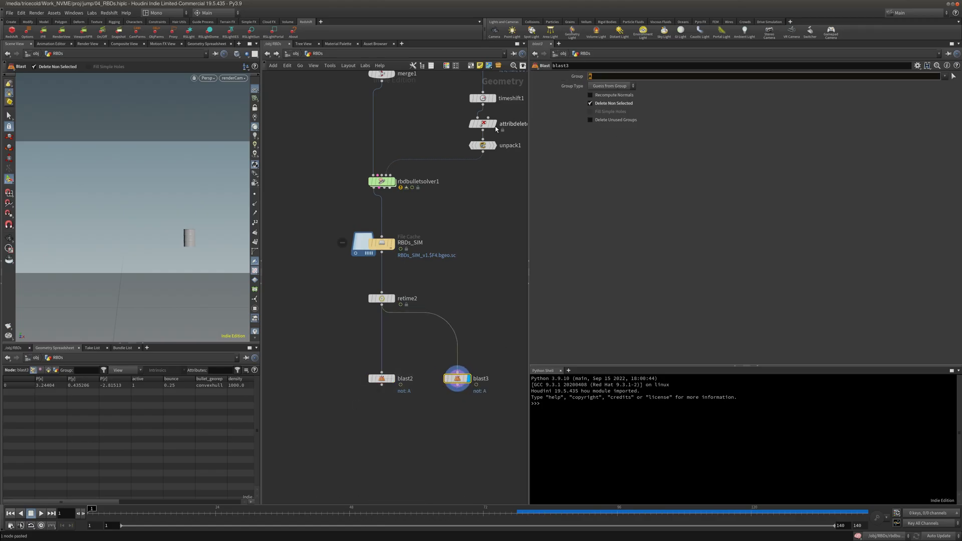
pyautogui.click(472, 207)
# Step: Duplicate the group B Blast as a third branch of retime2 and set its group to C
pyautogui.moveTo(466, 286); pyautogui.dragTo(408, 260, button='middle')
pyautogui.keyDown('alt'); pyautogui.moveTo(404, 353); pyautogui.dragTo(478, 354); pyautogui.keyUp('alt')
pyautogui.moveTo(598, 77); pyautogui.dragTo(558, 80)
pyautogui.click(490, 178)
# Step: Add a Null beneath blast2, connect it to blast2's output and name it OUT_BARREL
pyautogui.moveTo(335, 396); pyautogui.dragTo(343, 378, button='middle')
pyautogui.scroll(1, 332, 382)
pyautogui.press('Tab')
pyautogui.write('null')
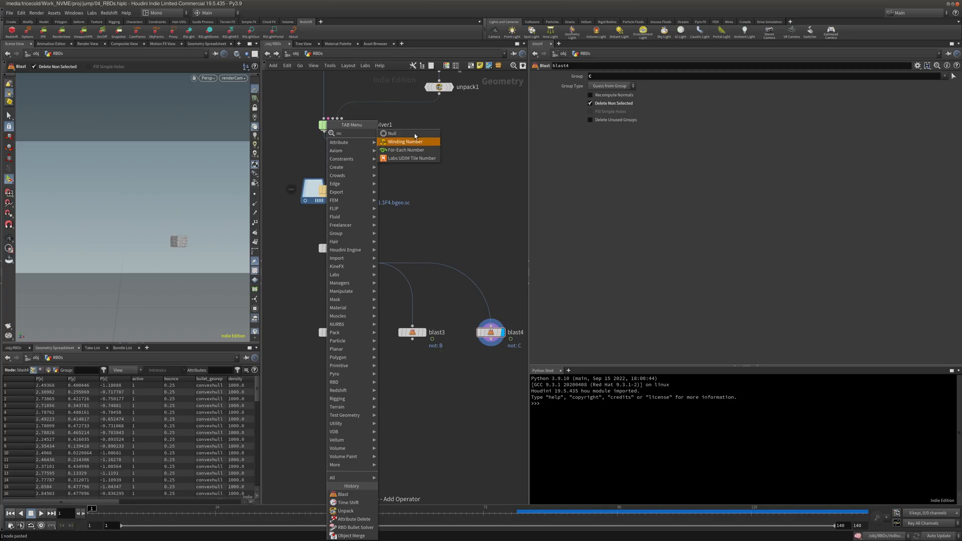
pyautogui.press('Return')
pyautogui.click(331, 385)
pyautogui.click(339, 333)
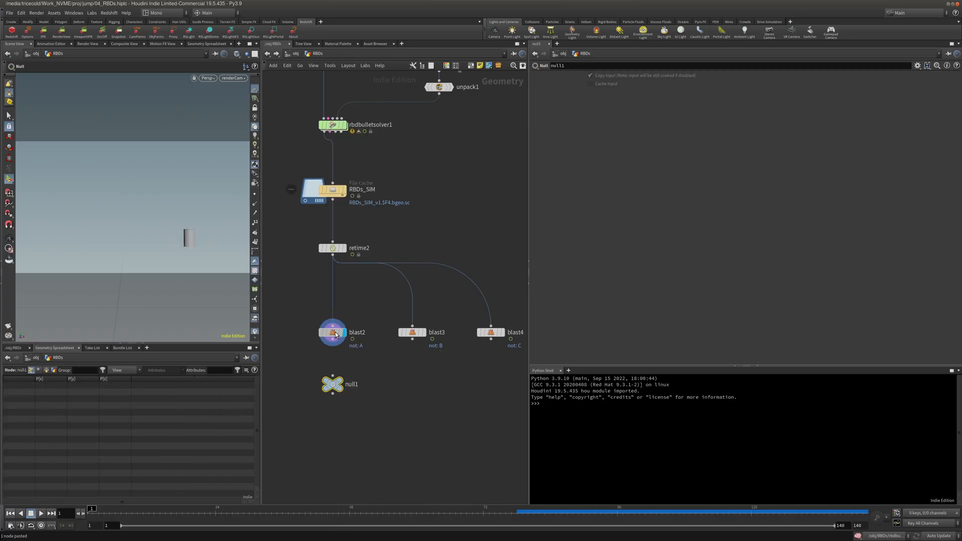
pyautogui.click(340, 381)
pyautogui.click(360, 385)
pyautogui.moveTo(360, 385); pyautogui.dragTo(320, 381)
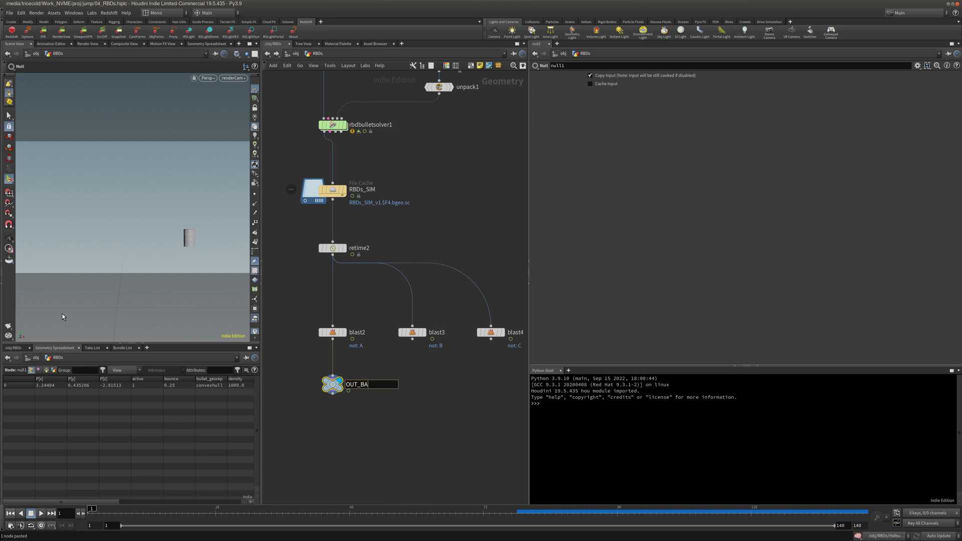
pyautogui.press('Return')
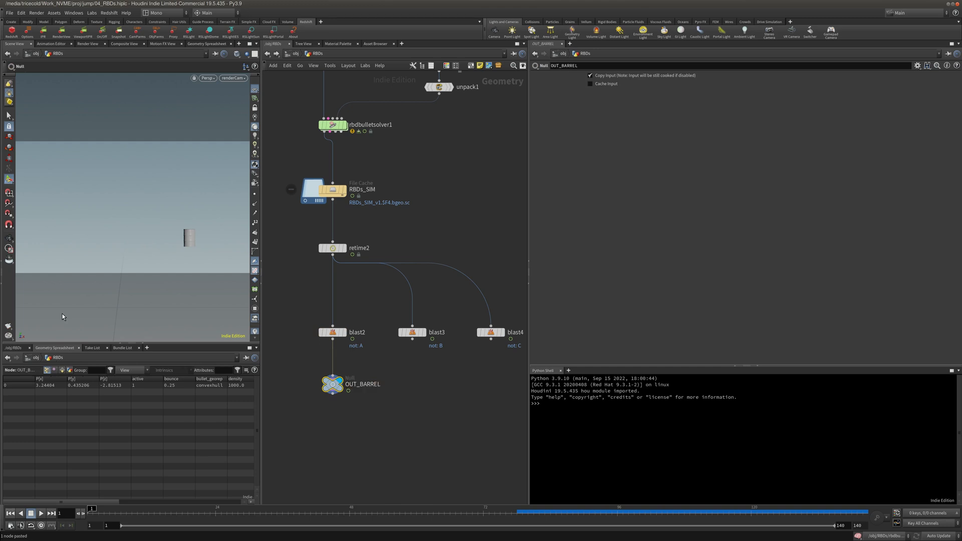
# Step: Paste a copy of the OUT_BARREL Null beneath blast3, wire it to blast3 and rename it OUT_CONES
pyautogui.hotkey('ctrl', 'v')
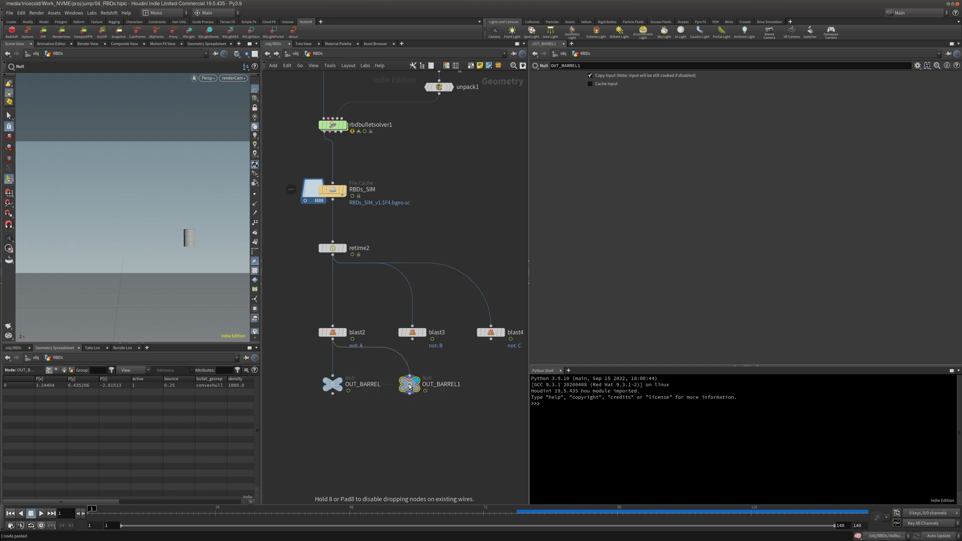
pyautogui.moveTo(412, 376); pyautogui.dragTo(413, 340)
pyautogui.moveTo(449, 378); pyautogui.dragTo(424, 383, button='middle')
pyautogui.click(418, 391)
pyautogui.doubleClick(419, 390)
pyautogui.write('CONES')
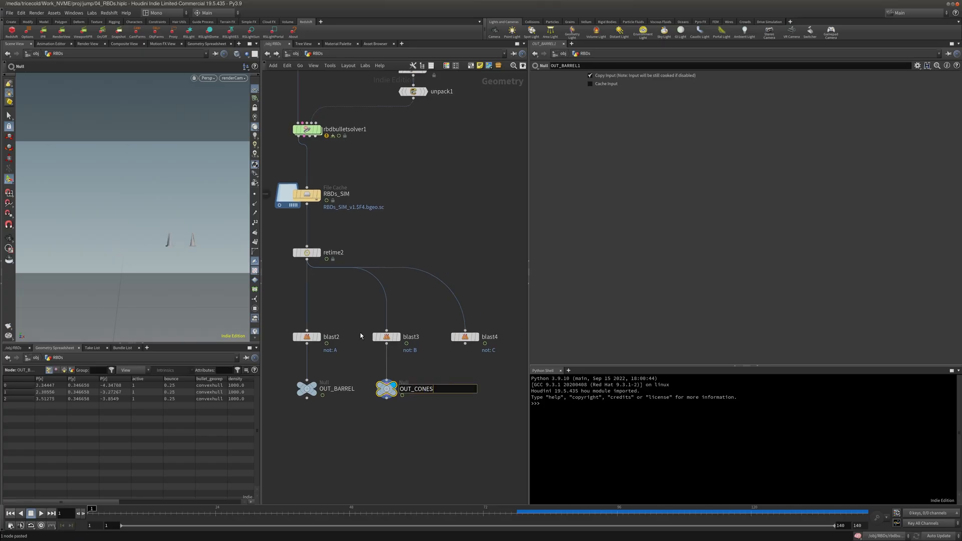
pyautogui.press('Return')
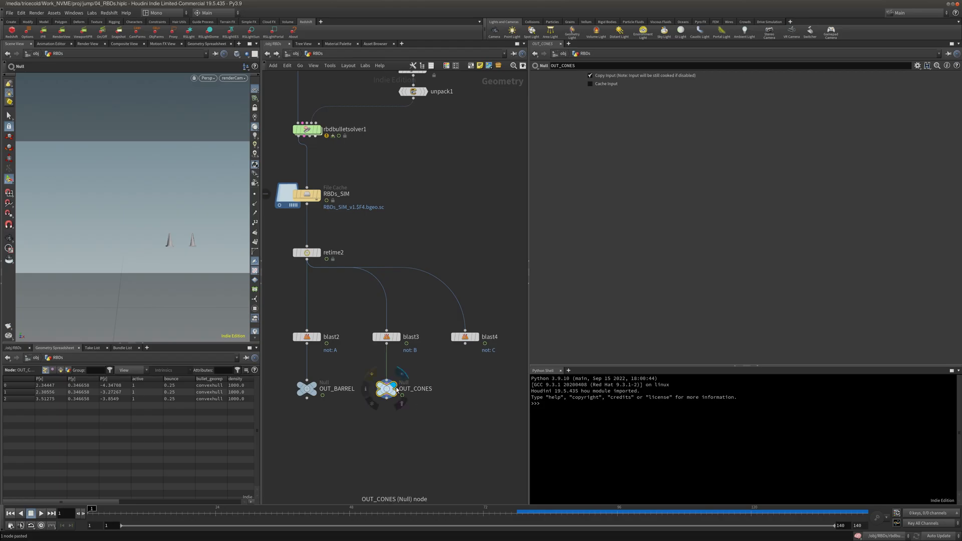
# Step: Duplicate the OUT_CONES Null for the third branch, wire it to blast4 and rename it OUT_CRATE
pyautogui.keyDown('alt'); pyautogui.moveTo(387, 389); pyautogui.dragTo(465, 344); pyautogui.keyUp('alt')
pyautogui.doubleClick(498, 391)
pyautogui.write('CRATE')
pyautogui.press('Return')
# Step: Inside the Cones object, select the three simulated cones at OUT_CONES and remove them with a Blast of primitives 3-5
pyautogui.click(292, 54)
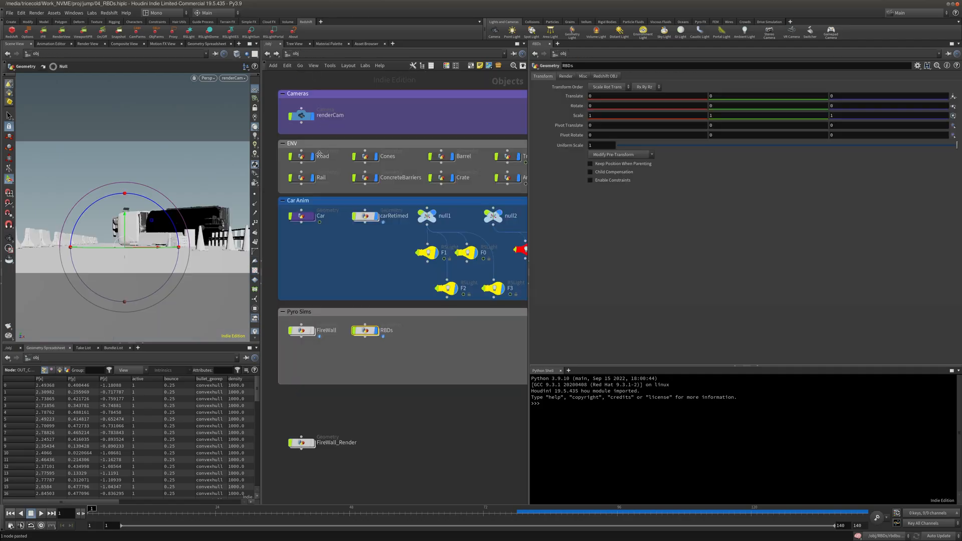
pyautogui.doubleClick(365, 156)
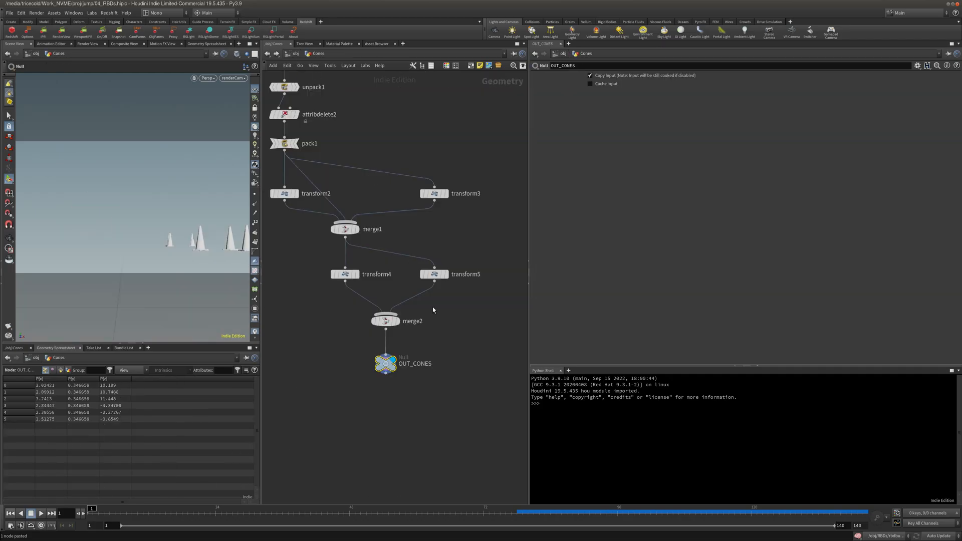
pyautogui.click(352, 229)
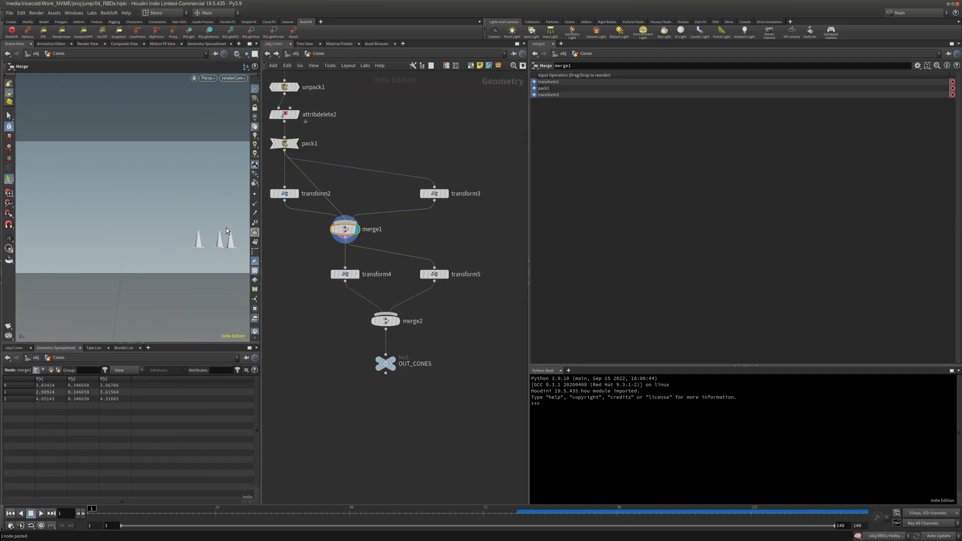
pyautogui.click(386, 363)
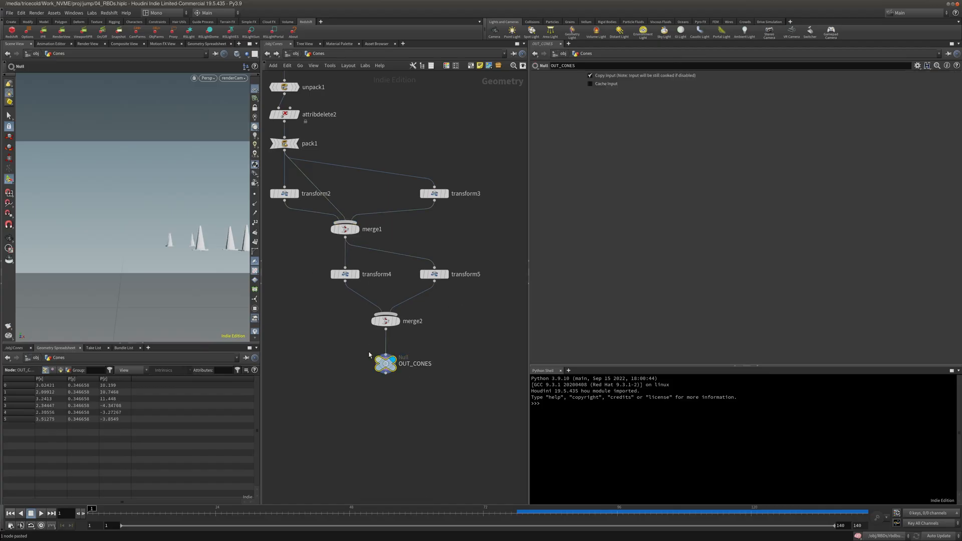
pyautogui.press('Escape')
pyautogui.moveTo(147, 215); pyautogui.dragTo(172, 197)
pyautogui.press('s')
pyautogui.moveTo(84, 161); pyautogui.dragTo(173, 236)
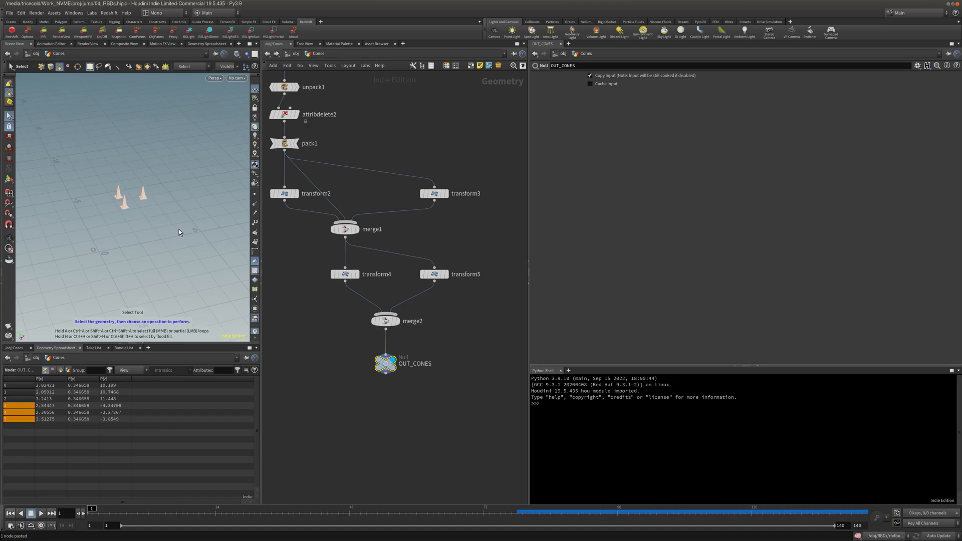
pyautogui.press('Delete')
# Step: Add an Object Merge beside blast1 in the Cones network and set its Transform to Into This Object
pyautogui.press('Tab')
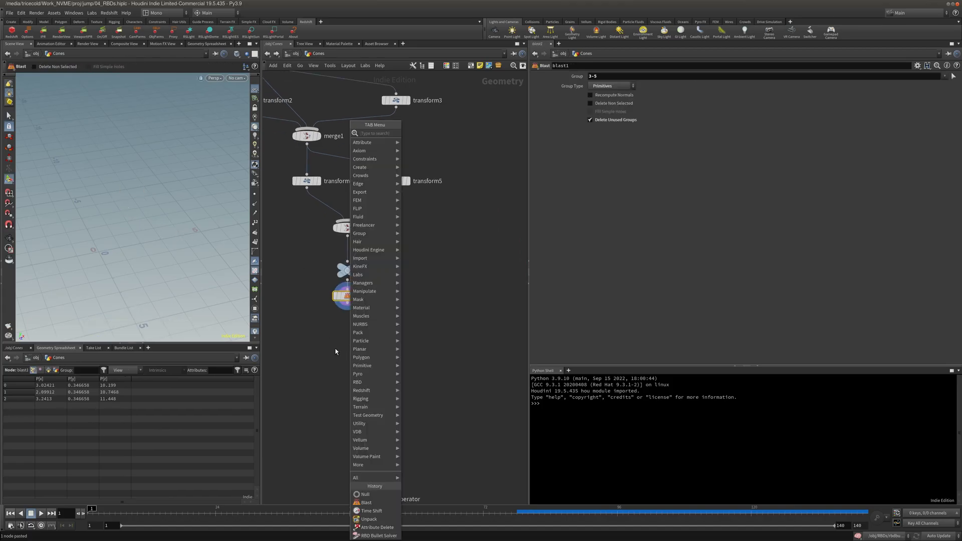
pyautogui.write('obj')
pyautogui.click(452, 134)
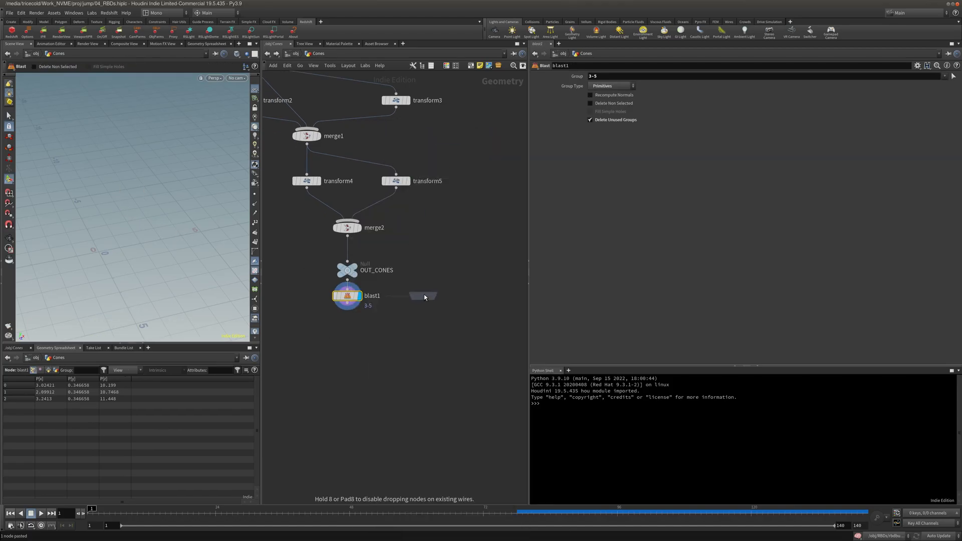
pyautogui.click(422, 295)
pyautogui.click(632, 135)
pyautogui.click(617, 143)
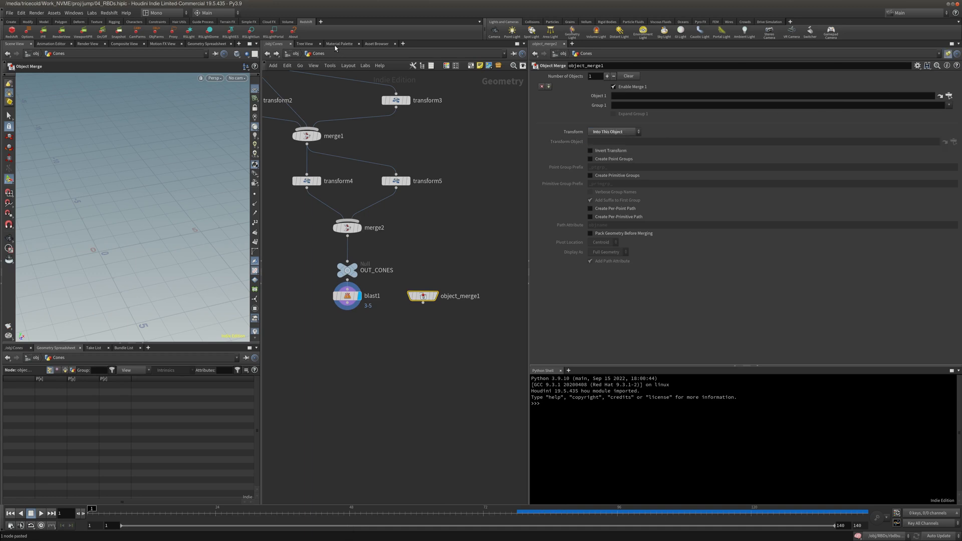
# Step: Set Object 1 of the Object Merge to the OUT_CONES null of the RBDs network, ../../RBDs/OUT_CONES
pyautogui.click(296, 53)
pyautogui.moveTo(306, 130)
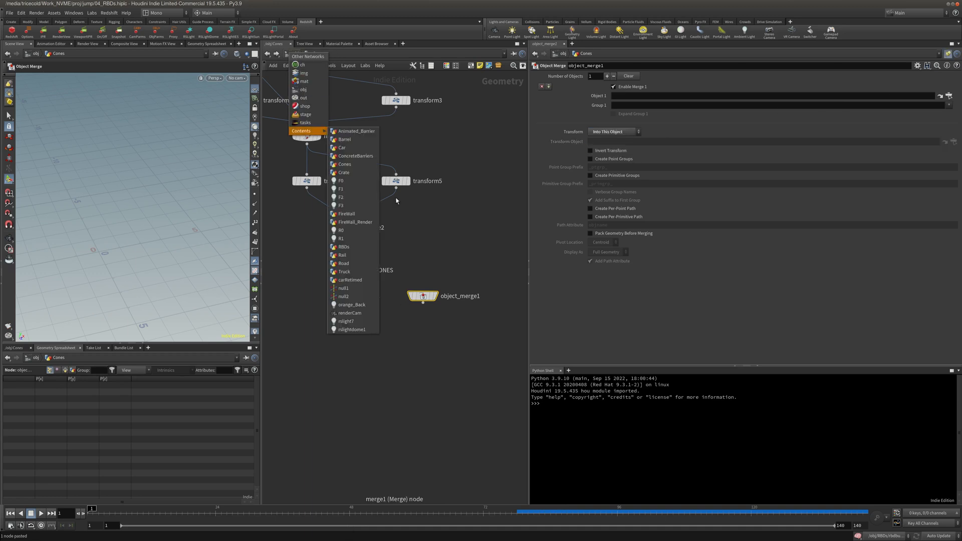
pyautogui.click(344, 247)
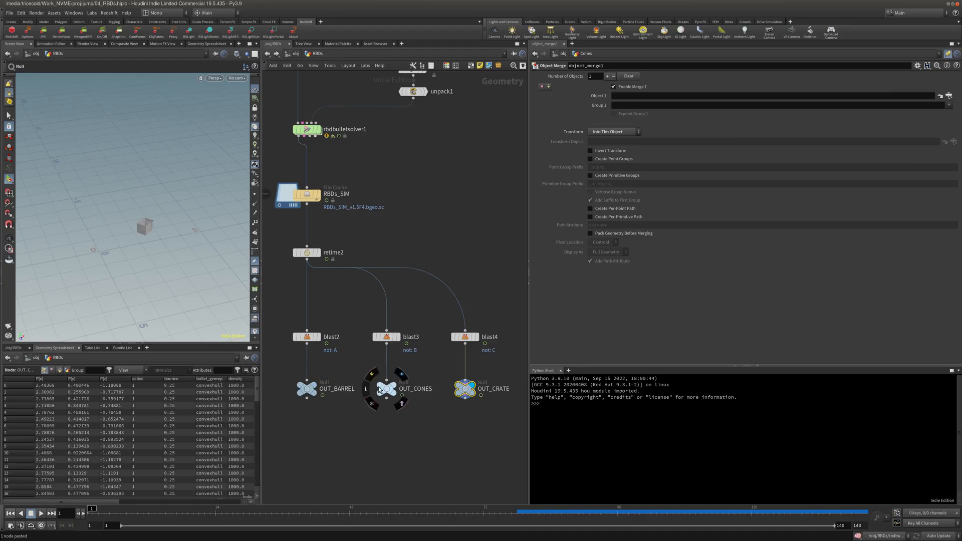
pyautogui.moveTo(386, 389); pyautogui.dragTo(573, 198)
pyautogui.moveTo(630, 95); pyautogui.dragTo(630, 96)
# Step: Return to the Cones network and add a Merge that combines blast1 with object_merge1, displaying the result
pyautogui.click(290, 54)
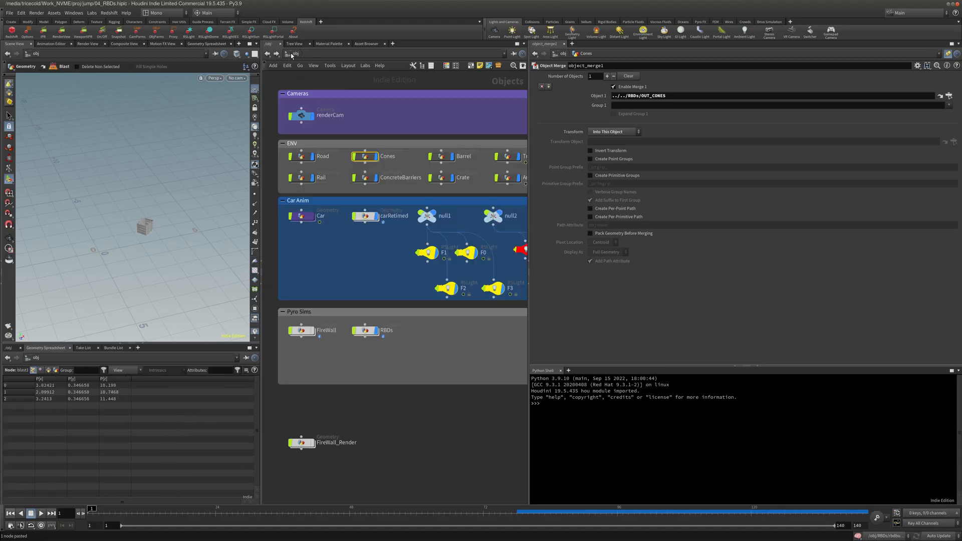
pyautogui.click(373, 296)
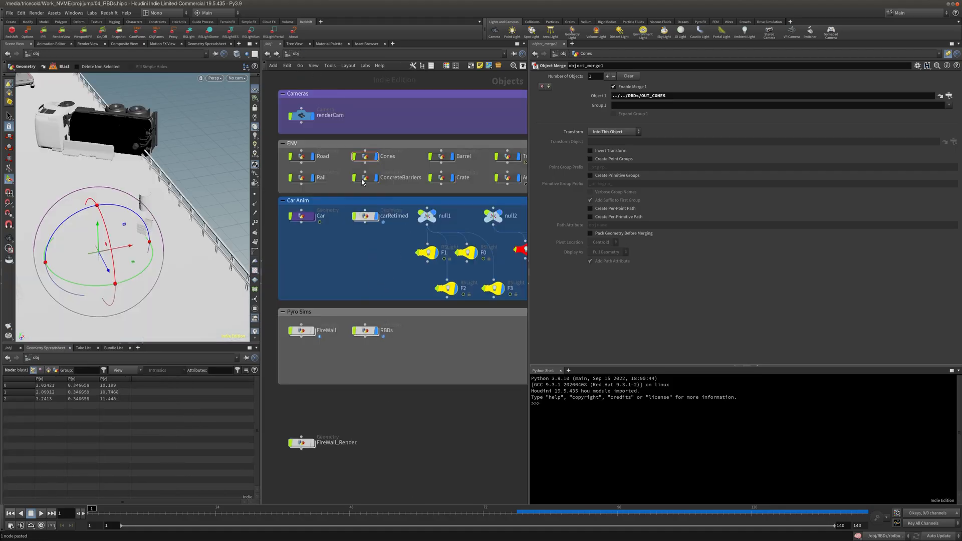
pyautogui.doubleClick(365, 156)
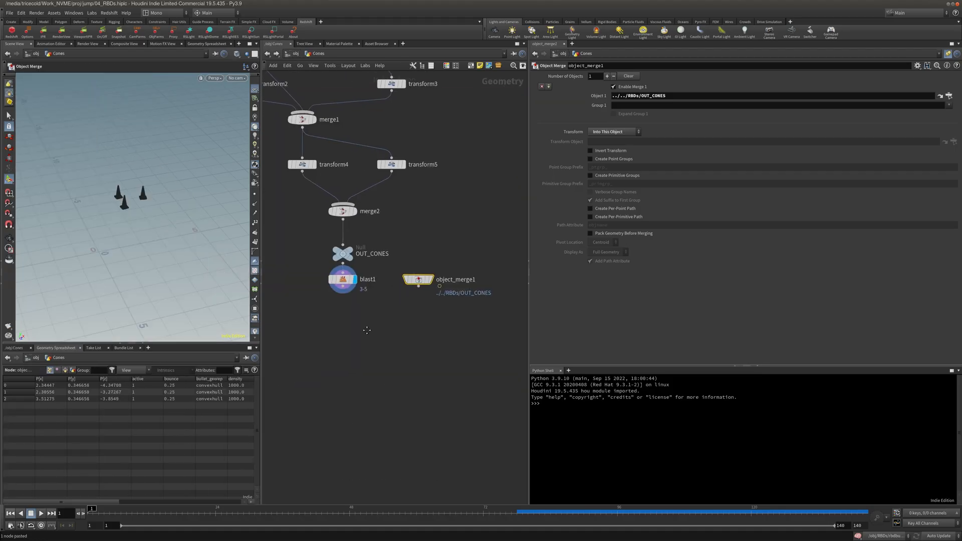
pyautogui.press('Tab')
pyautogui.write('mer')
pyautogui.press('Return')
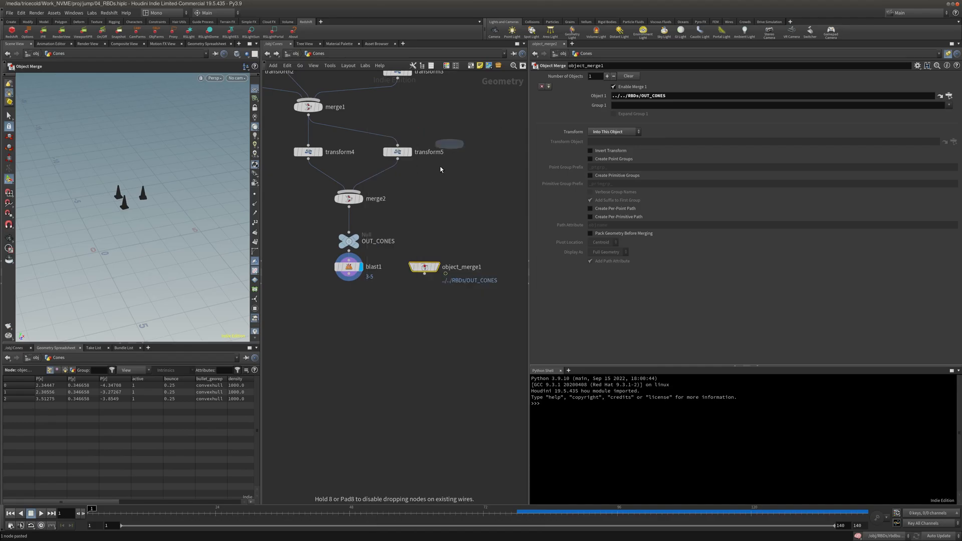
pyautogui.click(350, 335)
pyautogui.moveTo(349, 328)
pyautogui.mouseDown()
pyautogui.moveTo(350, 274)
pyautogui.moveTo(410, 290)
pyautogui.moveTo(425, 274)
pyautogui.mouseUp()
pyautogui.click(360, 336)
# Step: Examine merge3's node info and compare the attributes of its two inputs, object_merge1 and blast1
pyautogui.middleClick(354, 338)
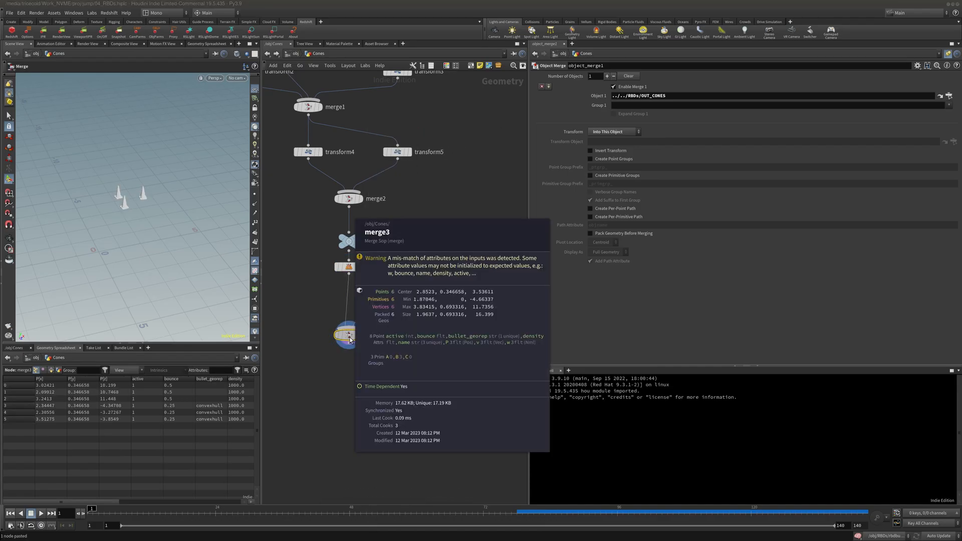
pyautogui.moveTo(385, 355); pyautogui.dragTo(371, 316, button='middle')
pyautogui.middleClick(341, 305)
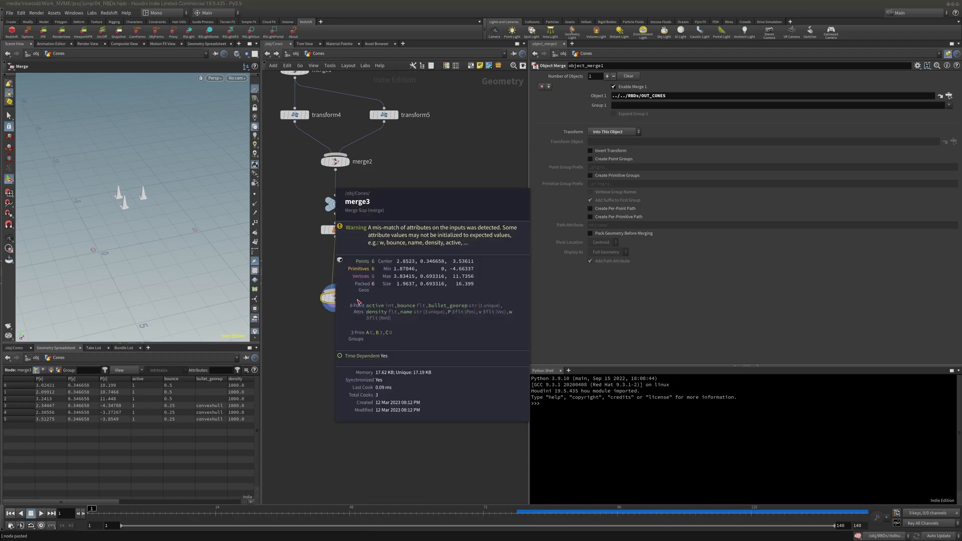
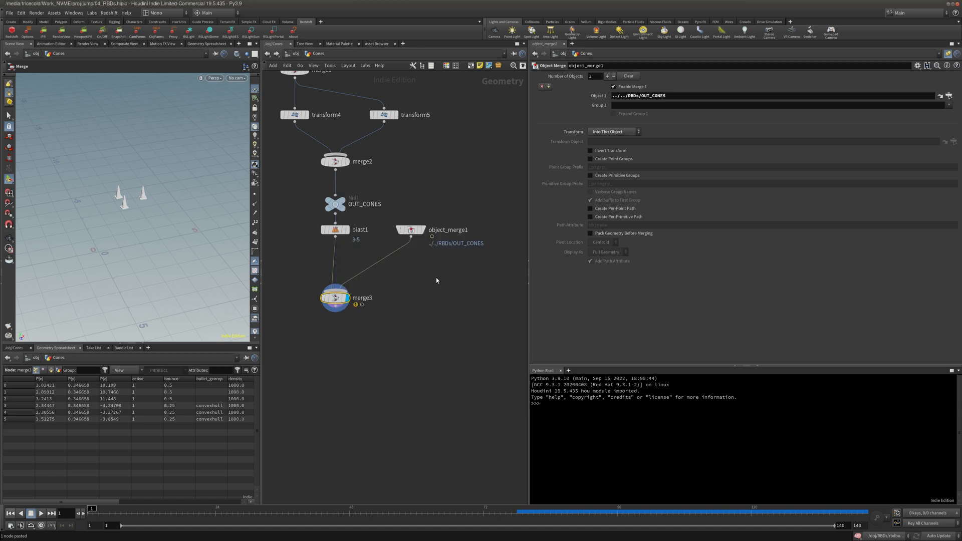
pyautogui.moveTo(410, 246); pyautogui.dragTo(410, 246)
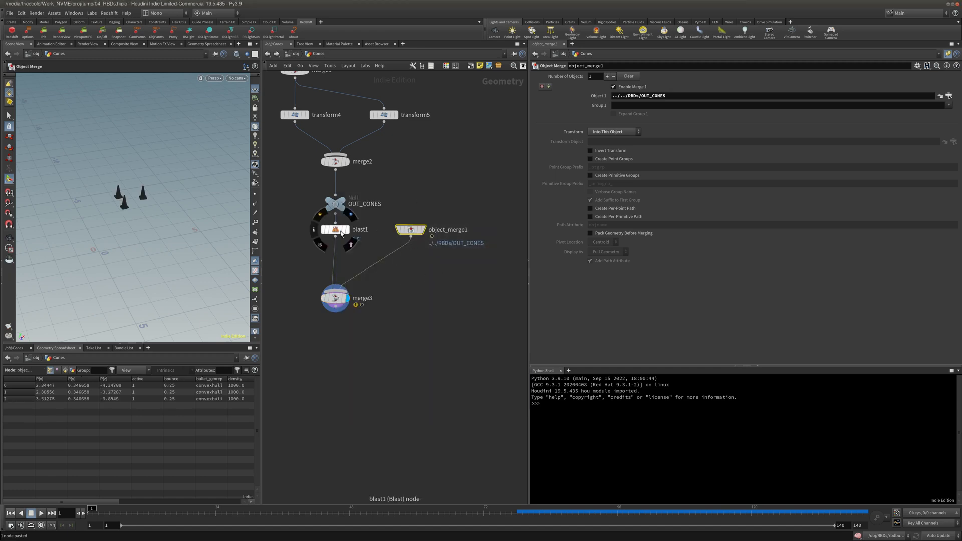
pyautogui.moveTo(418, 230)
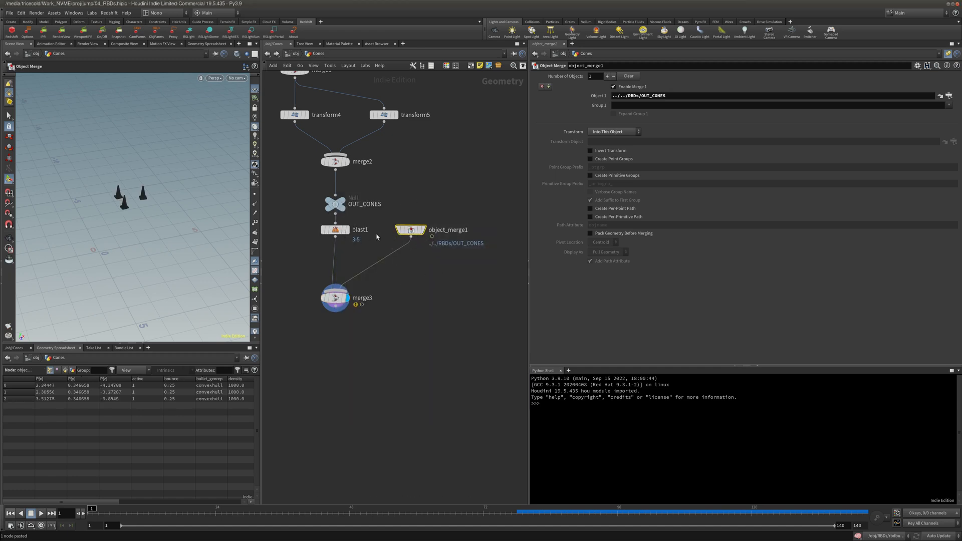
pyautogui.moveTo(382, 217); pyautogui.dragTo(291, 244)
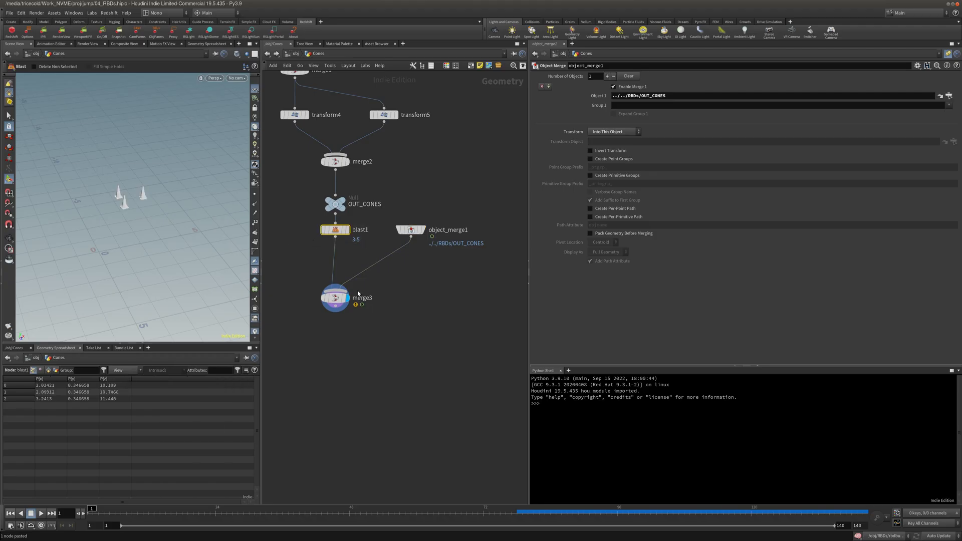
# Step: Switch the network wires to the rounded style and recheck merge3's node info
pyautogui.click(338, 299)
pyautogui.hotkey('shift', 's')
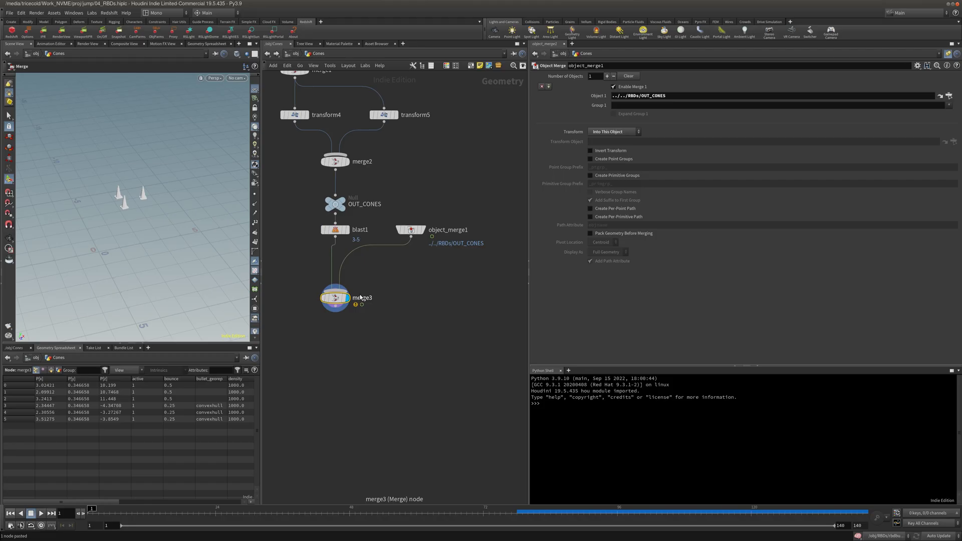
pyautogui.moveTo(335, 302)
pyautogui.middleClick(336, 298)
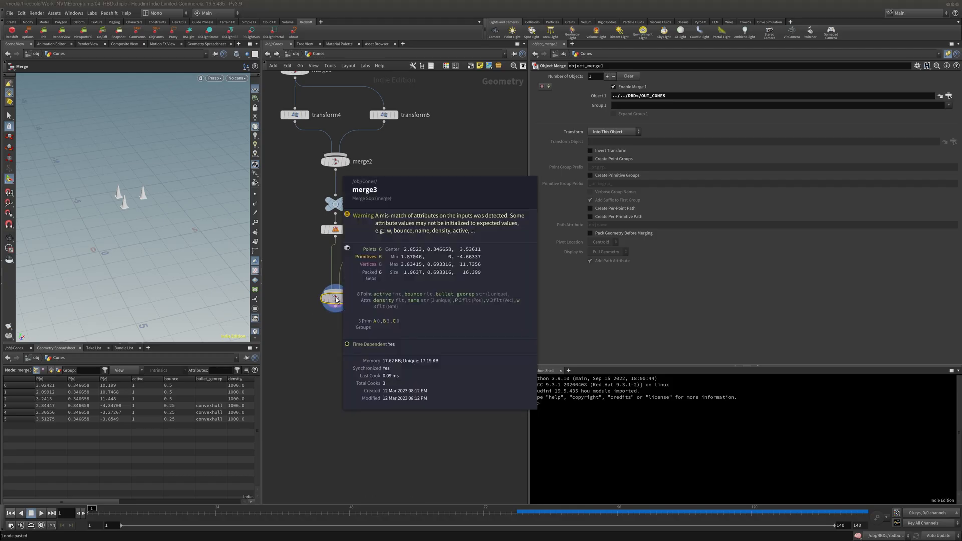
# Step: Add an Unpack node beneath merge3, display it and check its node info
pyautogui.press('Tab')
pyautogui.write('fi')
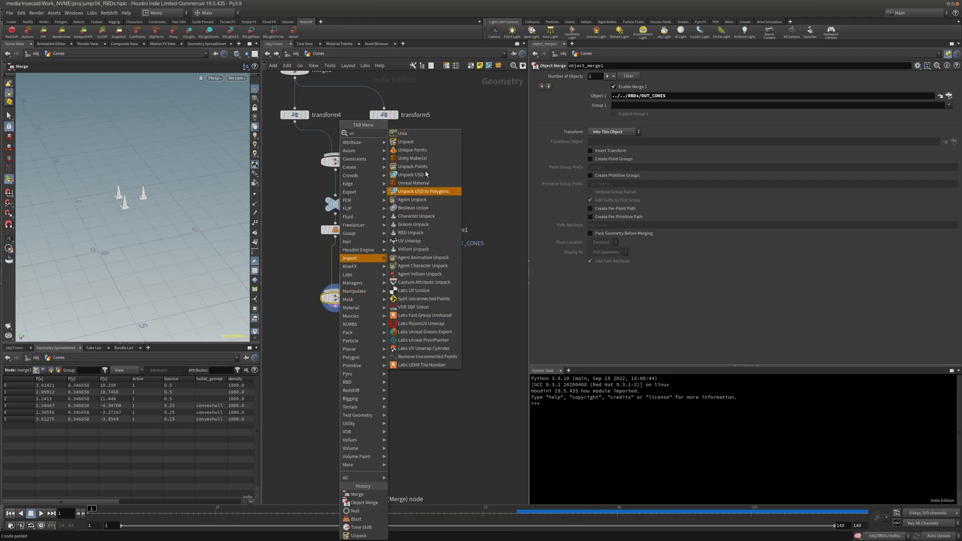
pyautogui.click(430, 143)
pyautogui.click(337, 335)
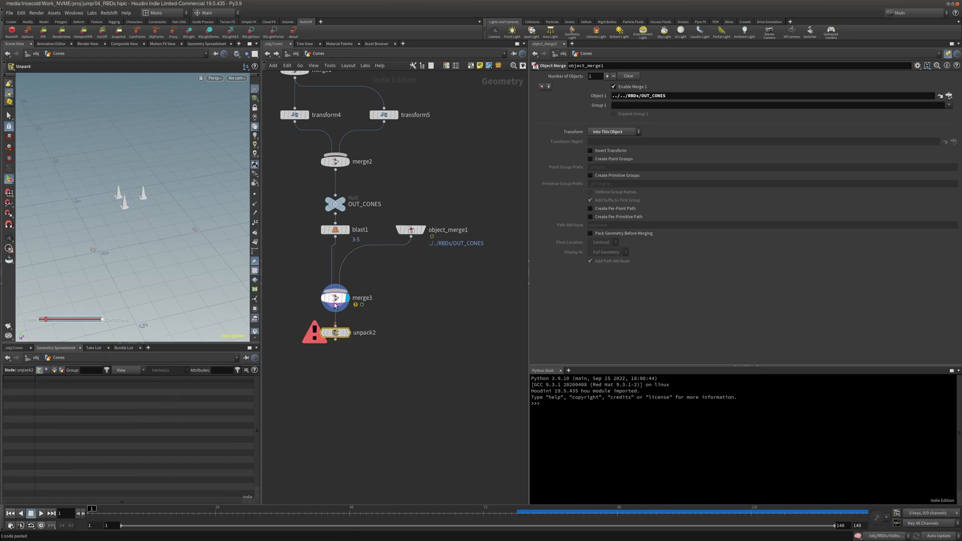
pyautogui.middleClick(334, 339)
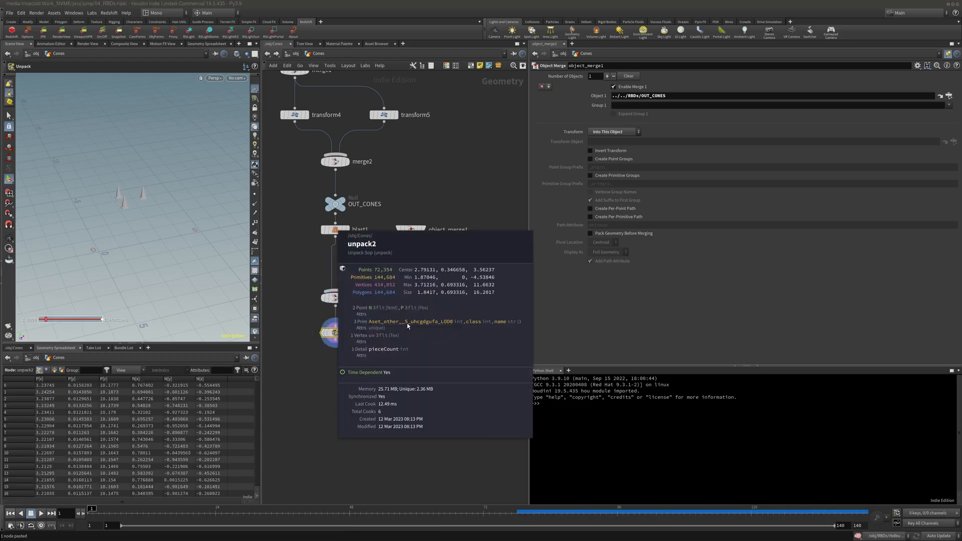
# Step: Add a Trail node beneath unpack2, connect it to the unpacked cones and display it
pyautogui.press('Tab')
pyautogui.write('trai')
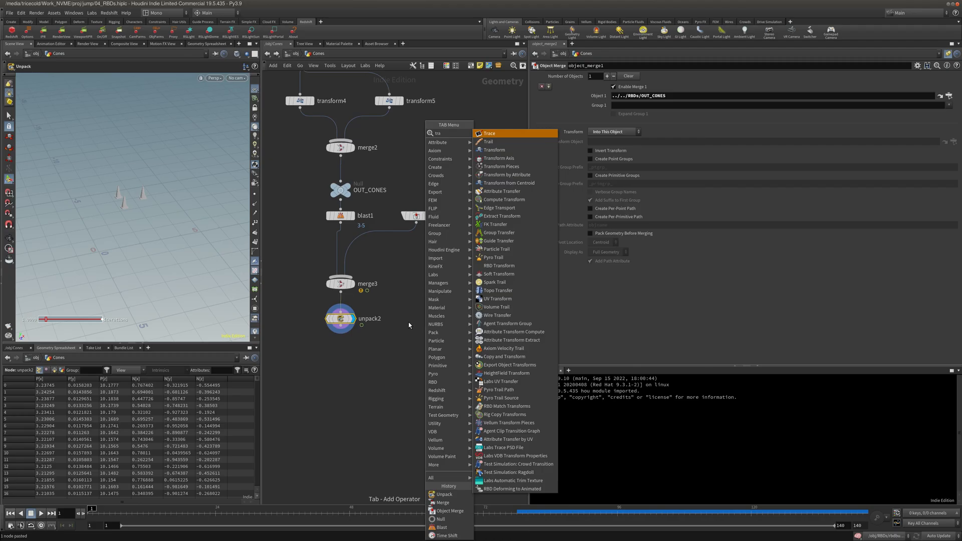
pyautogui.click(489, 134)
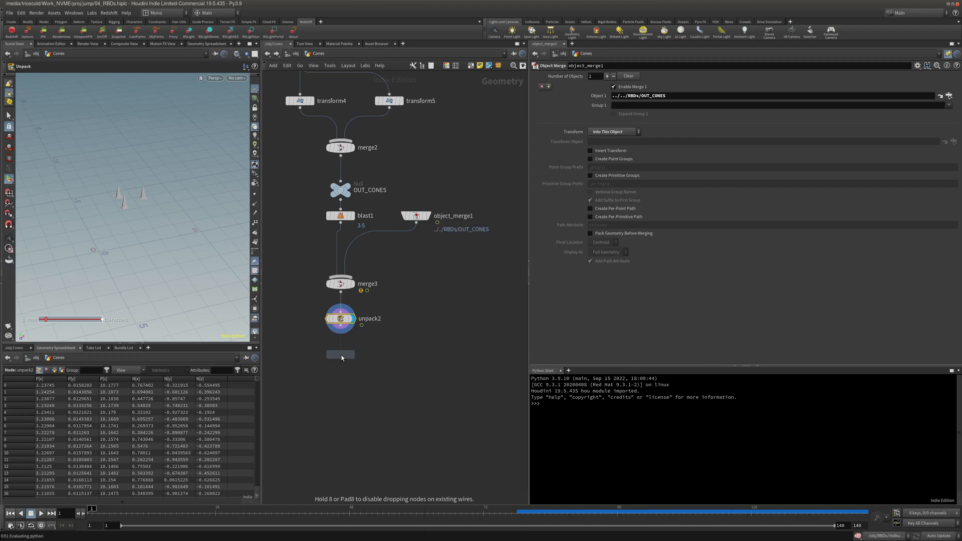
pyautogui.click(340, 352)
pyautogui.click(341, 326)
pyautogui.click(341, 348)
pyautogui.click(353, 355)
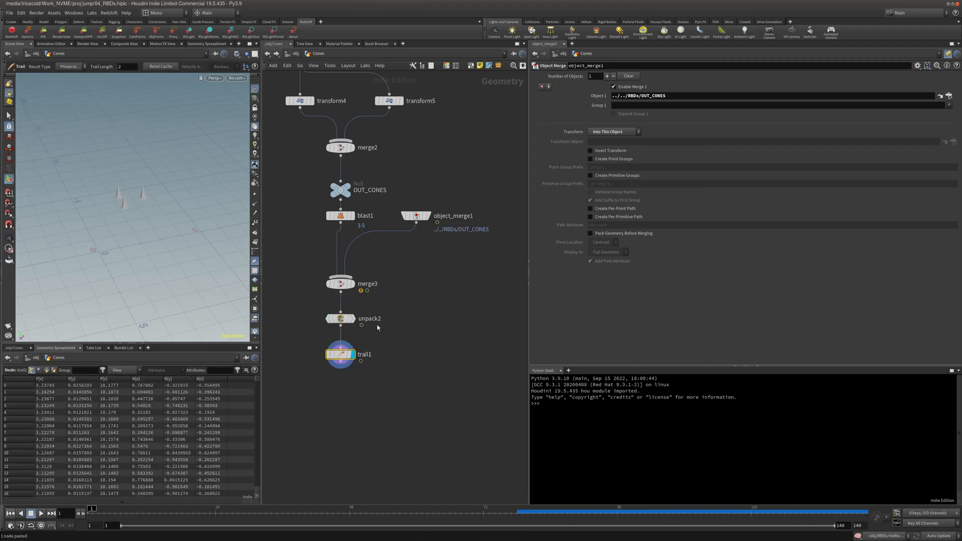
# Step: Unpin the parameter view and set trail1's result type to Compute Velocity
pyautogui.click(947, 54)
pyautogui.click(619, 77)
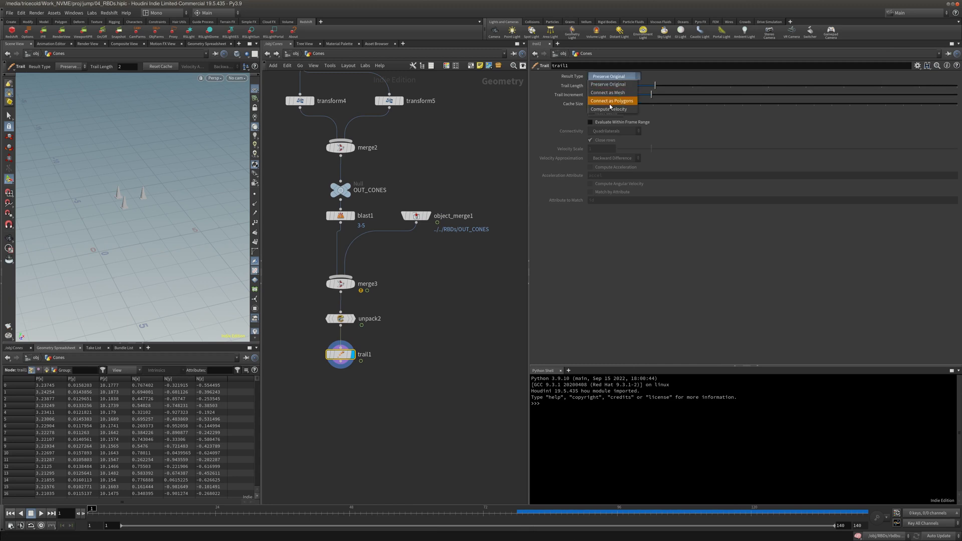
pyautogui.click(611, 109)
# Step: Add a Null node beneath trail1 and rename it OUT_CONE_RENDER
pyautogui.moveTo(371, 334); pyautogui.dragTo(367, 319, button='middle')
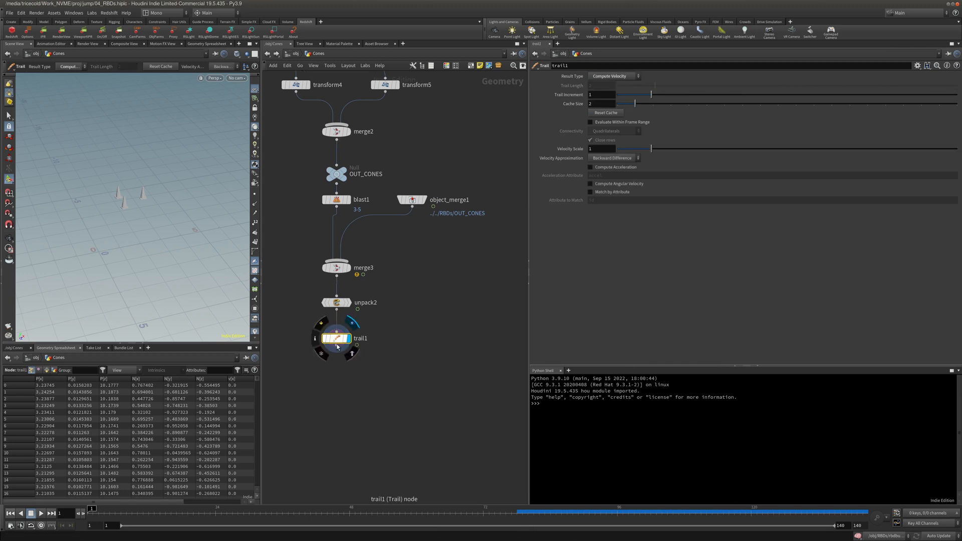
pyautogui.press('Tab')
pyautogui.write('nu')
pyautogui.click(415, 134)
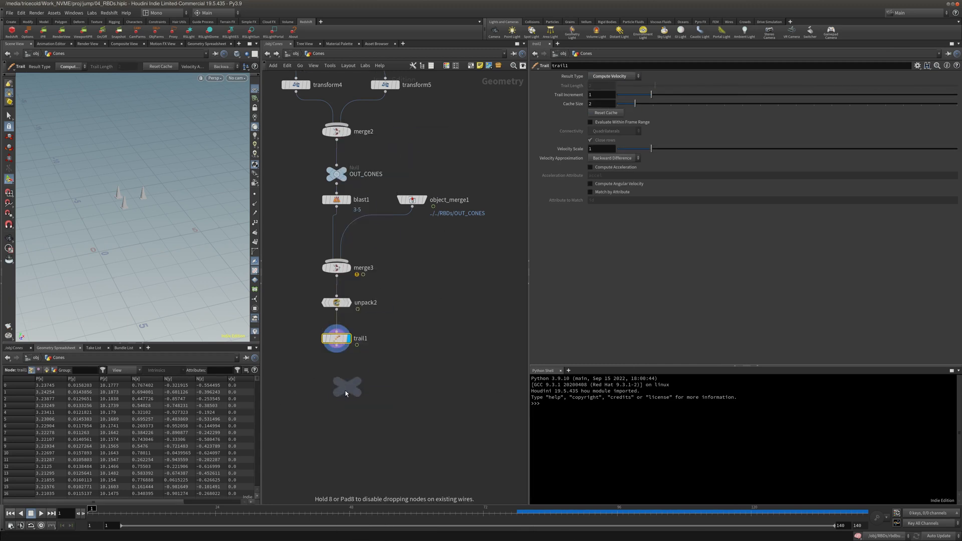
pyautogui.click(336, 390)
pyautogui.doubleClick(356, 388)
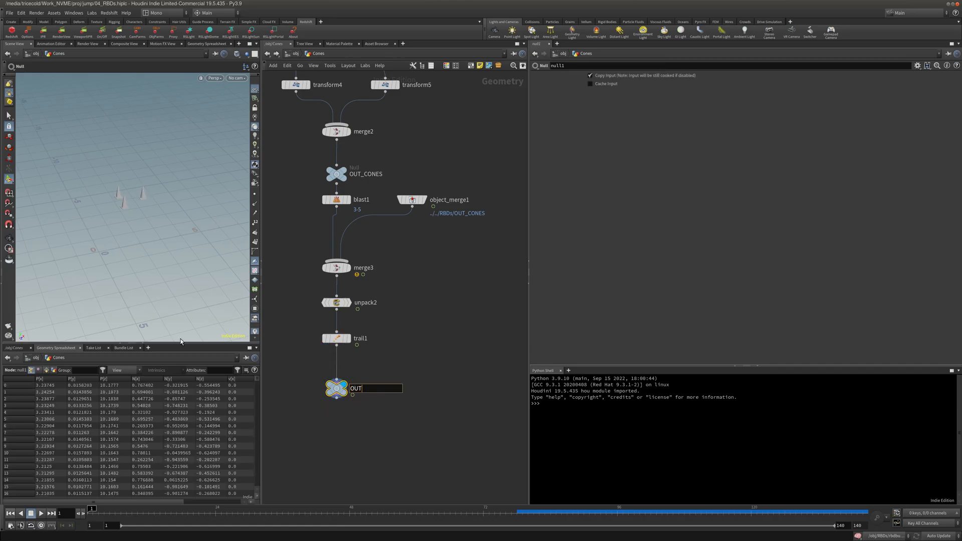
pyautogui.write('OUT_CONE_RENDER')
pyautogui.press('Return')
# Step: Look through renderCam and scrub the timeline to inspect the cones' motion around frames 97 to 105
pyautogui.click(237, 78)
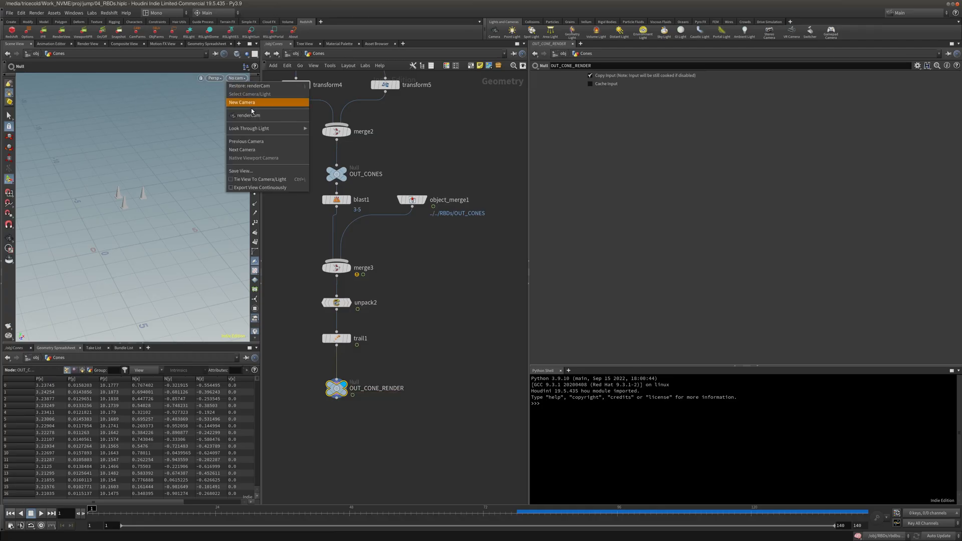
pyautogui.click(301, 116)
pyautogui.moveTo(530, 513); pyautogui.dragTo(667, 513)
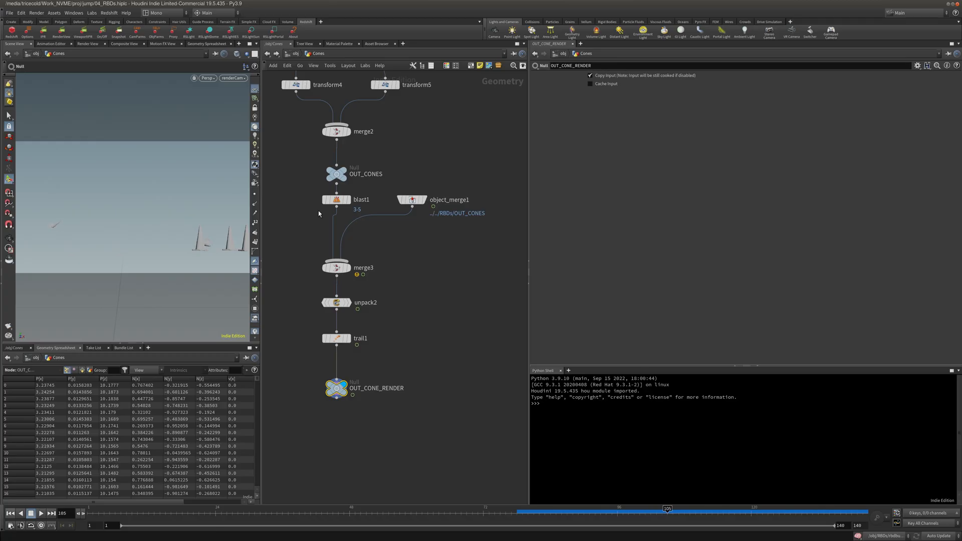
pyautogui.click(255, 213)
pyautogui.moveTo(579, 514); pyautogui.dragTo(628, 510)
pyautogui.click(255, 215)
# Step: Inside the Barrel object, add an Object Merge node beneath OUT_BARREL and display it
pyautogui.click(296, 54)
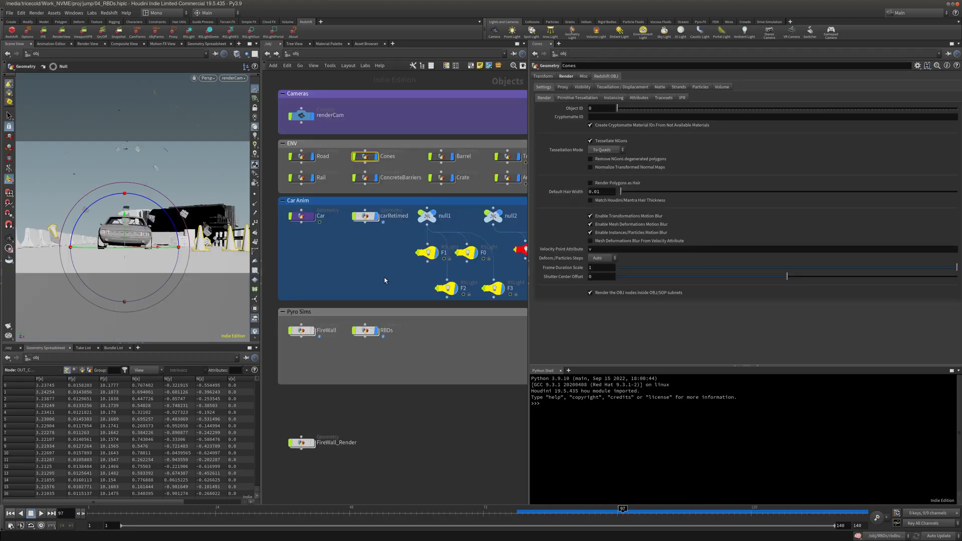
pyautogui.moveTo(316, 186); pyautogui.dragTo(278, 195, button='middle')
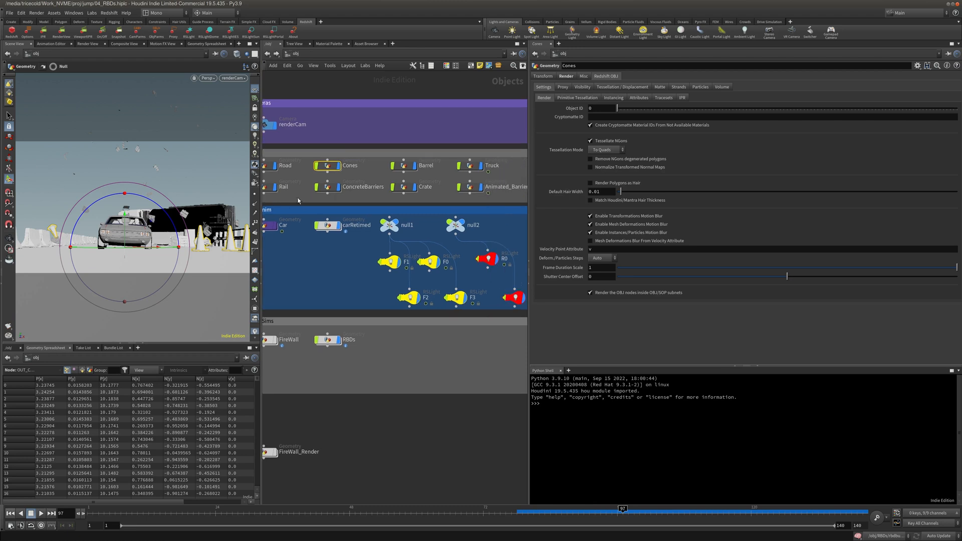
pyautogui.doubleClick(404, 168)
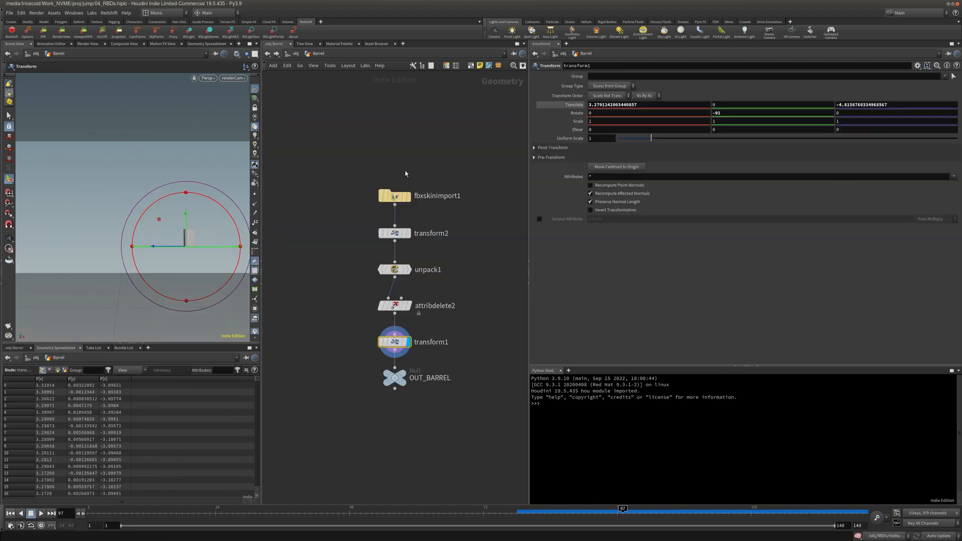
pyautogui.press('Tab')
pyautogui.write('obj')
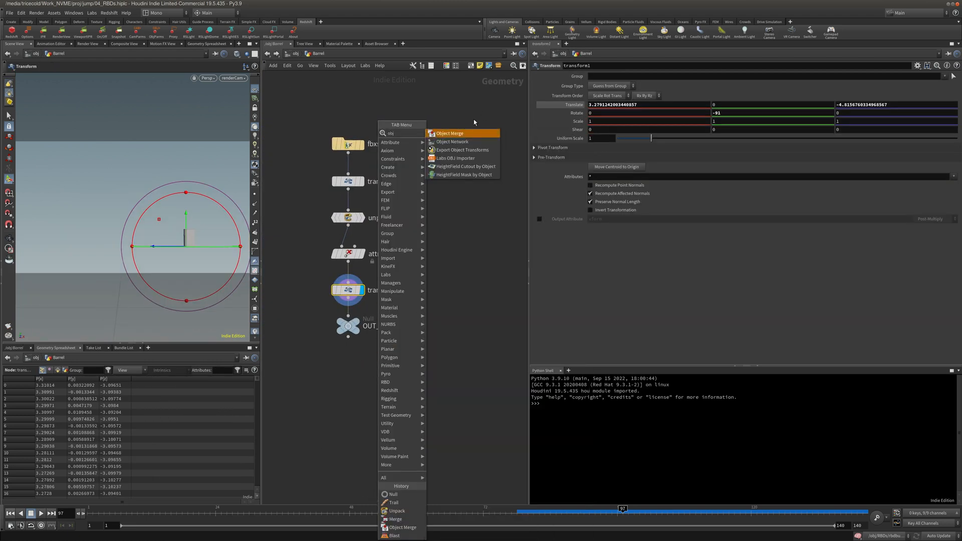
pyautogui.press('Return')
pyautogui.click(356, 375)
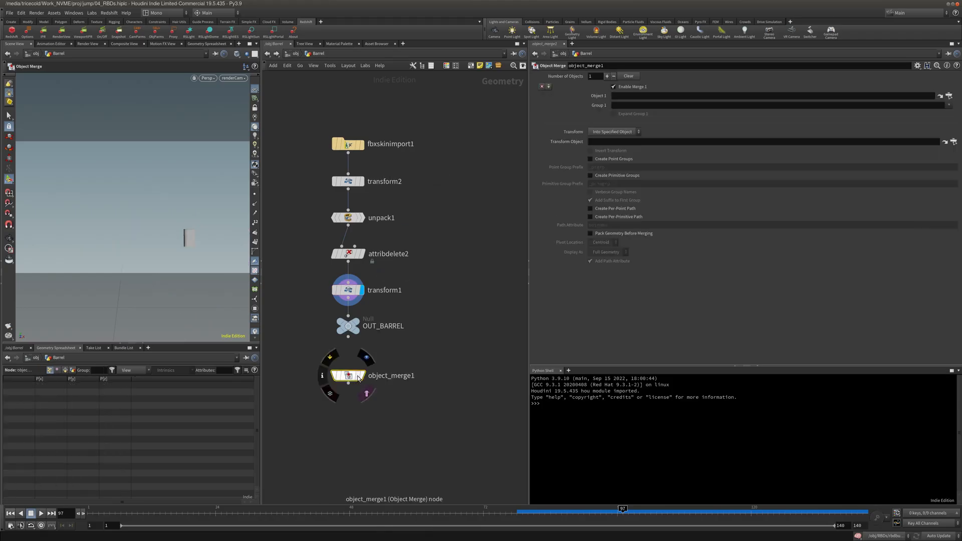
pyautogui.click(361, 376)
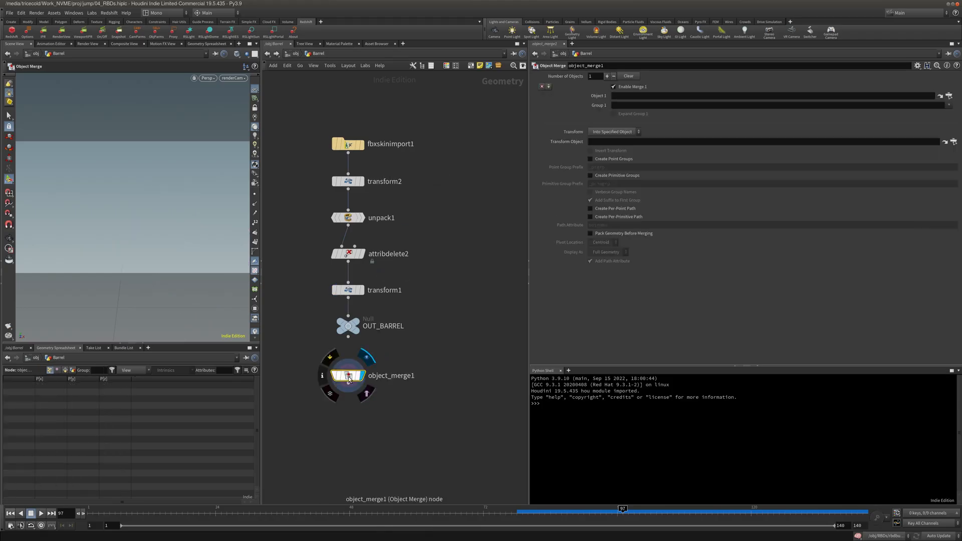
# Step: Set Barrel's object merge transform to Into This Object and reference the OUT_BARREL null from RBDs as Object 1
pyautogui.click(630, 134)
pyautogui.click(611, 145)
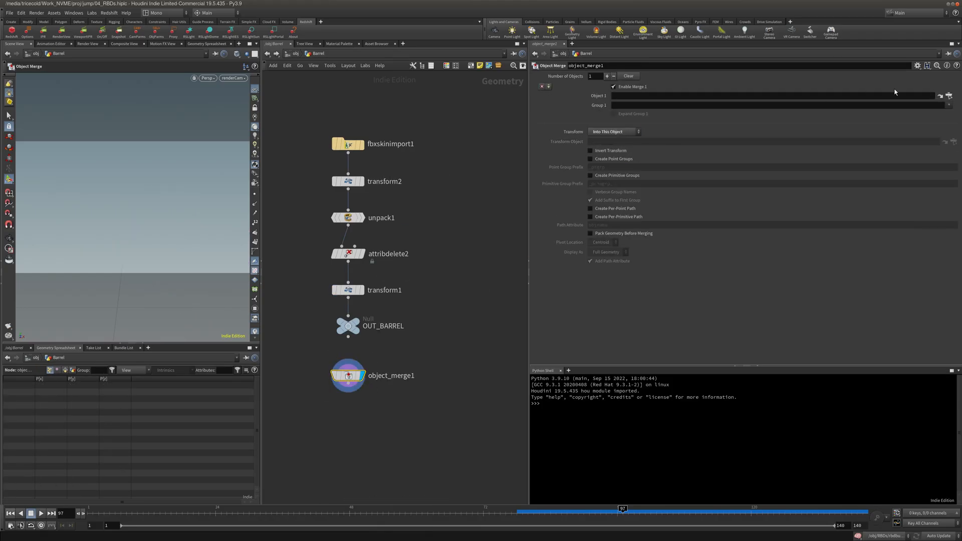
pyautogui.click(293, 53)
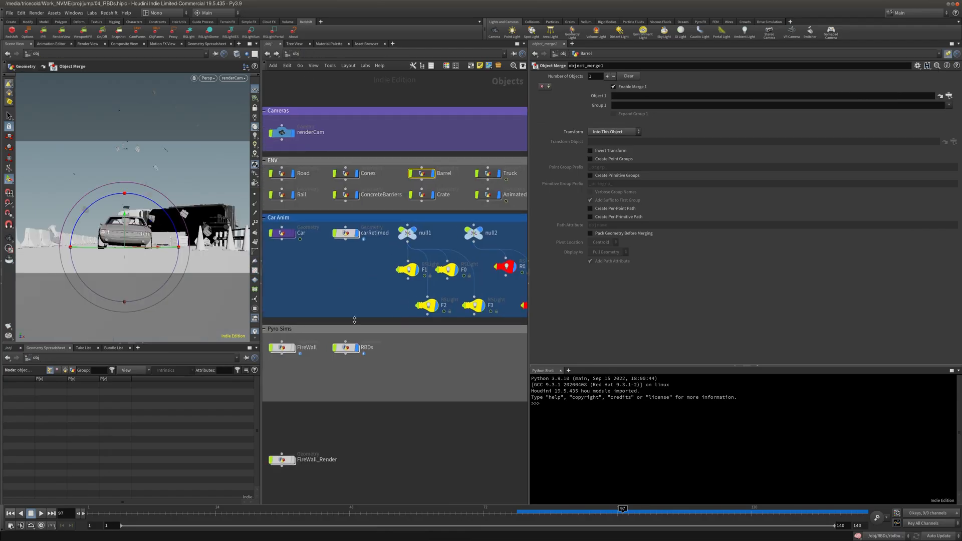
pyautogui.doubleClick(345, 347)
pyautogui.moveTo(307, 389); pyautogui.dragTo(655, 96)
pyautogui.press('u')
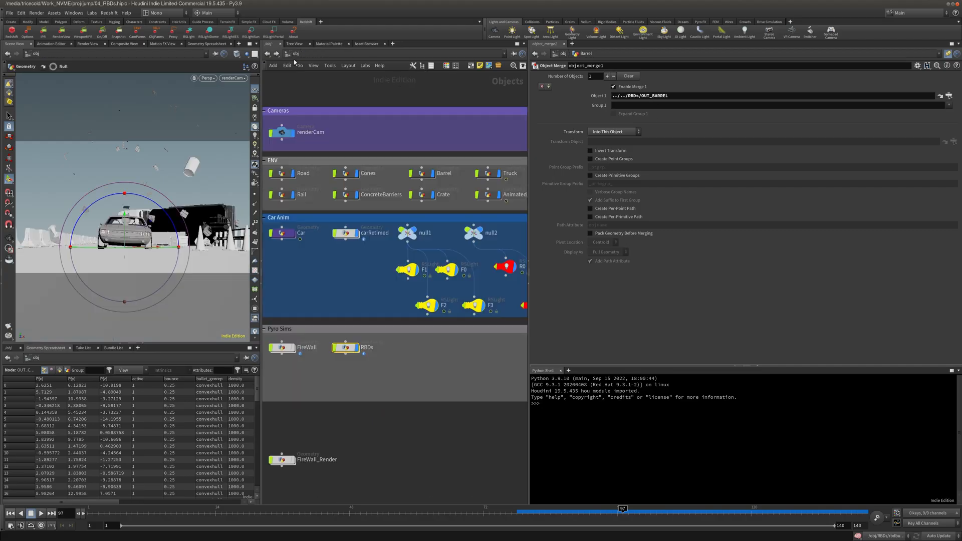
# Step: Copy the unpack2, trail1 and OUT_CONE_RENDER nodes from the Cones object
pyautogui.doubleClick(345, 173)
pyautogui.moveTo(413, 297); pyautogui.dragTo(311, 393)
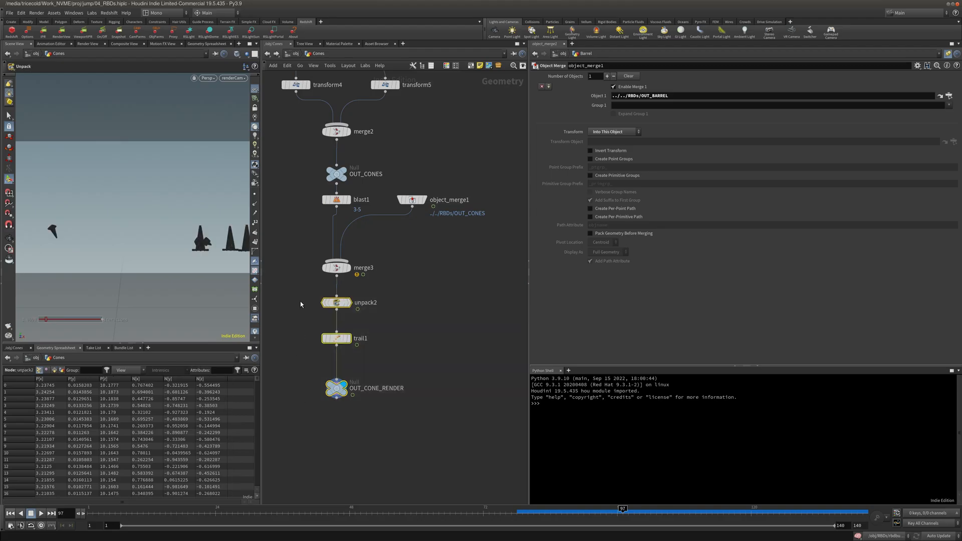
pyautogui.hotkey('ctrl', 'c')
pyautogui.press('u')
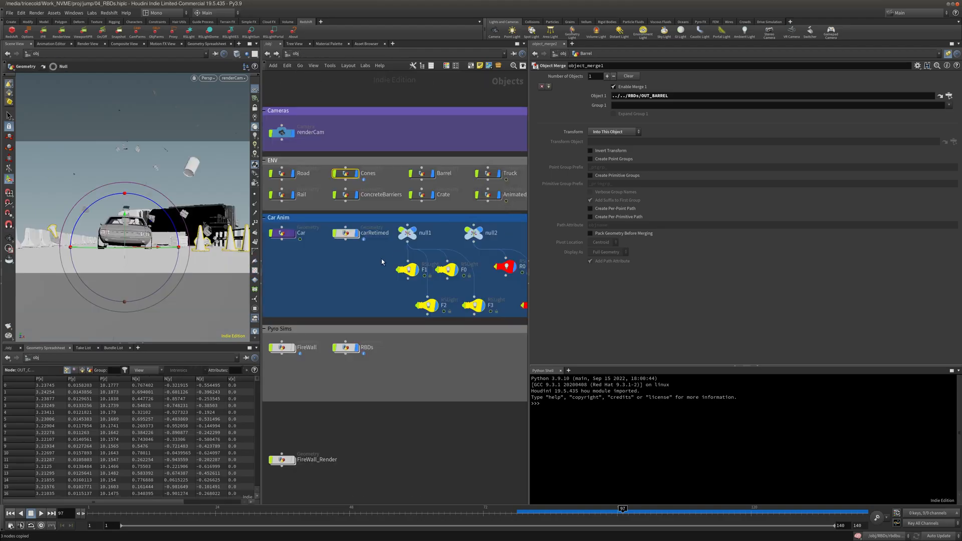
# Step: Paste the copied nodes into Barrel, wire them beneath object_merge1 and check OUT_CONE_RENDER's node info
pyautogui.doubleClick(423, 173)
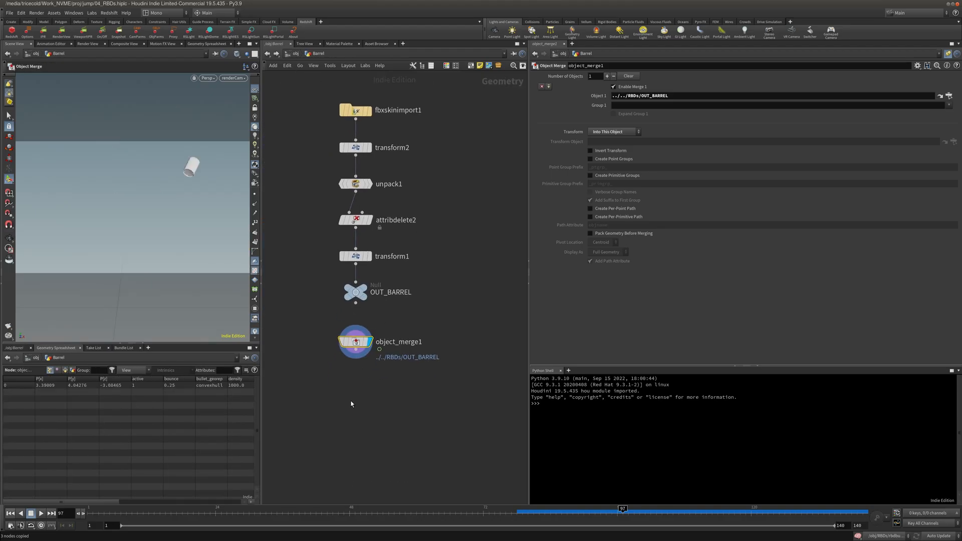
pyautogui.hotkey('ctrl', 'v')
pyautogui.moveTo(357, 360); pyautogui.dragTo(372, 380)
pyautogui.moveTo(357, 415); pyautogui.dragTo(382, 388)
pyautogui.moveTo(356, 431); pyautogui.dragTo(356, 470)
pyautogui.moveTo(419, 417); pyautogui.dragTo(411, 408, button='middle')
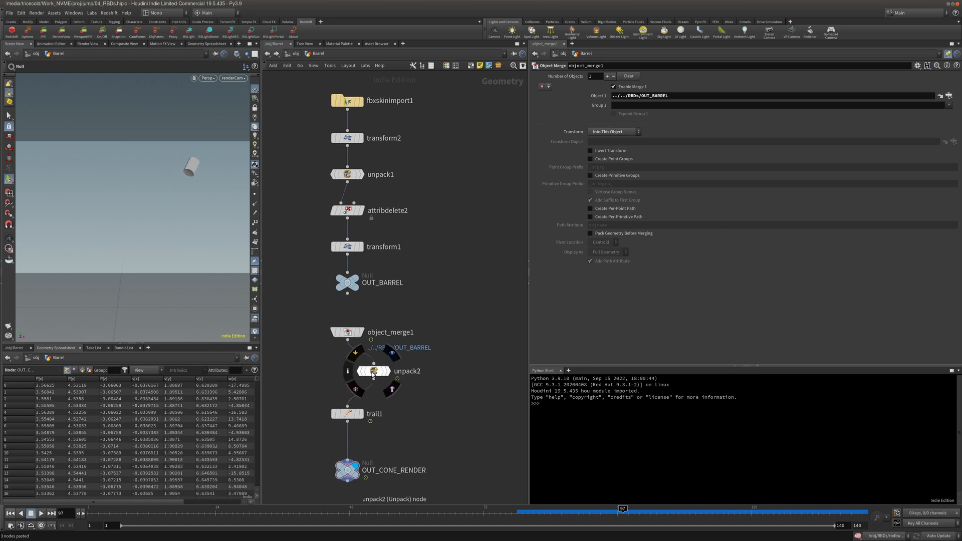
pyautogui.middleClick(389, 463)
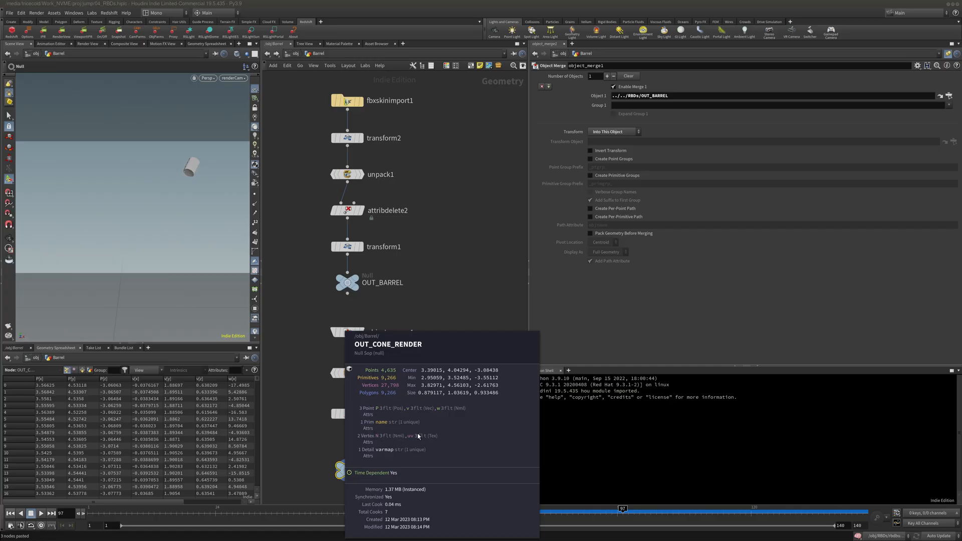
# Step: Inside the Crate object, add an Object Merge node beneath OUT_Crate and display it
pyautogui.click(288, 54)
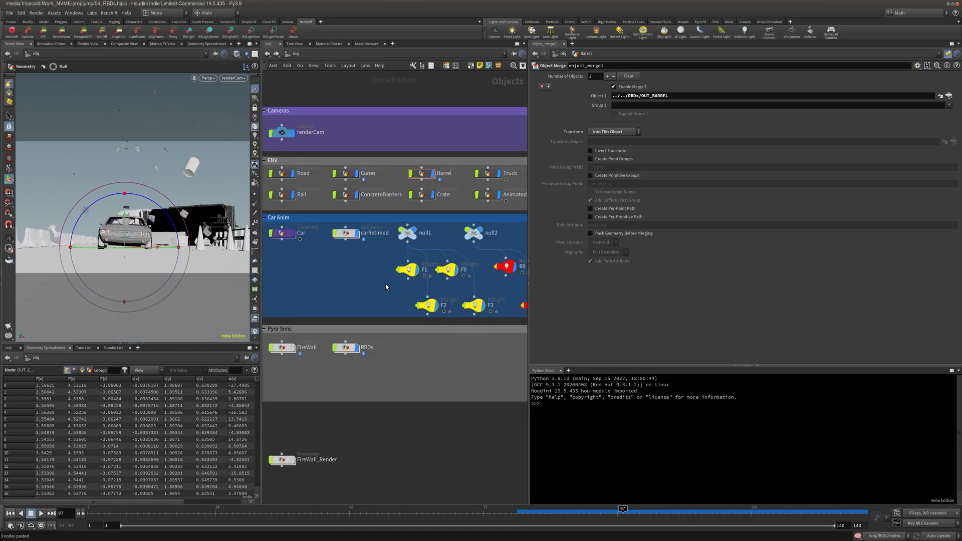
pyautogui.moveTo(402, 285); pyautogui.dragTo(334, 295, button='middle')
pyautogui.click(357, 208)
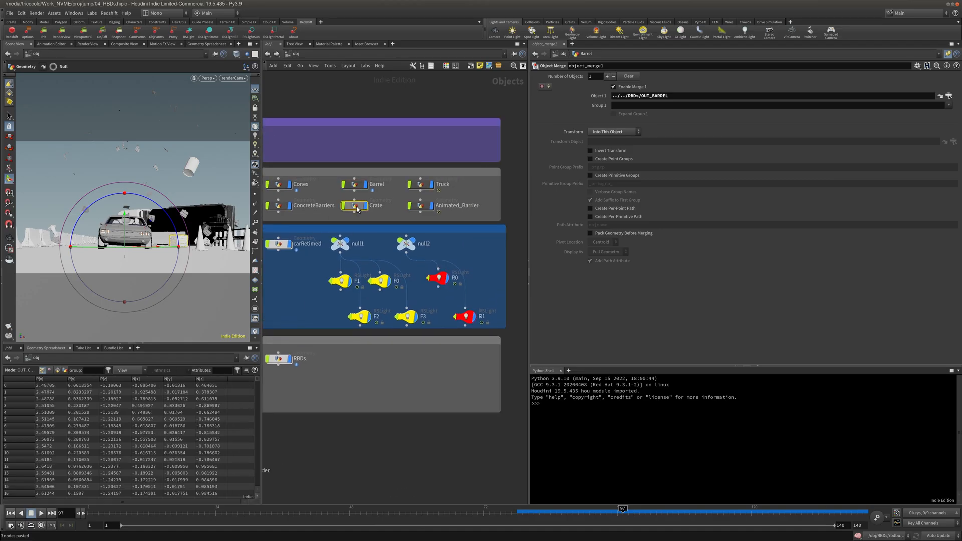
pyautogui.doubleClick(357, 209)
pyautogui.press('Tab')
pyautogui.write('ob')
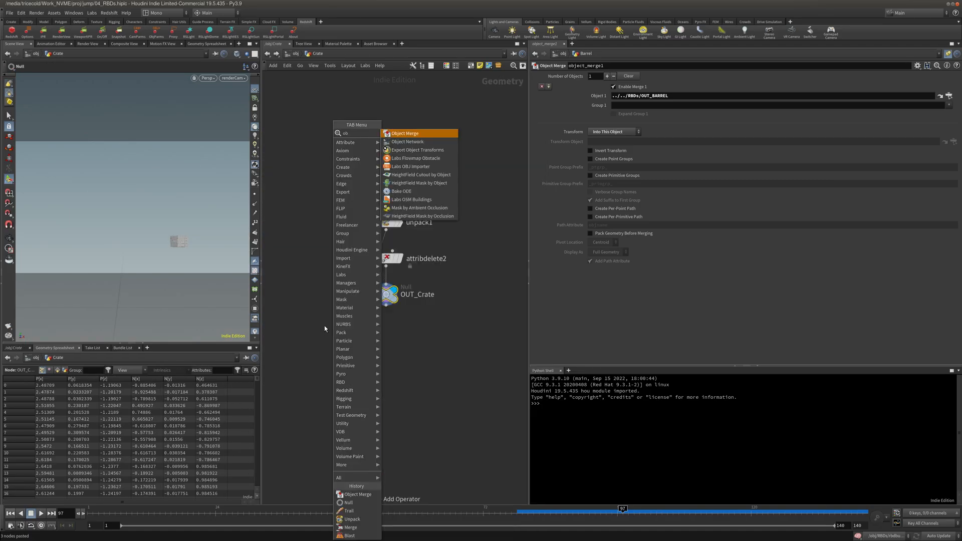
pyautogui.click(410, 133)
pyautogui.click(399, 348)
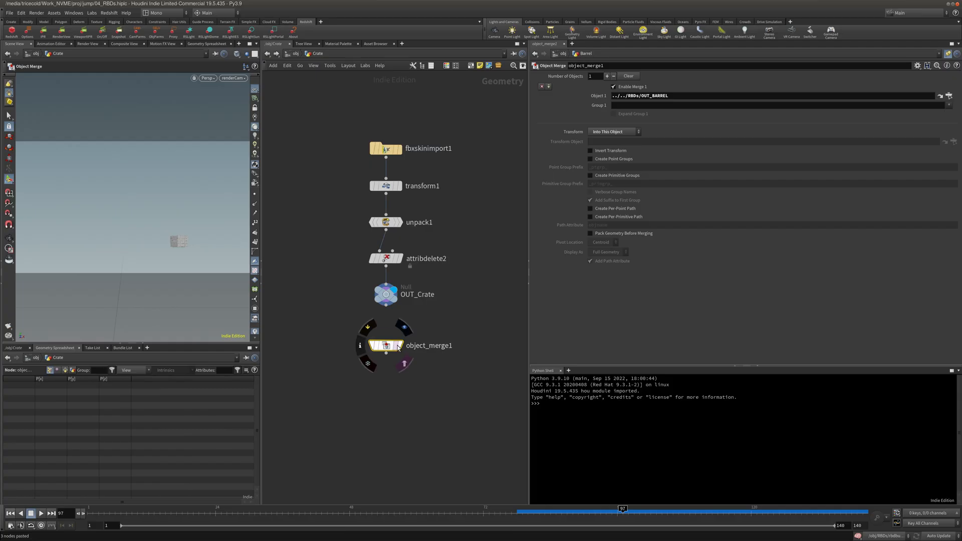
pyautogui.click(404, 363)
# Step: Set Crate's object merge transform to Into This Object and reference the OUT_CRATE null from RBDs as Object 1
pyautogui.click(949, 54)
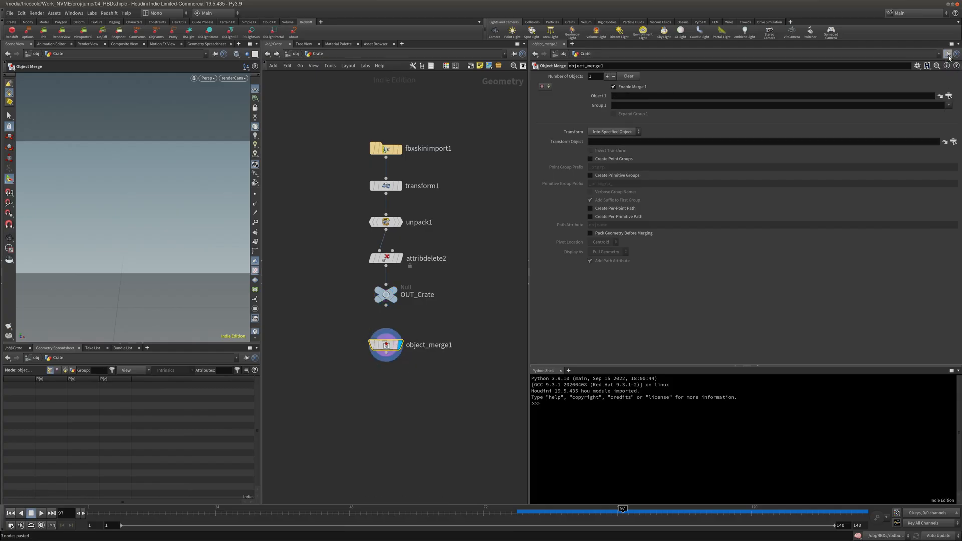
pyautogui.click(614, 132)
pyautogui.click(613, 144)
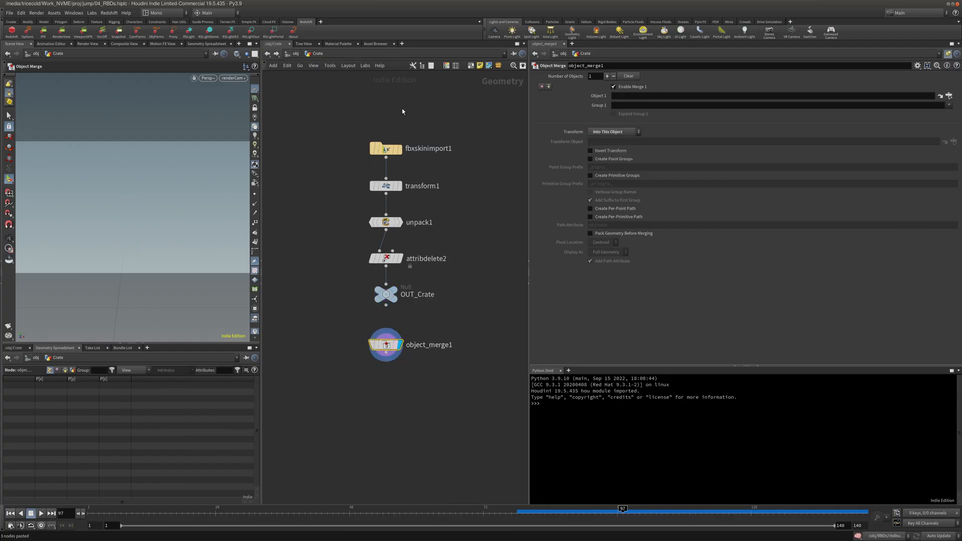
pyautogui.click(295, 53)
pyautogui.doubleClick(280, 358)
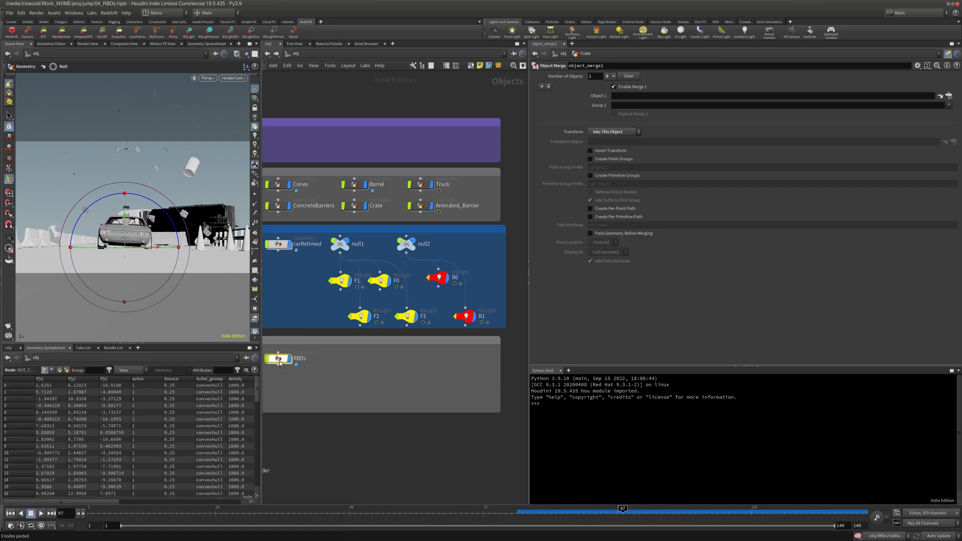
pyautogui.moveTo(465, 389); pyautogui.dragTo(622, 98)
pyautogui.click(296, 53)
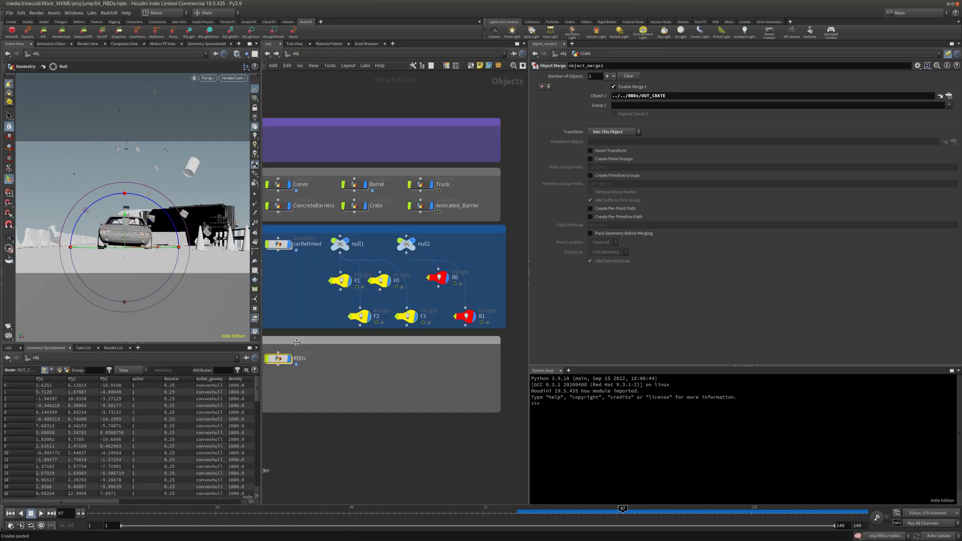
pyautogui.doubleClick(280, 358)
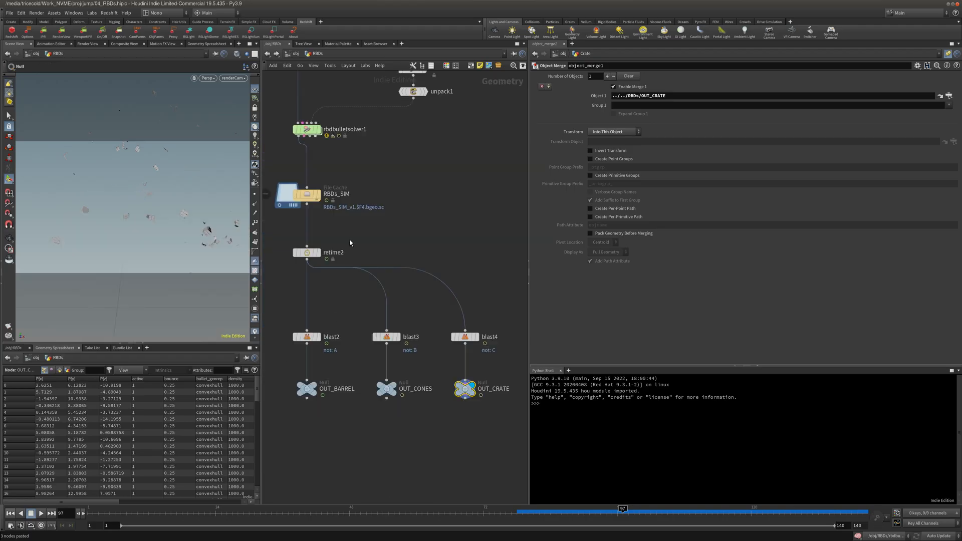
pyautogui.click(268, 54)
pyautogui.doubleClick(354, 206)
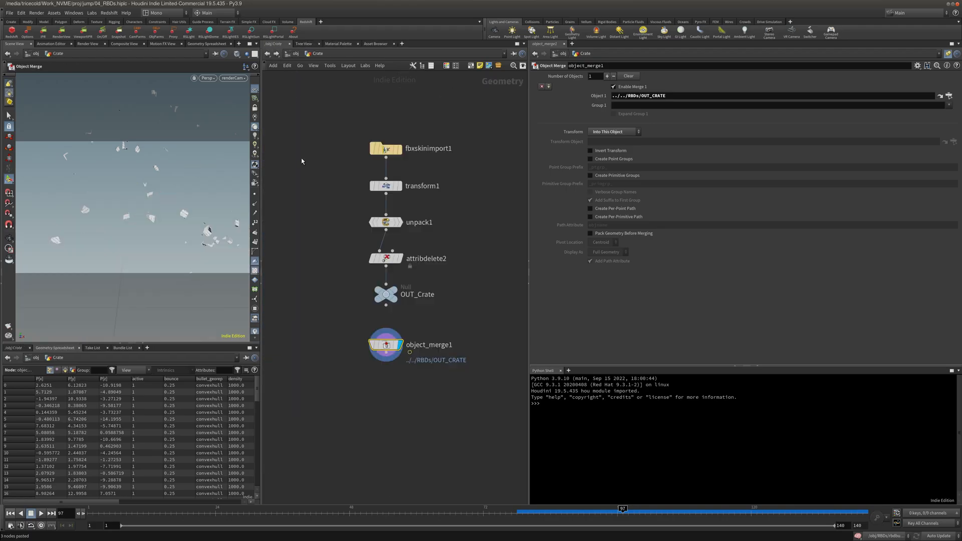
pyautogui.click(267, 53)
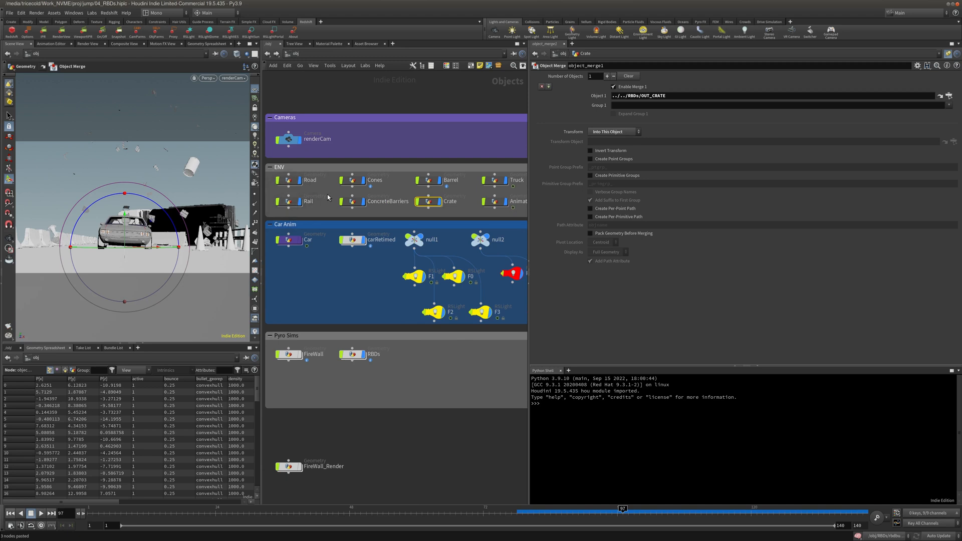
# Step: Copy unpack2, trail1 and OUT_CONE_RENDER from Cones into Crate and wire them beneath object_merge1
pyautogui.doubleClick(353, 180)
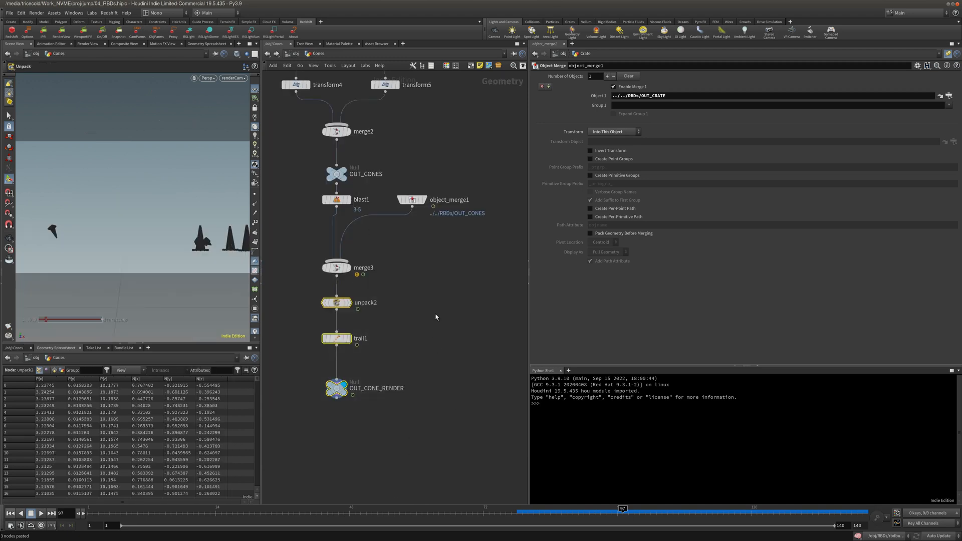
pyautogui.click(292, 54)
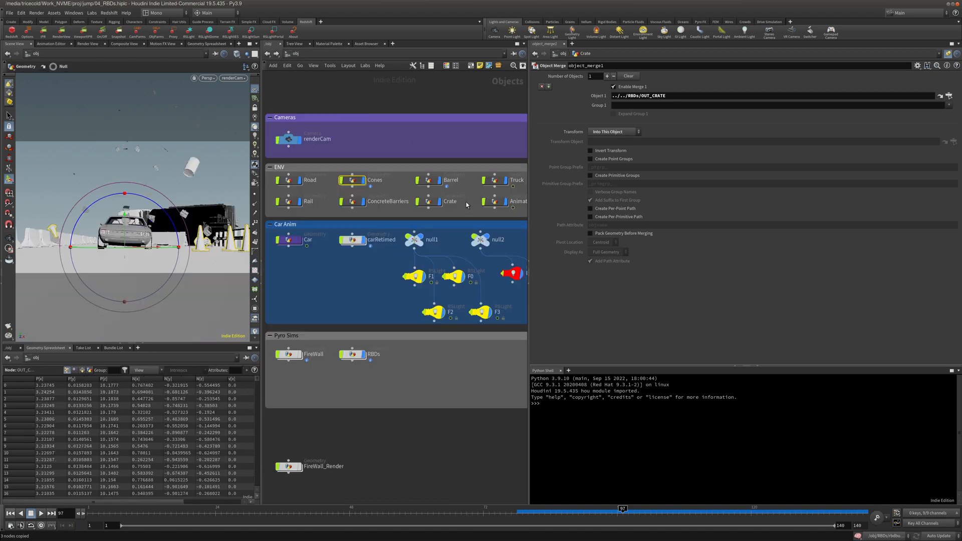
pyautogui.doubleClick(428, 201)
pyautogui.hotkey('ctrl', 'v')
pyautogui.moveTo(395, 298); pyautogui.dragTo(394, 321)
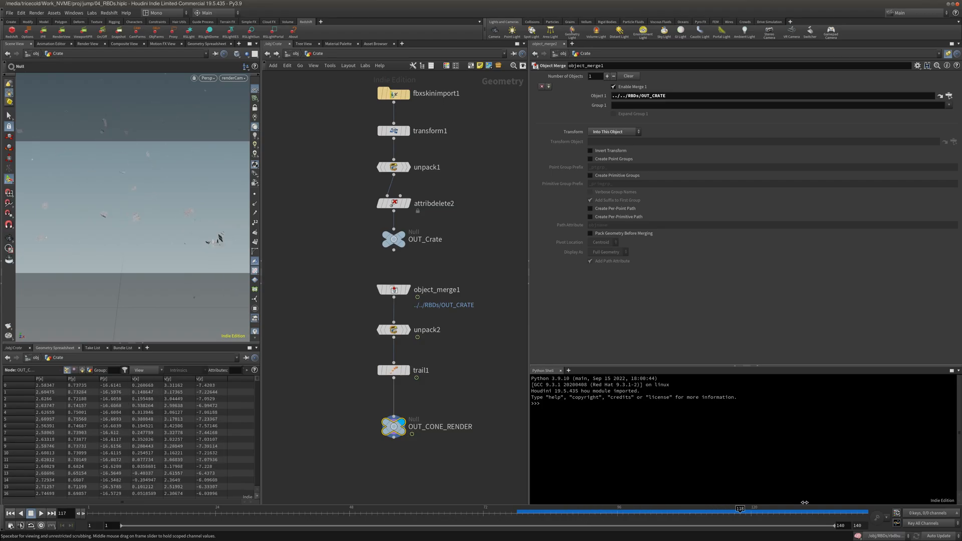
pyautogui.press('u')
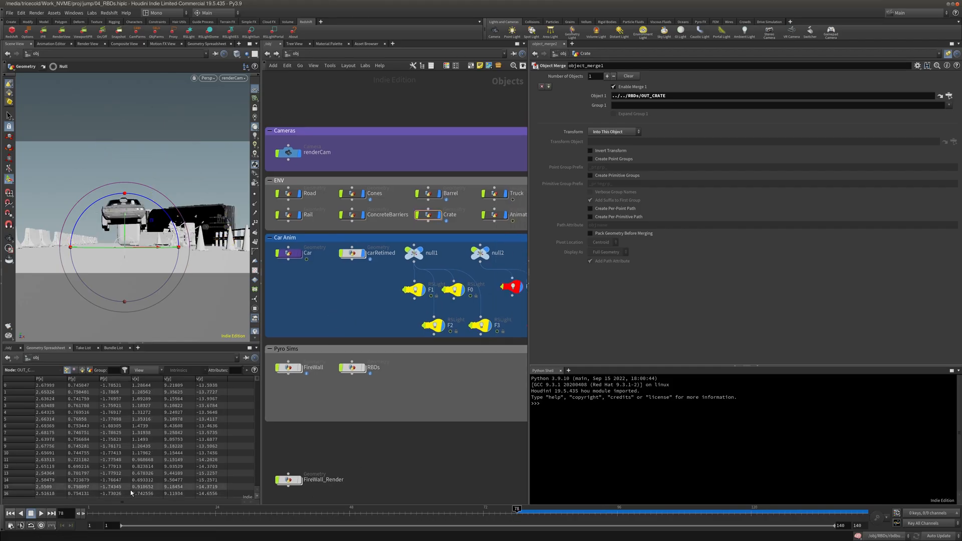
# Step: Play back the combined simulation, return to the first frame and enlarge the network view of the scene objects
pyautogui.click(41, 514)
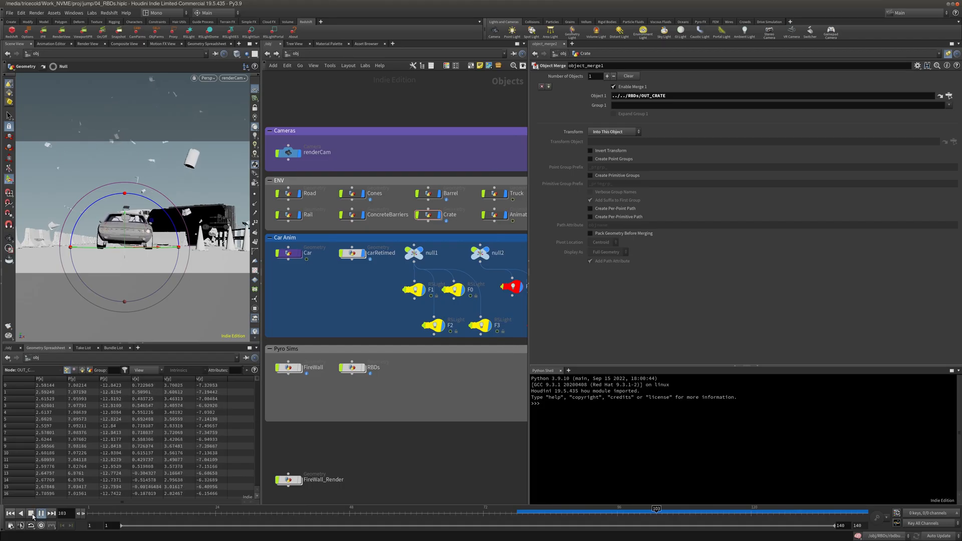
pyautogui.click(31, 514)
pyautogui.click(10, 514)
pyautogui.click(8, 116)
pyautogui.moveTo(529, 119); pyautogui.dragTo(667, 119)
pyautogui.press('h')
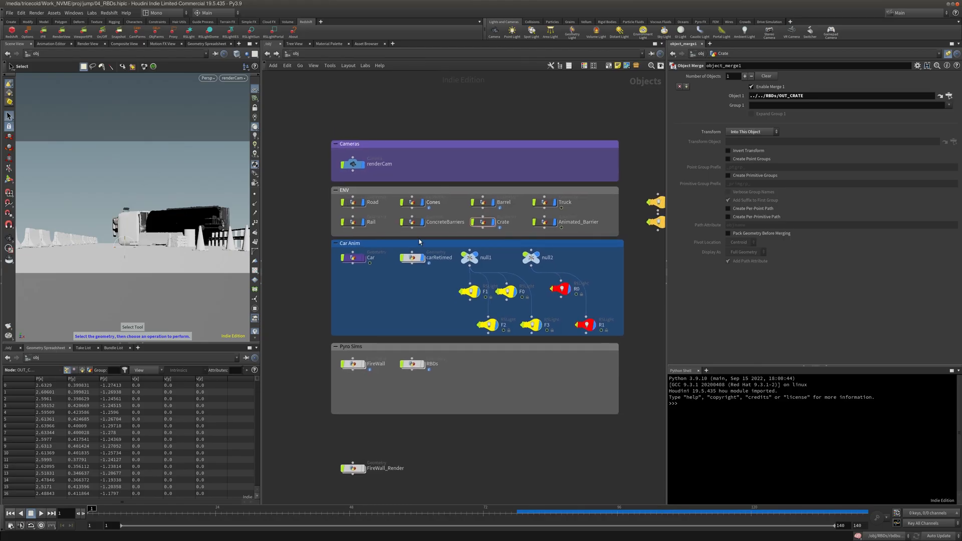
pyautogui.moveTo(467, 382)
pyautogui.mouseDown(button='middle')
pyautogui.moveTo(442, 391)
pyautogui.moveTo(451, 386)
pyautogui.mouseUp(button='middle')
# Step: Check the output network, return to the scene objects and scrub through frames 80 to 87 to inspect the debris
pyautogui.click(383, 53)
pyautogui.click(400, 102)
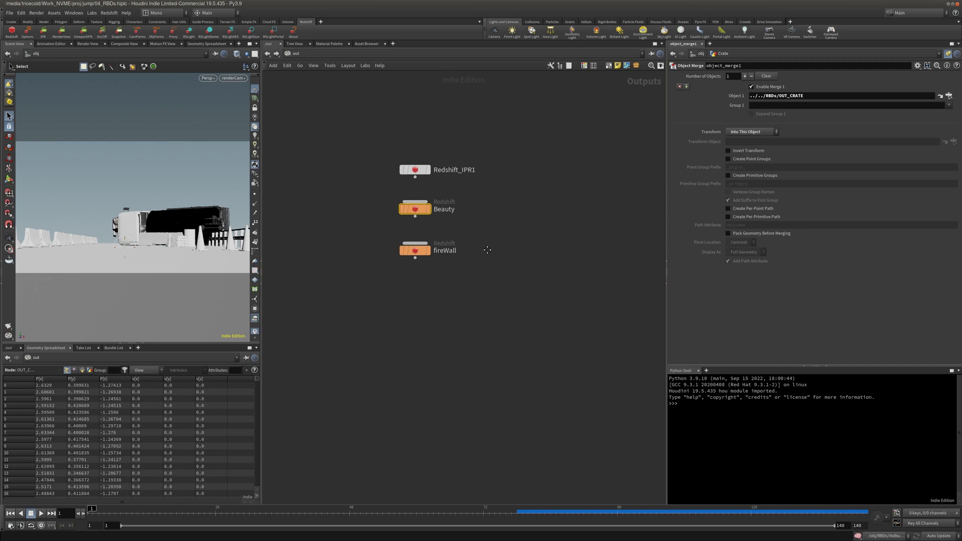
pyautogui.click(296, 54)
pyautogui.click(327, 89)
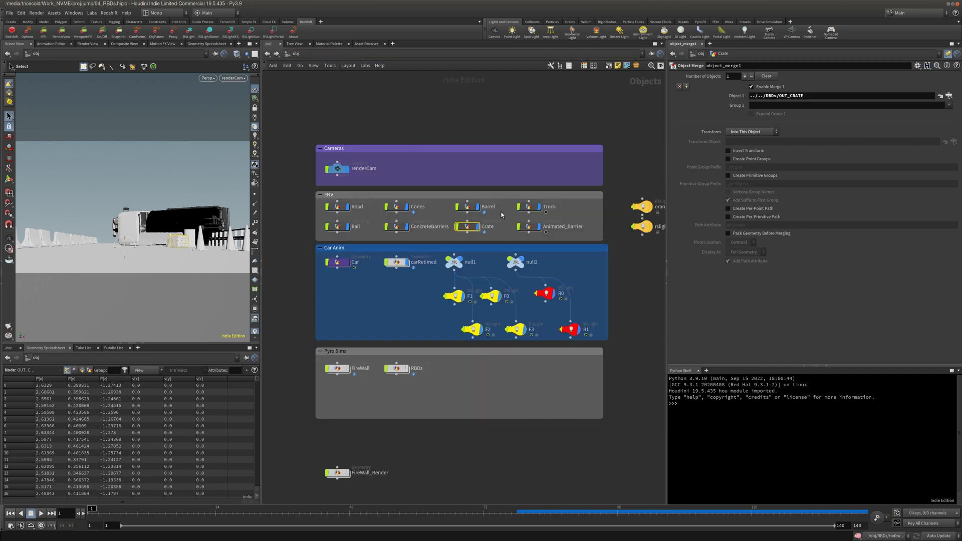
pyautogui.moveTo(586, 511); pyautogui.dragTo(528, 510)
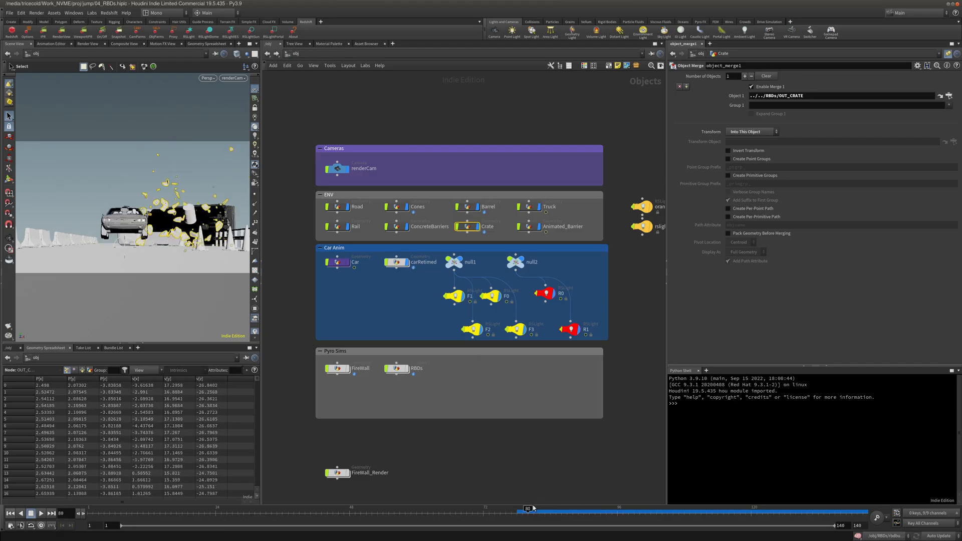
pyautogui.moveTo(537, 512); pyautogui.dragTo(561, 510)
pyautogui.press('Up')
pyautogui.press('Down')
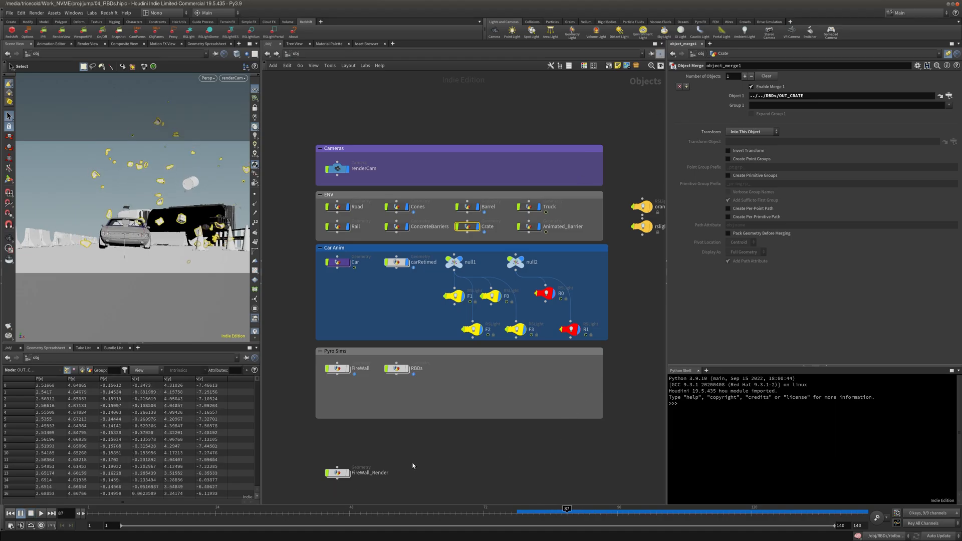
# Step: Open the output network and move the fireWall render node further below Beauty
pyautogui.click(350, 52)
pyautogui.click(364, 98)
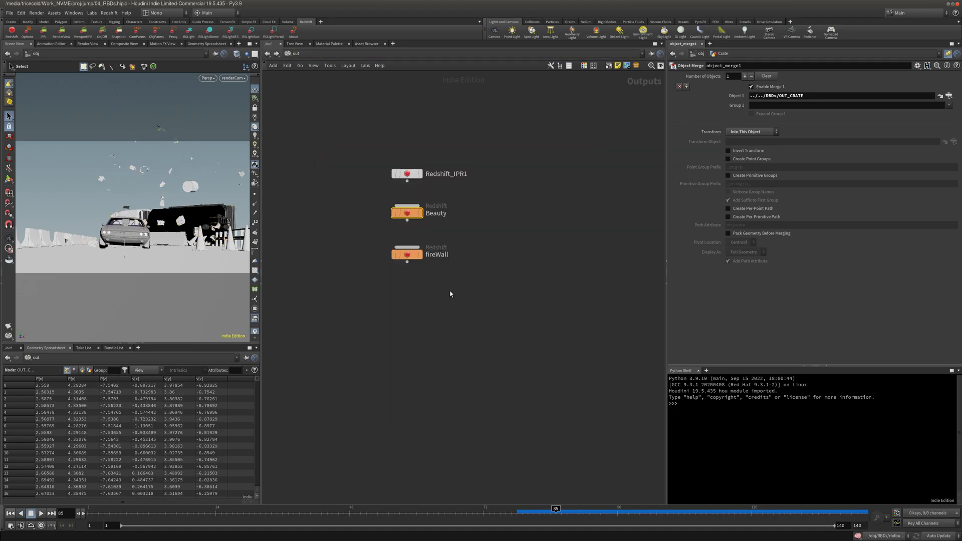
pyautogui.moveTo(407, 254); pyautogui.dragTo(408, 272)
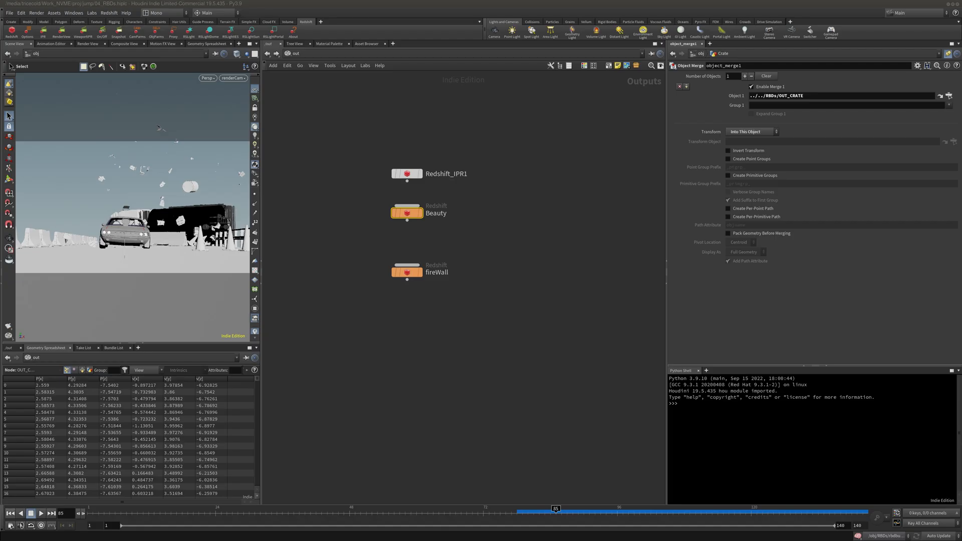
pyautogui.moveTo(398, 340); pyautogui.dragTo(394, 340, button='middle')
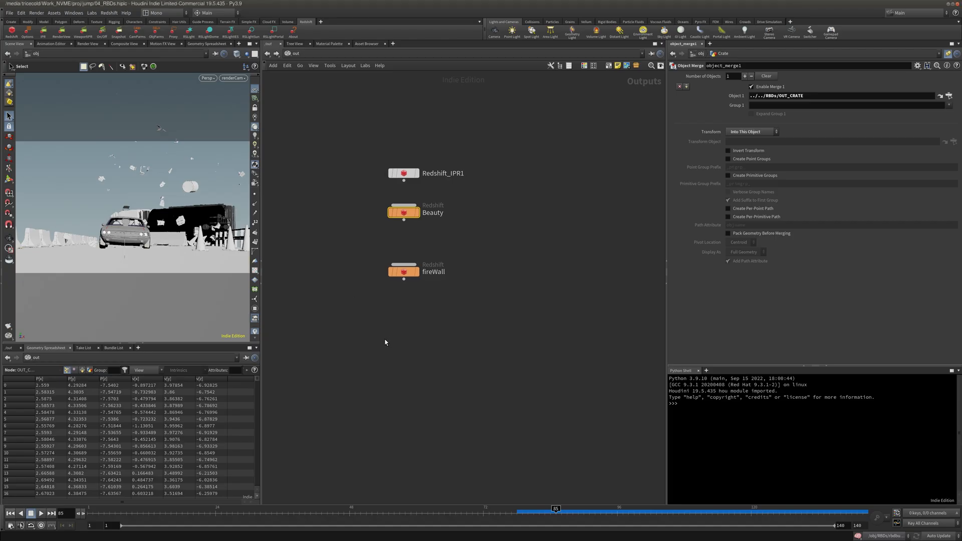
# Step: Check the ENV bundle, add a new take beneath Main and name it ENV
pyautogui.click(113, 348)
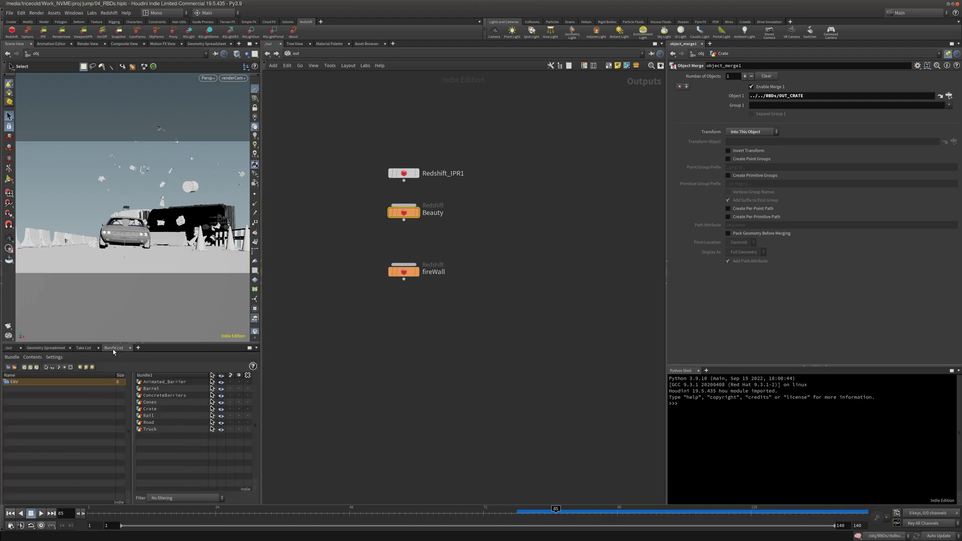
pyautogui.click(83, 347)
pyautogui.click(23, 358)
pyautogui.doubleClick(29, 377)
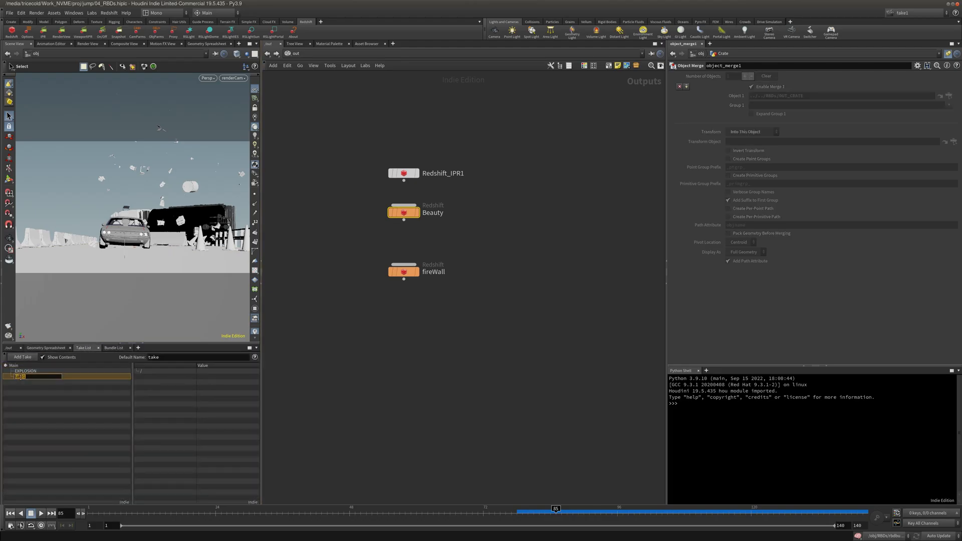
pyautogui.press('Return')
pyautogui.doubleClick(22, 377)
pyautogui.press('Return')
# Step: Copy the fireWall render node, undo the paste made in the ENV take and make Main the current take
pyautogui.moveTo(477, 243); pyautogui.dragTo(369, 291)
pyautogui.hotkey('ctrl', 'c')
pyautogui.hotkey('ctrl', 'v')
pyautogui.hotkey('ctrl', 'z')
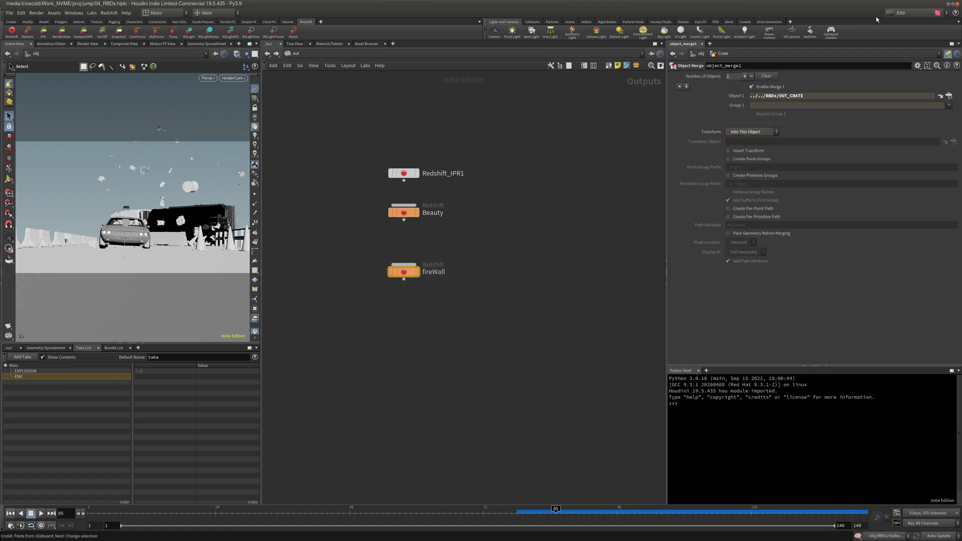
pyautogui.click(917, 13)
pyautogui.click(900, 22)
# Step: Paste the copied render node below fireWall and rename it environment
pyautogui.hotkey('ctrl', 'v')
pyautogui.moveTo(413, 312); pyautogui.dragTo(369, 308)
pyautogui.click(445, 307)
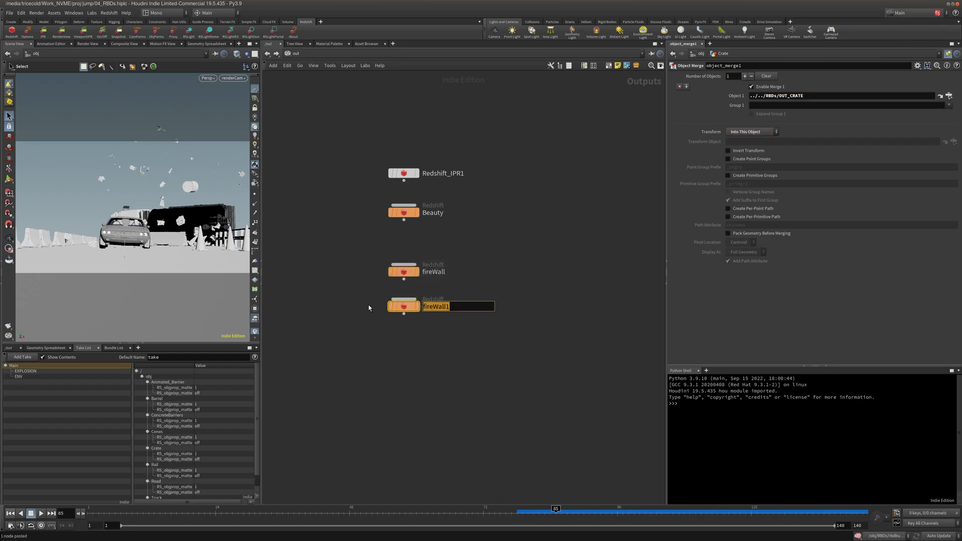
pyautogui.write('environemtn')
pyautogui.press('Return')
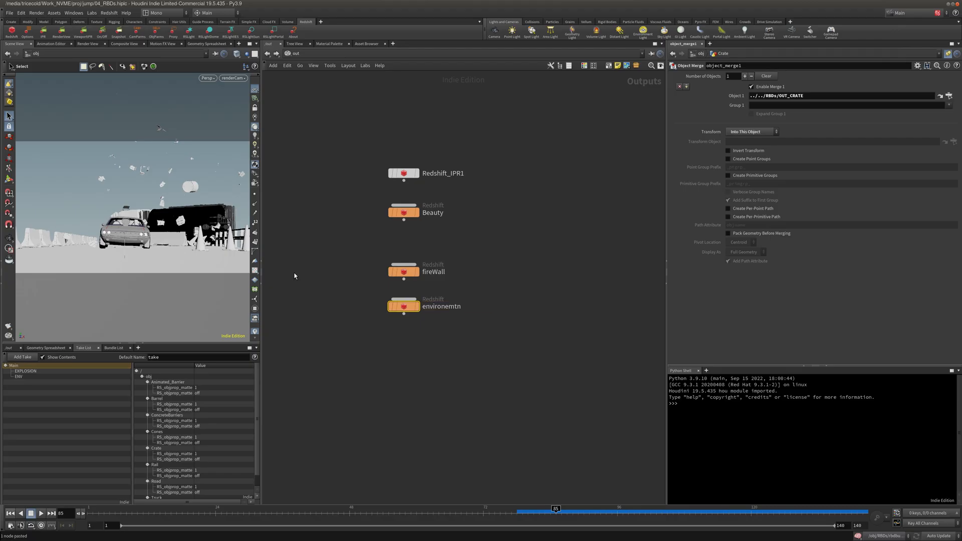
pyautogui.click(448, 310)
pyautogui.moveTo(446, 310); pyautogui.dragTo(453, 312)
pyautogui.press('BackSpace')
pyautogui.click(465, 307)
pyautogui.write('ent')
pyautogui.press('Return')
# Step: Show the environment node's parameters and review its global illumination, sampling and globals settings
pyautogui.click(950, 54)
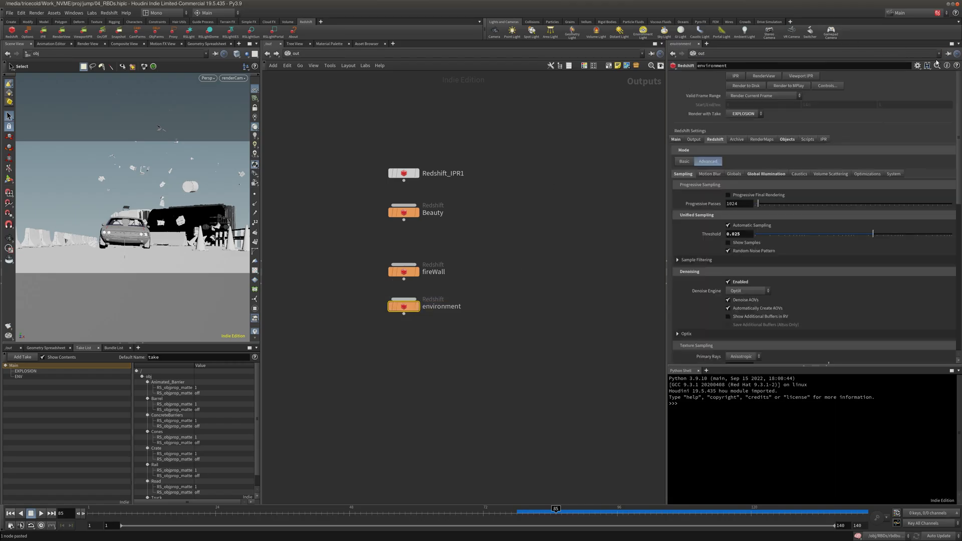
pyautogui.click(766, 174)
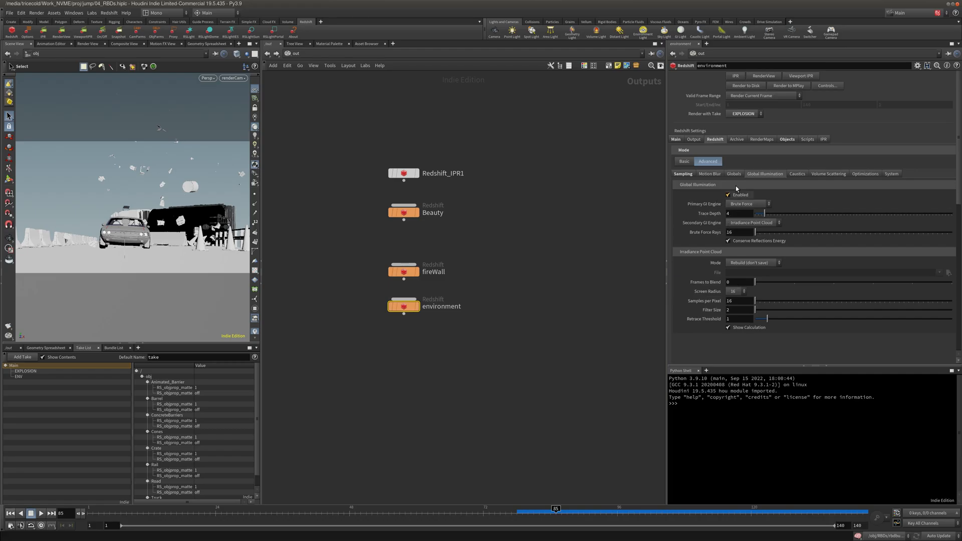
pyautogui.click(685, 175)
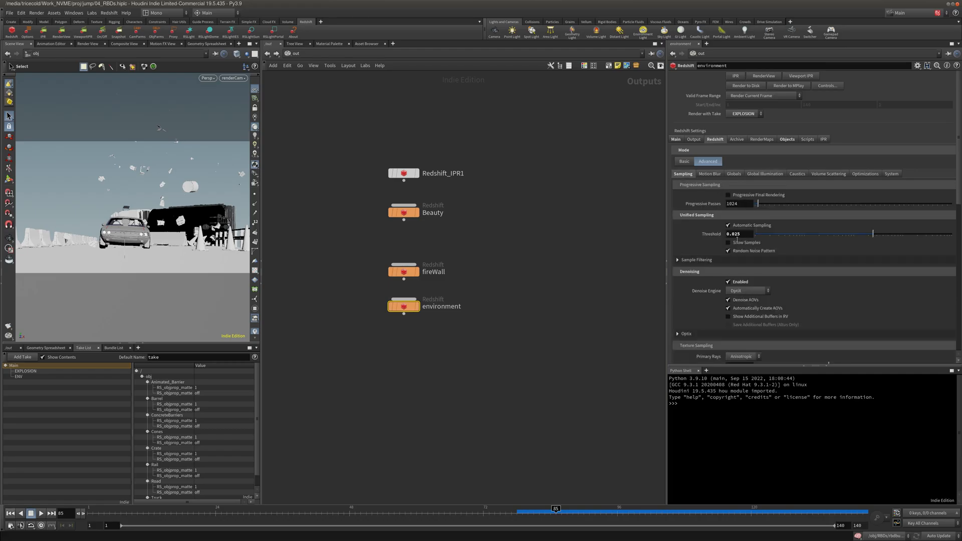
pyautogui.click(734, 174)
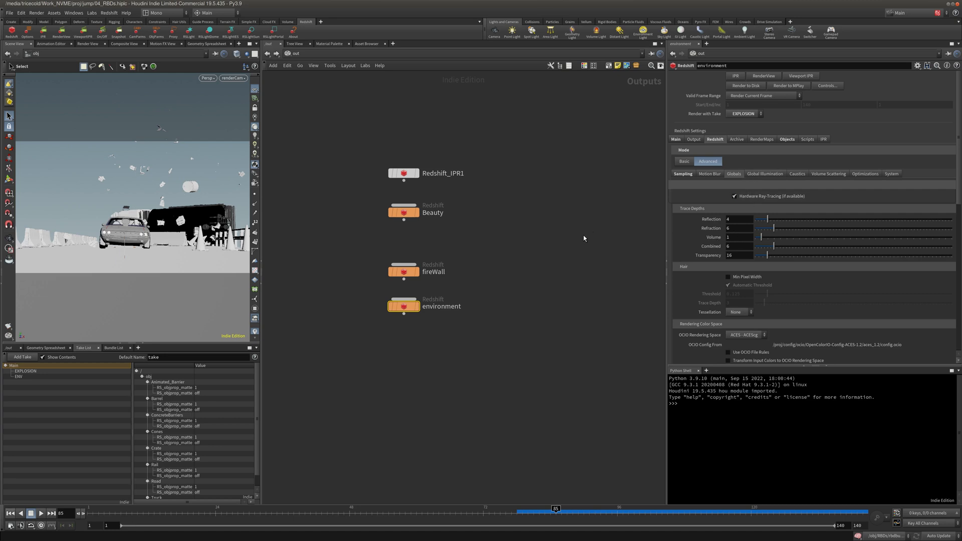
pyautogui.click(787, 140)
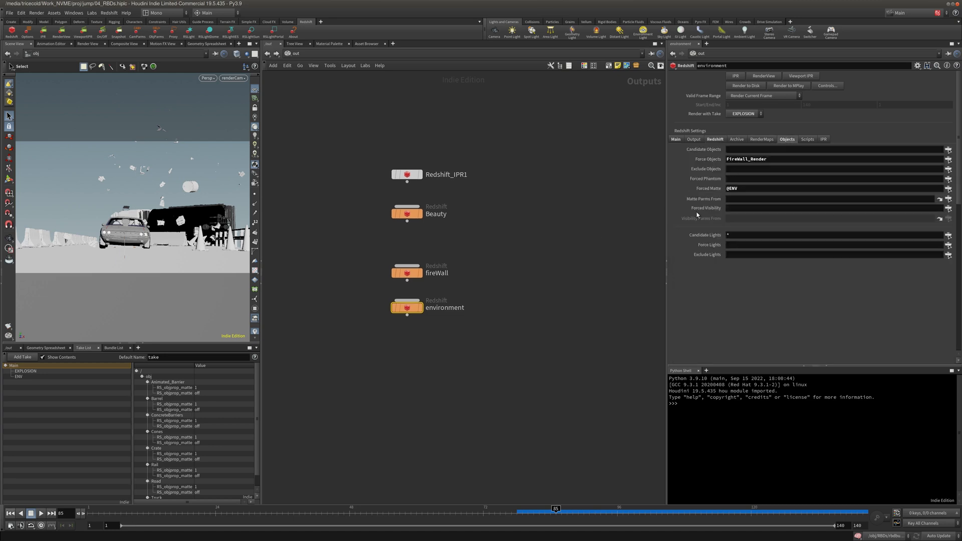
pyautogui.tripleClick(752, 189)
pyautogui.press('BackSpace')
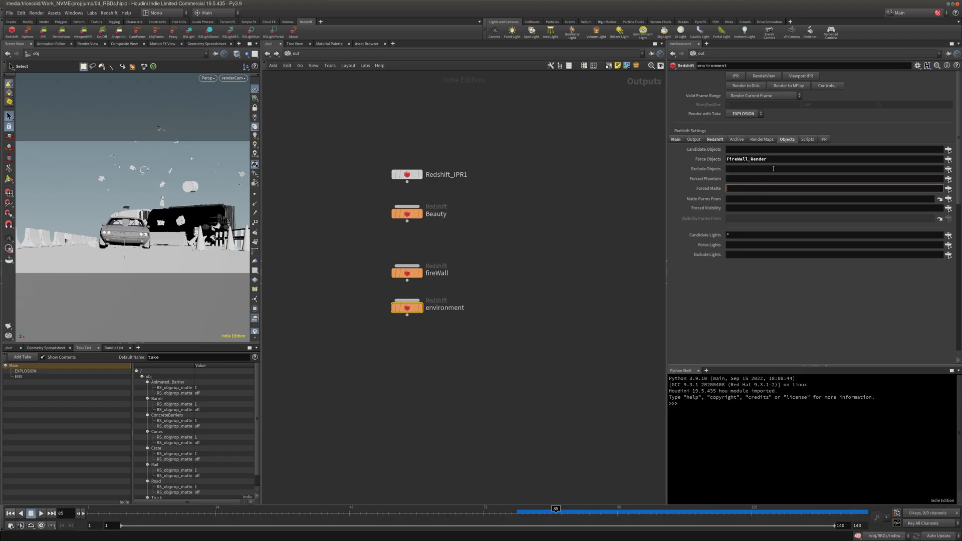
pyautogui.click(770, 161)
pyautogui.write('@ENV')
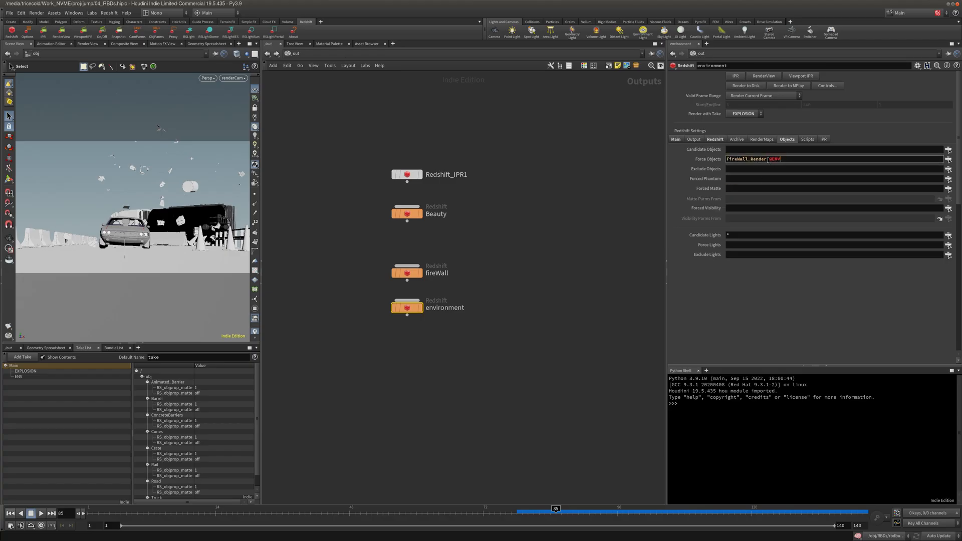
pyautogui.doubleClick(750, 159)
pyautogui.press('BackSpace')
pyautogui.click(732, 178)
pyautogui.hotkey('ctrl', 'v')
pyautogui.click(732, 160)
pyautogui.doubleClick(744, 178)
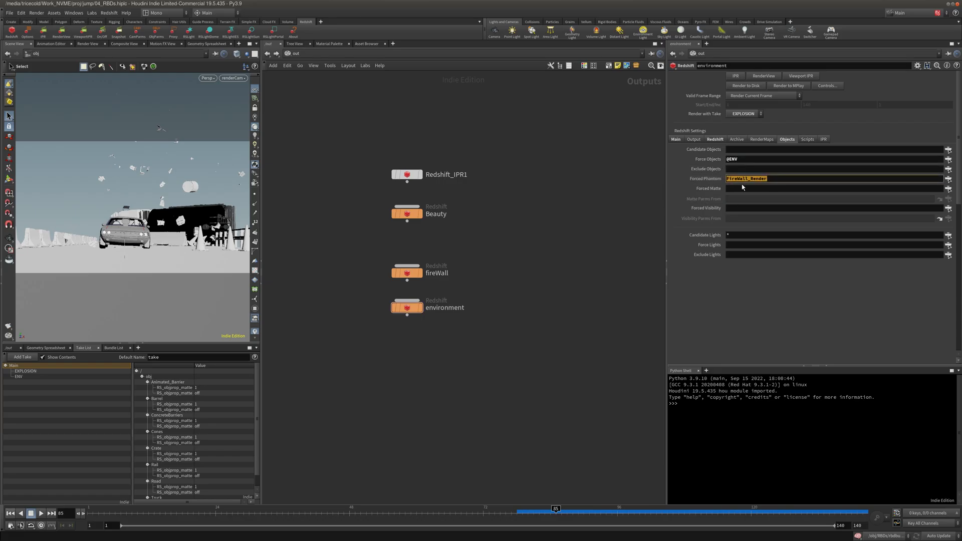
pyautogui.click(553, 209)
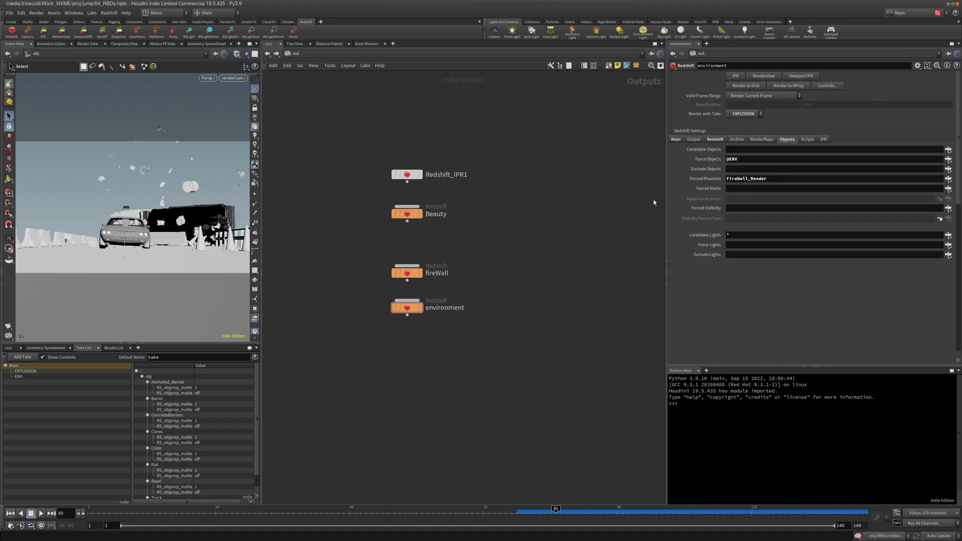
# Step: In the ENV take, disable Primary Ray Visible in the Redshift visibility settings of the FireWall_Render object
pyautogui.click(912, 14)
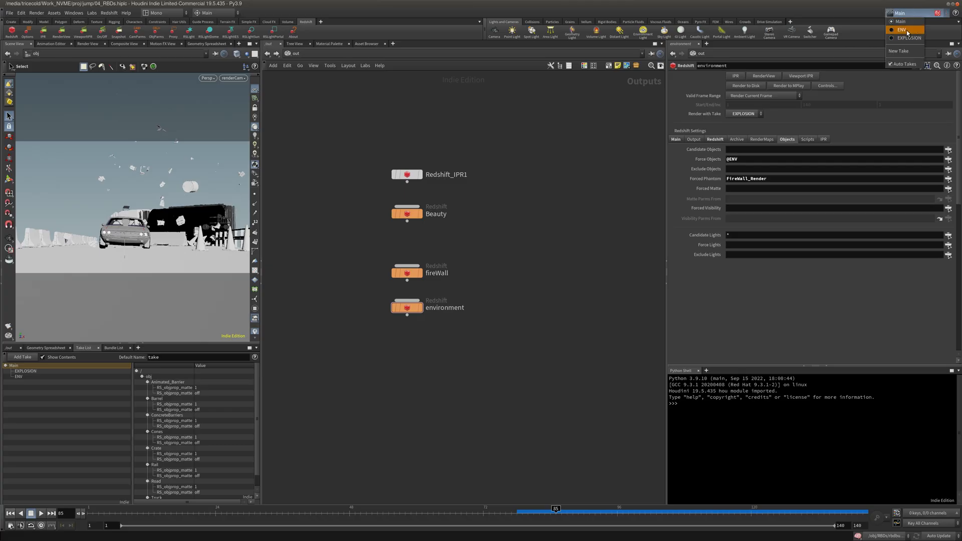
pyautogui.click(908, 33)
pyautogui.click(332, 53)
pyautogui.click(351, 93)
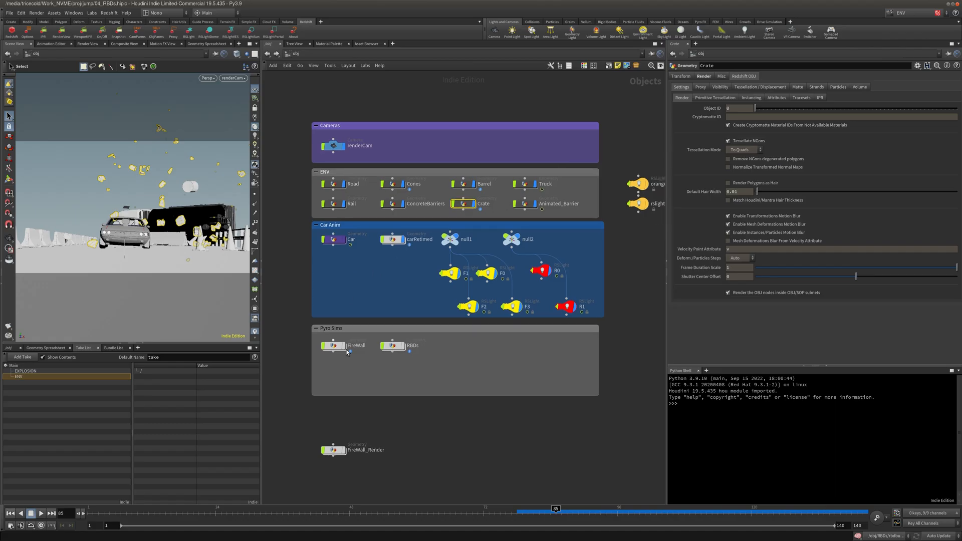
pyautogui.moveTo(384, 403); pyautogui.dragTo(300, 475)
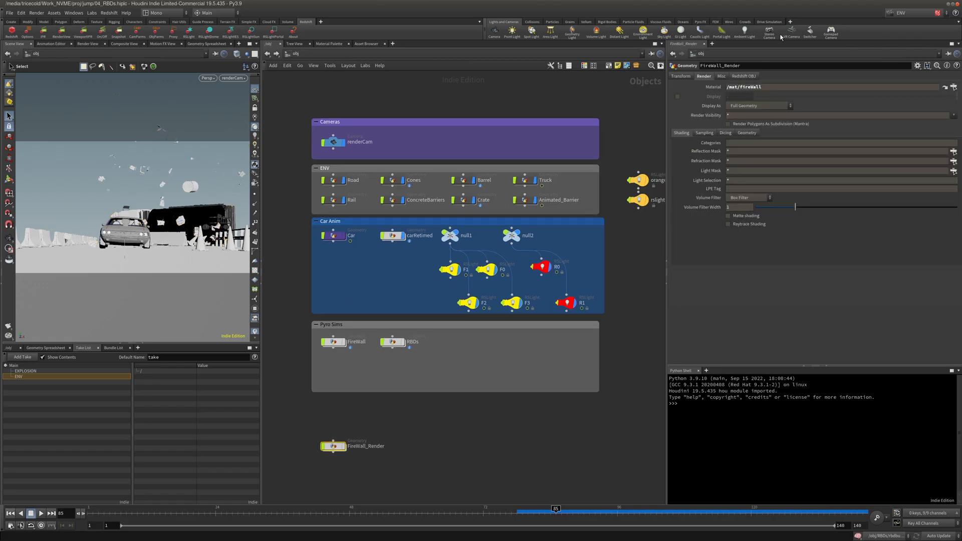
pyautogui.click(746, 76)
pyautogui.click(721, 87)
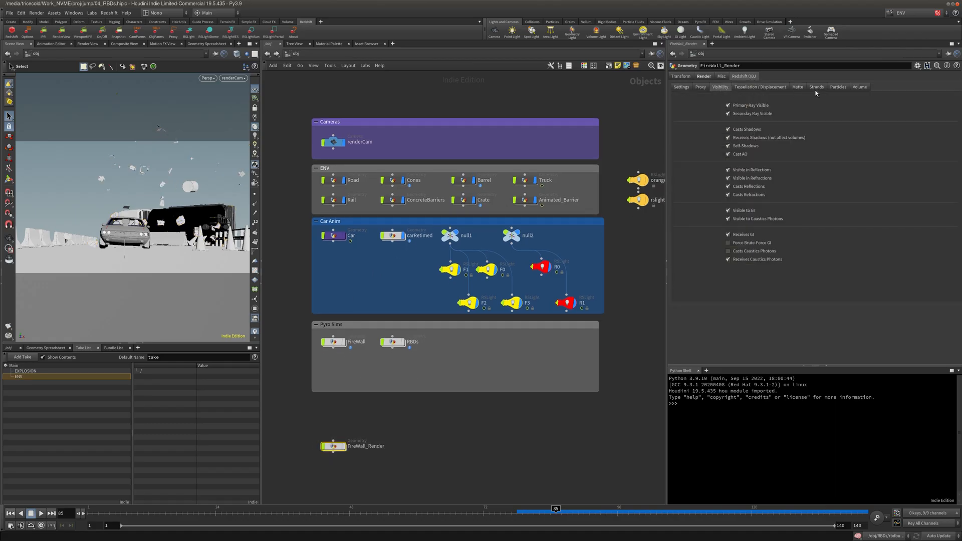
pyautogui.click(729, 105)
pyautogui.moveTo(582, 179)
pyautogui.mouseDown()
pyautogui.moveTo(397, 184)
pyautogui.moveTo(574, 188)
pyautogui.mouseUp()
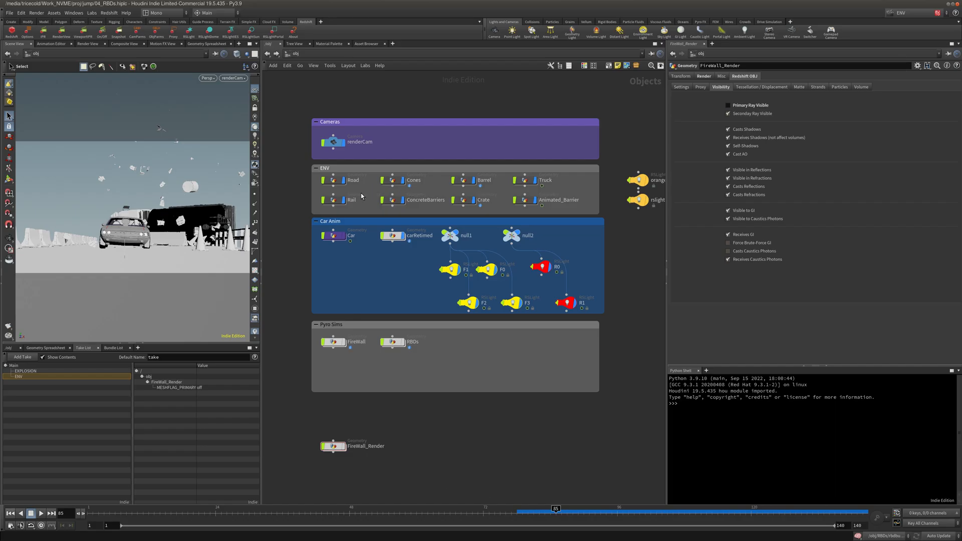
# Step: Select Crate, switch back to the Main take and set its Geometry Velocity Blur to Velocity Blur
pyautogui.click(464, 200)
pyautogui.click(704, 76)
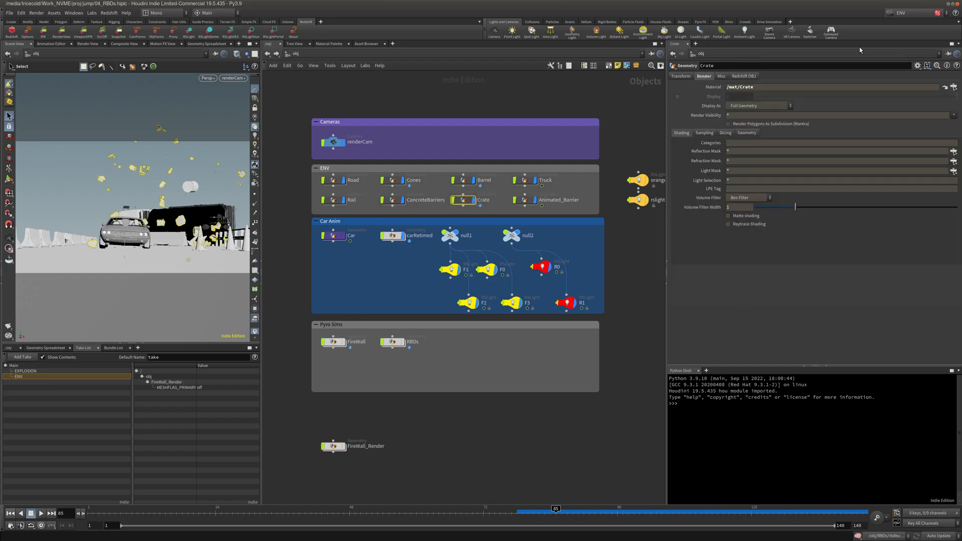
pyautogui.click(902, 13)
pyautogui.click(889, 26)
pyautogui.click(705, 132)
pyautogui.click(748, 144)
pyautogui.click(746, 161)
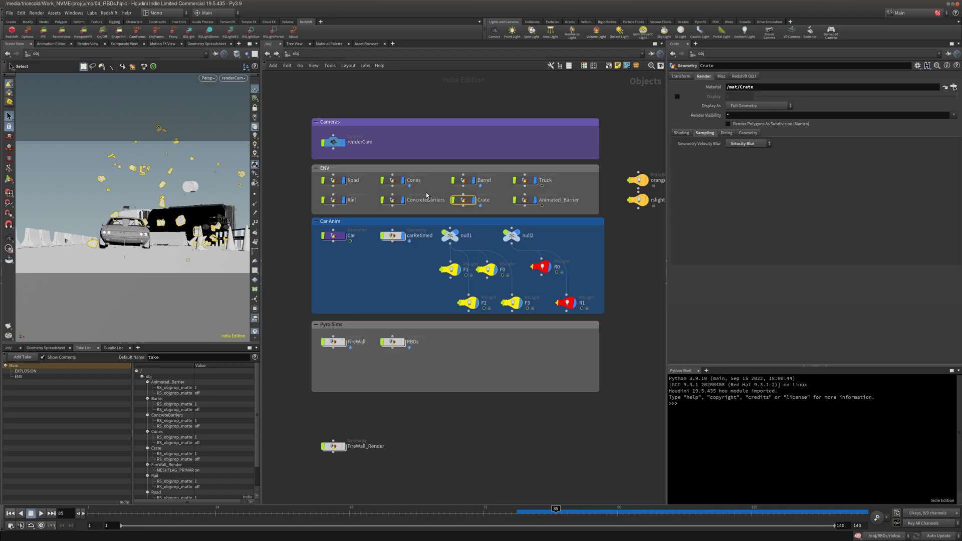
# Step: Set the Cones object's Geometry Velocity Blur to Velocity Blur
pyautogui.click(412, 181)
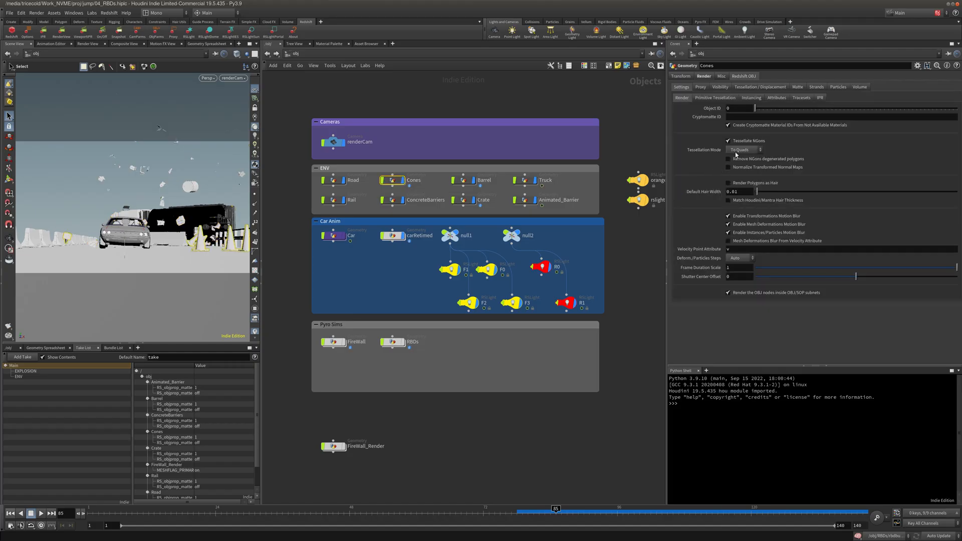
pyautogui.click(704, 76)
pyautogui.click(704, 133)
pyautogui.click(744, 144)
pyautogui.click(735, 160)
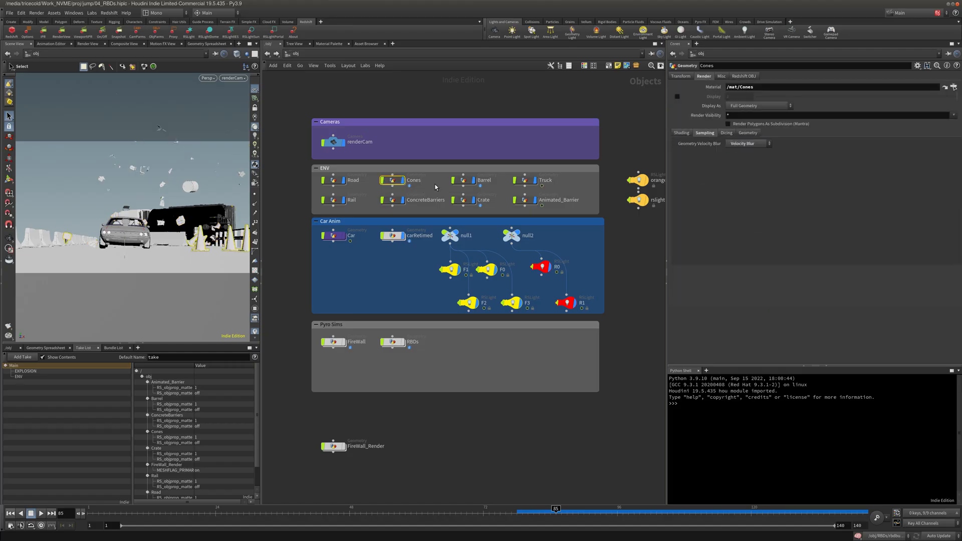
# Step: Set the Barrel object's Geometry Velocity Blur to Velocity Blur
pyautogui.click(463, 181)
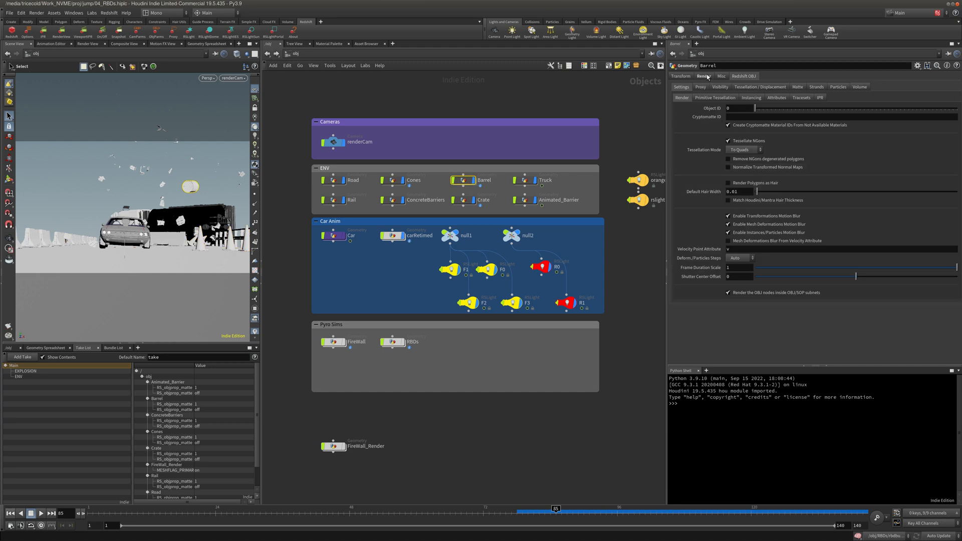
pyautogui.click(705, 76)
pyautogui.click(704, 133)
pyautogui.click(747, 144)
pyautogui.click(759, 162)
# Step: Return to the output network and save the 04_RBDs.hiplc scene
pyautogui.click(452, 103)
pyautogui.click(407, 53)
pyautogui.click(431, 100)
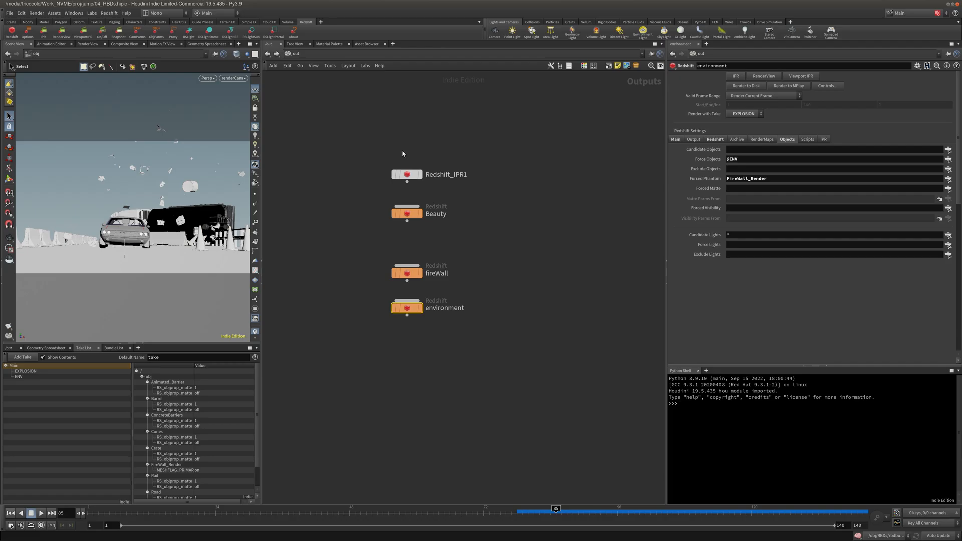
pyautogui.click(10, 13)
pyautogui.click(15, 69)
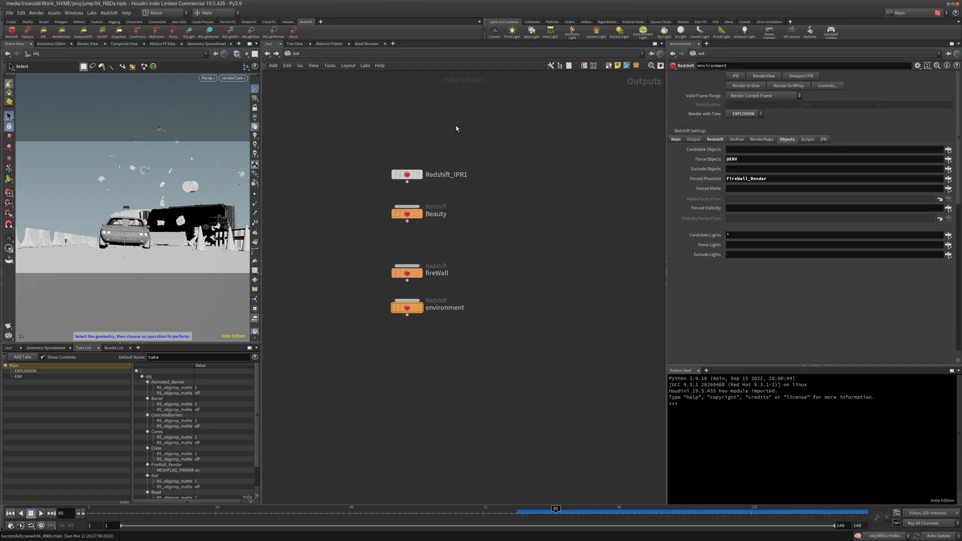
# Step: Enable Deformation Blur and Instances/Particles Blur in the environment render node's Redshift motion blur settings
pyautogui.click(371, 53)
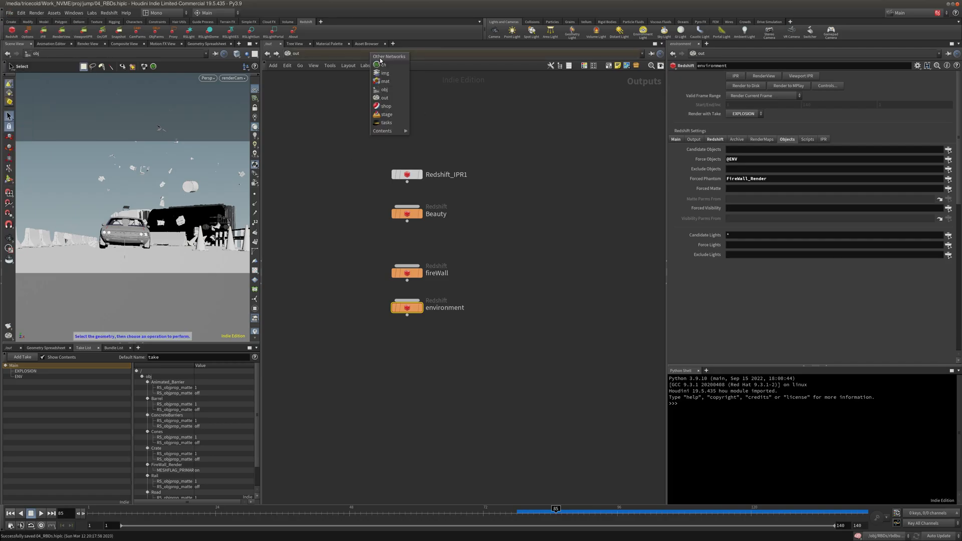
pyautogui.click(392, 99)
pyautogui.moveTo(509, 244); pyautogui.dragTo(516, 243, button='middle')
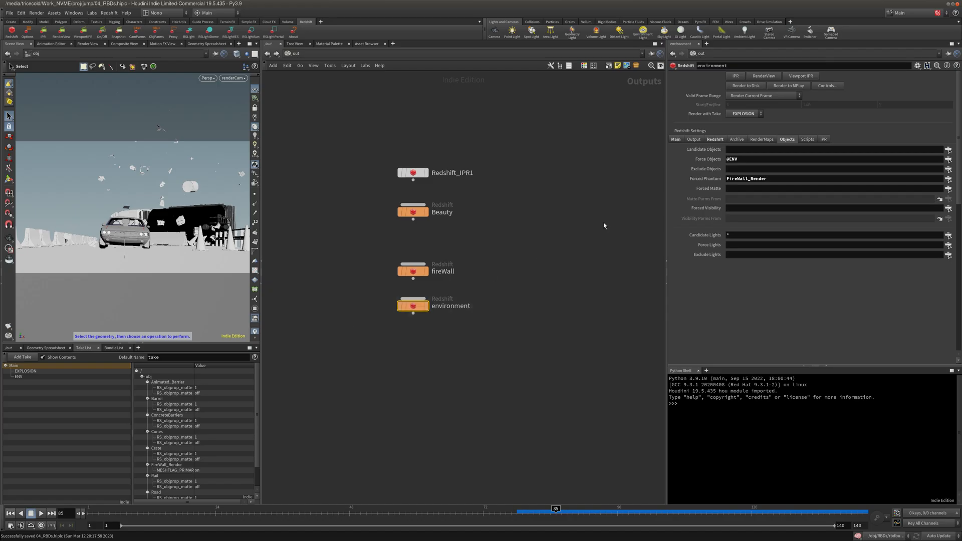
pyautogui.click(716, 141)
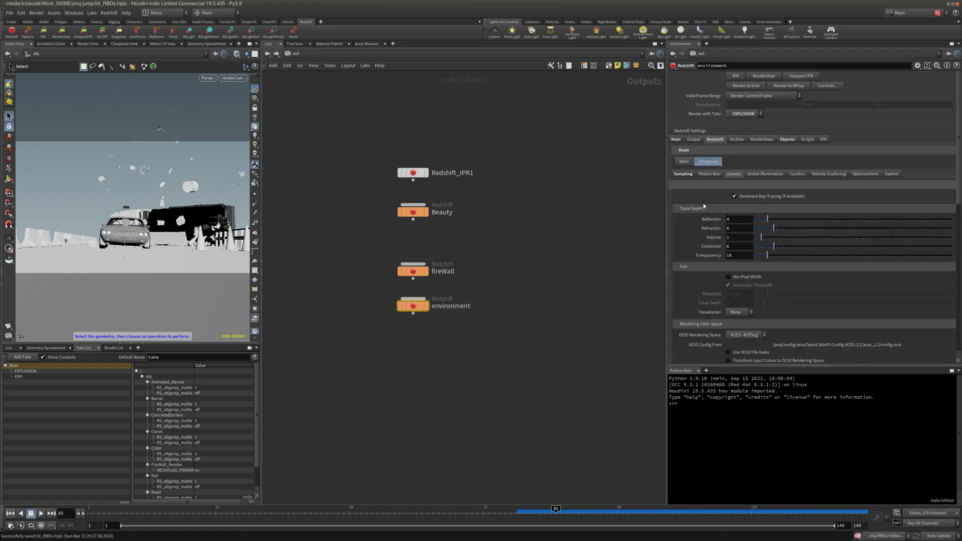
pyautogui.click(708, 174)
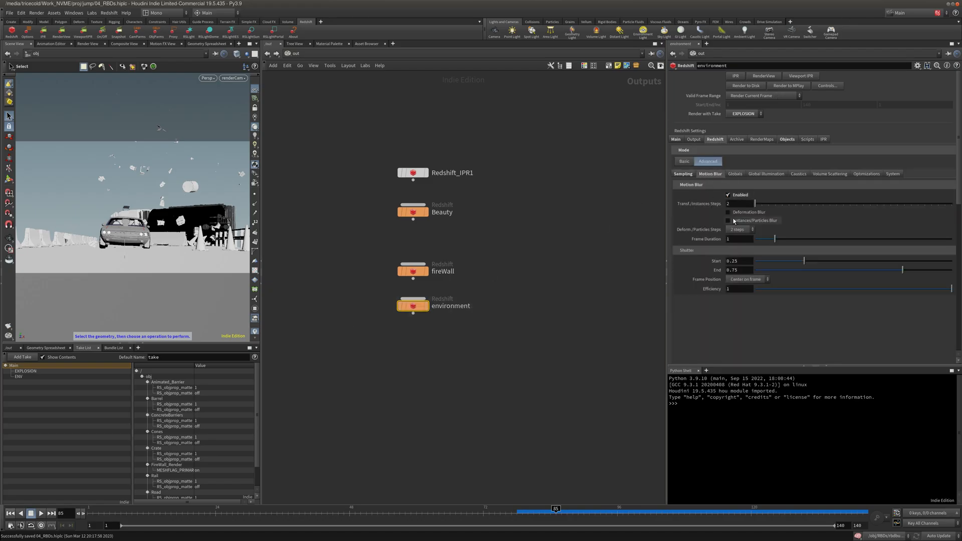
pyautogui.click(745, 213)
# Step: Go to the object network and enable Mesh Deformations Blur From Velocity Attribute in the Barrel object's Redshift settings
pyautogui.click(349, 56)
pyautogui.click(360, 80)
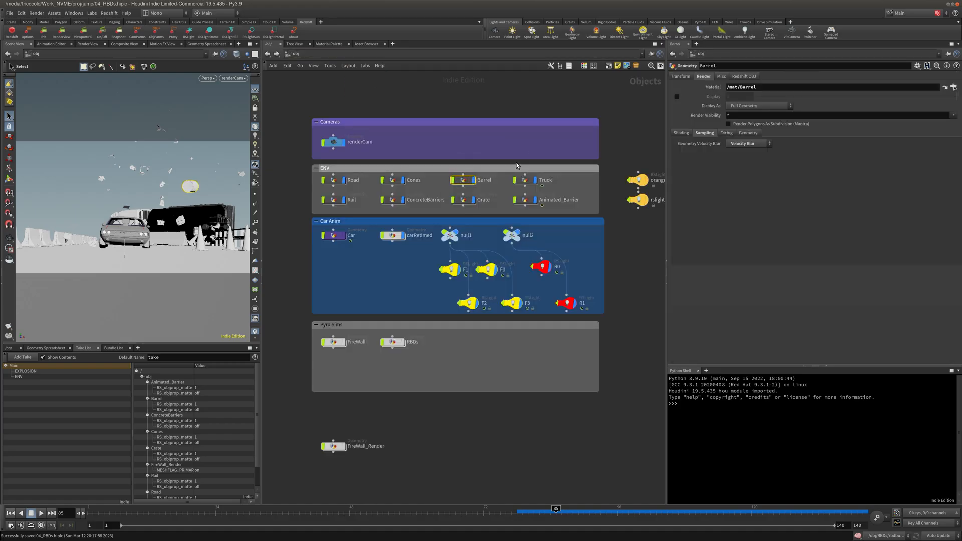
pyautogui.click(744, 76)
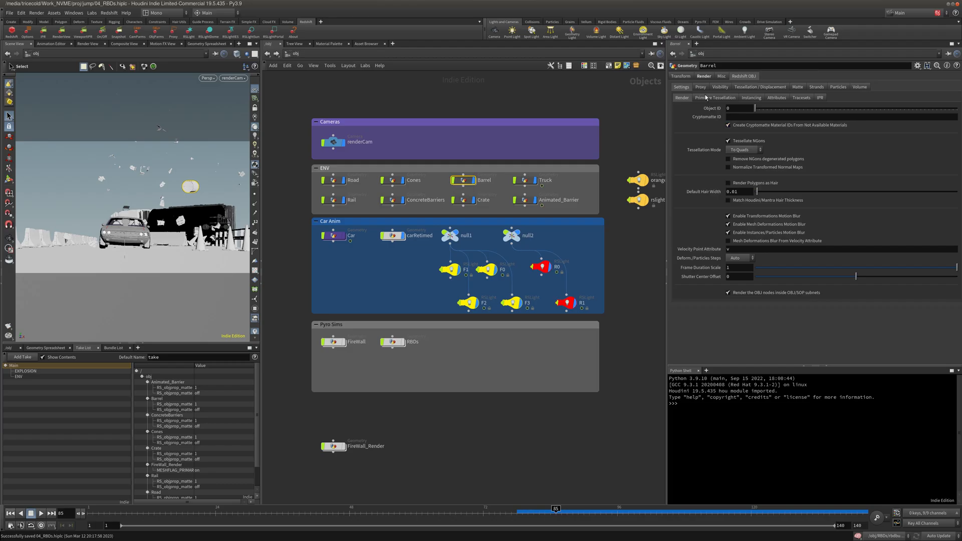
pyautogui.click(755, 241)
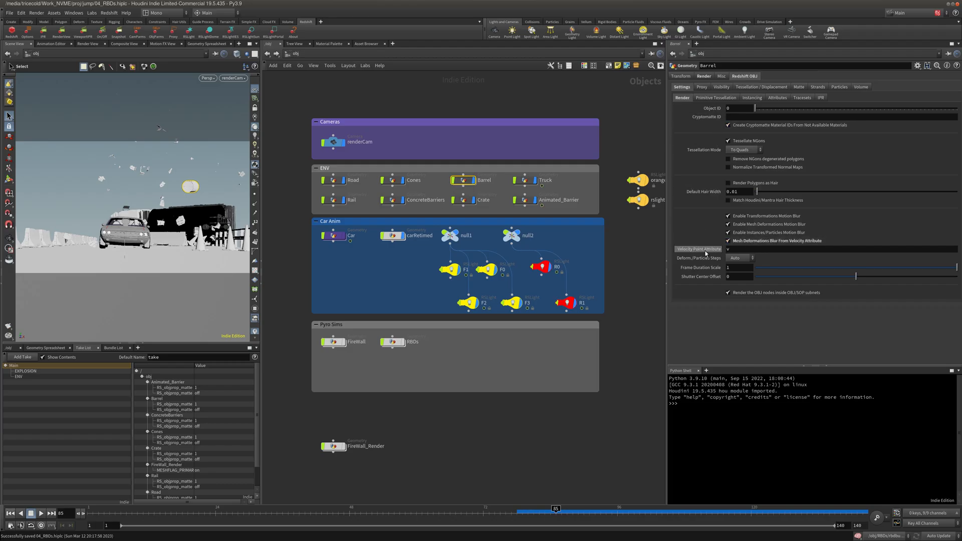
# Step: Enable Mesh Deformations Blur From Velocity Attribute in the Cones object's Redshift settings
pyautogui.click(414, 181)
pyautogui.click(746, 75)
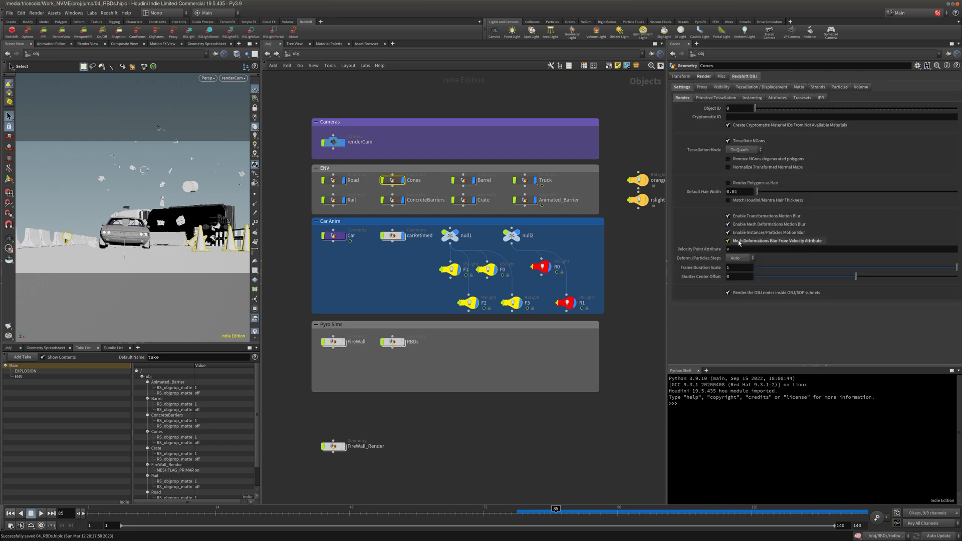
pyautogui.click(704, 75)
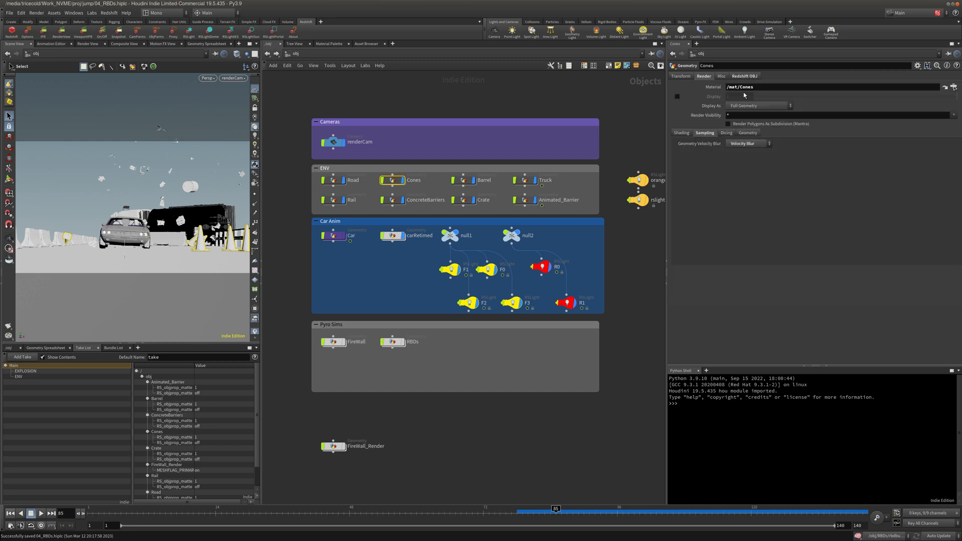
pyautogui.click(746, 78)
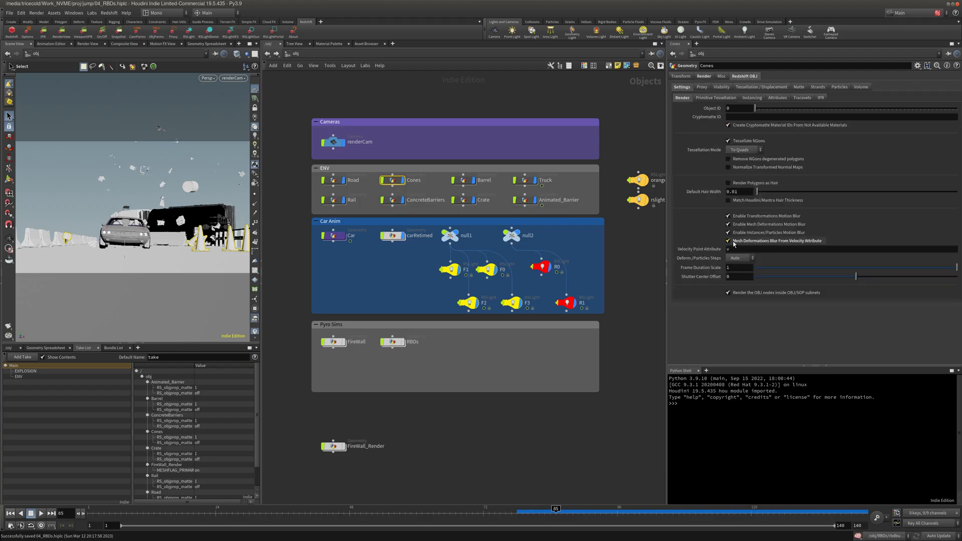
# Step: Enable Mesh Deformations Blur From Velocity Attribute in the Crate object's Redshift settings
pyautogui.click(483, 200)
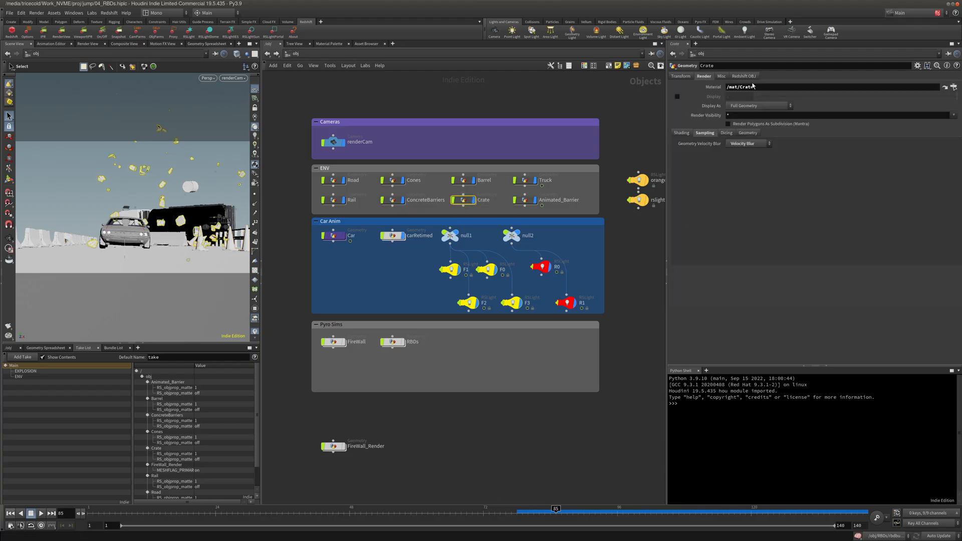
pyautogui.click(753, 242)
pyautogui.click(753, 242)
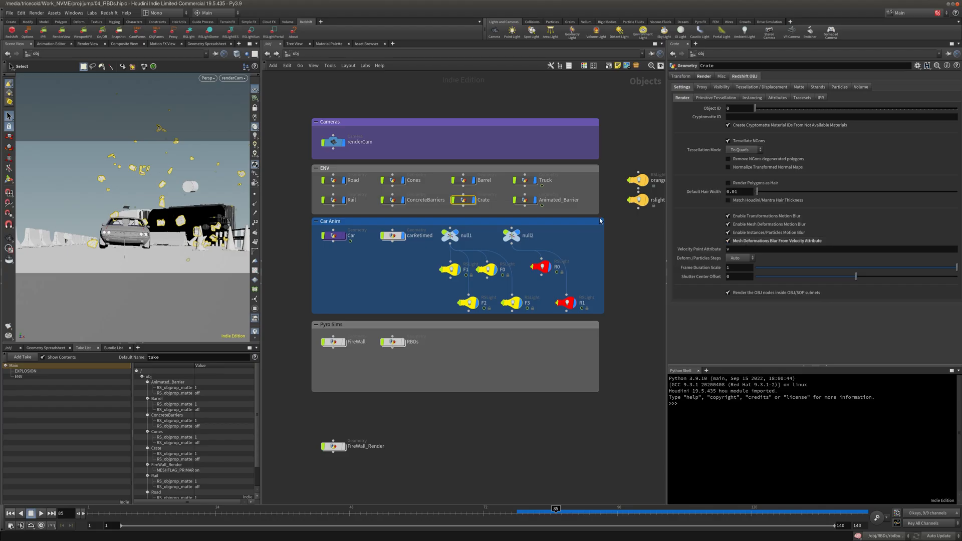
# Step: Recheck the velocity-attribute deformation blur option on the Barrel and Cones objects
pyautogui.moveTo(491, 190); pyautogui.dragTo(456, 183)
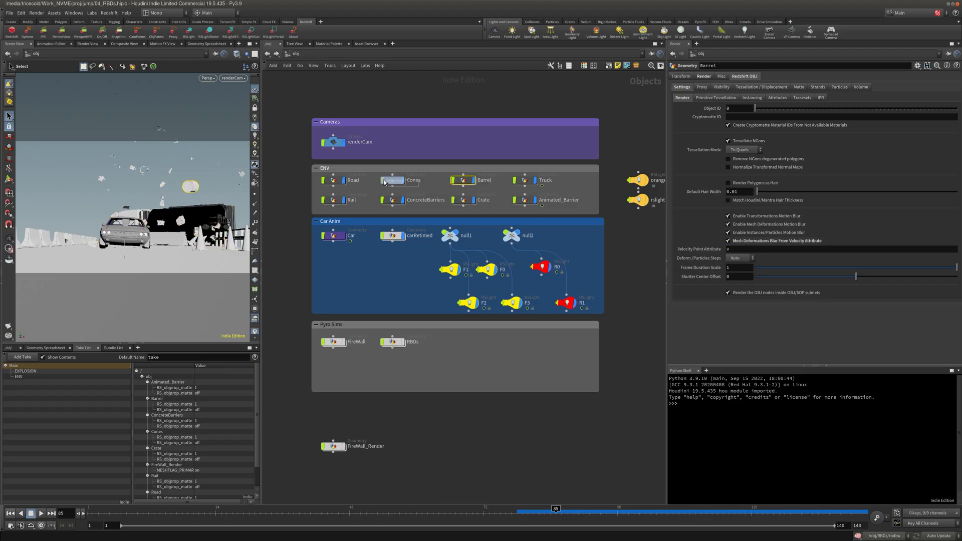
pyautogui.click(414, 184)
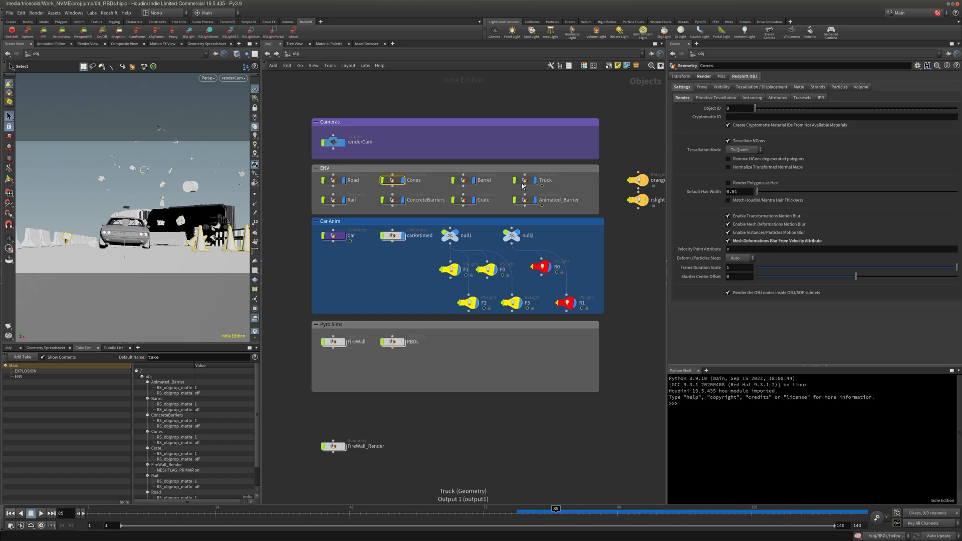
pyautogui.click(421, 96)
# Step: Return to the output network and set the environment node's Render with Take to ENV
pyautogui.click(347, 55)
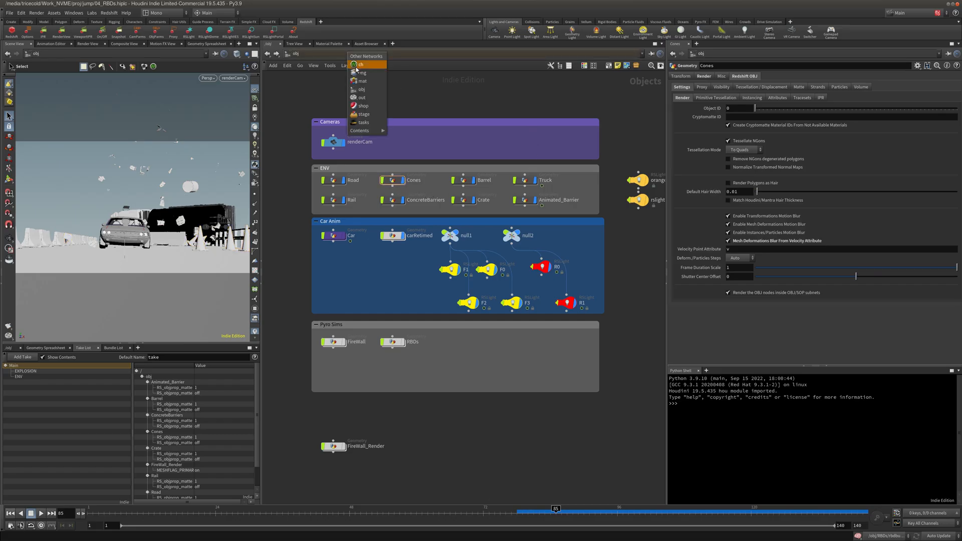
pyautogui.click(361, 96)
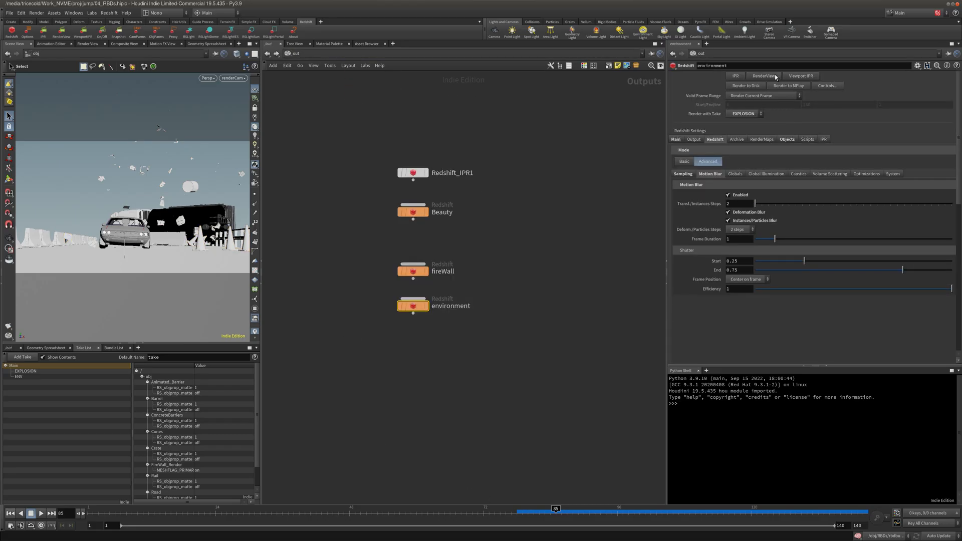
pyautogui.click(743, 114)
pyautogui.click(745, 140)
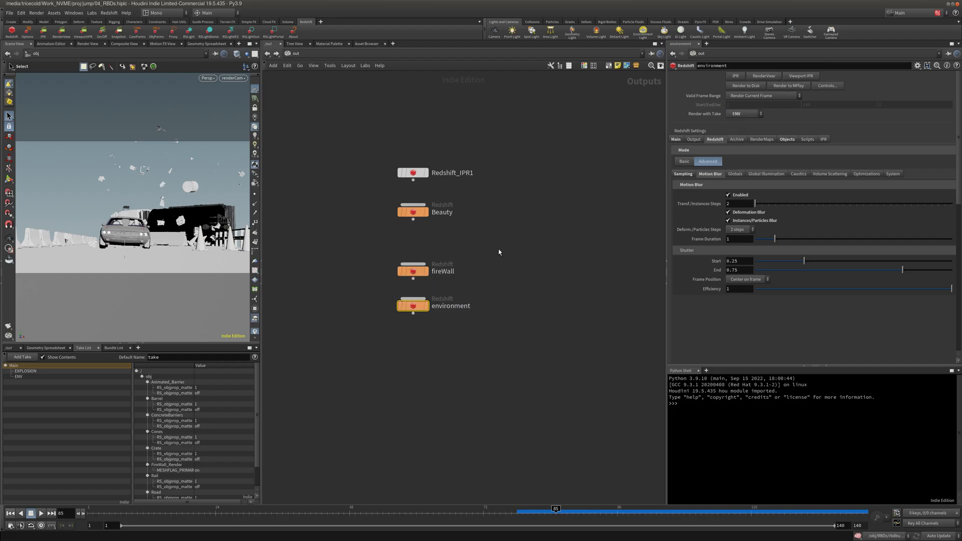
# Step: Open the Redshift Render View, check that the environment ROP is selected, enlarge the window and render frame 85
pyautogui.click(765, 76)
pyautogui.moveTo(122, 17); pyautogui.dragTo(454, 157)
pyautogui.click(396, 163)
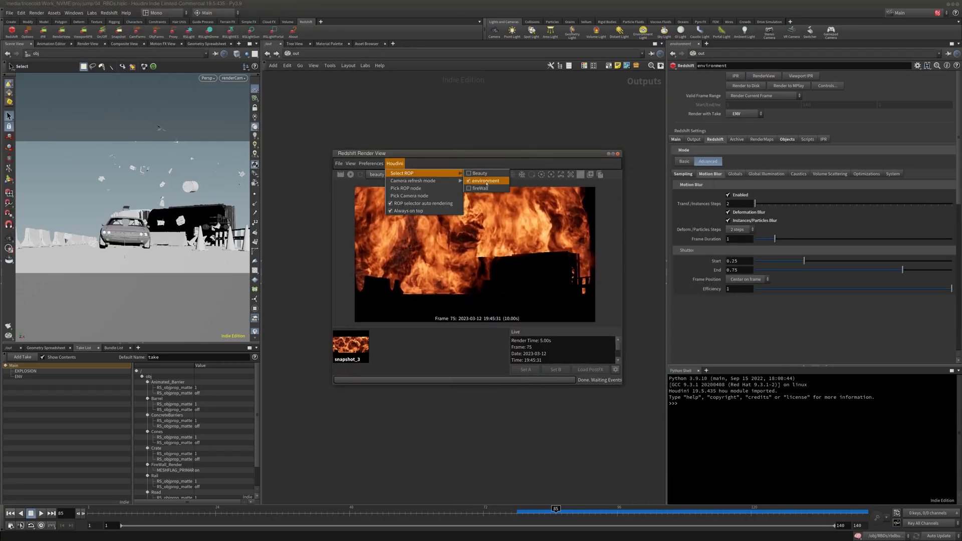
pyautogui.click(468, 176)
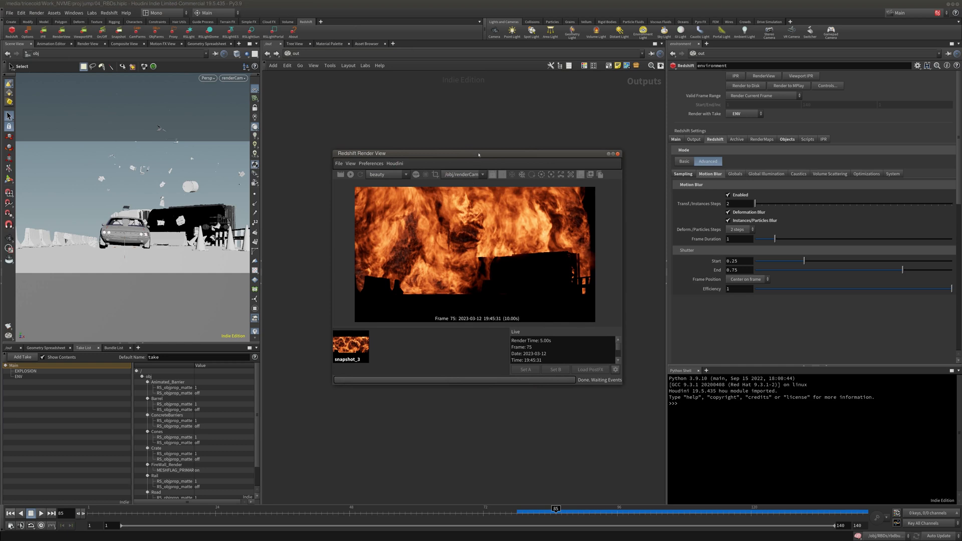
pyautogui.moveTo(479, 155); pyautogui.dragTo(397, 175)
pyautogui.moveTo(541, 171); pyautogui.dragTo(653, 121)
pyautogui.click(269, 145)
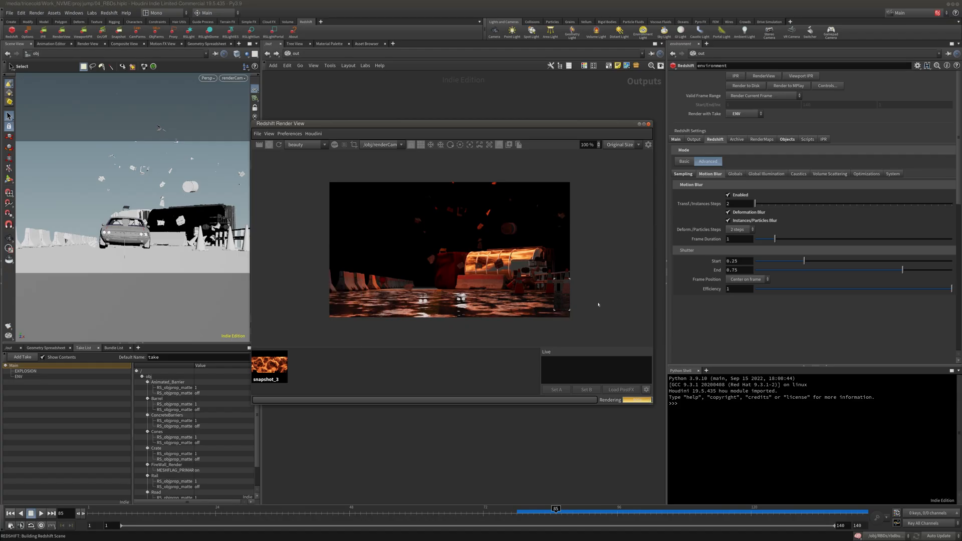
# Step: View the environment node's Global Illumination settings beside the finished render and close the Redshift Render View
pyautogui.click(769, 174)
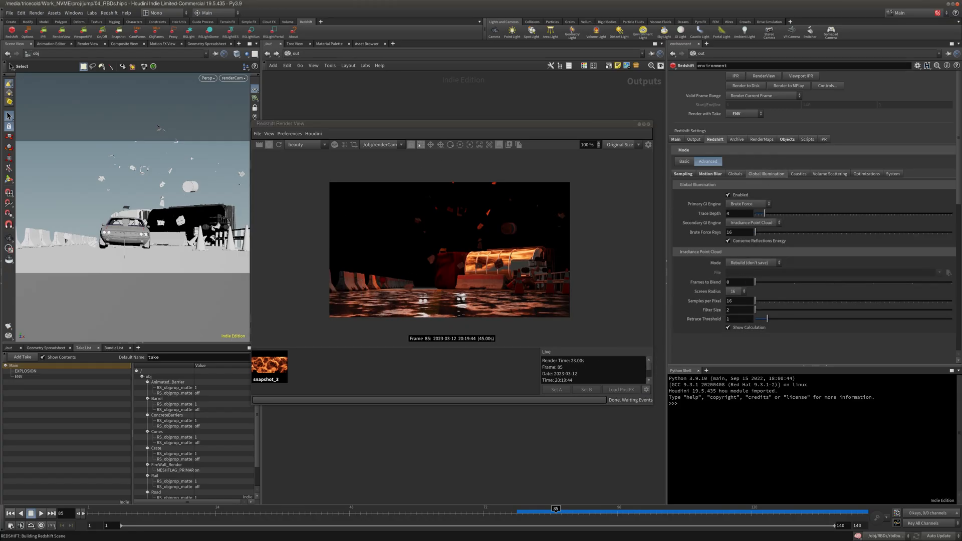
pyautogui.moveTo(434, 126); pyautogui.dragTo(350, 161)
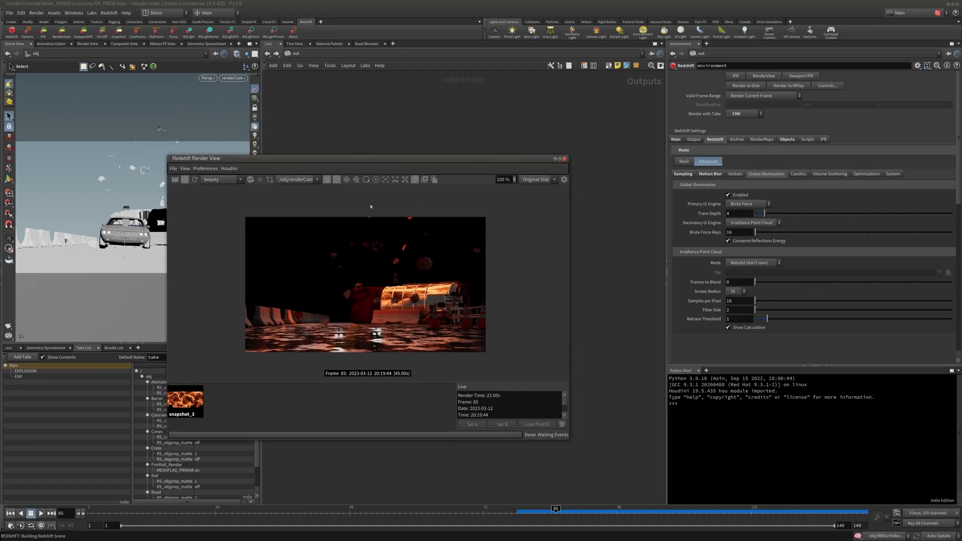
pyautogui.click(184, 181)
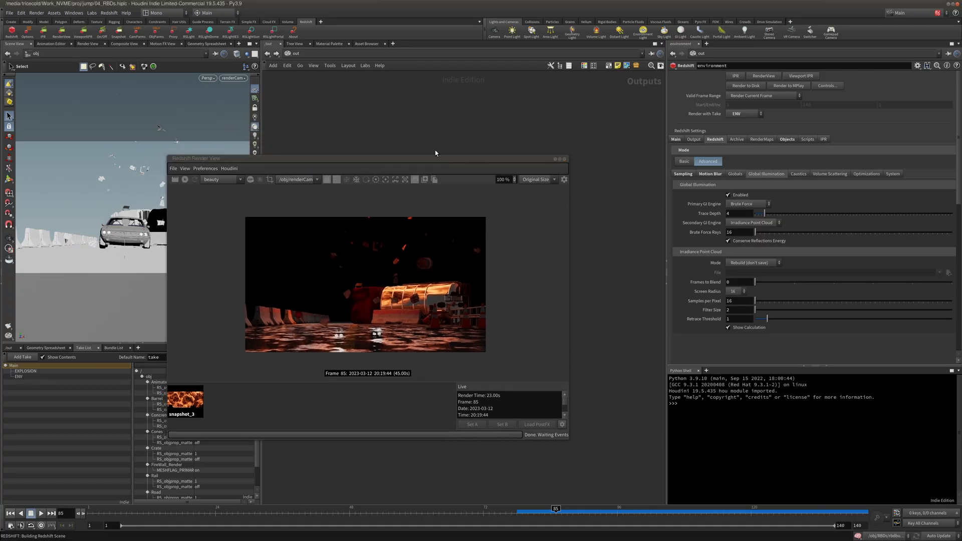
pyautogui.click(565, 160)
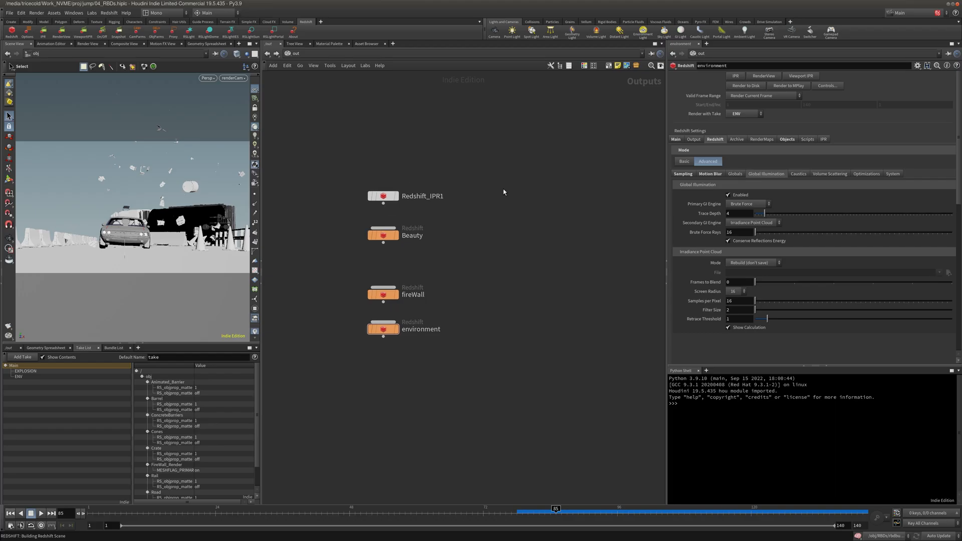
# Step: In the object network, shift carRetimed, the nulls and their lights slightly left and narrow the Car Anim box to match the others
pyautogui.click(379, 53)
pyautogui.click(391, 91)
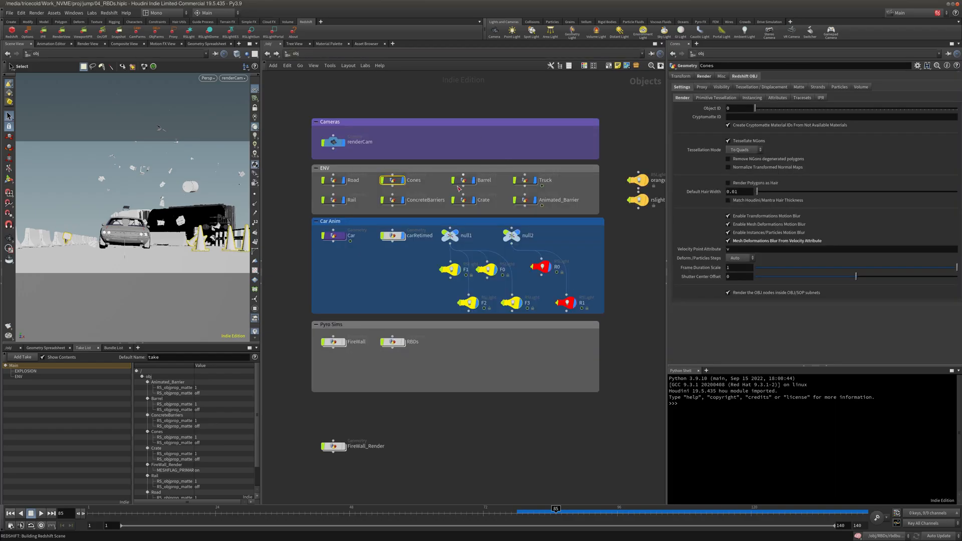
pyautogui.moveTo(416, 354); pyautogui.dragTo(430, 298, button='middle')
pyautogui.click(440, 334)
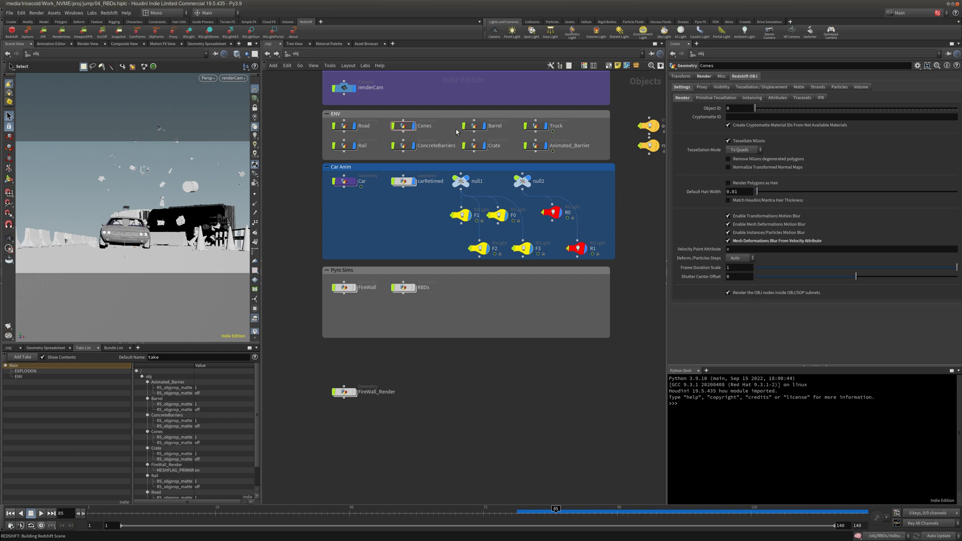
pyautogui.moveTo(451, 370); pyautogui.dragTo(440, 394, button='middle')
pyautogui.scroll(-1, 440, 395)
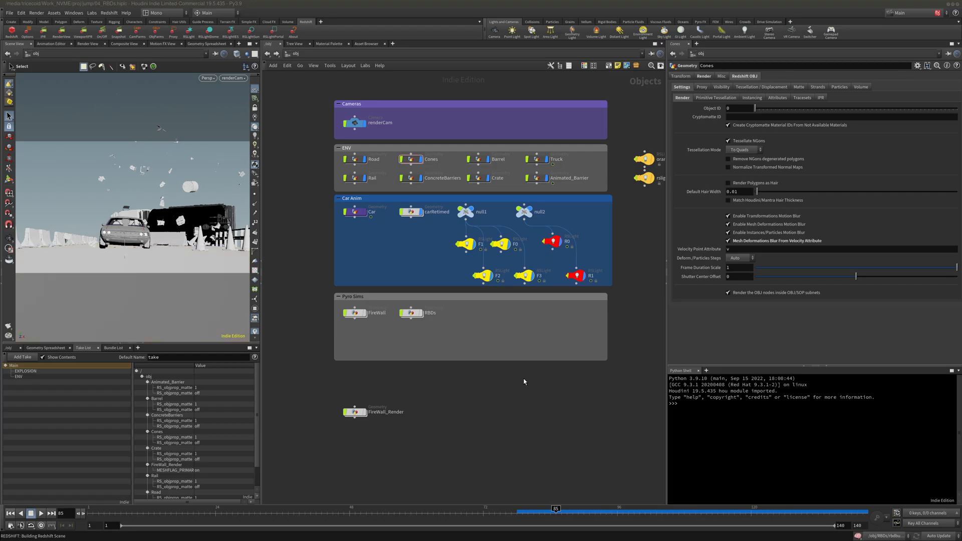
pyautogui.moveTo(456, 344)
pyautogui.mouseDown(button='middle')
pyautogui.moveTo(443, 320)
pyautogui.moveTo(466, 330)
pyautogui.moveTo(472, 352)
pyautogui.moveTo(444, 343)
pyautogui.mouseUp(button='middle')
pyautogui.scroll(1, 467, 331)
pyautogui.scroll(-2, 470, 350)
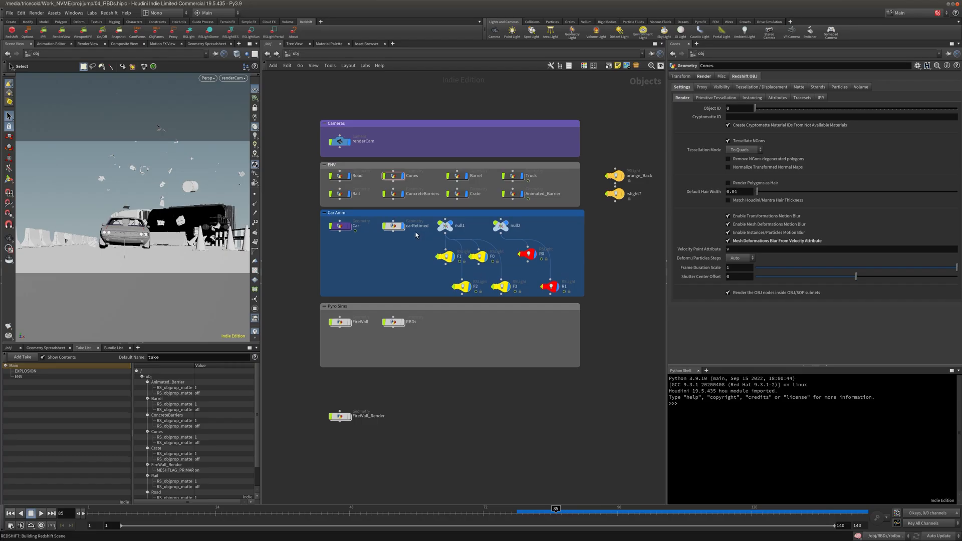
pyautogui.moveTo(432, 219)
pyautogui.mouseDown()
pyautogui.moveTo(562, 296)
pyautogui.moveTo(439, 225)
pyautogui.mouseUp()
pyautogui.click(590, 222)
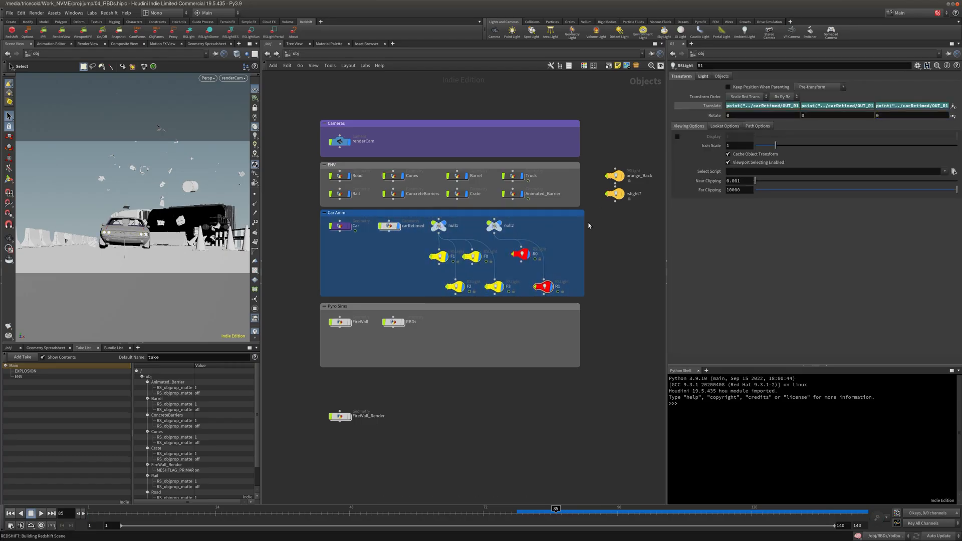
pyautogui.moveTo(584, 225); pyautogui.dragTo(580, 225)
# Step: Move the orange_Back and rslight7 lights into the Cameras network box and save the scene
pyautogui.moveTo(626, 170); pyautogui.dragTo(432, 136)
pyautogui.moveTo(630, 201); pyautogui.dragTo(499, 149)
pyautogui.click(9, 12)
pyautogui.click(21, 64)
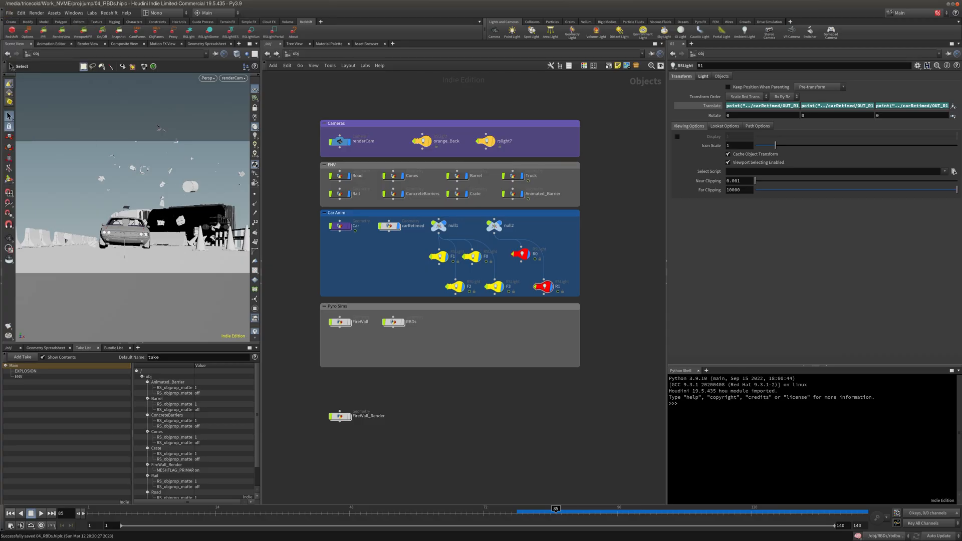